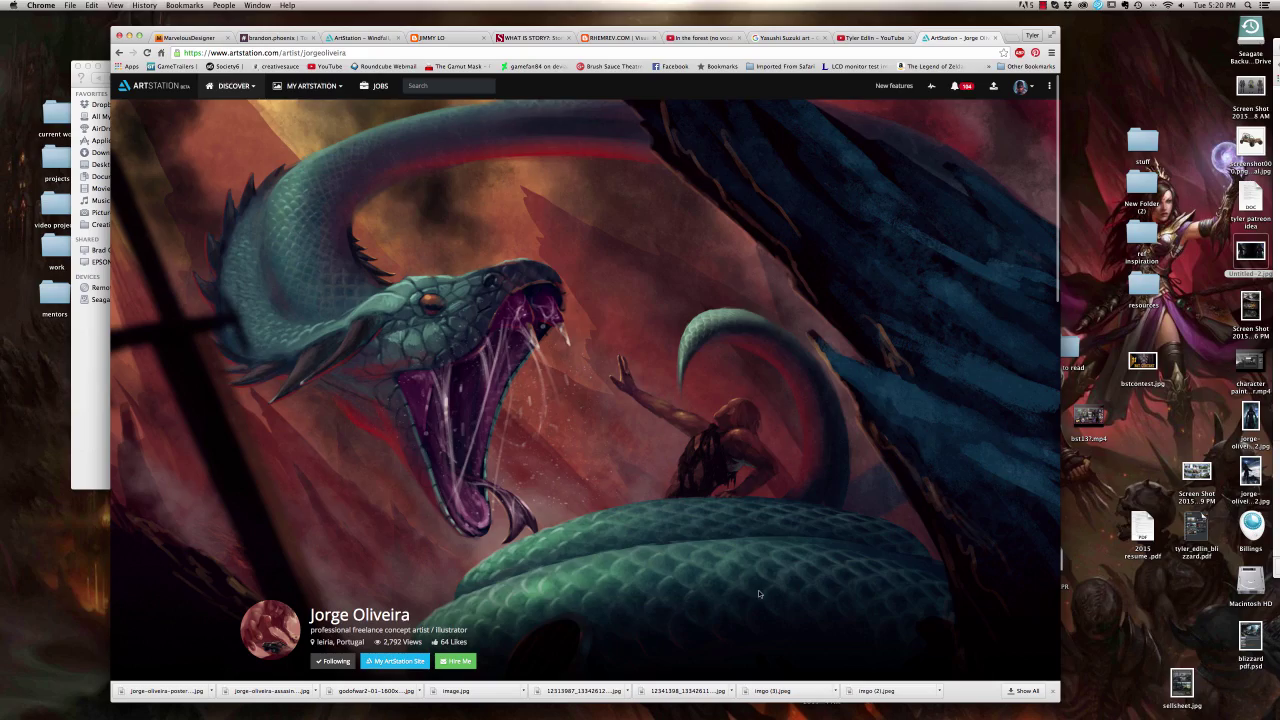
scroll(586, 378, down, 1)
scroll(1097, 711, down, 2)
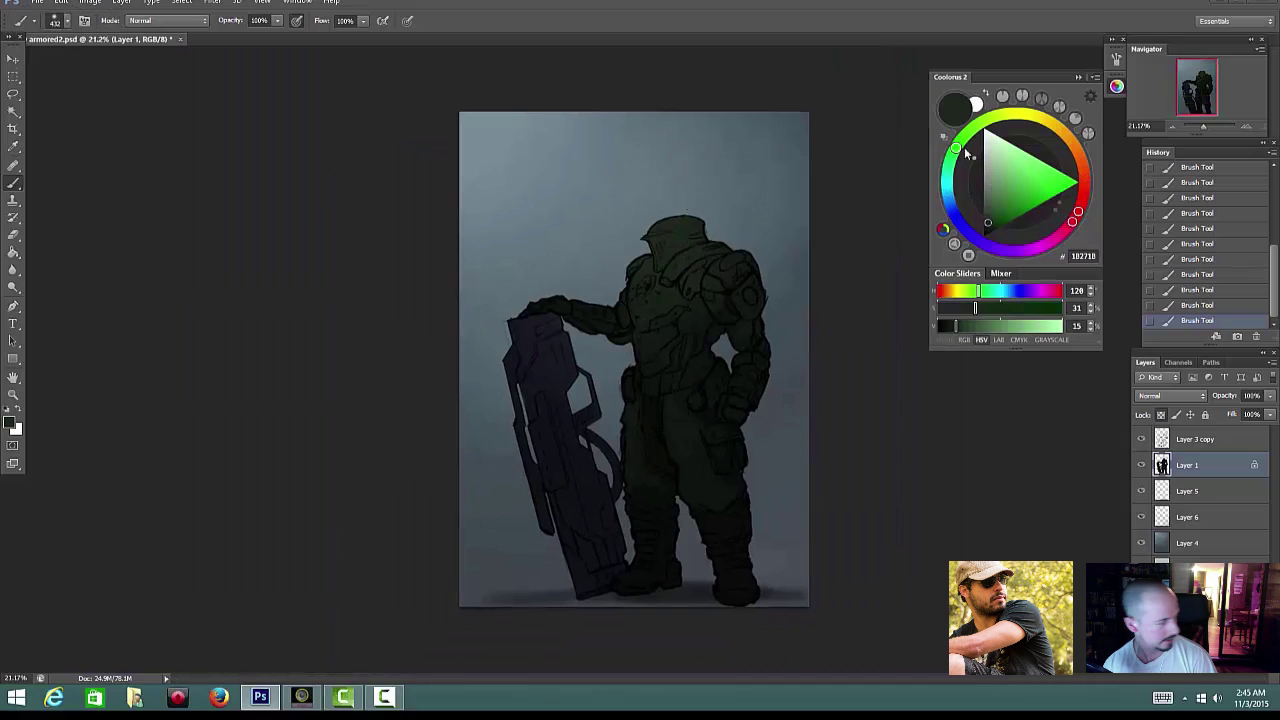
Step: Paint muted dark green tones over the armored torso and shoulder on Layer 1, adjusting brush size and sampling colour from the armor
right_click(686, 288)
key(ctrl+z)
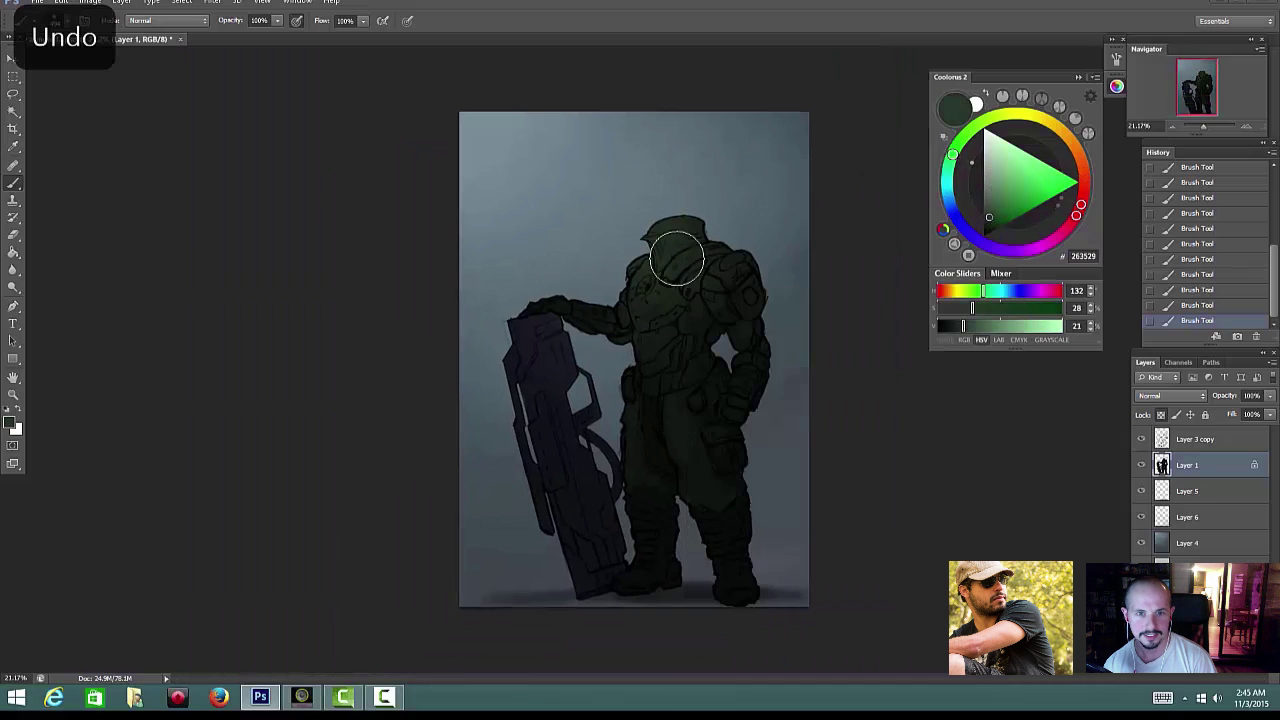
right_click(710, 288)
click(720, 269)
alt+click(716, 300)
scroll(711, 280, up, 3)
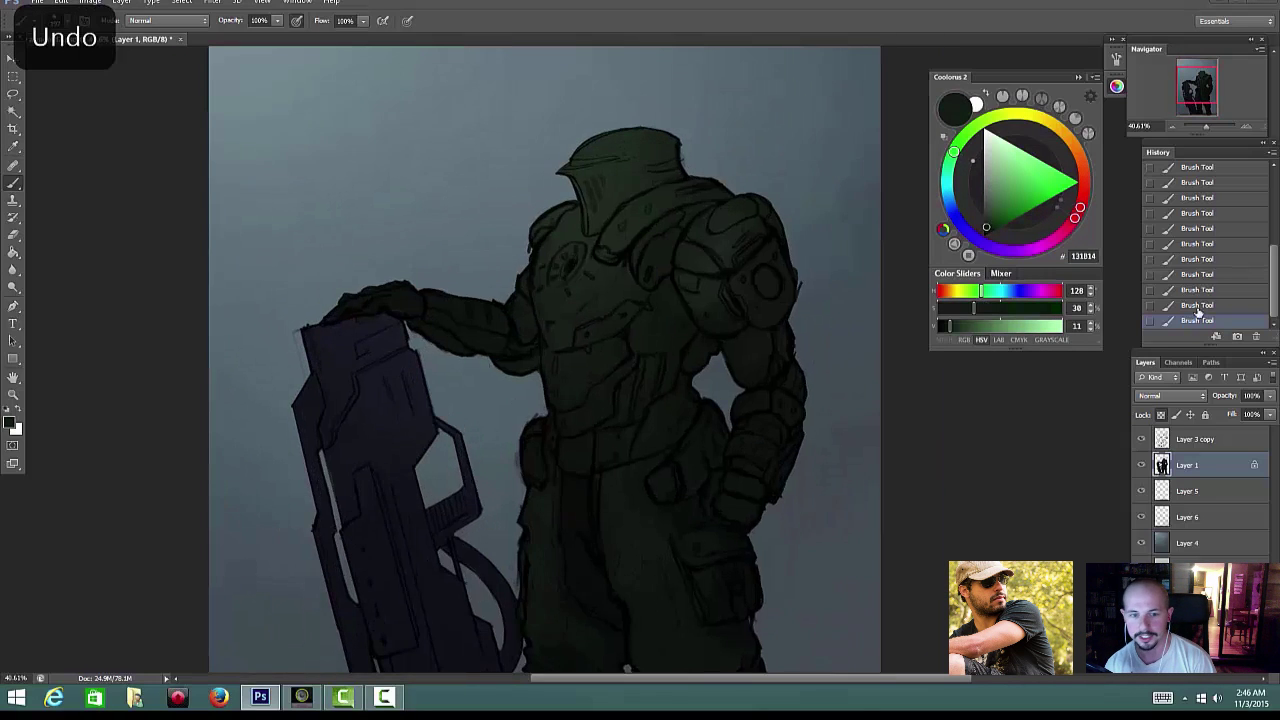
Step: Shade the helmet, collar and upper shoulder with dark greens sampled from the armor, resizing the brush as needed
right_click(646, 213)
alt+click(607, 172)
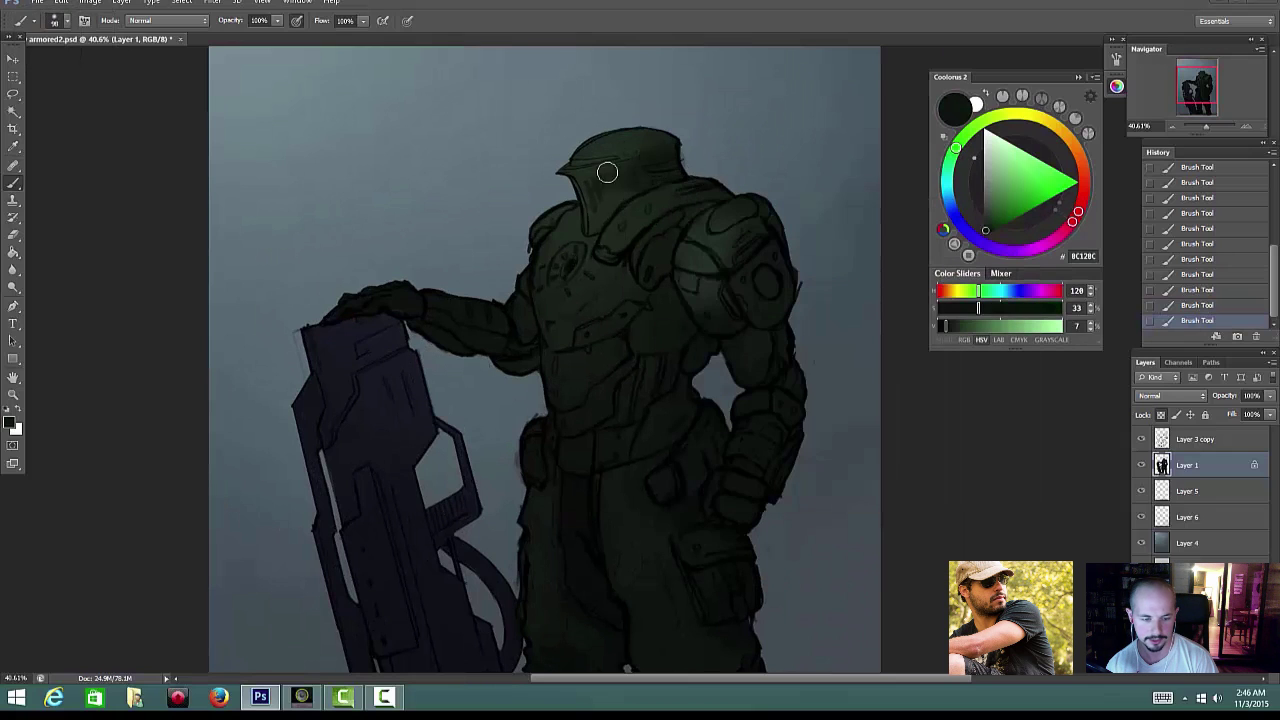
right_click(700, 200)
alt+click(678, 193)
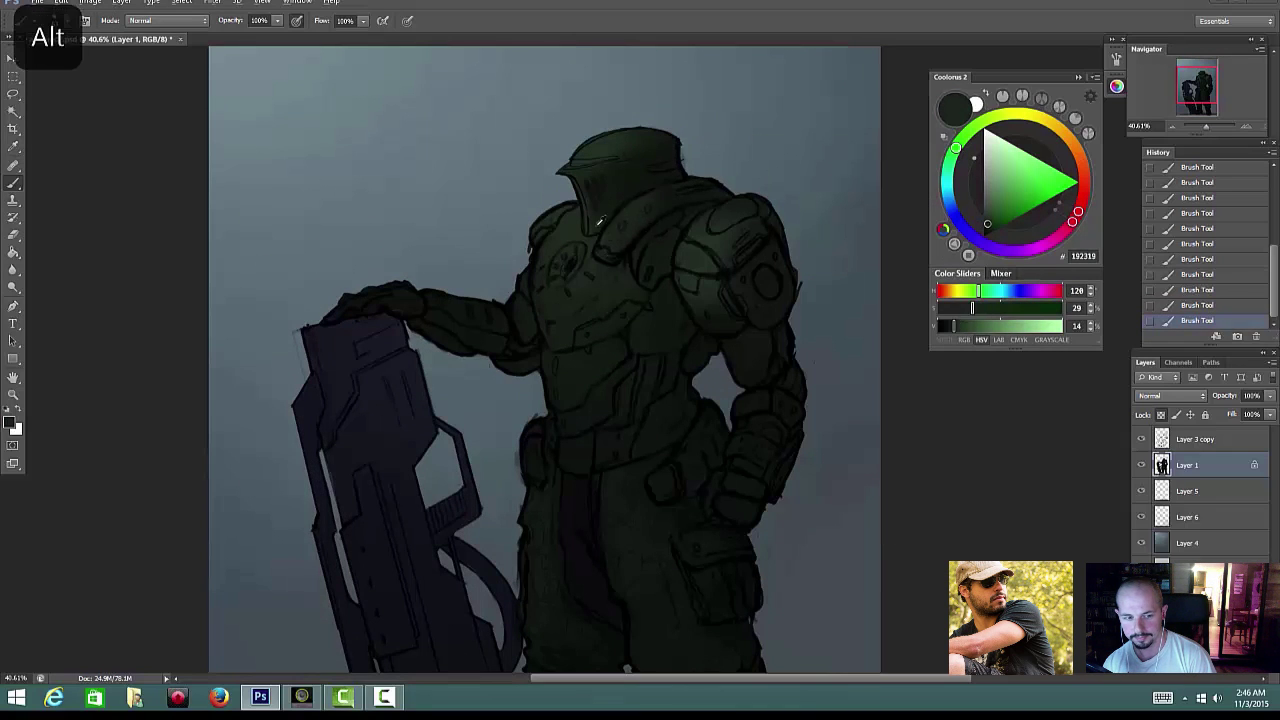
alt+click(597, 223)
right_click(668, 231)
alt+click(743, 229)
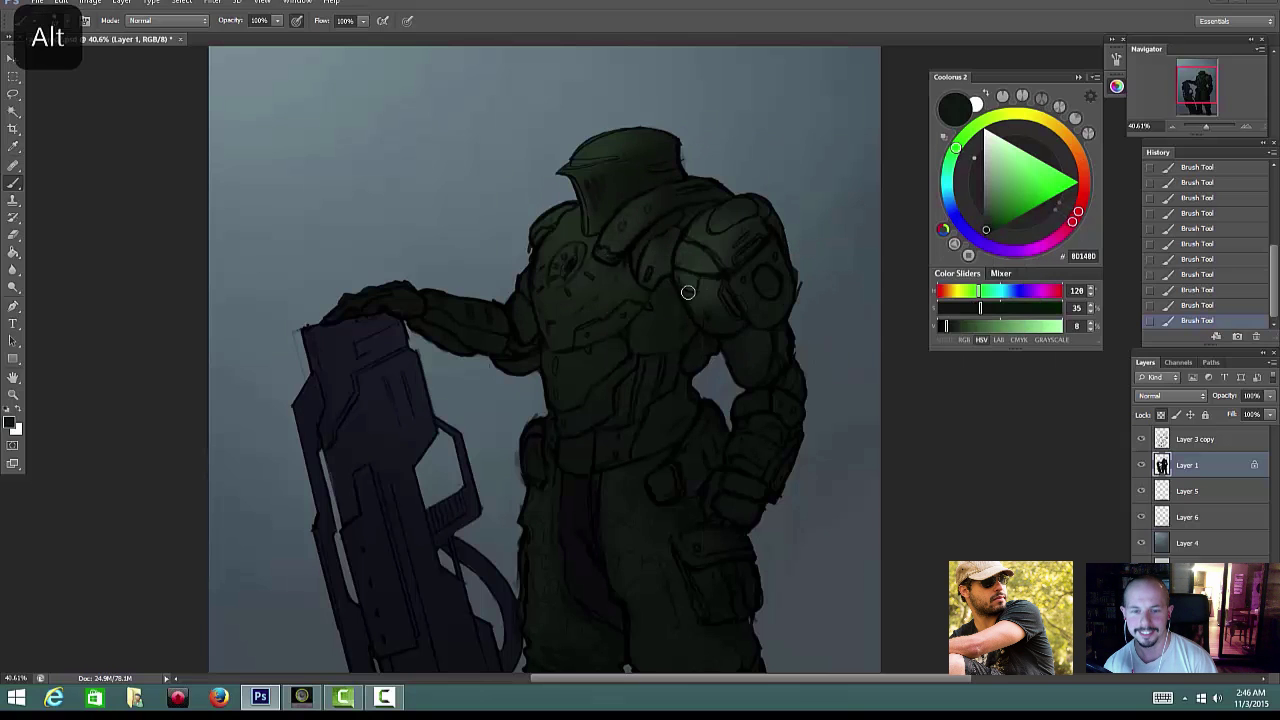
Step: Darken the fabric gaps at the waist side and between the legs with dark tones sampled from the weapon and trousers
scroll(743, 229, down, 3)
scroll(418, 457, up, 4)
alt+click(418, 457)
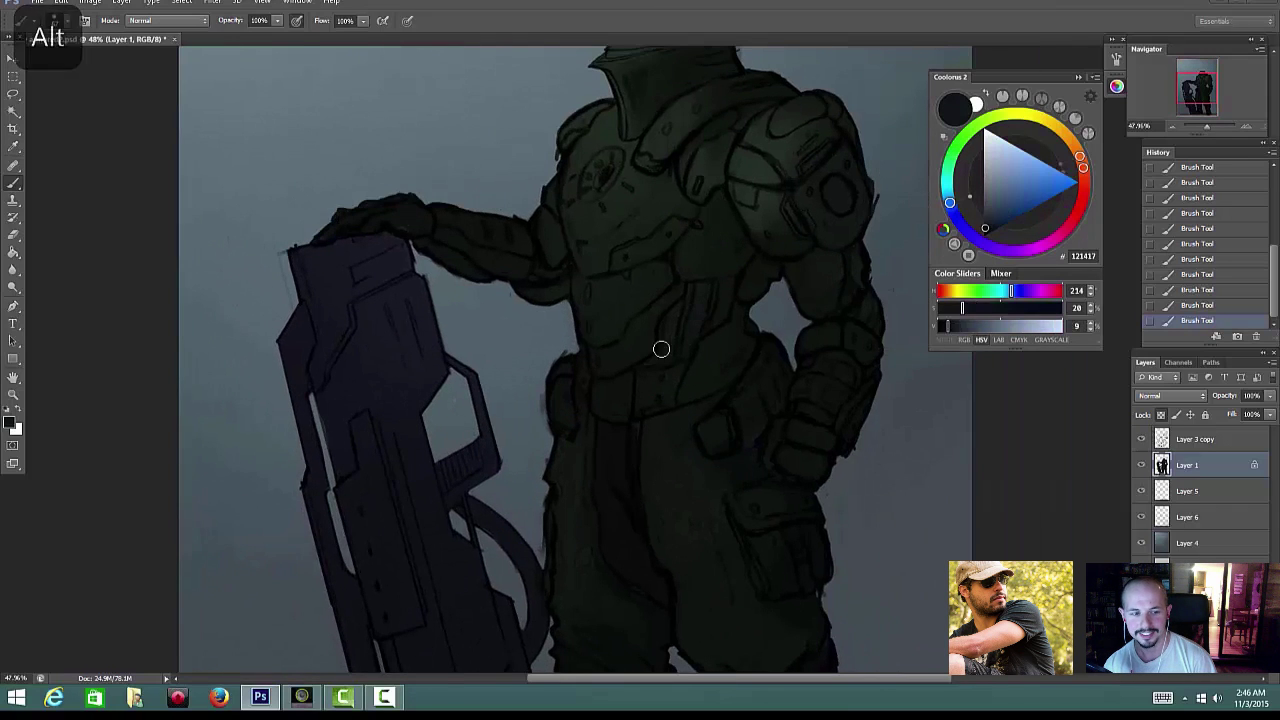
alt+click(612, 446)
scroll(762, 345, up, 1)
drag(762, 345, 720, 413)
scroll(719, 413, down, 4)
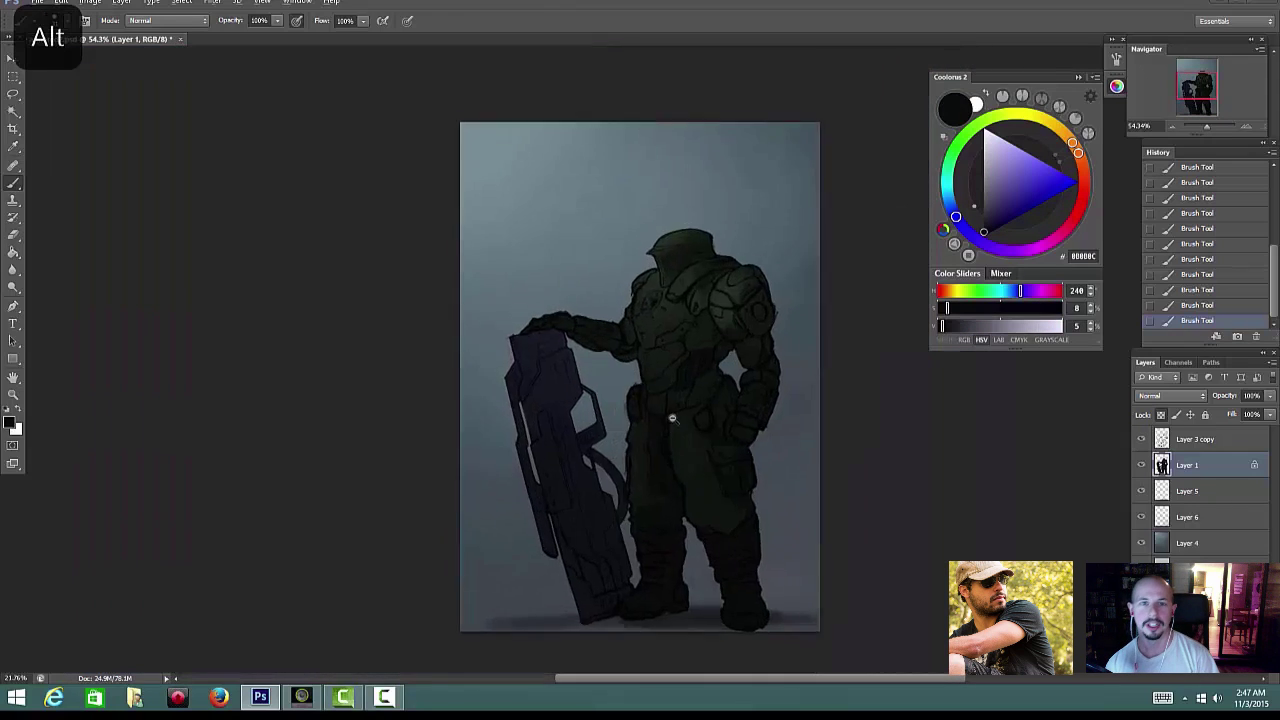
Step: Paint thin brown lines (HSV 32, 33, 29) on the dark waist gap and check them with Layer 3 copy hidden and shown
scroll(700, 380, up, 5)
right_click(676, 378)
alt+click(645, 390)
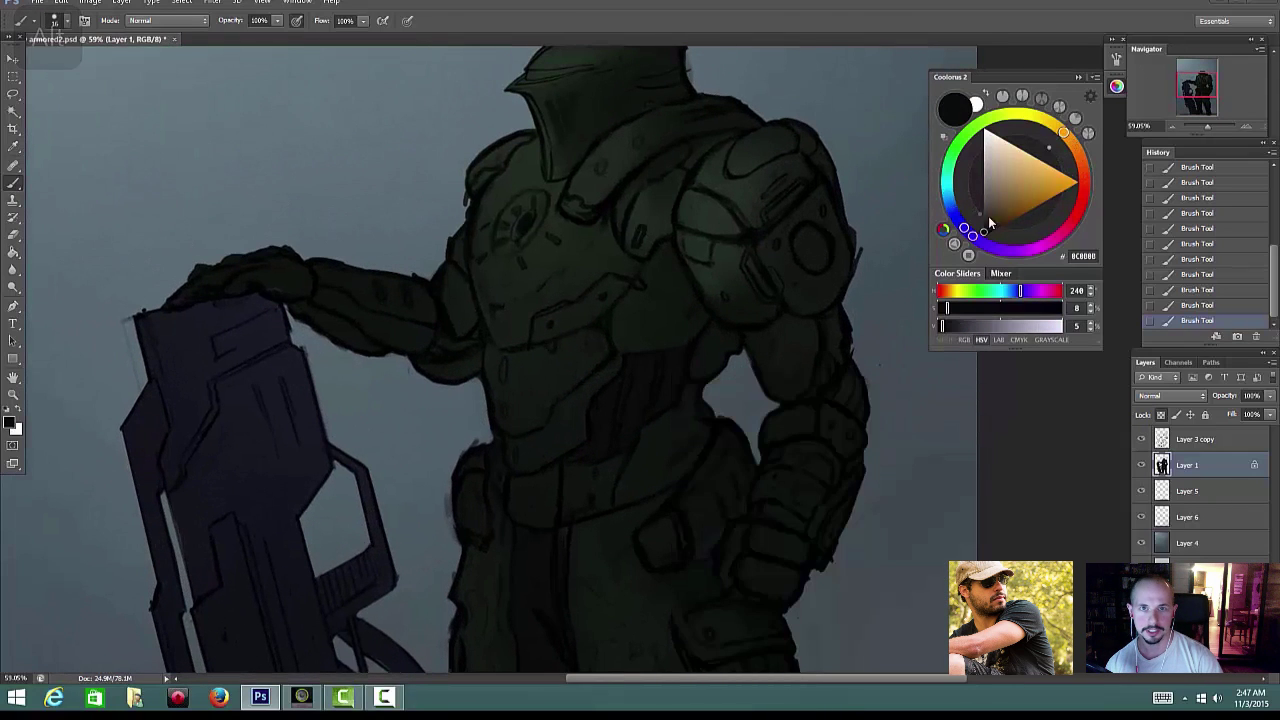
click(998, 211)
key(ctrl+z)
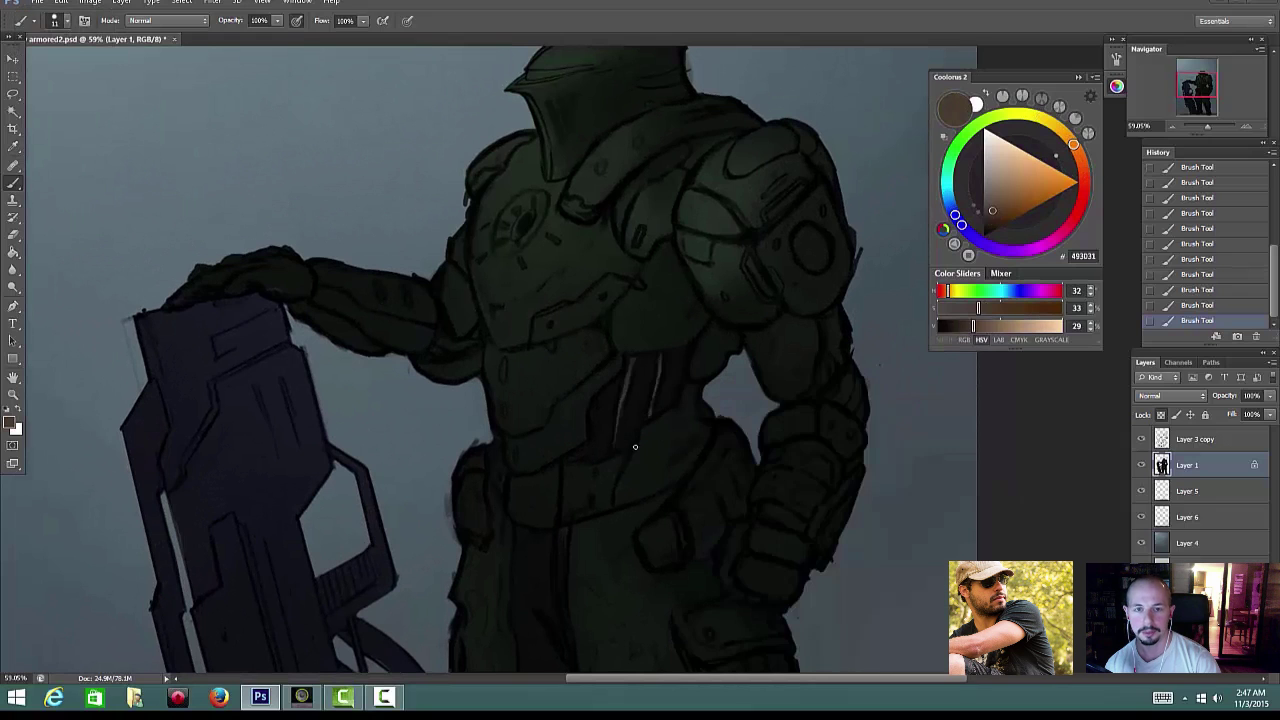
click(1141, 439)
click(1141, 439)
alt+click(590, 457)
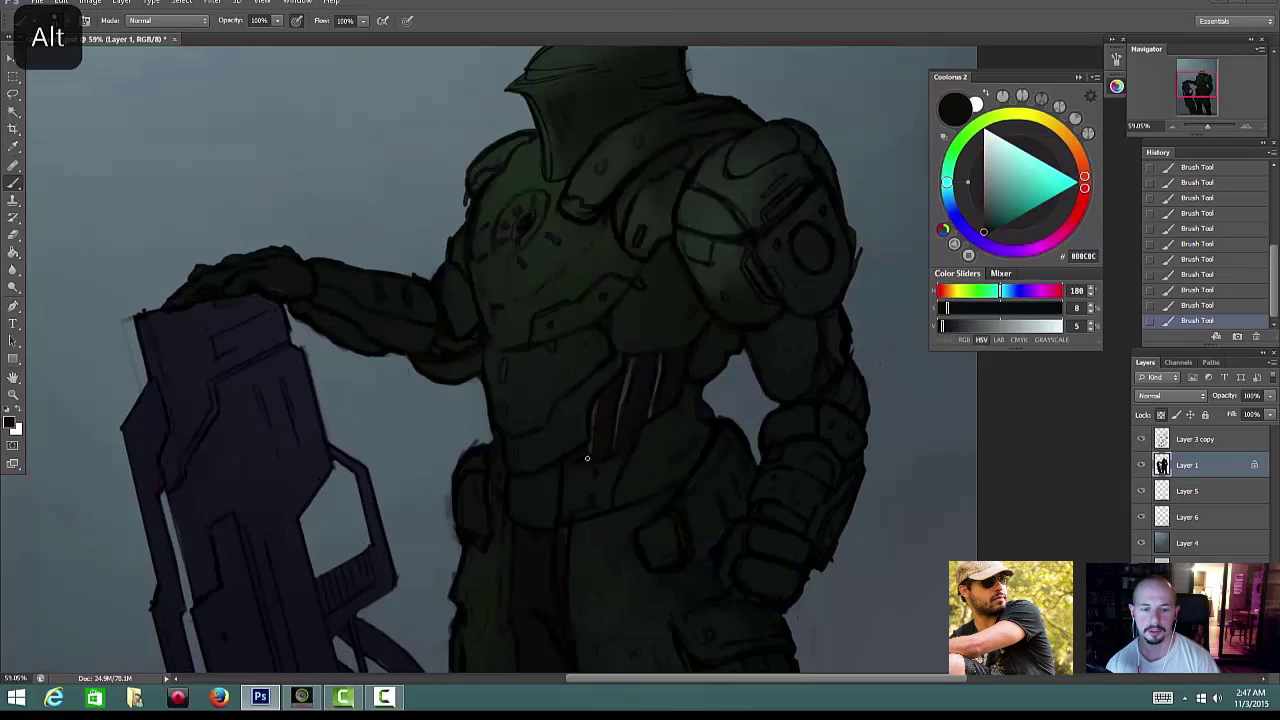
Step: Shade the torso side beneath the shoulder armor with a sampled near-black green and a larger brush
drag(726, 338, 708, 350)
alt+click(708, 350)
click(948, 328)
right_click(689, 308)
click(651, 261)
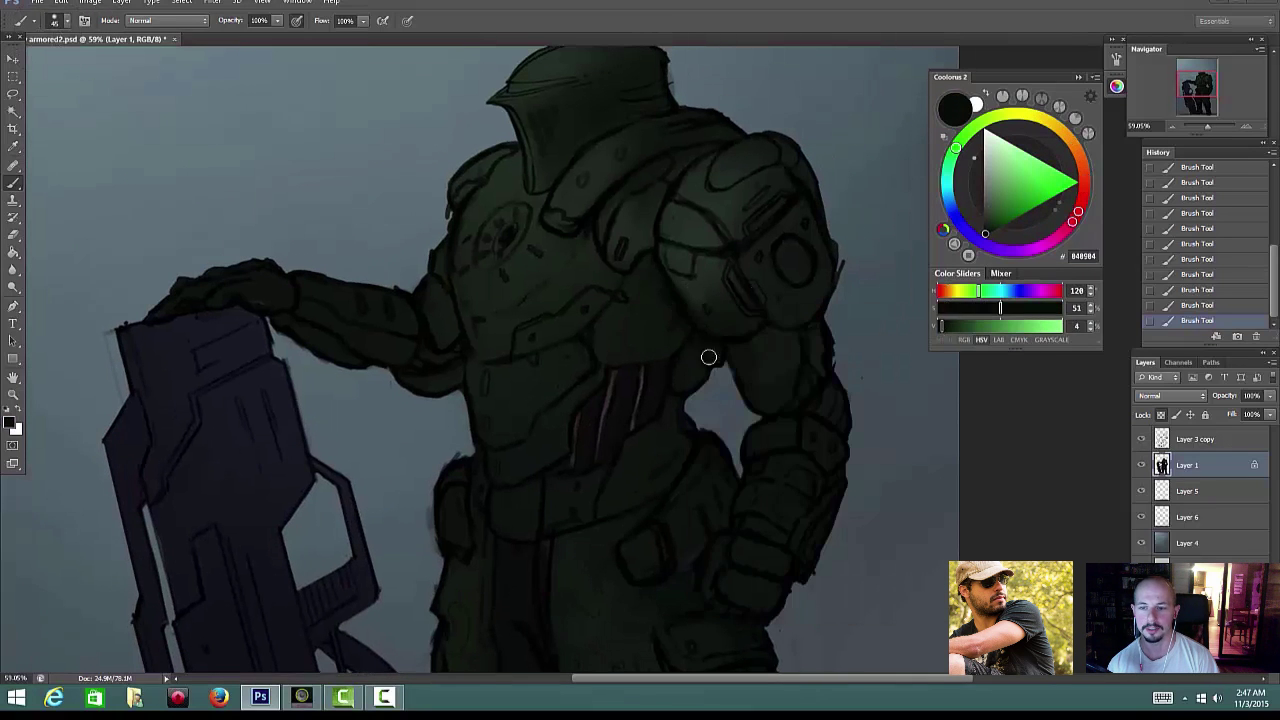
Step: Compare the painting with an earlier history state and restore the latest brush strokes
click(1200, 260)
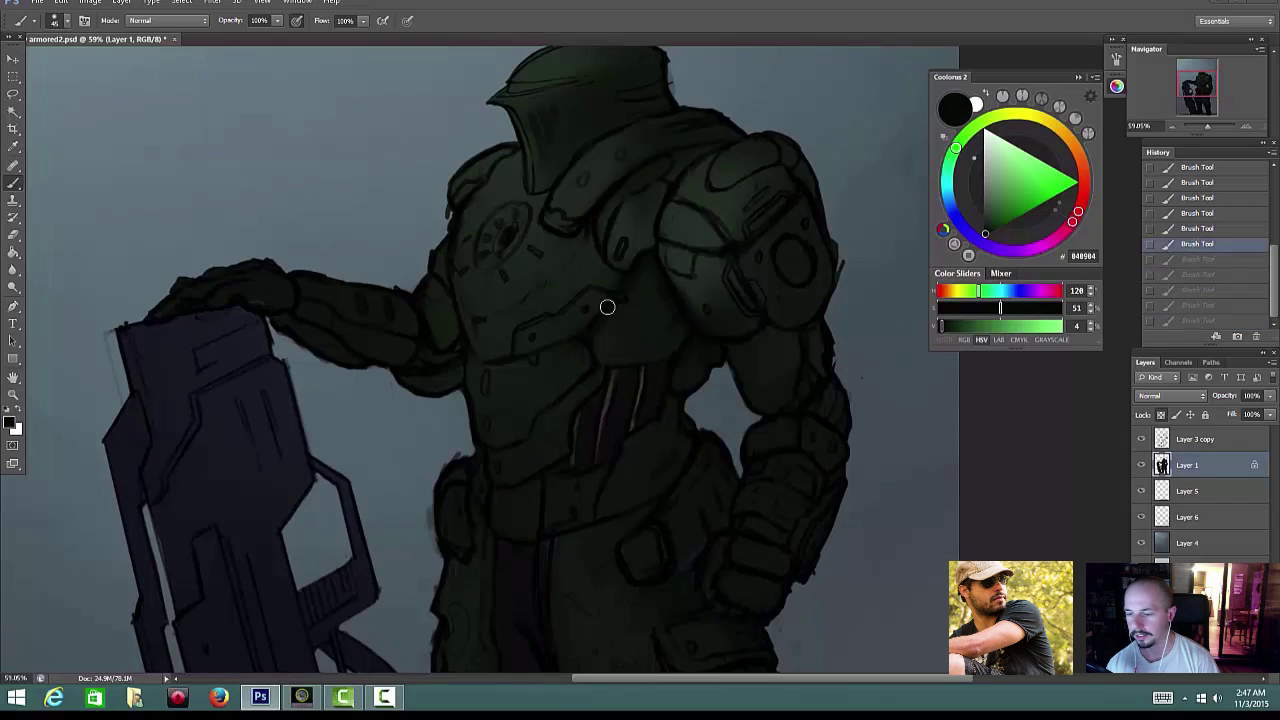
key(ctrl+shift+z)
key(ctrl+shift+z)
key(ctrl+shift+z)
key(ctrl+shift+z)
key(ctrl+shift+z)
Step: Deepen the dark creases around the collar, chest and shoulder plates with a smaller brush
right_click(612, 378)
click(533, 429)
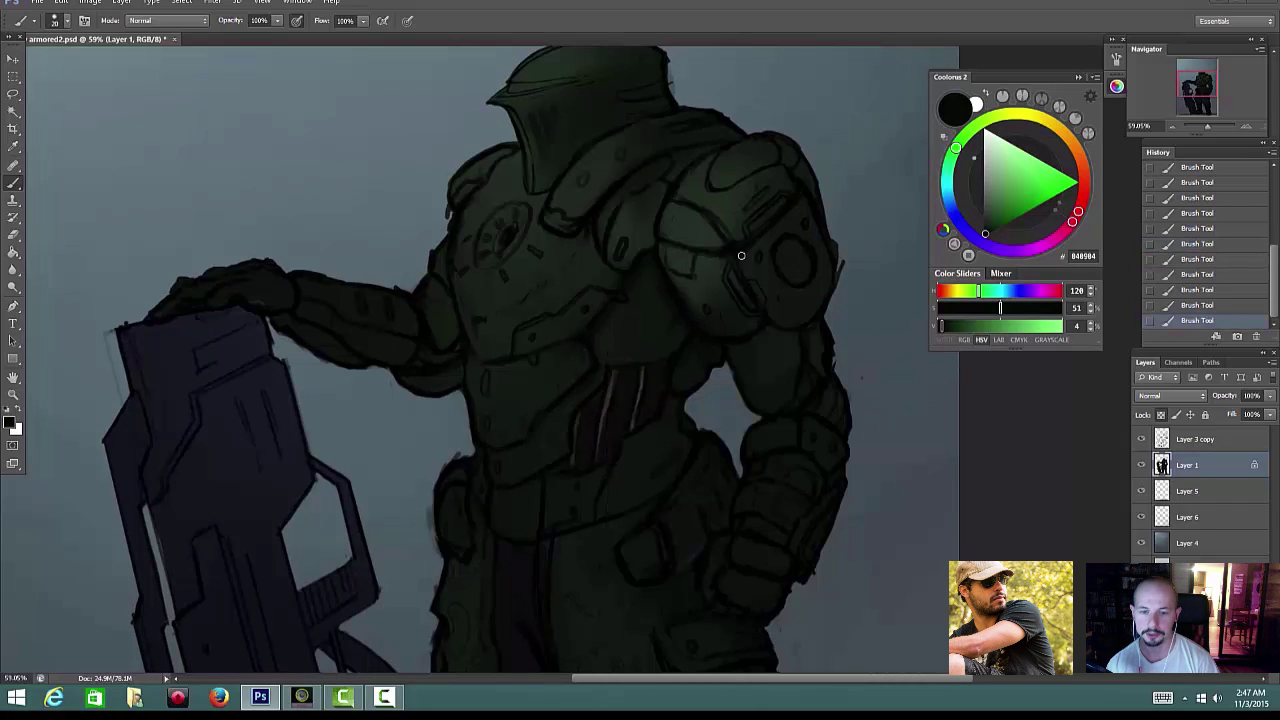
drag(622, 172, 582, 212)
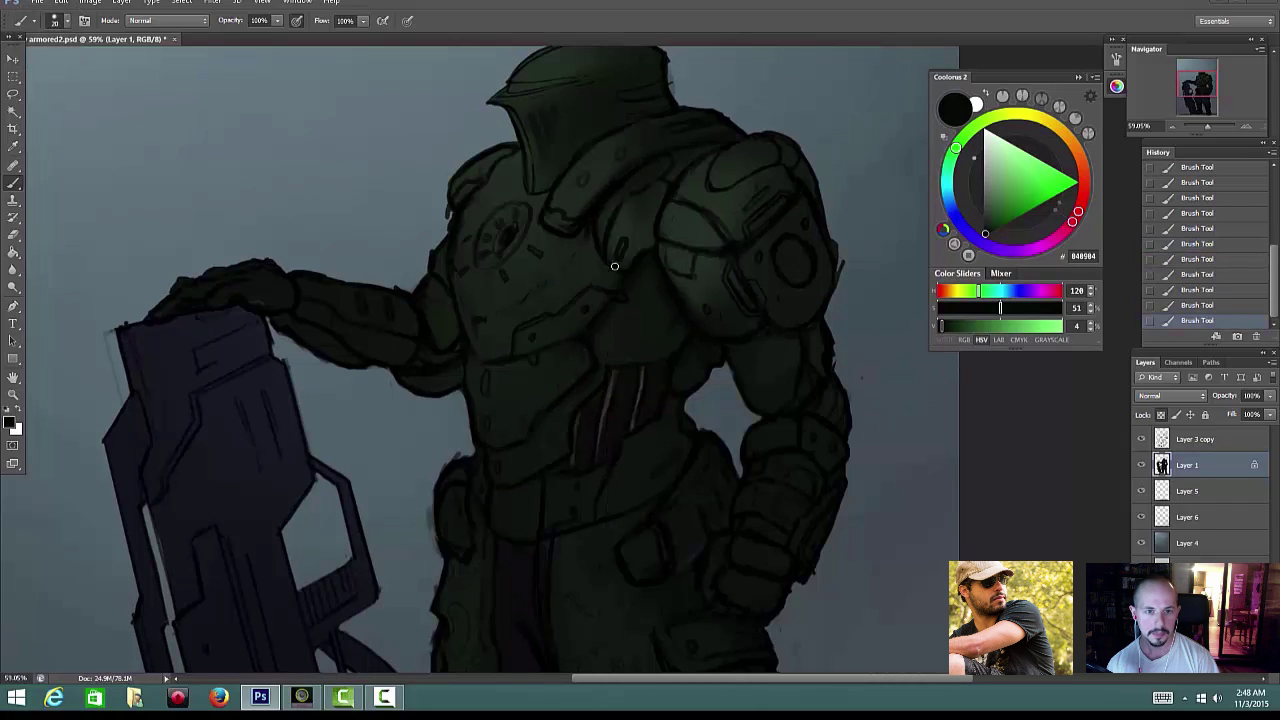
drag(680, 393, 676, 476)
Step: Paint lighter green highlights (HSV 147, 24, 23) on the chest plate and helmet with a larger brush, undoing unwanted strokes
alt+click(668, 374)
scroll(675, 476, up, 2)
click(989, 214)
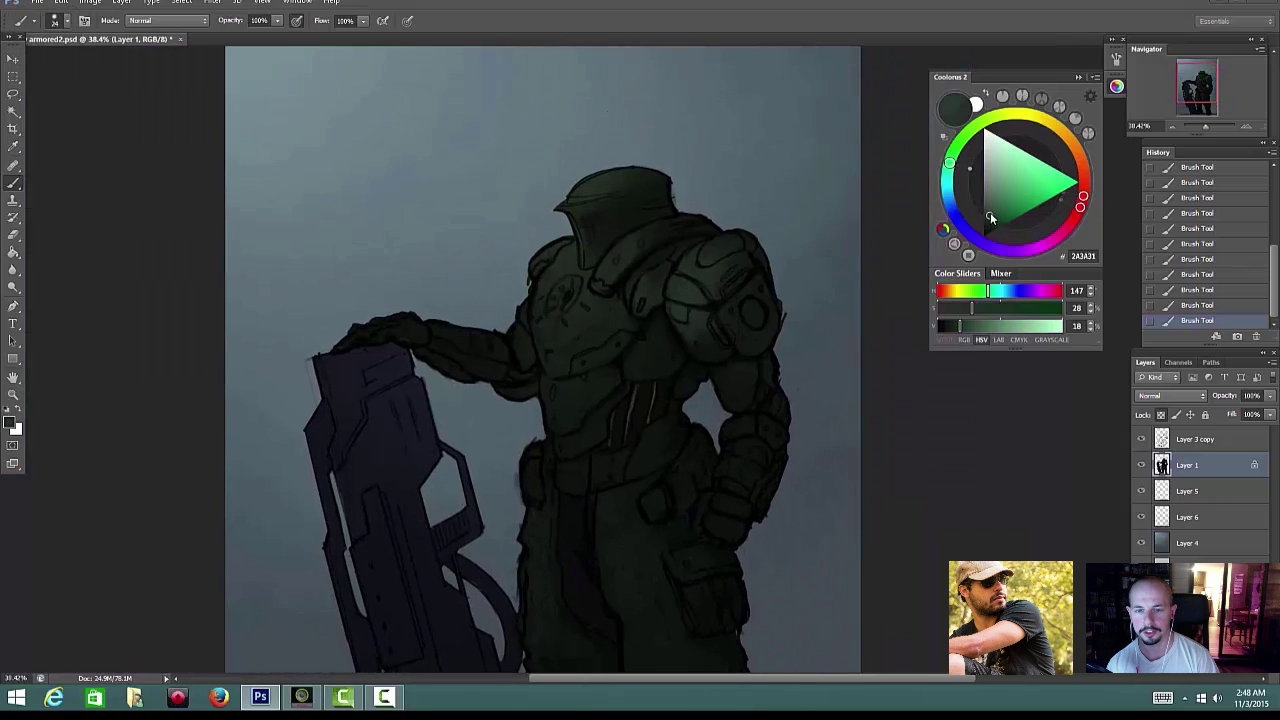
right_click(576, 324)
click(557, 331)
right_click(548, 310)
click(549, 332)
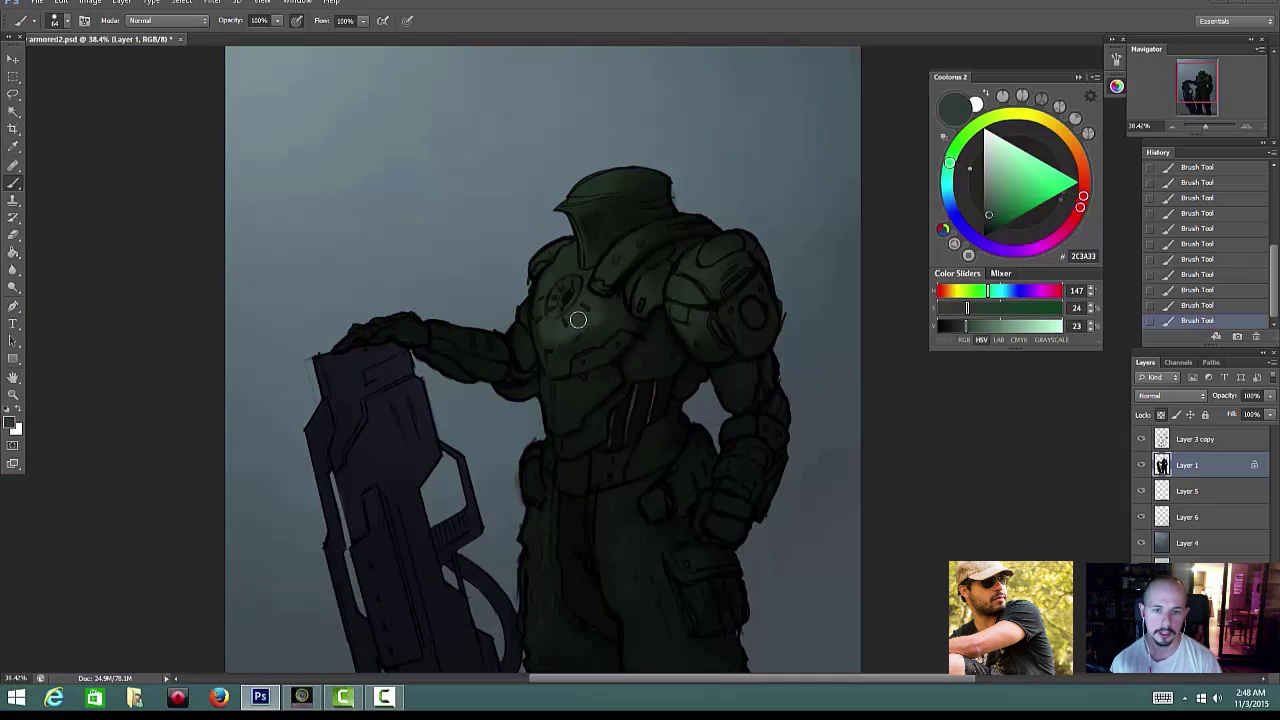
key(ctrl+z)
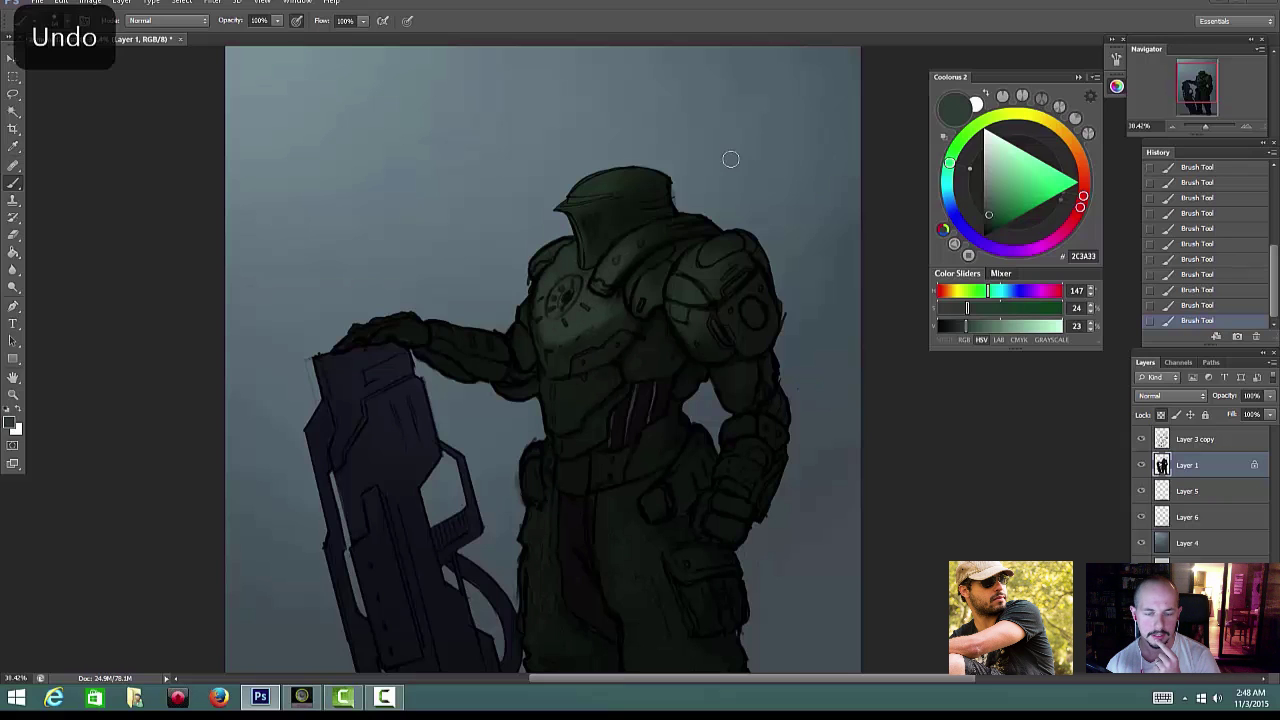
key(ctrl+z)
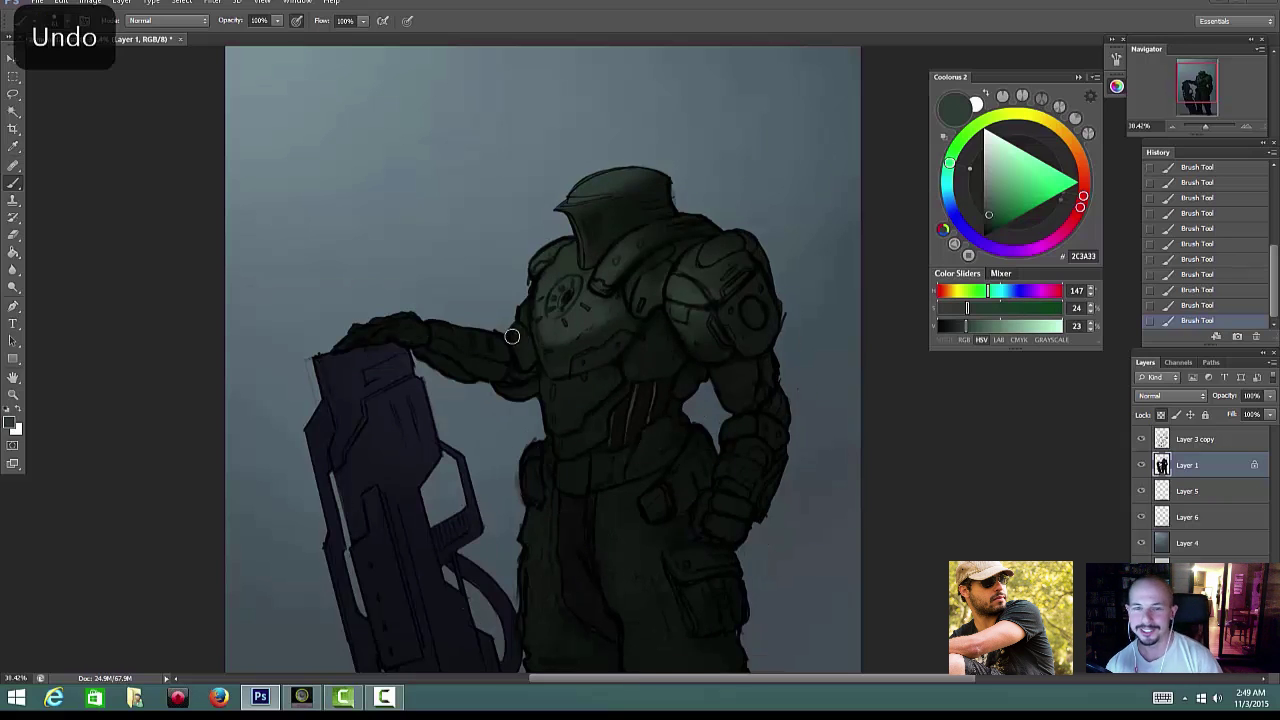
Step: Extend the lighter green highlights over the abdomen plates with a resized brush
scroll(623, 391, down, 1)
scroll(597, 414, up, 2)
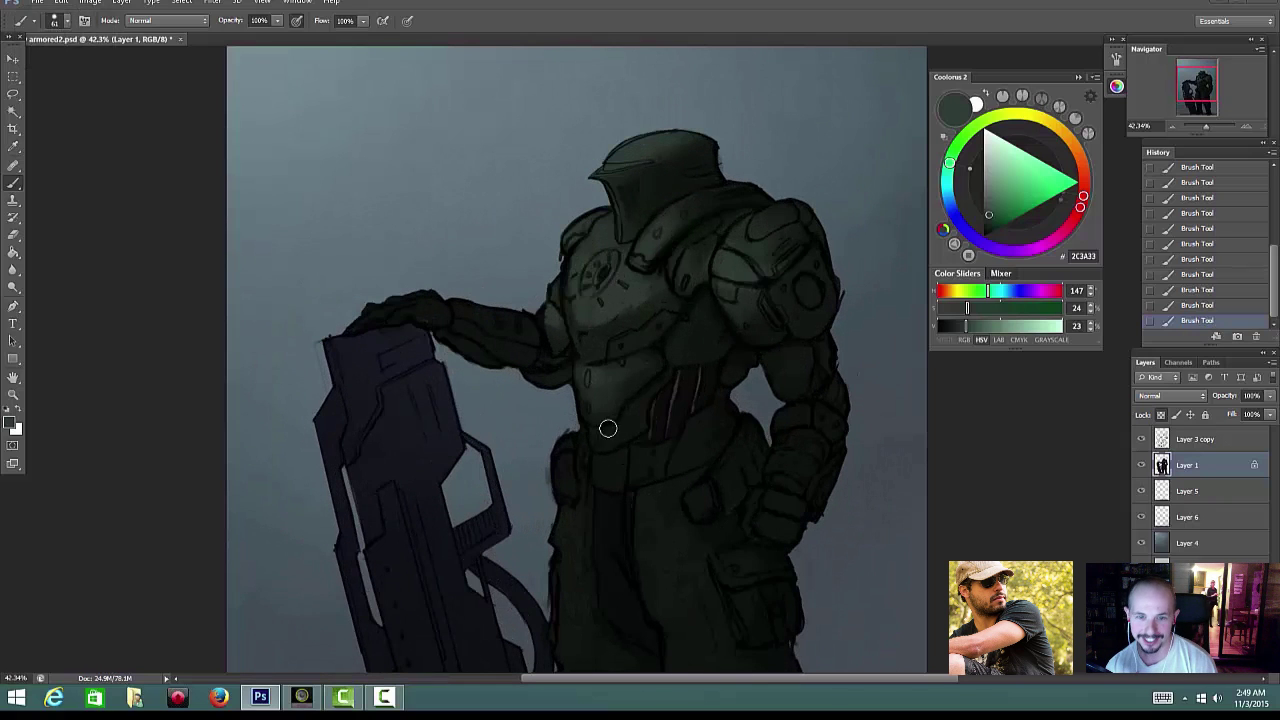
scroll(712, 312, down, 3)
scroll(700, 340, up, 5)
right_click(733, 276)
click(795, 236)
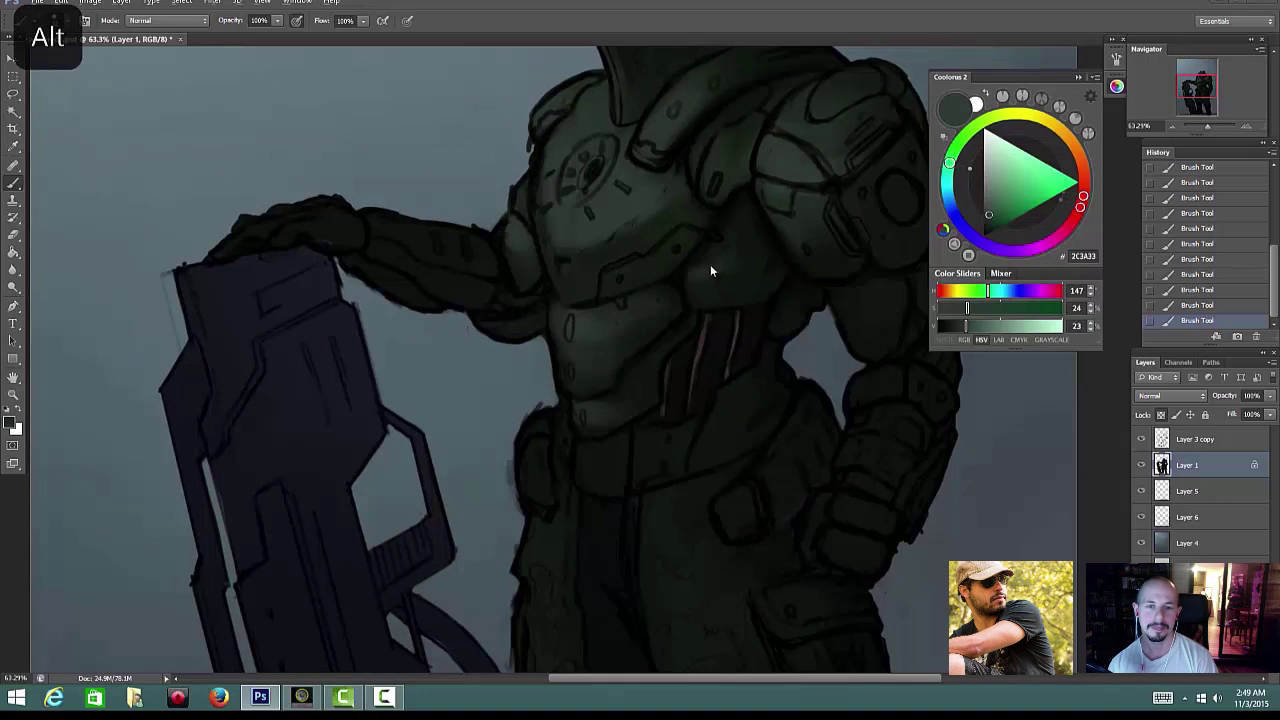
Step: Shade the side torso, shoulder and hanging forearm plates with a mid-dark green (HSV 136, 26, 16)
scroll(728, 260, down, 3)
scroll(882, 373, up, 3)
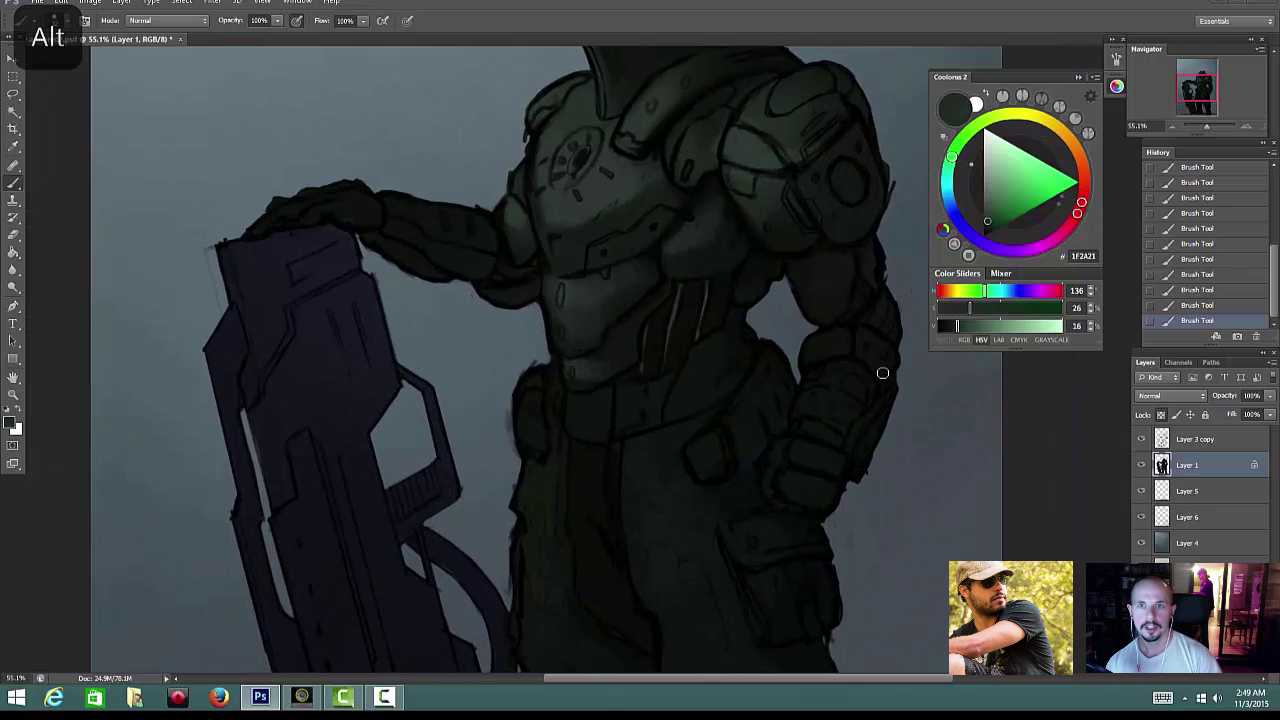
scroll(838, 352, down, 3)
scroll(917, 401, up, 2)
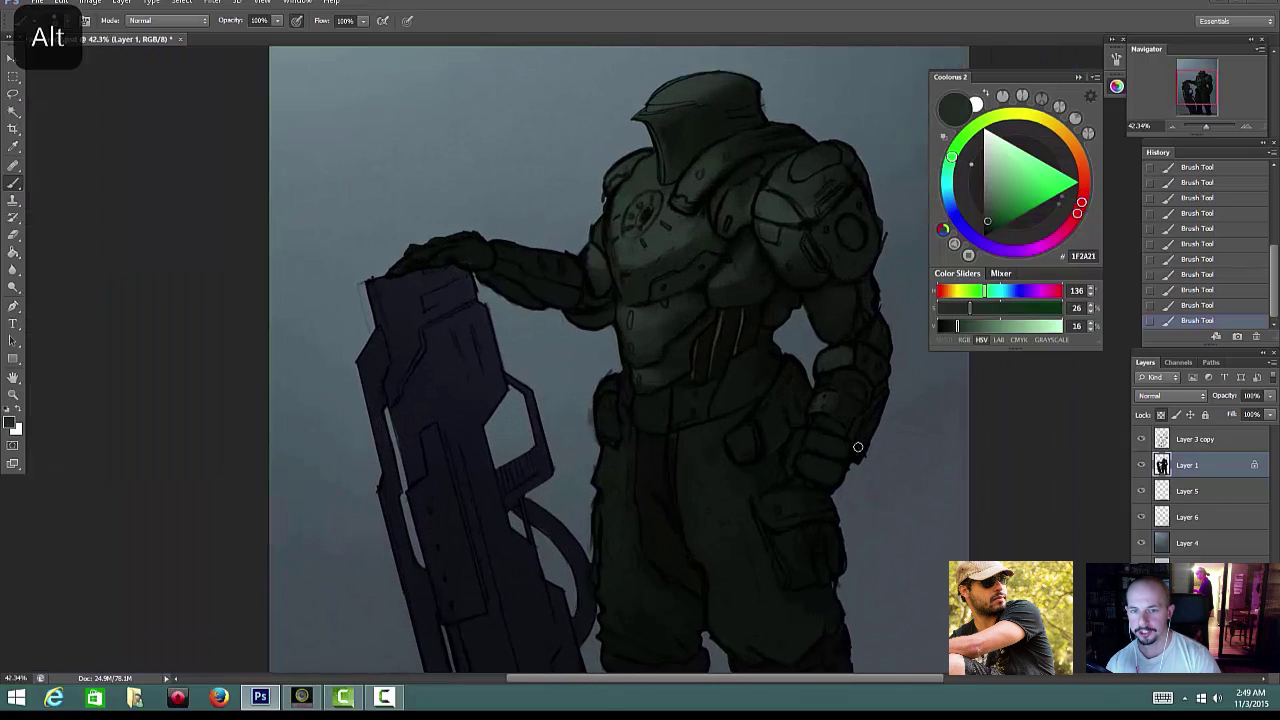
scroll(556, 261, down, 5)
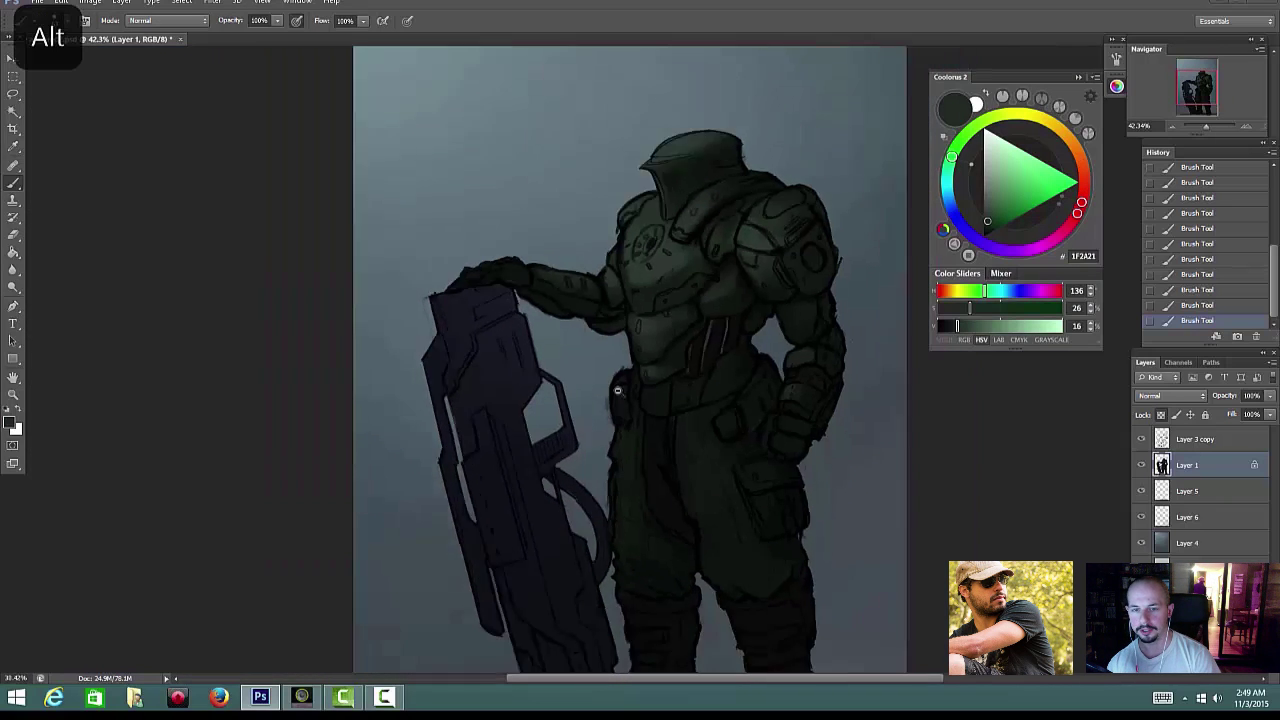
Step: Shade the outstretched forearm and the lower chest plate with sampled greens, undoing an unwanted stroke
alt+click(556, 261)
scroll(640, 318, up, 5)
key(ctrl+z)
scroll(750, 320, up, 3)
alt+click(671, 263)
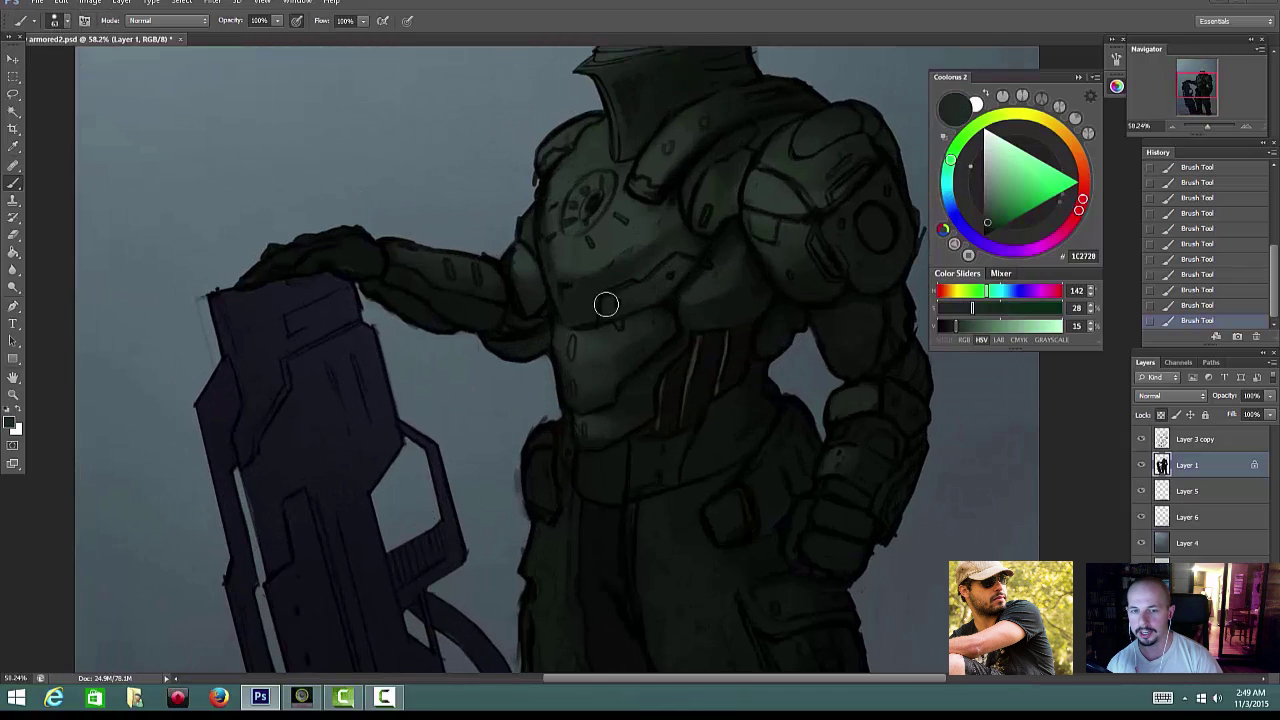
drag(709, 320, 630, 368)
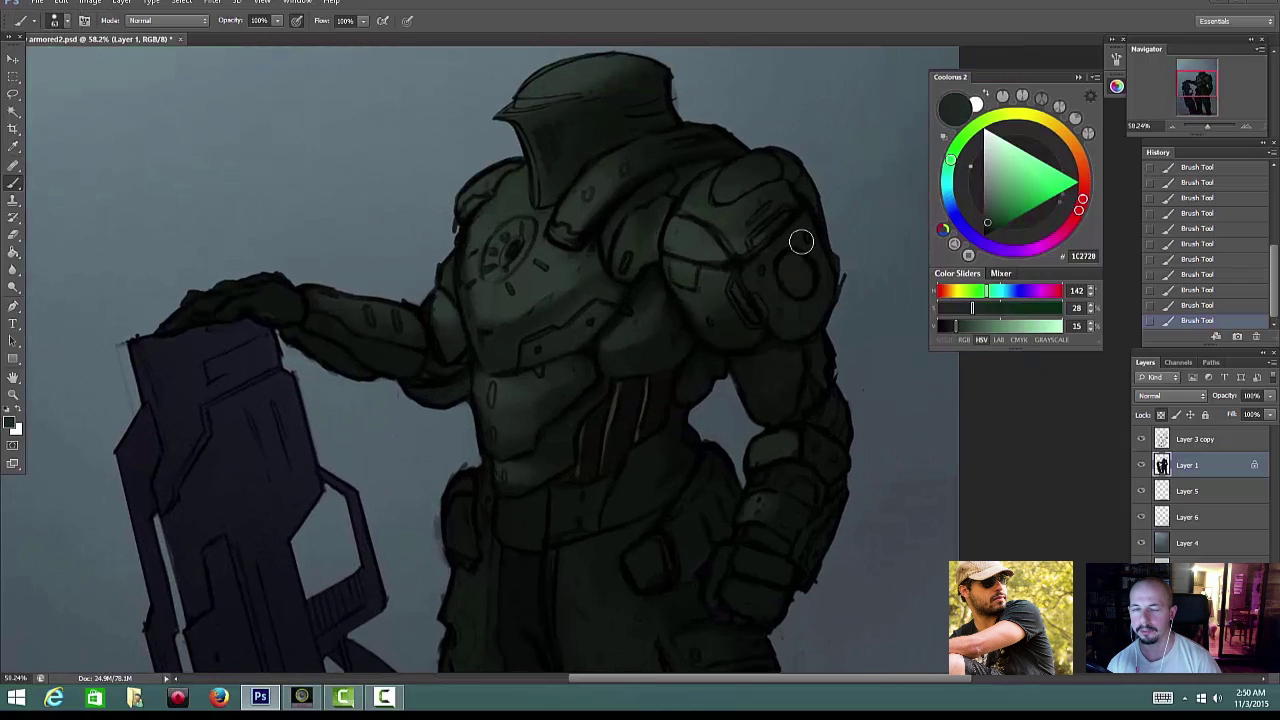
Step: Fill the shoulder's top panel, its round disc and the chest emblem with a near-black blue (HSV 195, 27, 6)
alt+click(622, 413)
scroll(823, 230, down, 2)
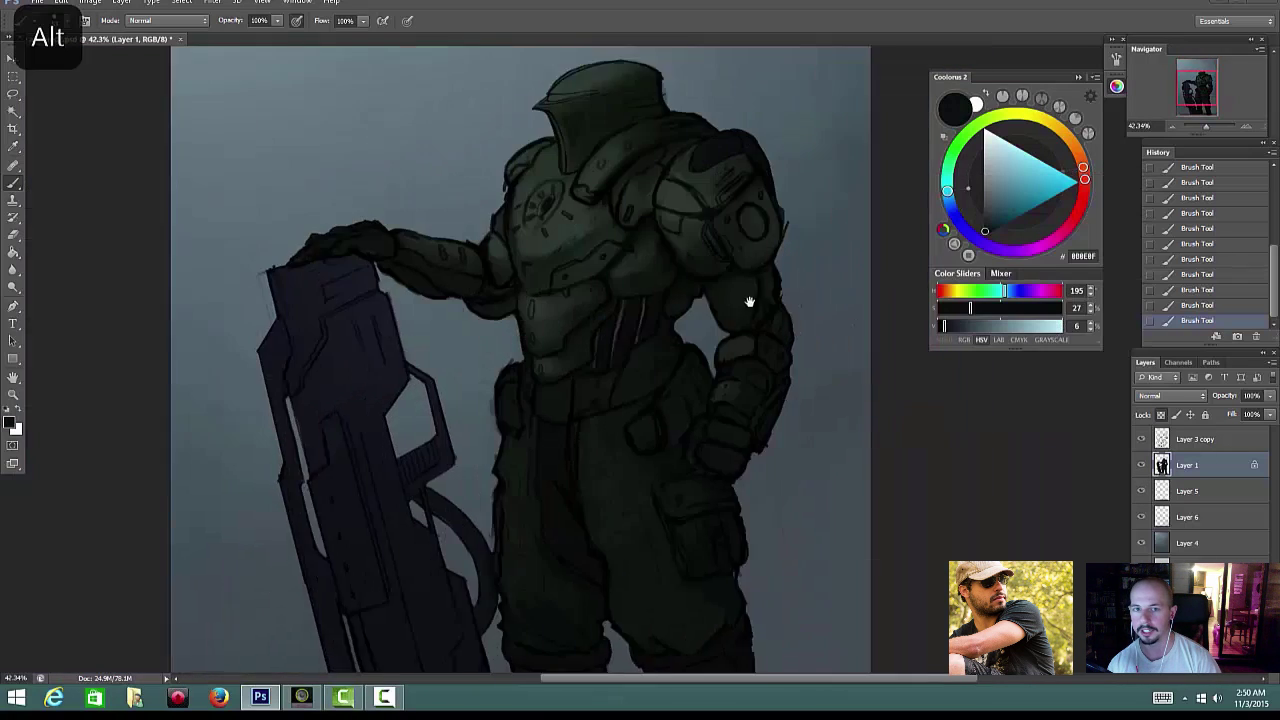
scroll(751, 297, up, 2)
scroll(820, 271, down, 2)
scroll(494, 200, up, 1)
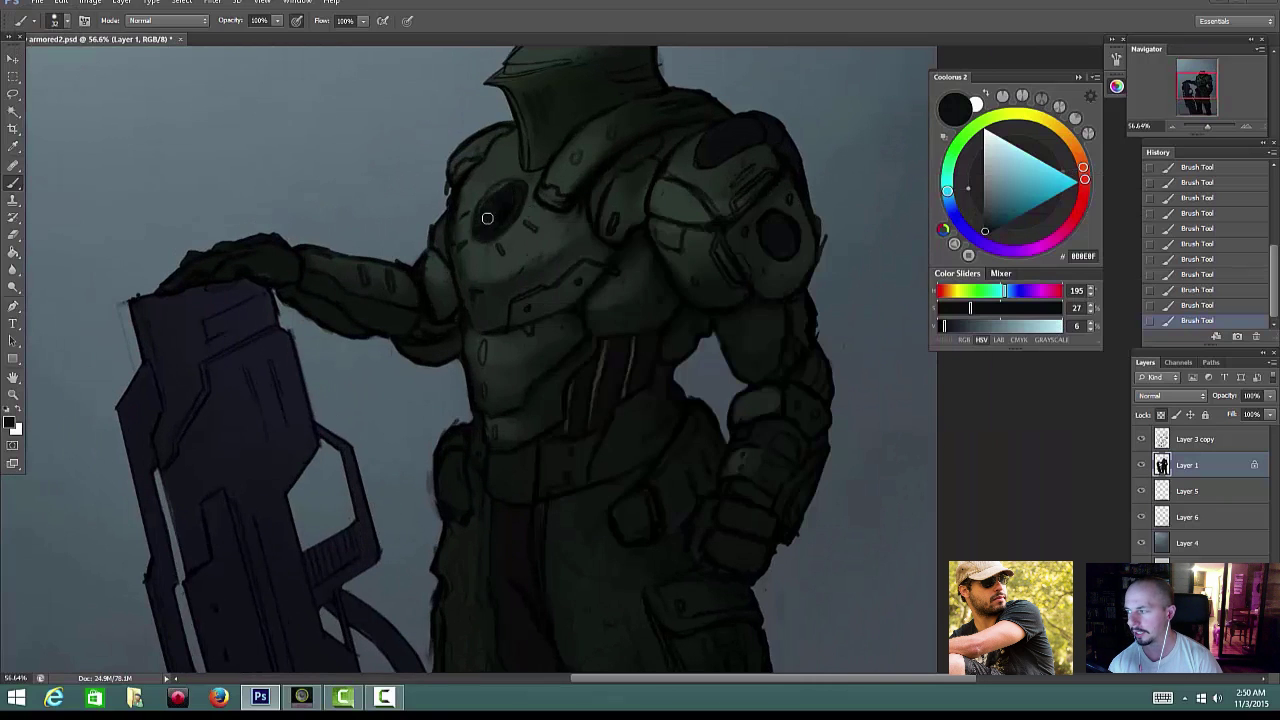
scroll(487, 218, down, 4)
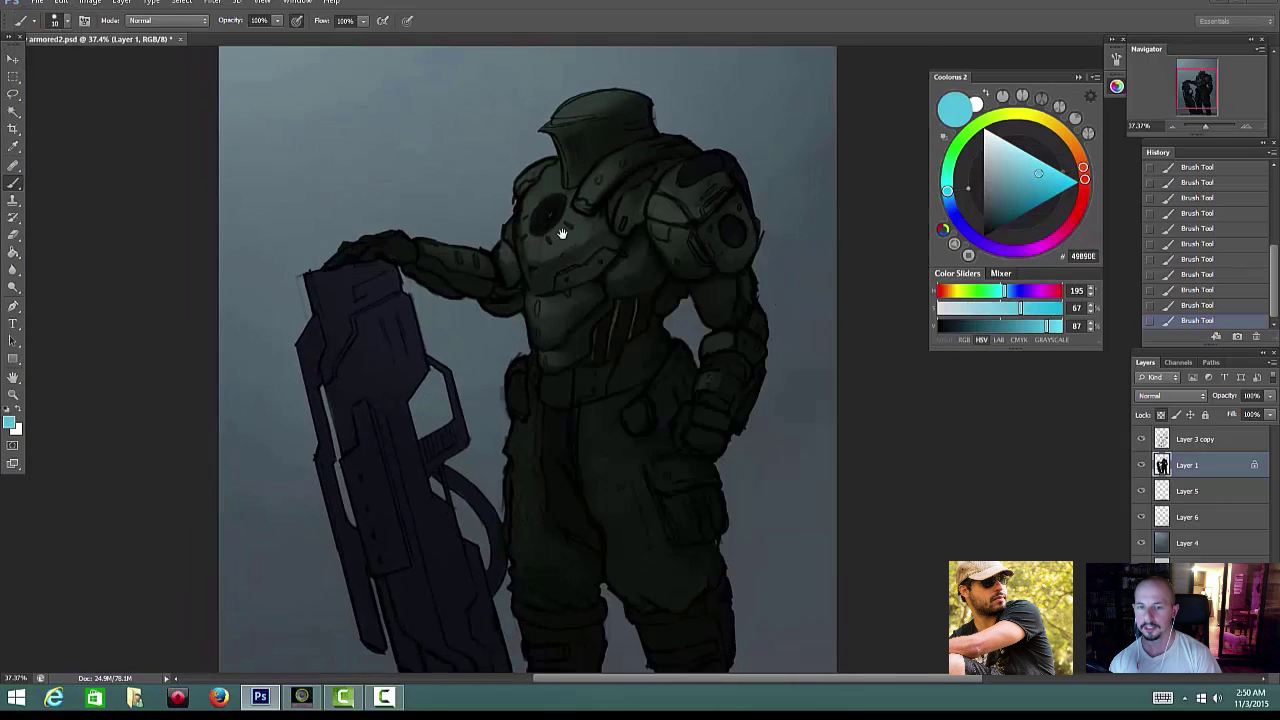
Step: Paint a small bright cyan light (HSV 195, 67, 87) inside the dark chest emblem and refine its edge with sampled near-black
click(1141, 439)
scroll(562, 233, up, 3)
right_click(590, 224)
drag(610, 259, 613, 259)
alt+click(551, 208)
scroll(611, 274, down, 5)
scroll(611, 274, up, 1)
Step: Check the painting without the Layer 3 copy line art and flip the canvas horizontally
click(1144, 438)
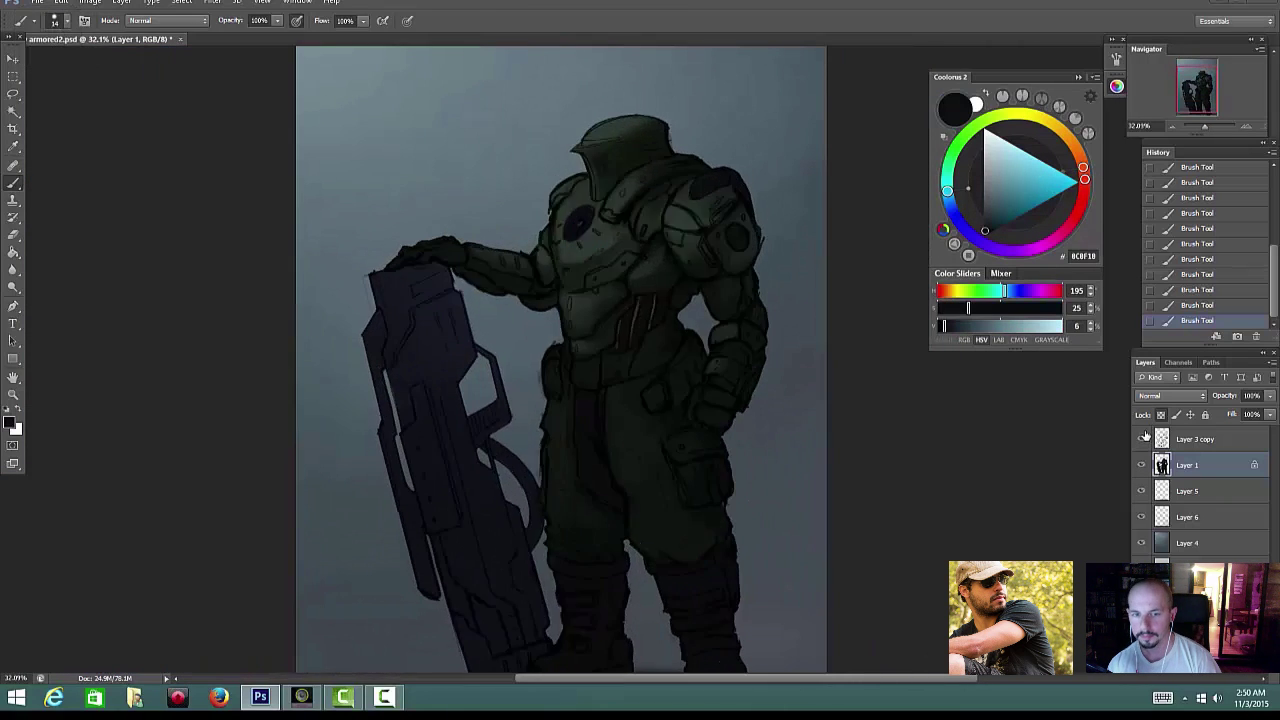
click(1144, 437)
scroll(640, 280, down, 3)
click(90, 3)
mouse_move(140, 123)
click(318, 165)
scroll(620, 252, up, 5)
Step: Lower the opacity of the Layer 3 copy line art and reselect Layer 1
click(1143, 439)
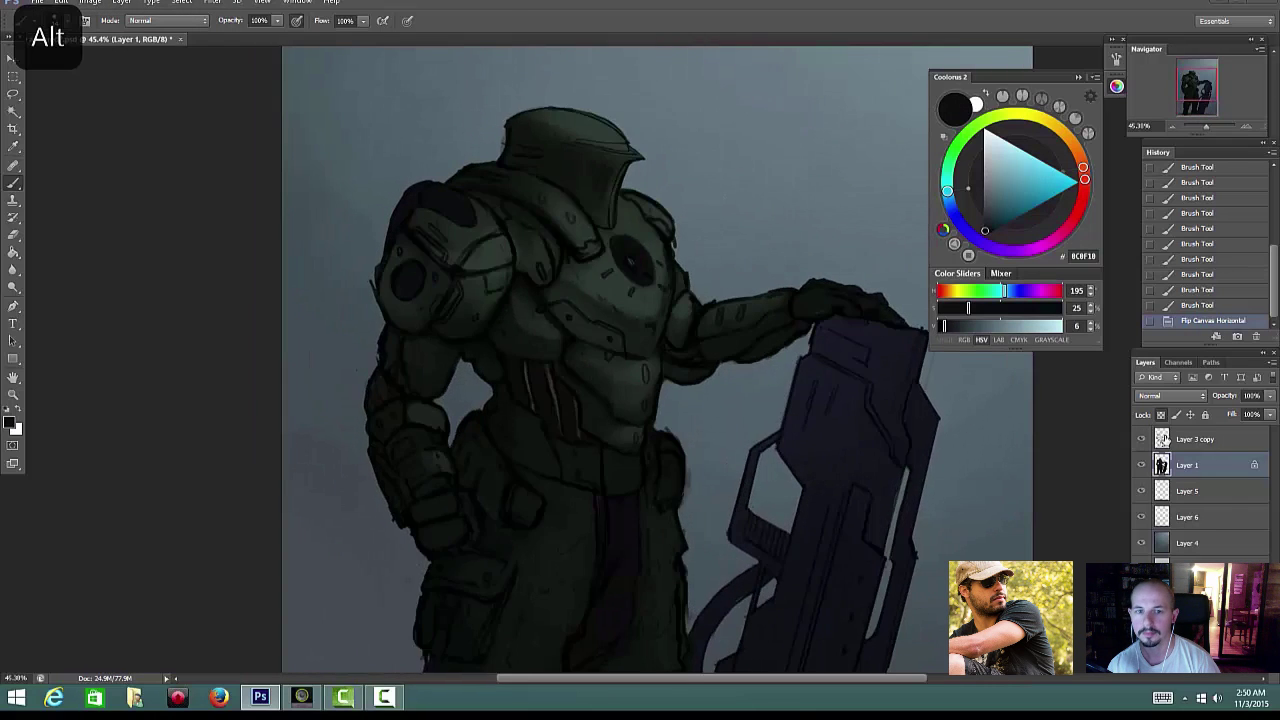
click(1166, 439)
drag(1270, 396, 1210, 410)
click(1193, 466)
Step: Paint the dark gap between the shoulder plate and chest with a small brush and sampled near-black green
scroll(551, 273, up, 4)
right_click(514, 226)
alt+click(526, 228)
drag(510, 236, 523, 220)
alt+click(497, 308)
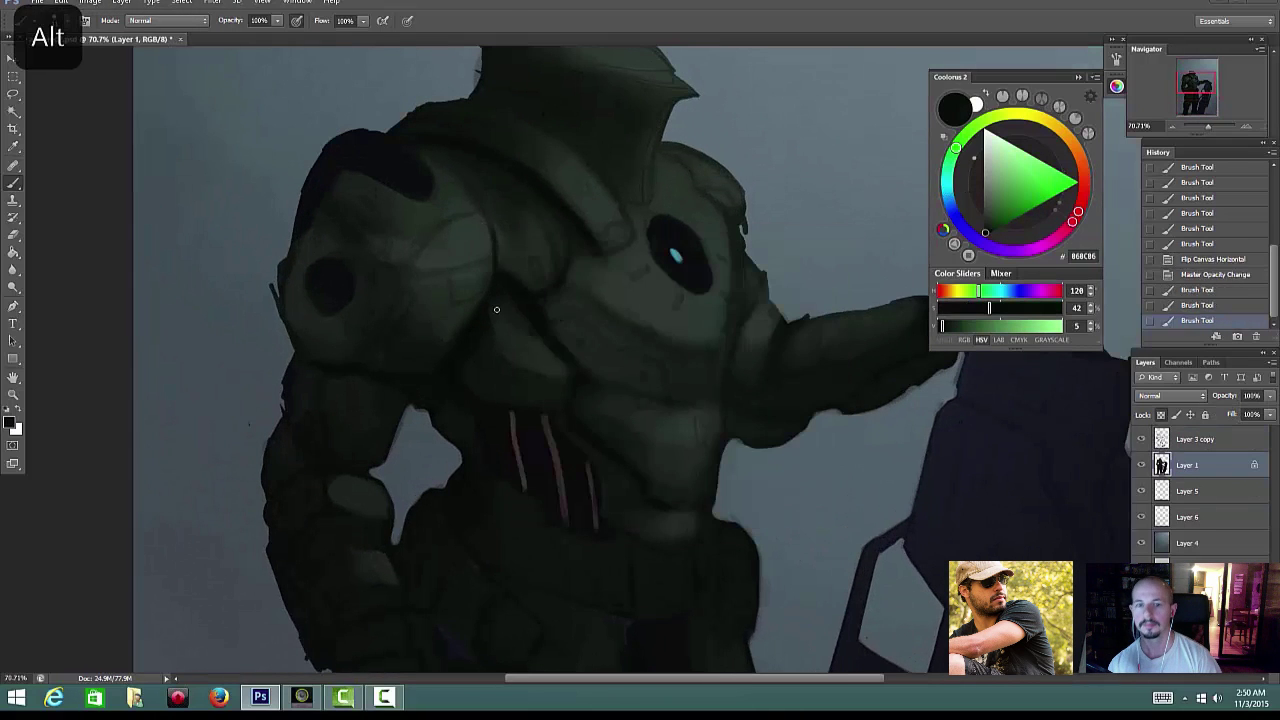
drag(497, 310, 528, 338)
mouse_move(497, 262)
mouse_down()
mouse_move(487, 221)
mouse_move(494, 246)
mouse_up()
Step: Check the line art's visibility and strengthen the shadow along the shoulder plate's inner edge with a resized brush
click(1143, 437)
click(1143, 437)
right_click(520, 299)
drag(542, 337, 547, 337)
drag(487, 270, 486, 237)
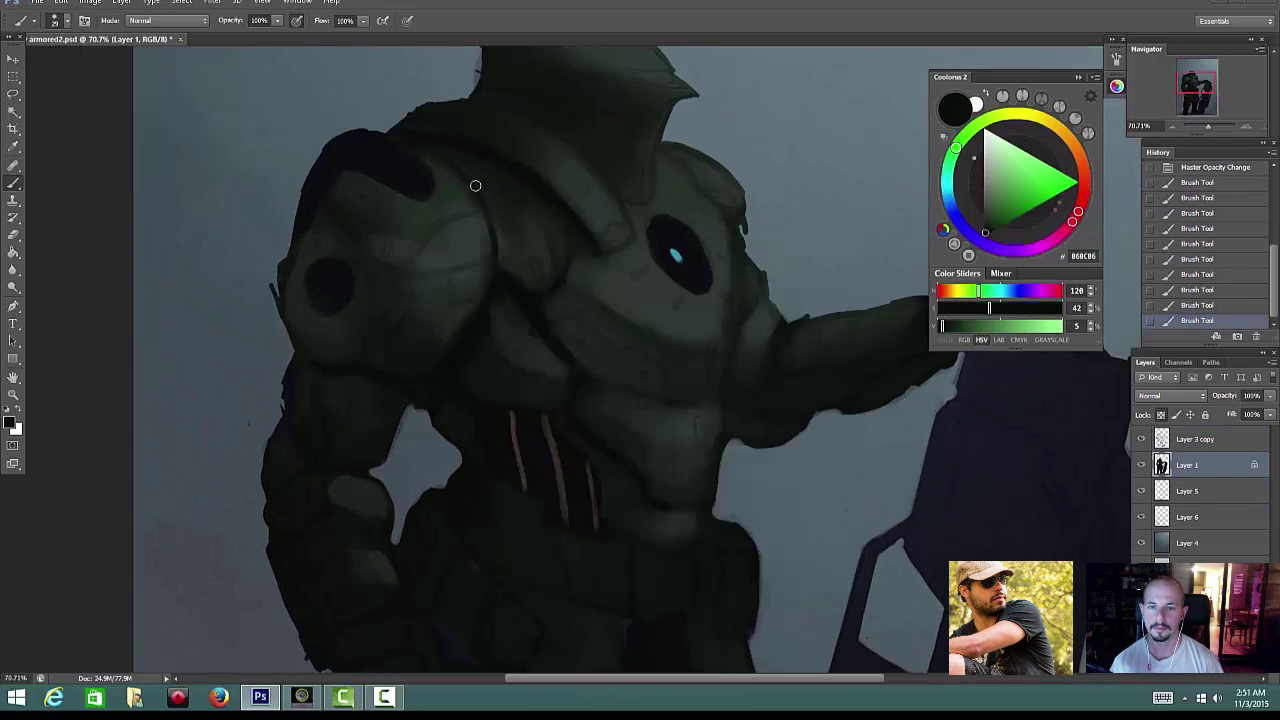
drag(475, 186, 492, 284)
Step: Smooth the shading on the shoulder plate beside its inner edge with sampled greens and a resized brush
alt+click(476, 236)
right_click(543, 241)
drag(568, 276, 573, 276)
alt+click(482, 246)
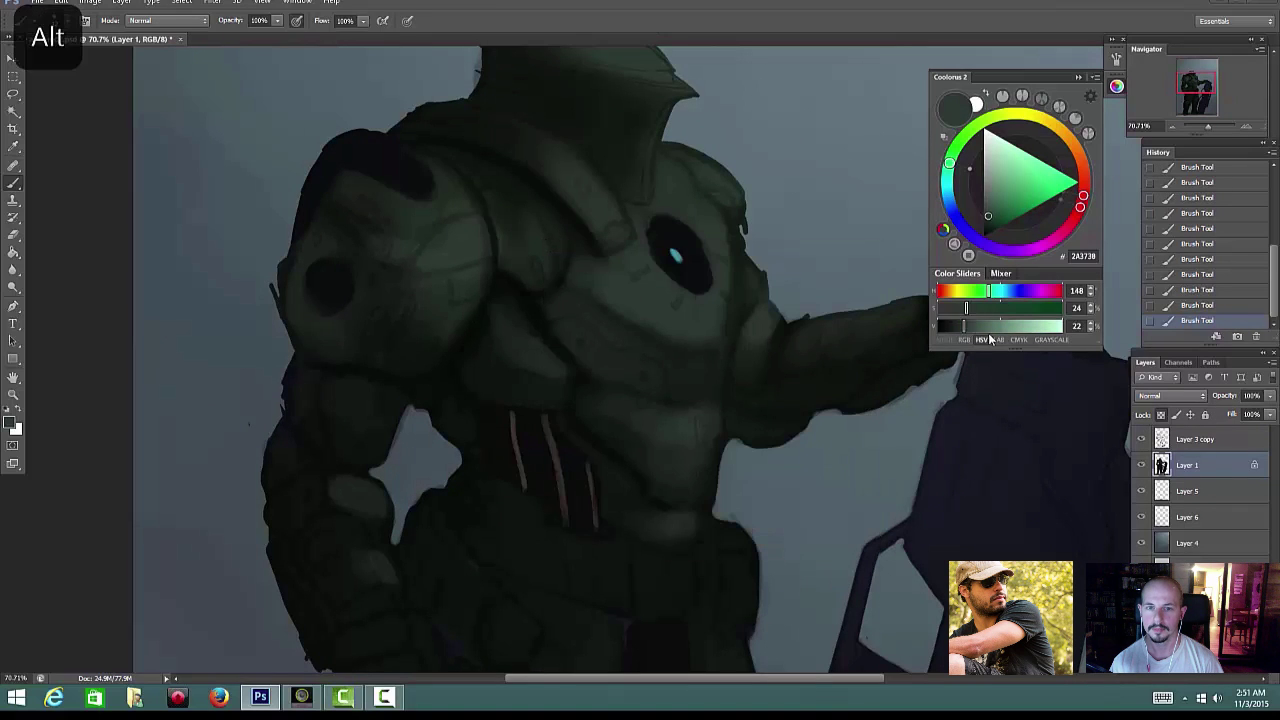
Step: Pick a lighter grey-green, raise the opacity of the Layer 3 copy line art and reselect Layer 1
click(988, 198)
scroll(640, 357, down, 6)
scroll(640, 357, up, 6)
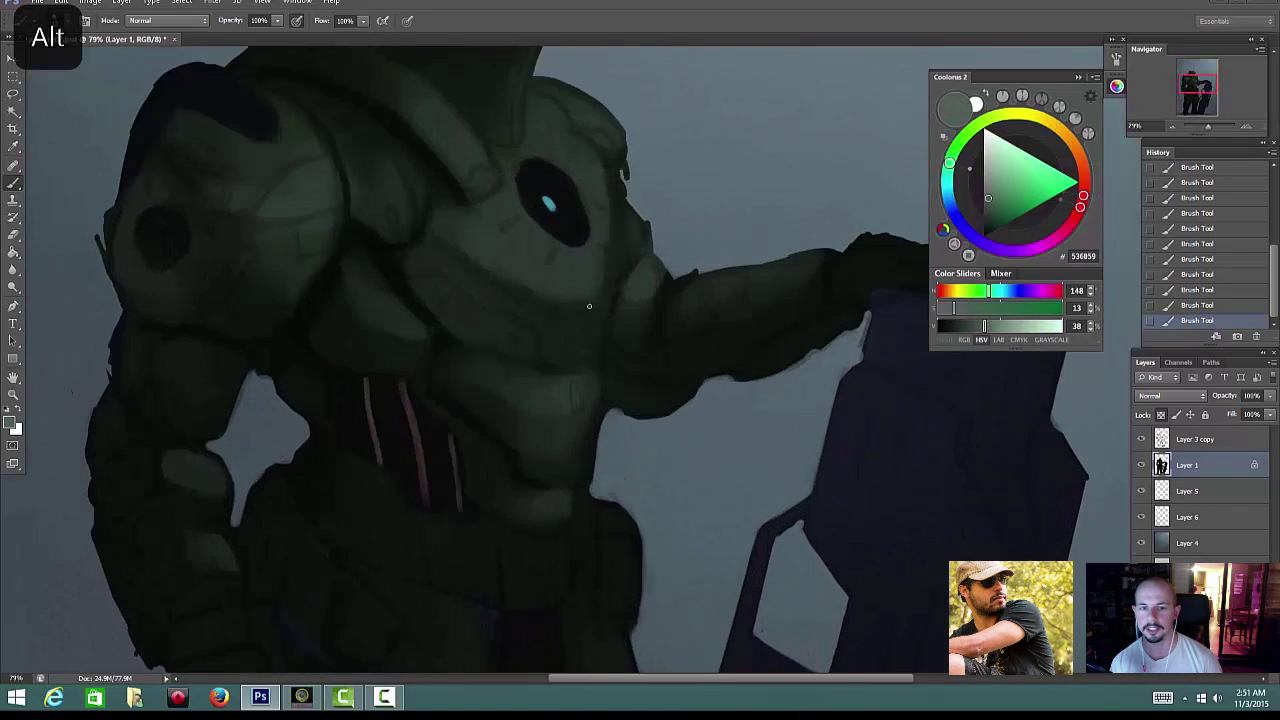
right_click(624, 274)
click(1142, 438)
click(1142, 438)
click(1194, 440)
click(1270, 396)
drag(1214, 412, 1268, 412)
click(1192, 463)
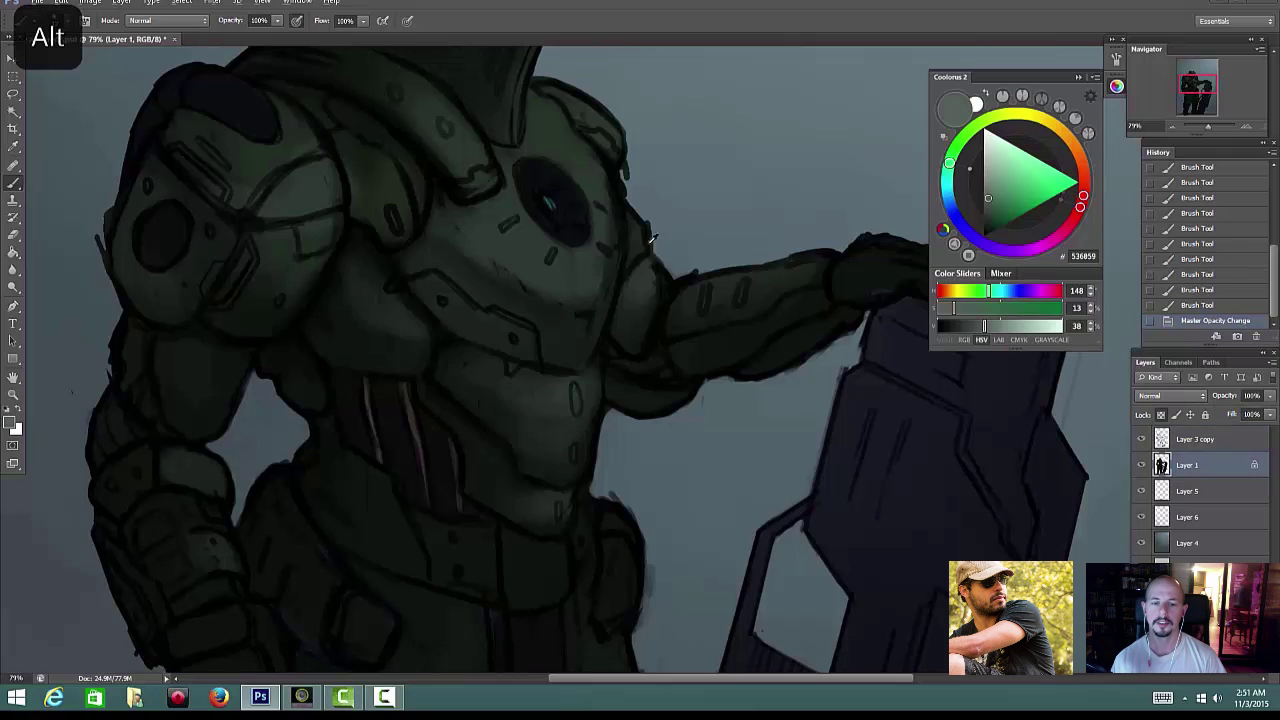
Step: Shade the chest armor's outer edge from the arm joint up past the eye with sampled dark green
alt+click(650, 242)
mouse_move(632, 250)
mouse_down()
mouse_move(603, 236)
mouse_move(618, 270)
mouse_up()
mouse_move(616, 262)
mouse_down()
mouse_move(604, 280)
mouse_move(622, 228)
mouse_up()
drag(622, 232, 616, 208)
drag(618, 210, 608, 184)
drag(610, 186, 595, 160)
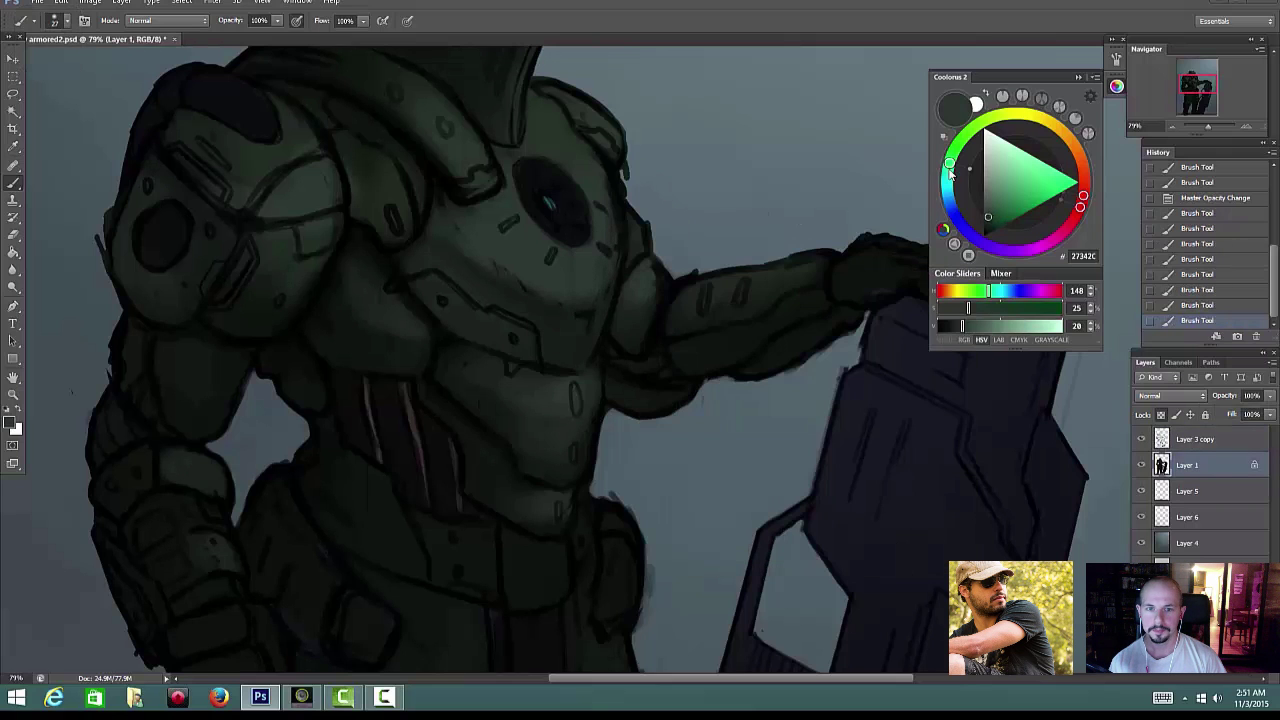
Step: Lighten the chest plate below the eye with green #374E38 and a larger brush, undoing a stray stroke
click(992, 208)
scroll(622, 302, down, 3)
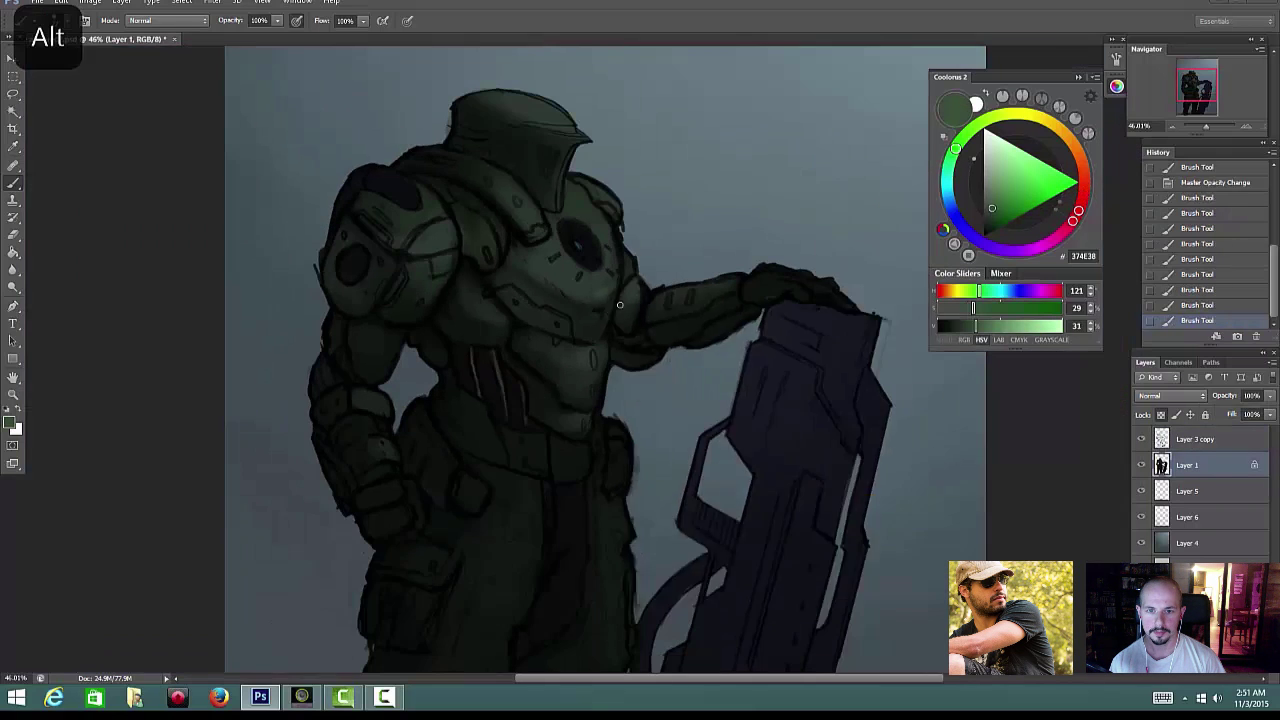
right_click(608, 290)
key(ctrl+z)
right_click(608, 270)
click(651, 314)
click(587, 269)
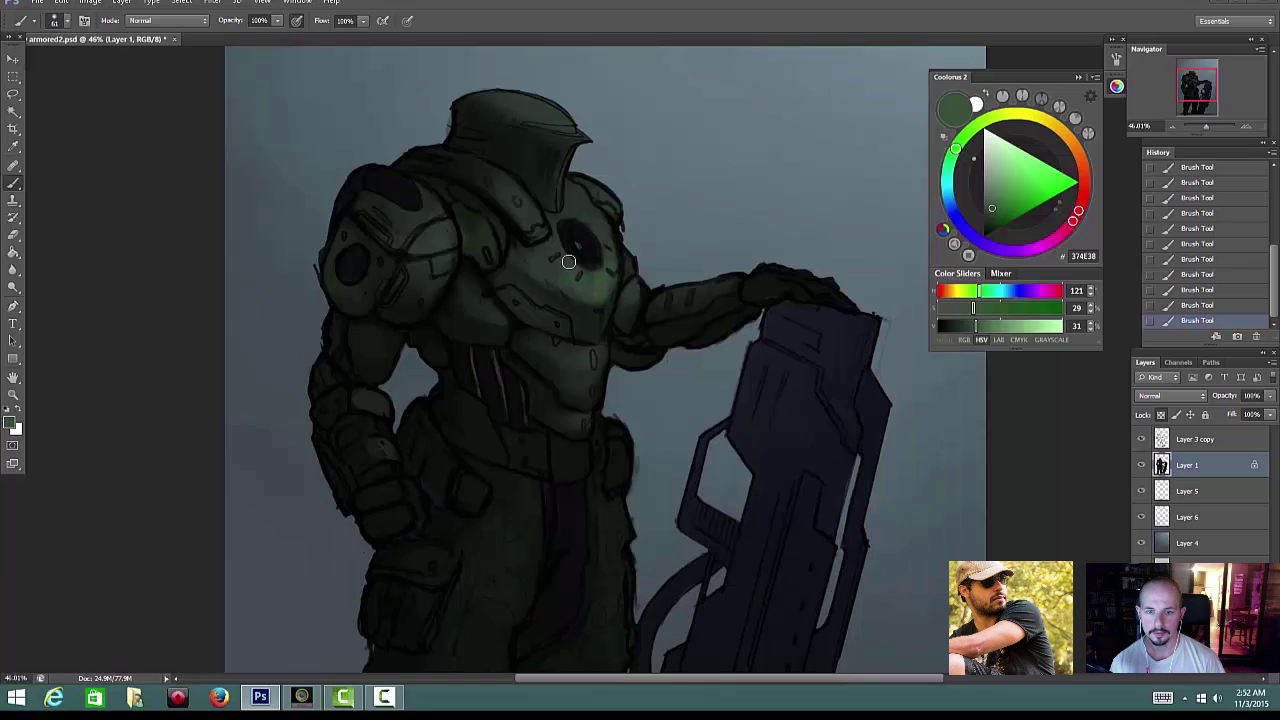
Step: Lighten the shoulder plate and the abdomen armor with the same green and a resized brush
scroll(640, 270, down, 5)
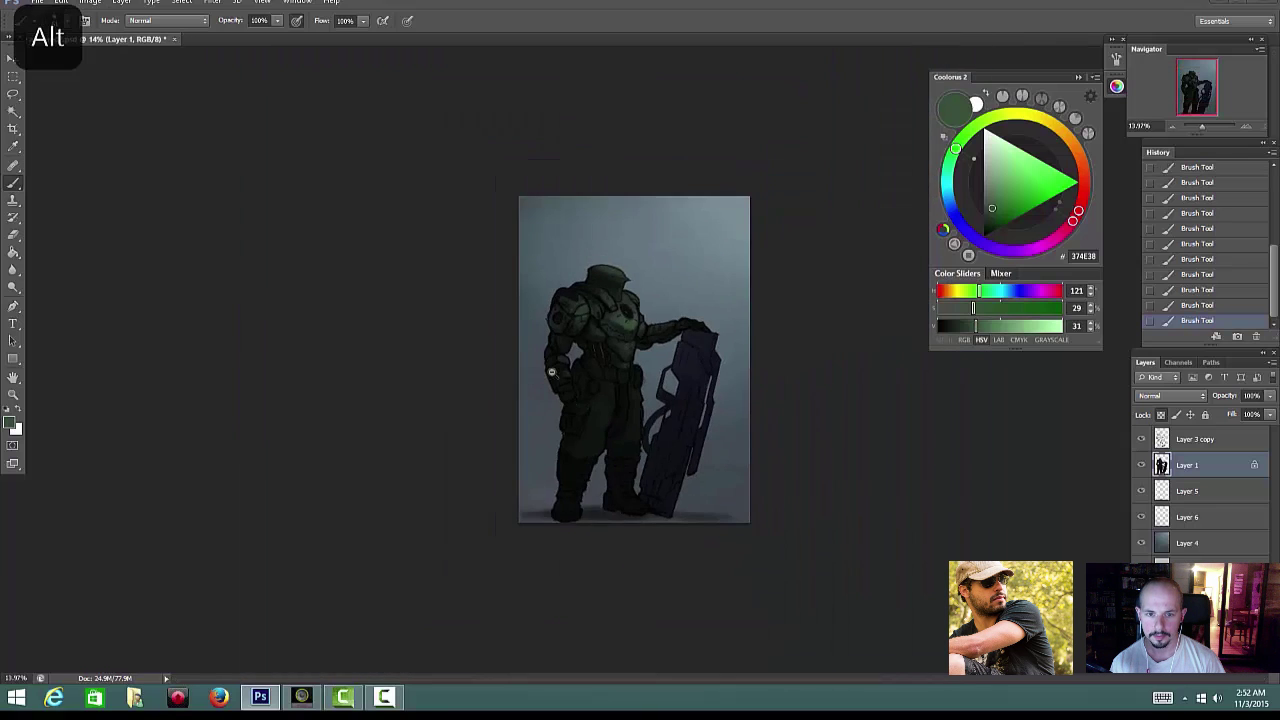
scroll(676, 291, up, 5)
scroll(676, 291, up, 1)
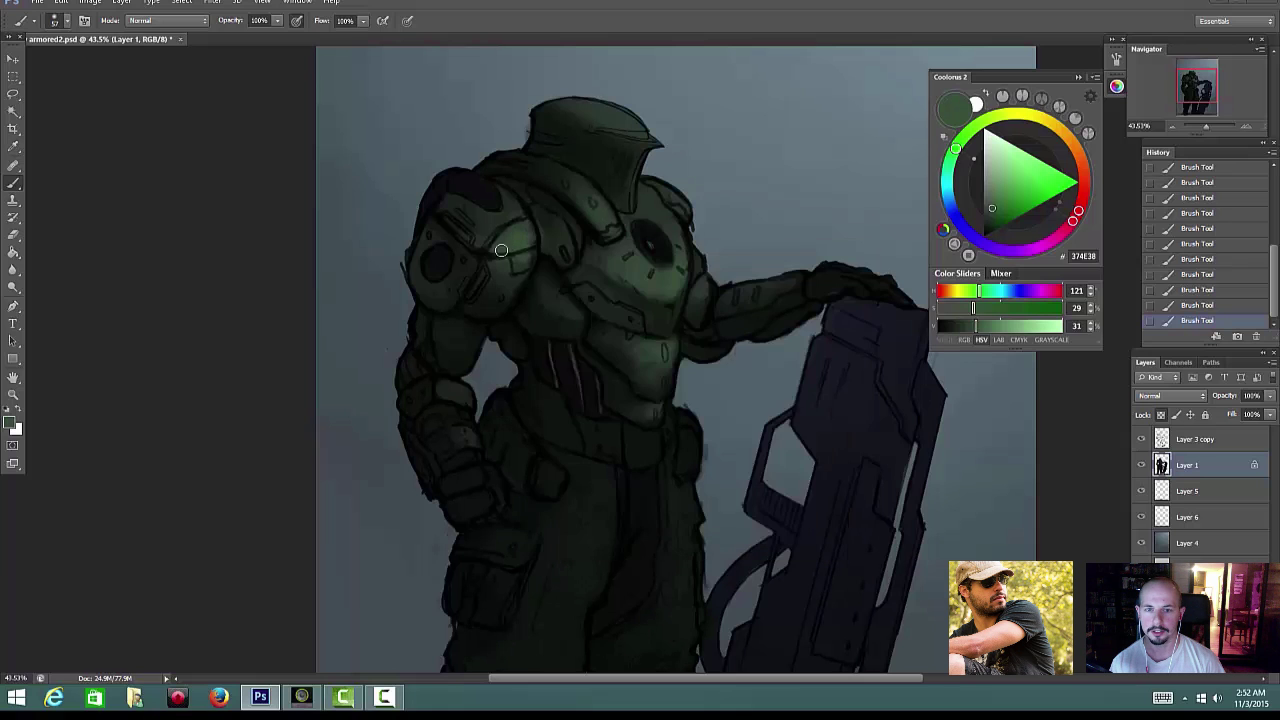
right_click(501, 250)
scroll(600, 240, down, 4)
scroll(680, 229, up, 3)
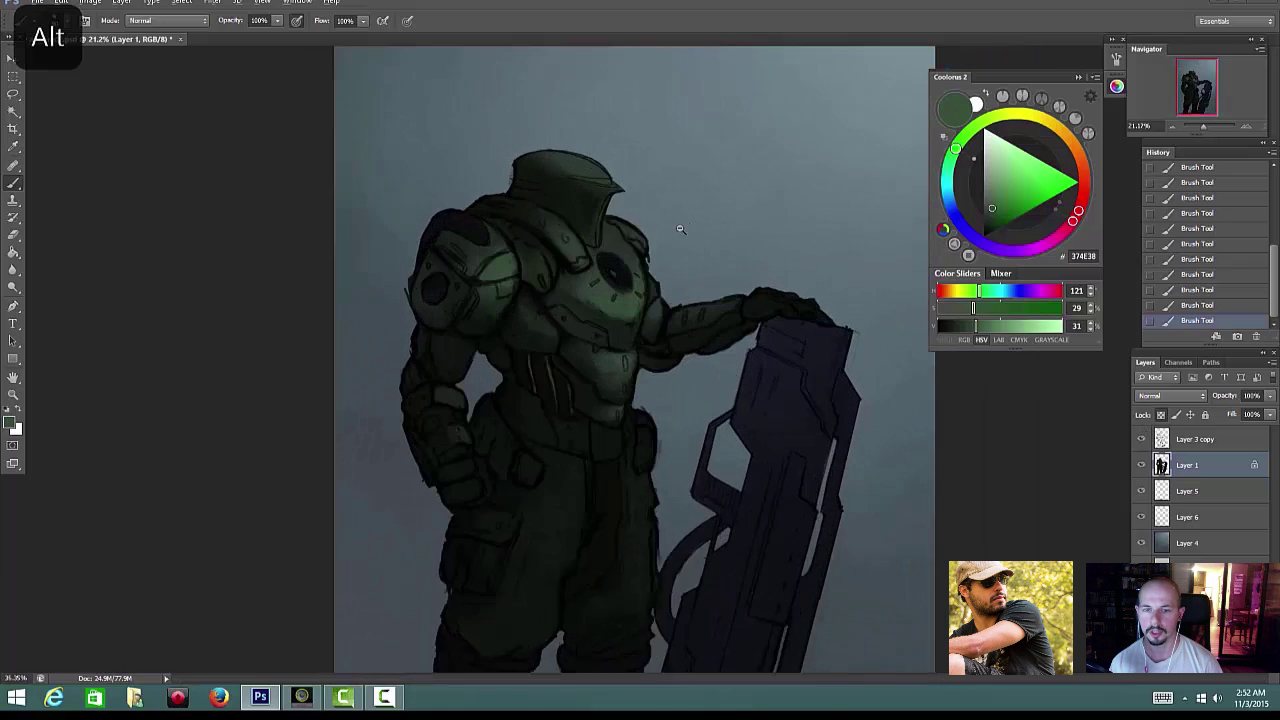
Step: Deepen the shadow between the shoulder plate and chest with a resized brush and sampled near-black
scroll(681, 229, up, 2)
right_click(599, 256)
alt+click(586, 264)
drag(517, 266, 526, 234)
Step: Compare the painted shading with and without the Layer 3 copy line art at different magnifications
scroll(641, 308, down, 2)
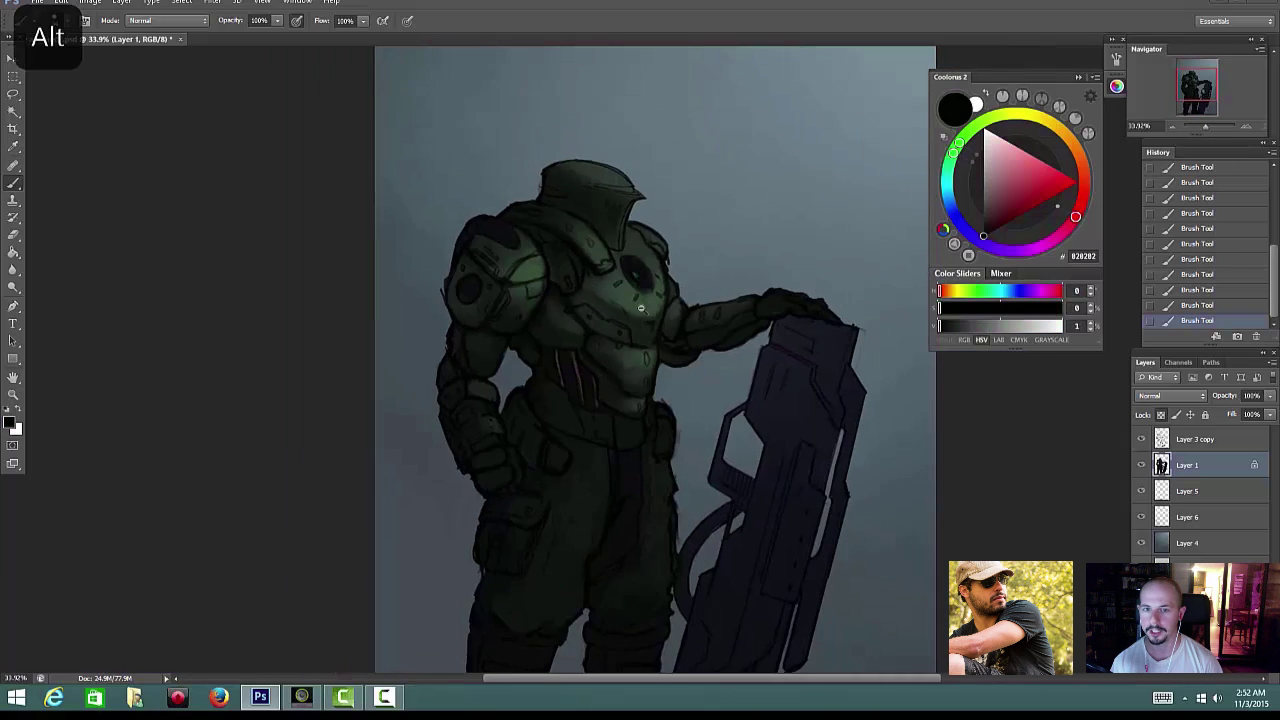
scroll(641, 308, up, 3)
click(1141, 438)
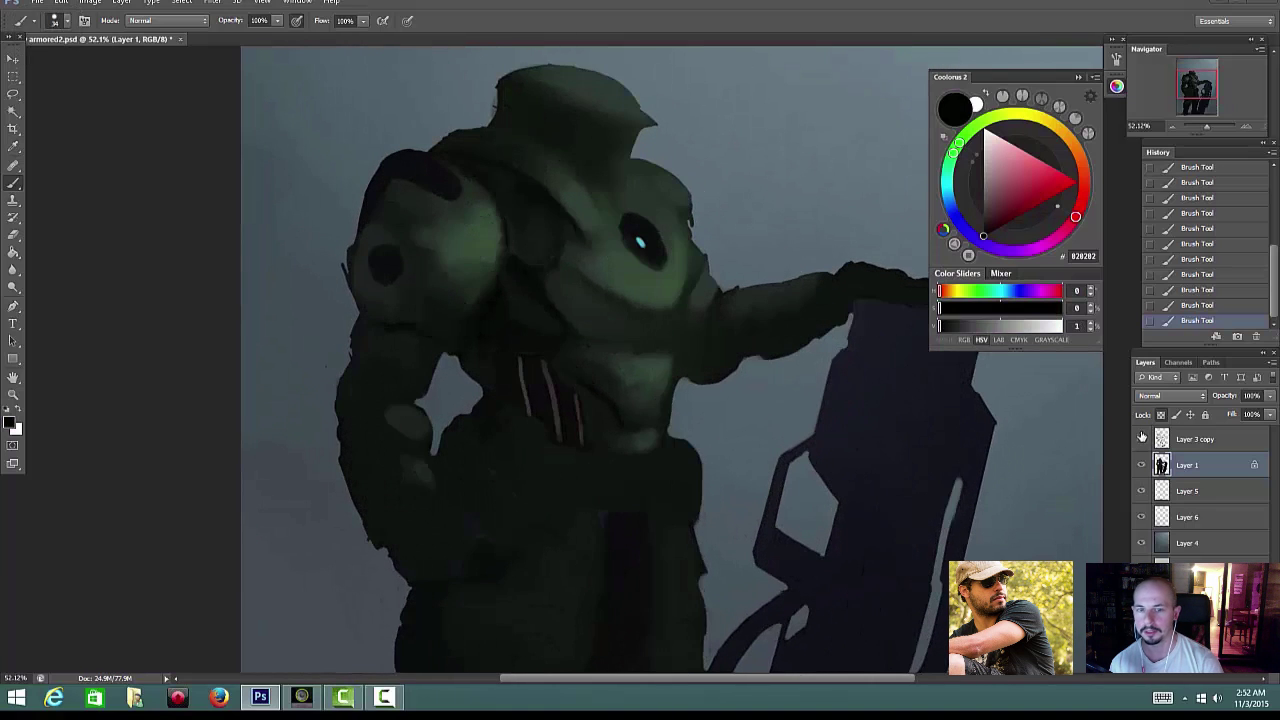
click(1141, 438)
scroll(640, 440, down, 3)
click(1141, 438)
click(1141, 438)
scroll(690, 437, up, 5)
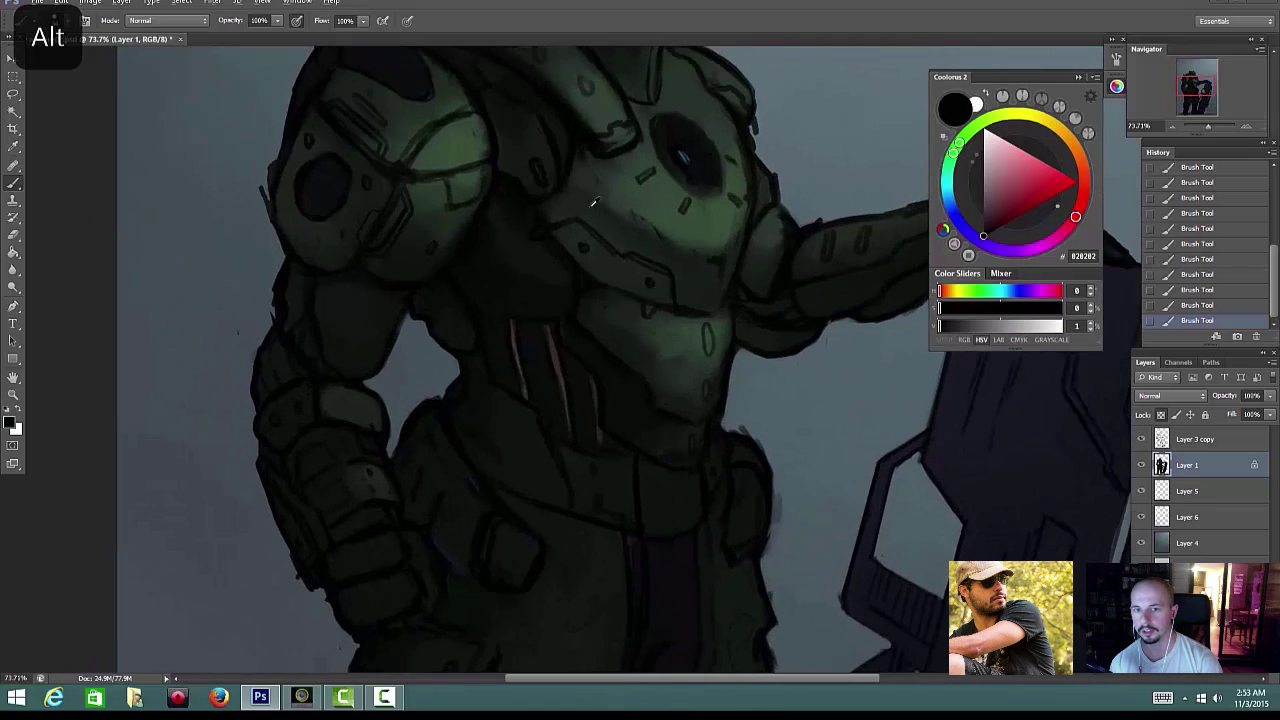
Step: Darken the lower abdomen edge and waist with sampled near-black greens, checking the shapes against the line art
alt+click(593, 203)
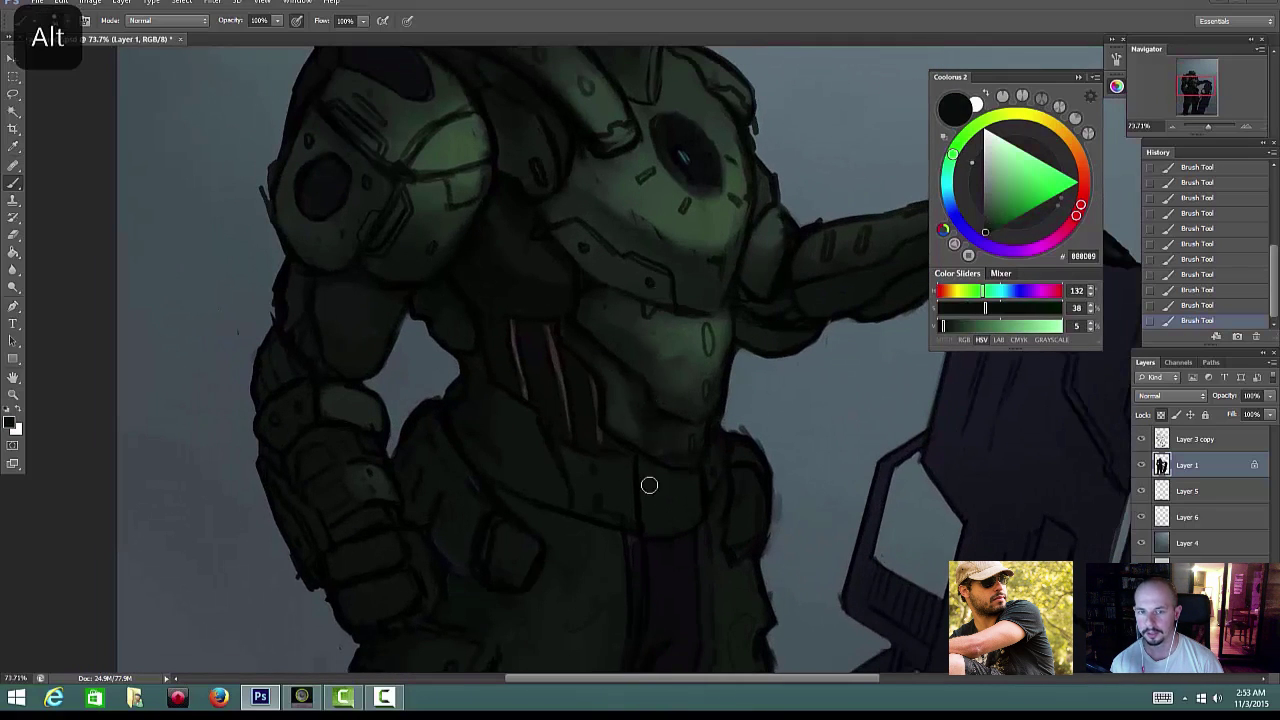
click(1141, 438)
drag(740, 400, 661, 481)
alt+click(666, 420)
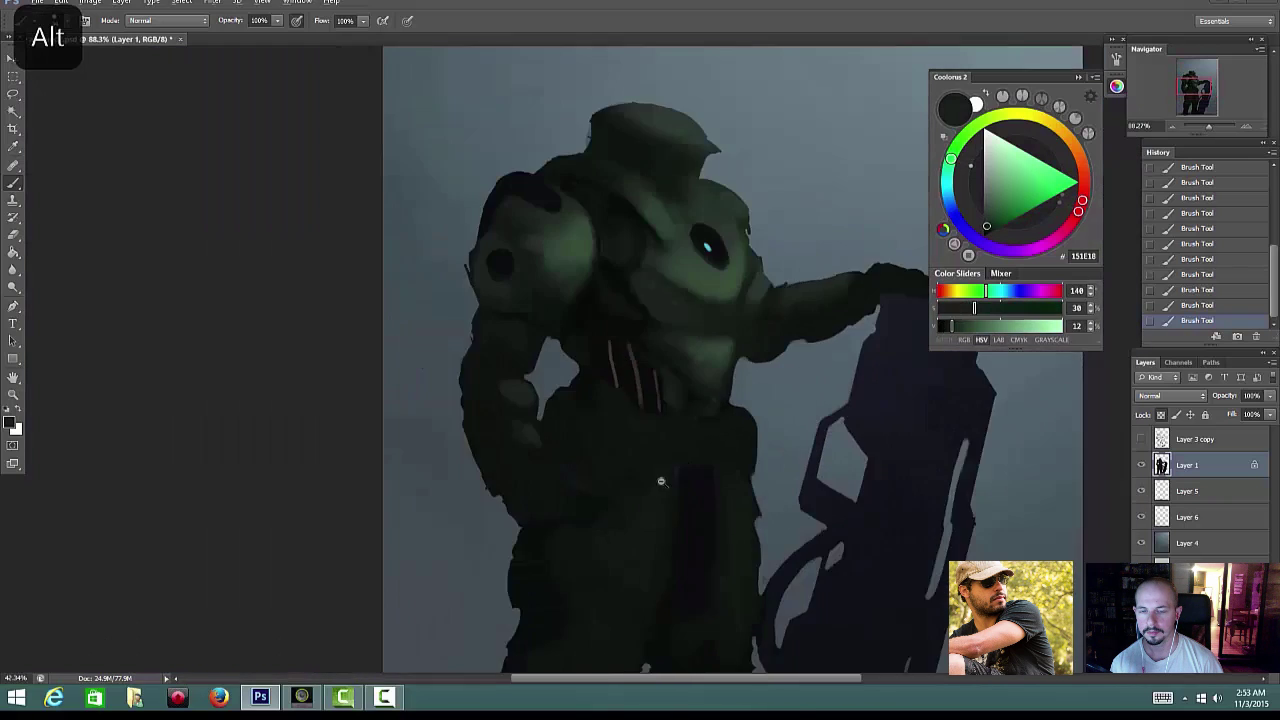
click(1141, 438)
drag(726, 388, 750, 388)
alt+click(681, 404)
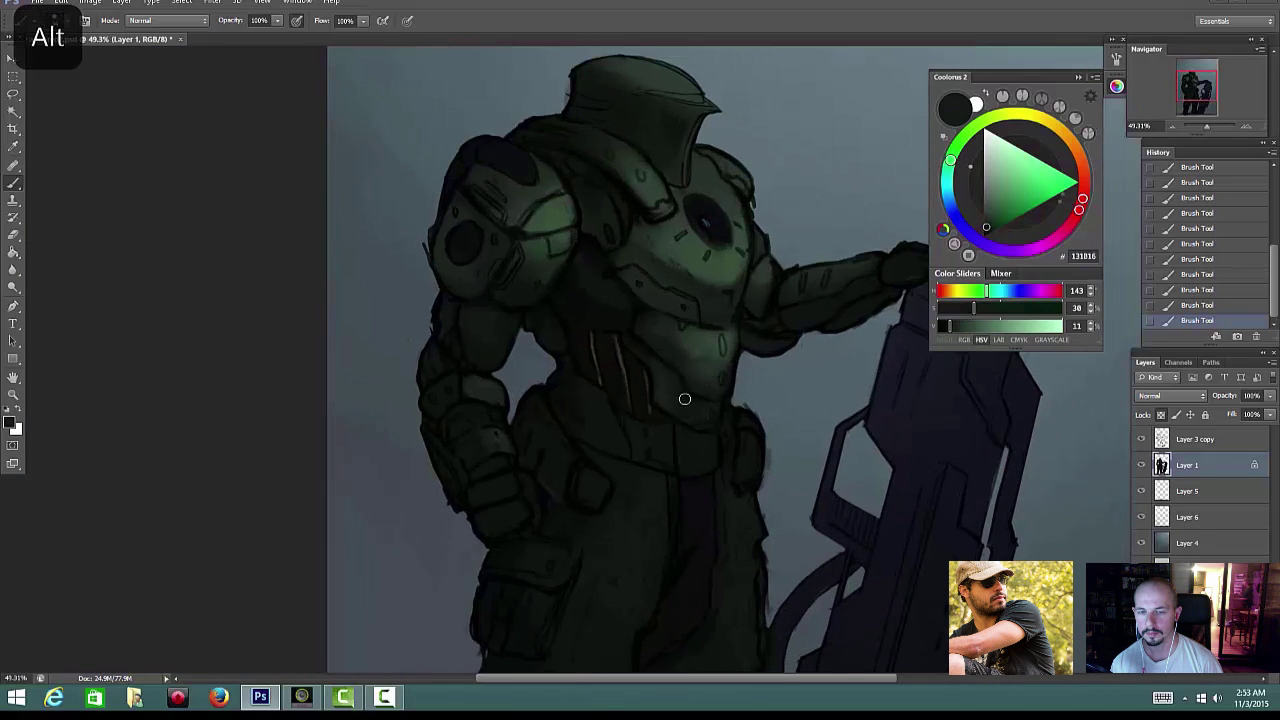
Step: Paint a thin edge highlight on the dark rib plate below the chest with a small brush, undoing faulty strokes
scroll(678, 399, up, 2)
right_click(654, 323)
alt+click(730, 284)
key(ctrl+z)
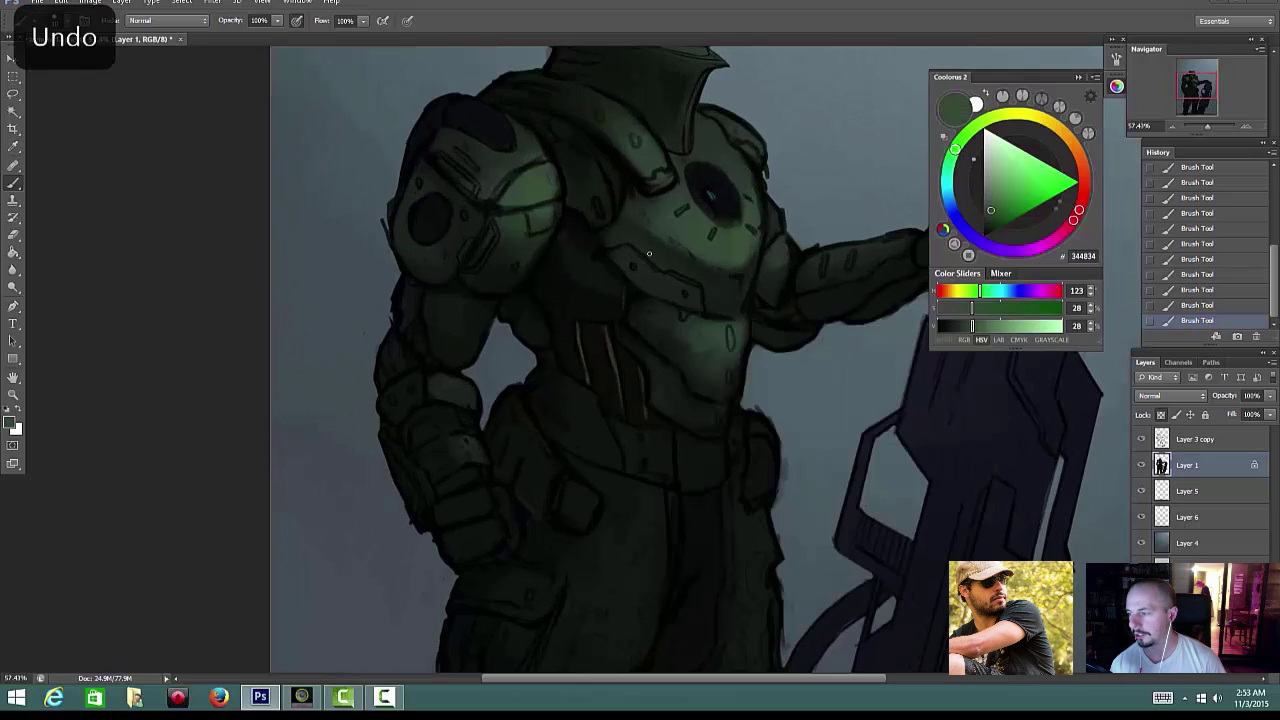
drag(607, 304, 622, 293)
key(ctrl+z)
drag(748, 257, 692, 313)
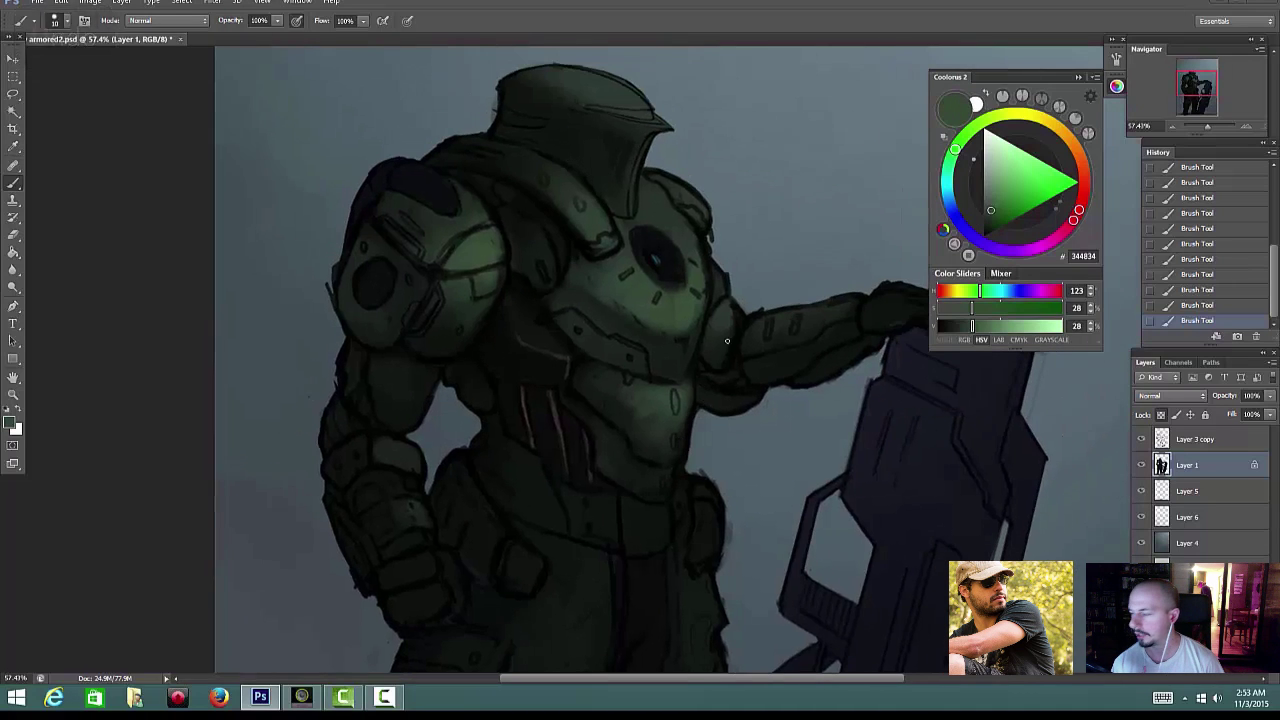
Step: Paint bright highlights with light green #72916E on the lower chest plate and around the eye socket
scroll(692, 313, up, 3)
click(993, 209)
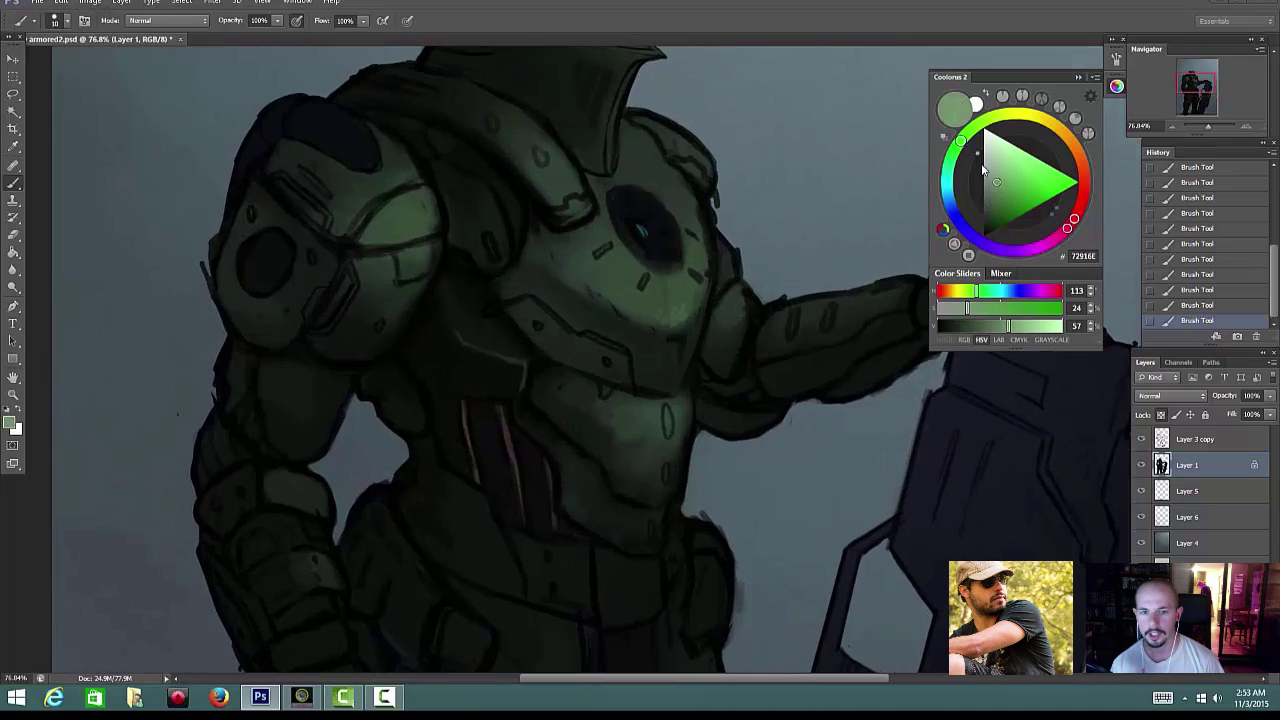
scroll(699, 336, down, 1)
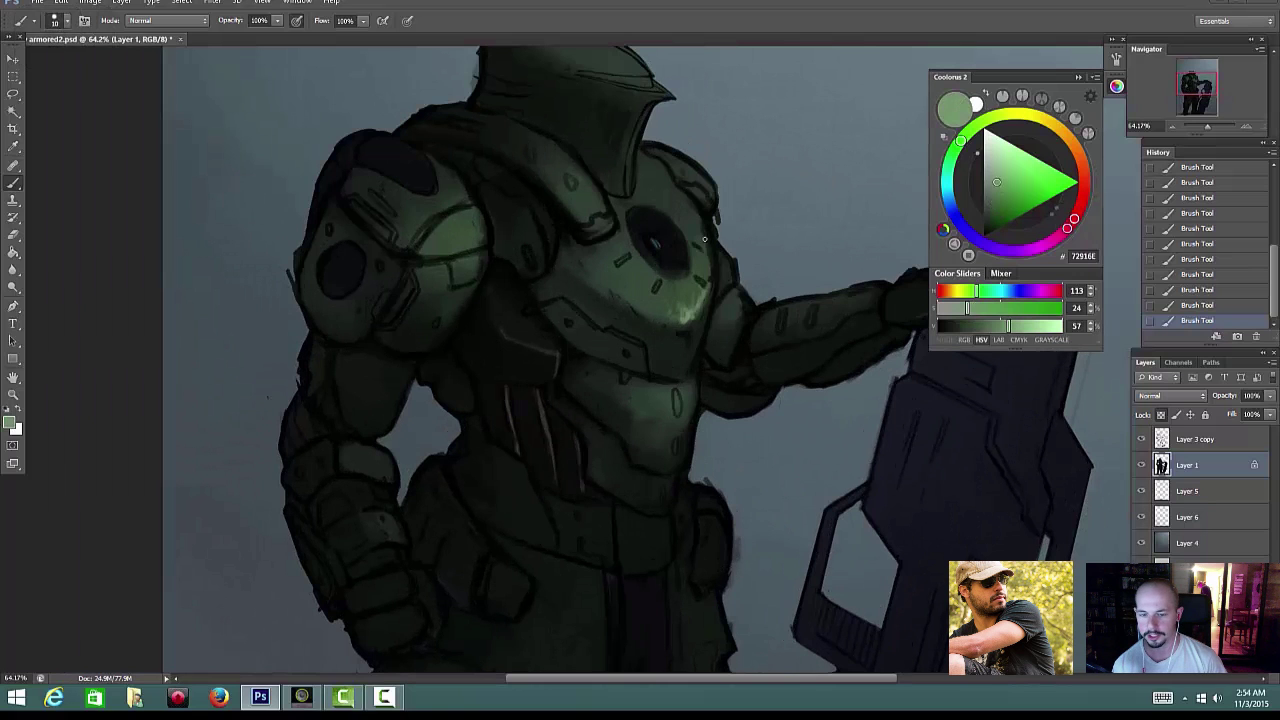
scroll(712, 309, down, 1)
scroll(686, 357, down, 2)
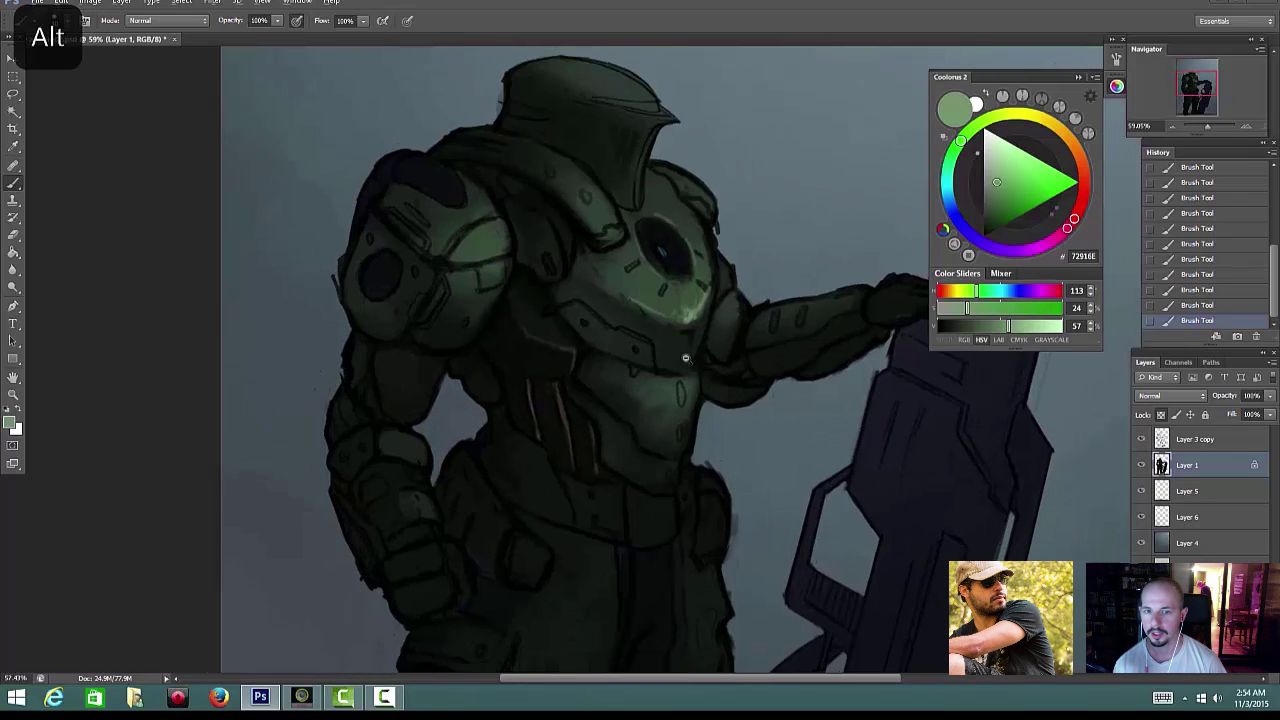
Step: Define the dark seam between the chest plate and abdomen with sampled dark greens, hiding the line art to check
alt+click(688, 354)
scroll(712, 320, up, 1)
drag(728, 293, 694, 339)
scroll(694, 339, down, 6)
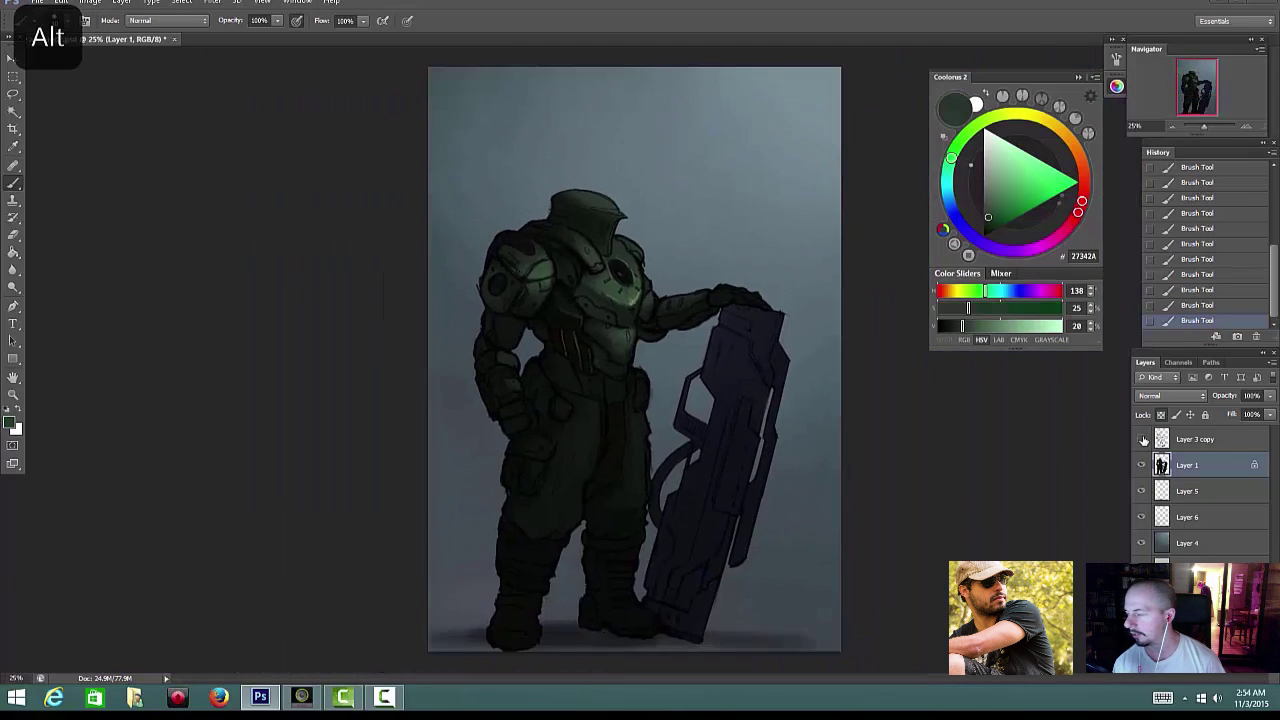
scroll(552, 230, up, 8)
alt+click(594, 303)
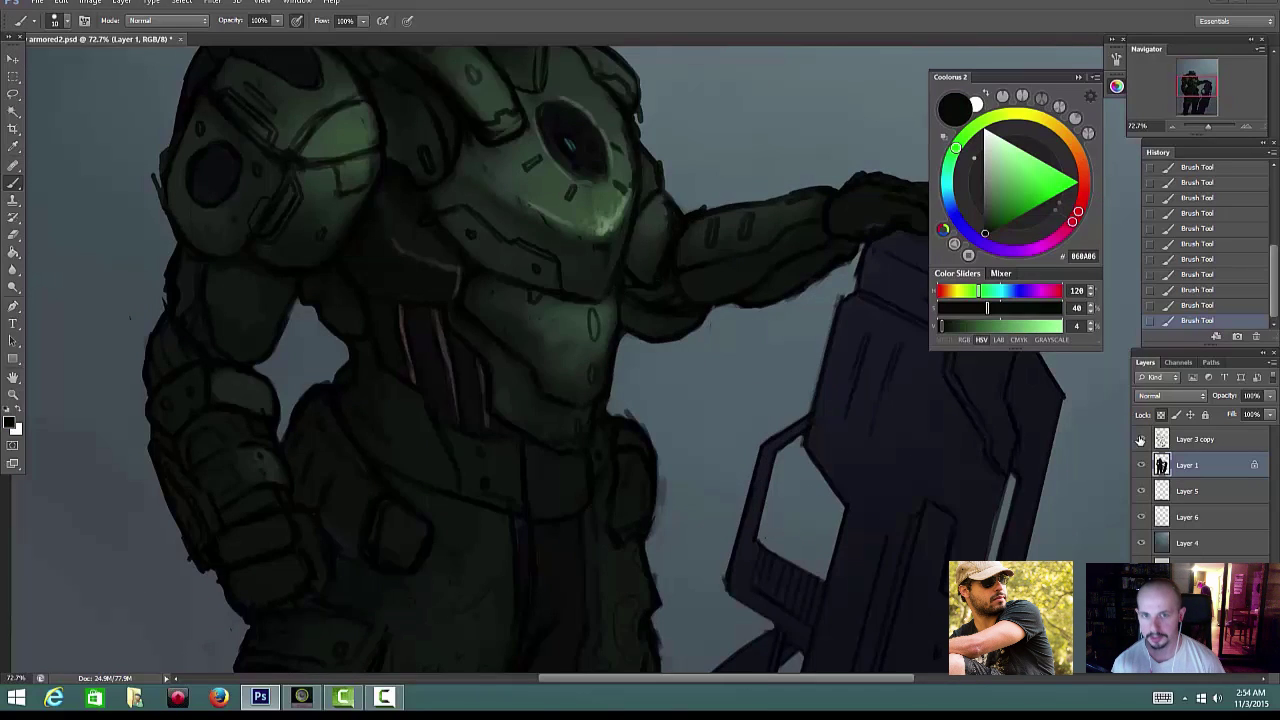
click(1141, 439)
alt+click(576, 300)
alt+click(599, 303)
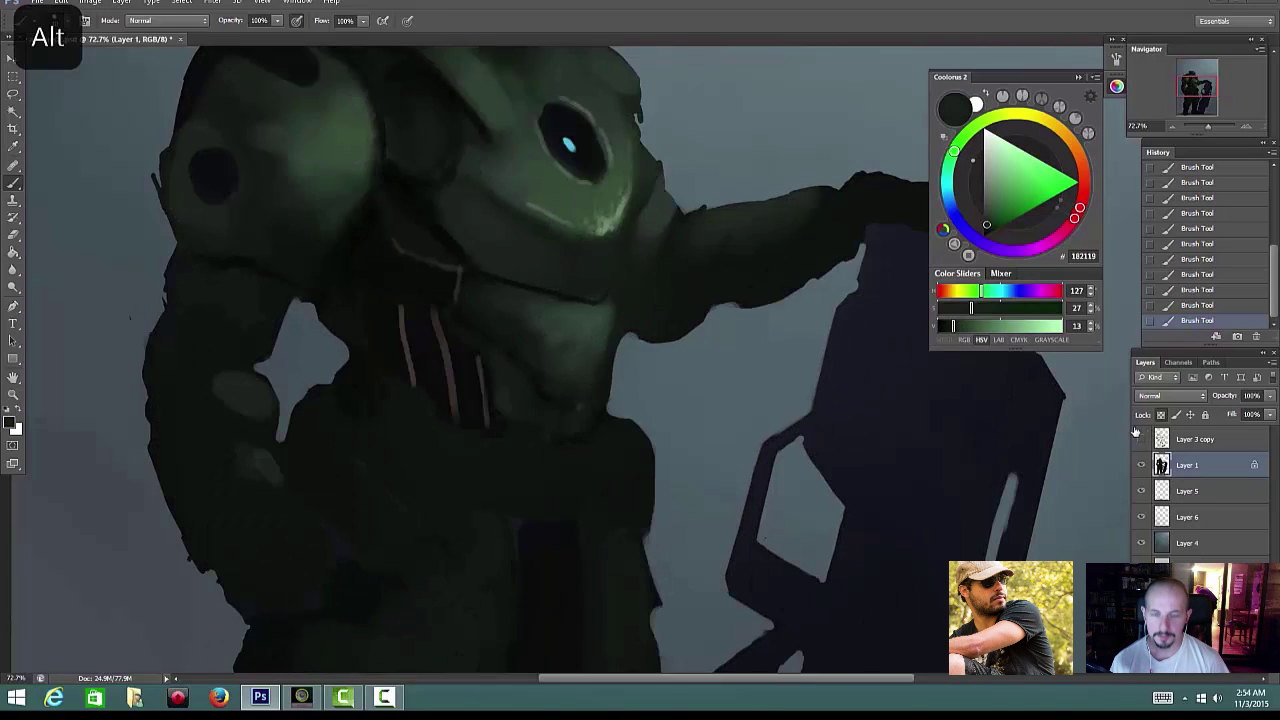
Step: Paint the chest plate's outer side edge down to the seam with sampled dark greens, comparing it against the line art
click(1141, 439)
alt+click(604, 295)
drag(676, 307, 595, 400)
alt+click(409, 343)
click(1141, 439)
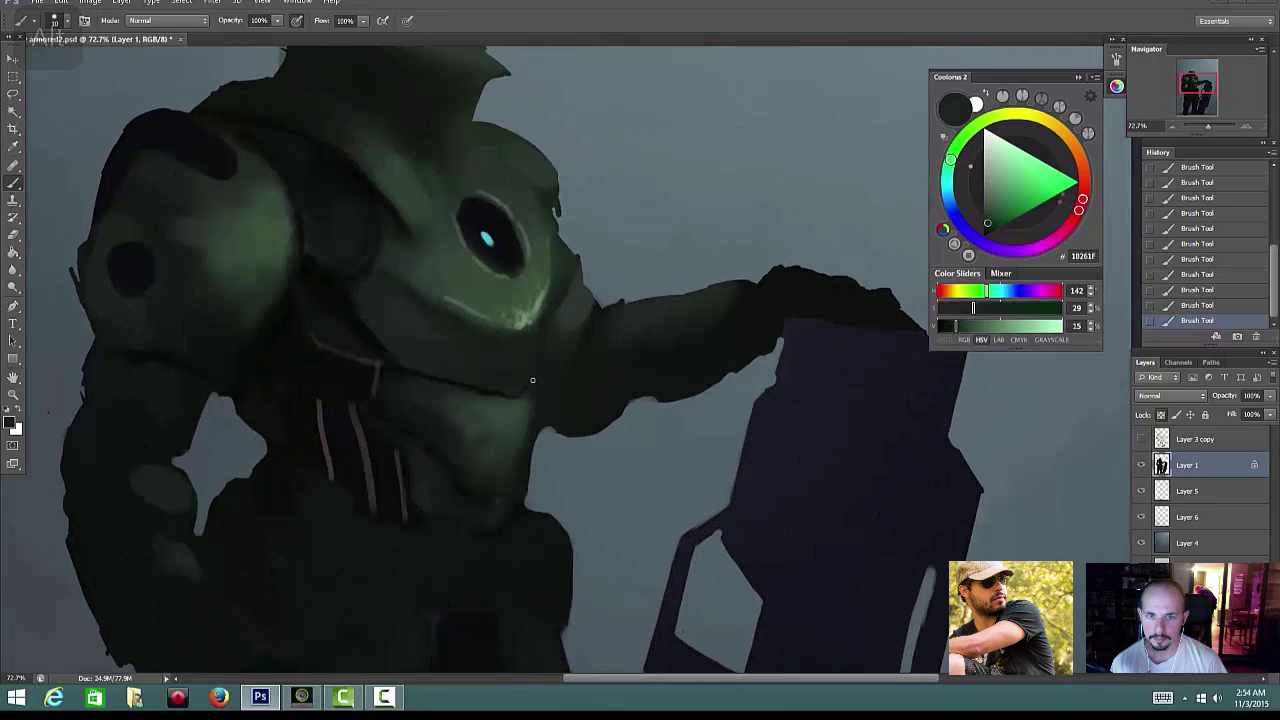
alt+click(539, 353)
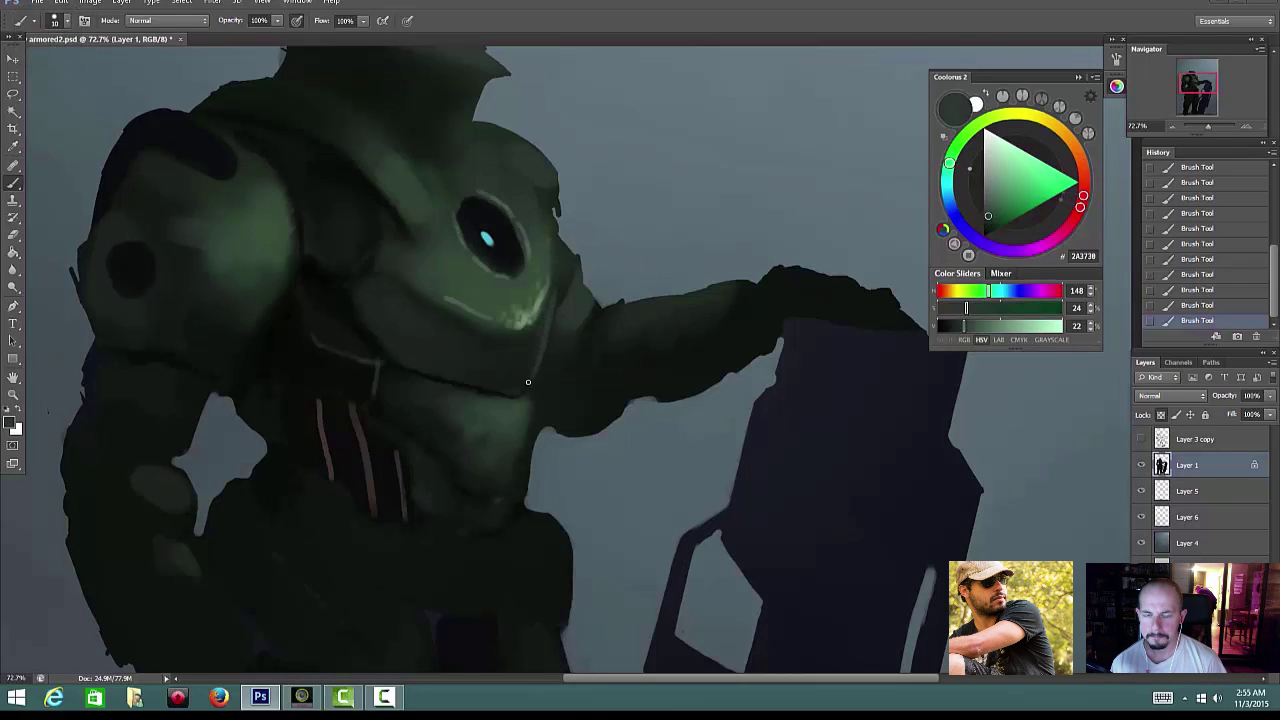
mouse_move(589, 342)
mouse_down()
mouse_move(583, 354)
mouse_move(604, 349)
mouse_move(526, 449)
mouse_move(583, 430)
mouse_up()
alt+click(552, 284)
click(1141, 439)
mouse_move(705, 381)
mouse_down()
mouse_move(590, 440)
mouse_move(670, 420)
mouse_up()
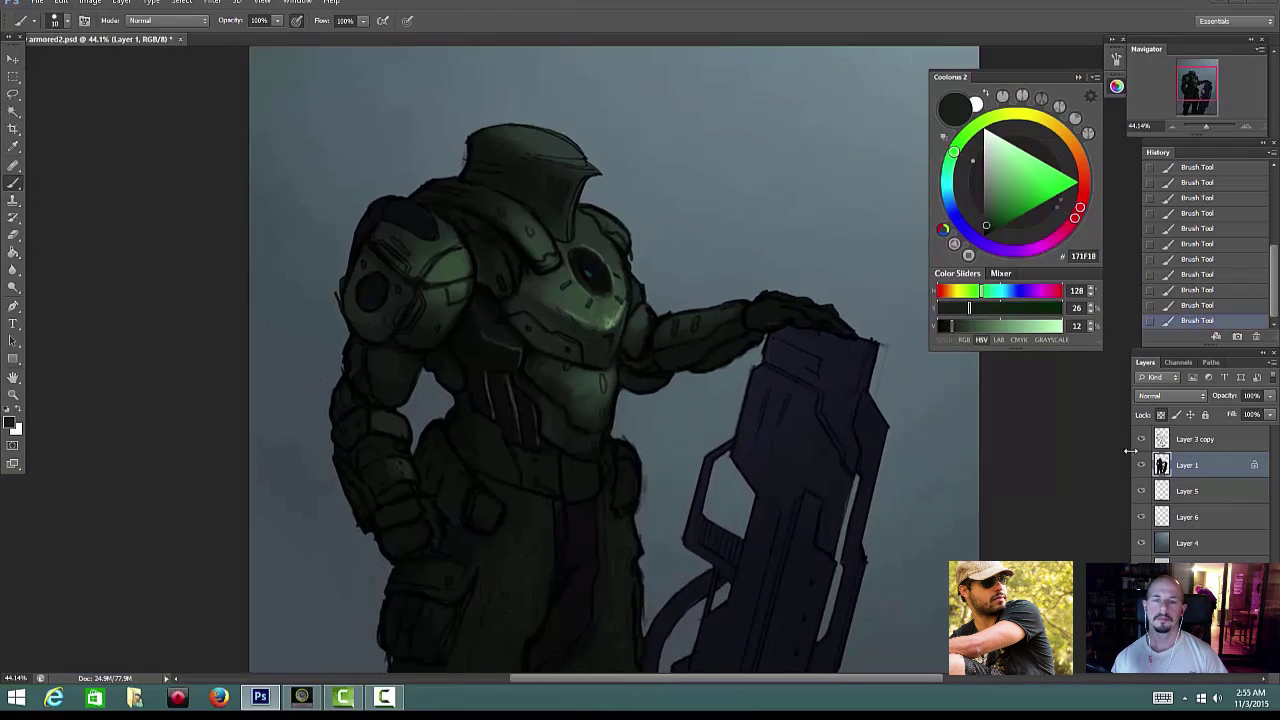
Step: Compare the Layer 1 painting and the Layer 3 copy line art by switching each layer's visibility
click(1142, 463)
click(1141, 463)
click(1141, 463)
click(1141, 439)
click(1141, 463)
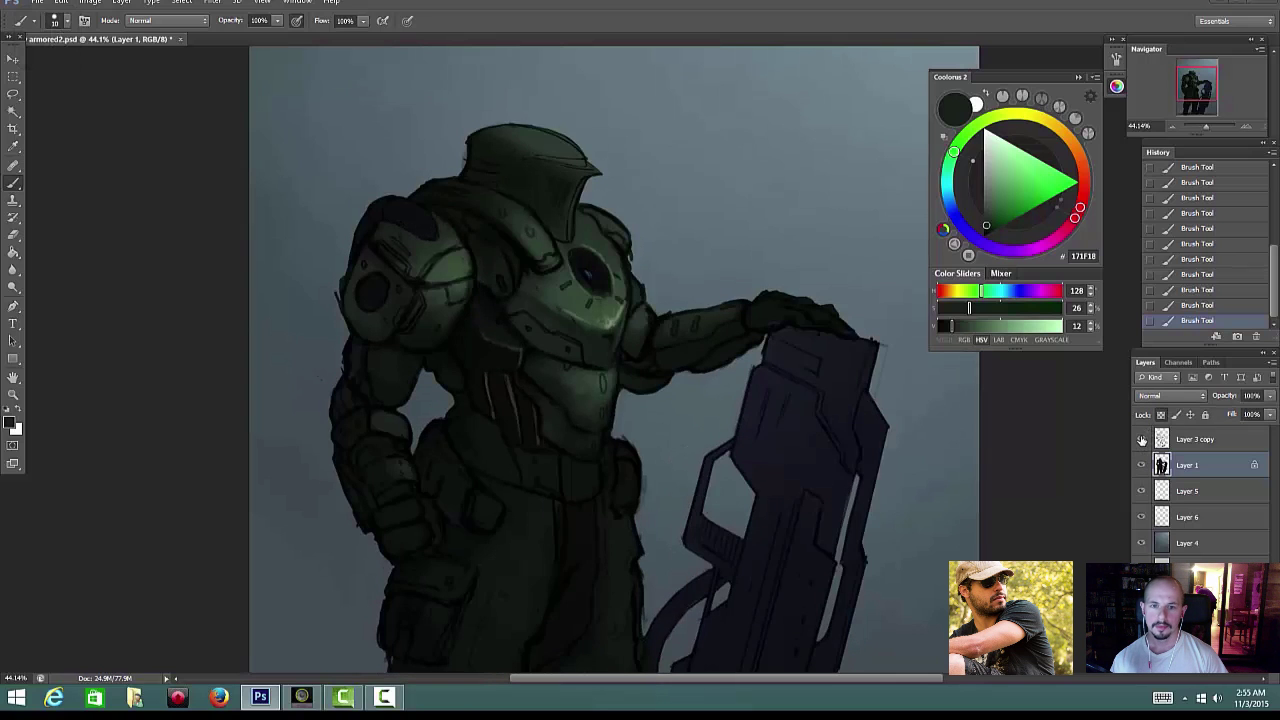
click(1141, 439)
click(1142, 465)
click(1142, 465)
click(1141, 439)
Step: Try near-black shading strokes on the torso and revert to an earlier history state
scroll(636, 311, up, 3)
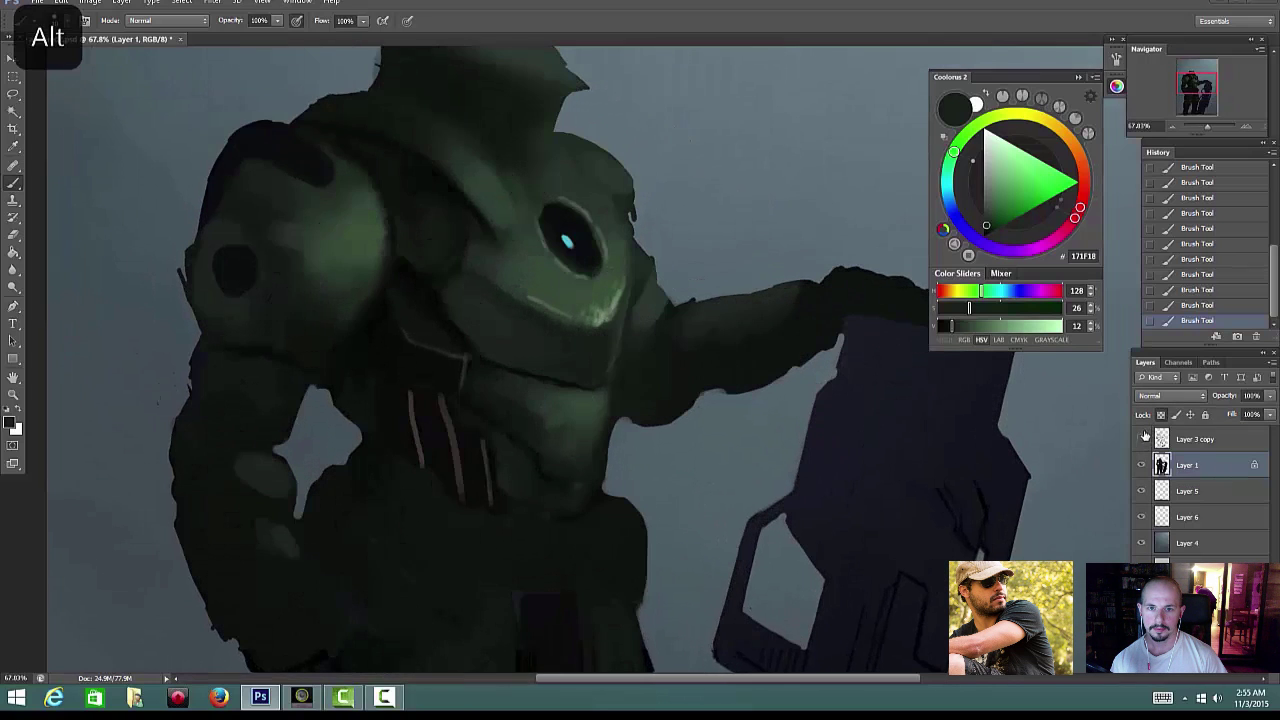
alt+click(368, 322)
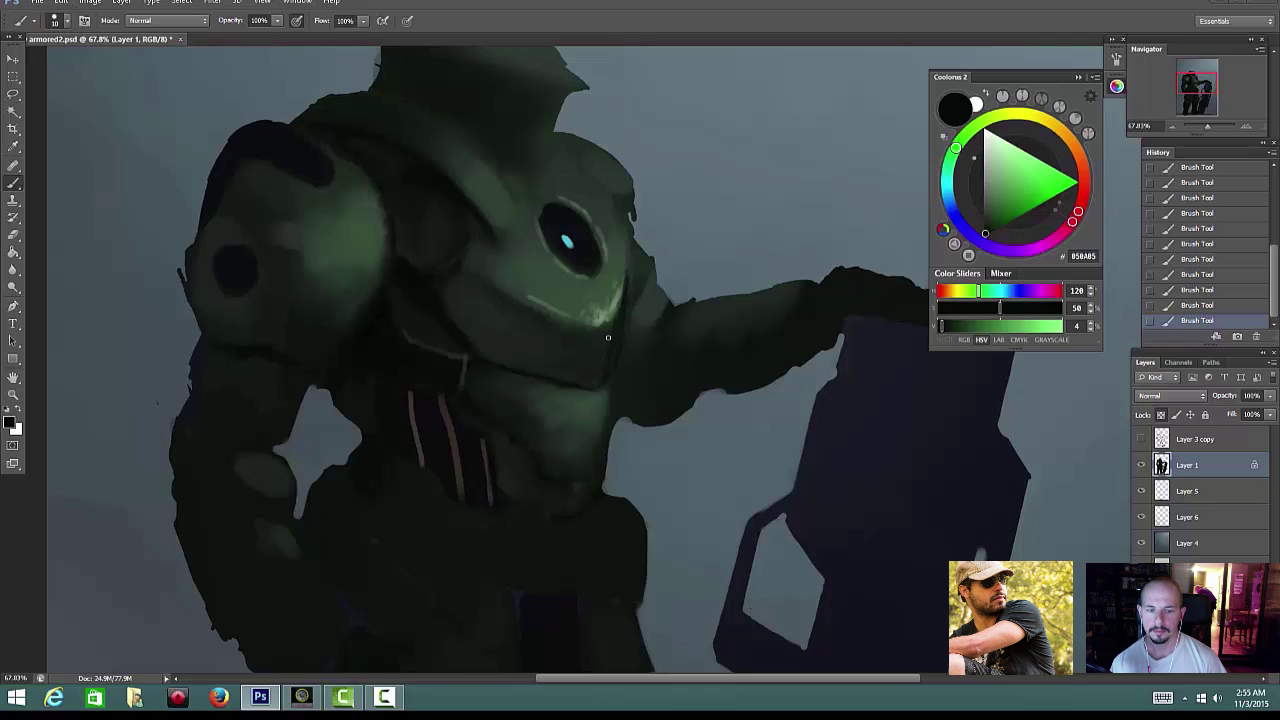
scroll(606, 420, down, 7)
scroll(625, 425, up, 3)
click(1197, 305)
click(1197, 229)
scroll(649, 343, up, 3)
Step: Soften the brush hardness to 16% and flip the canvas horizontally
right_click(625, 348)
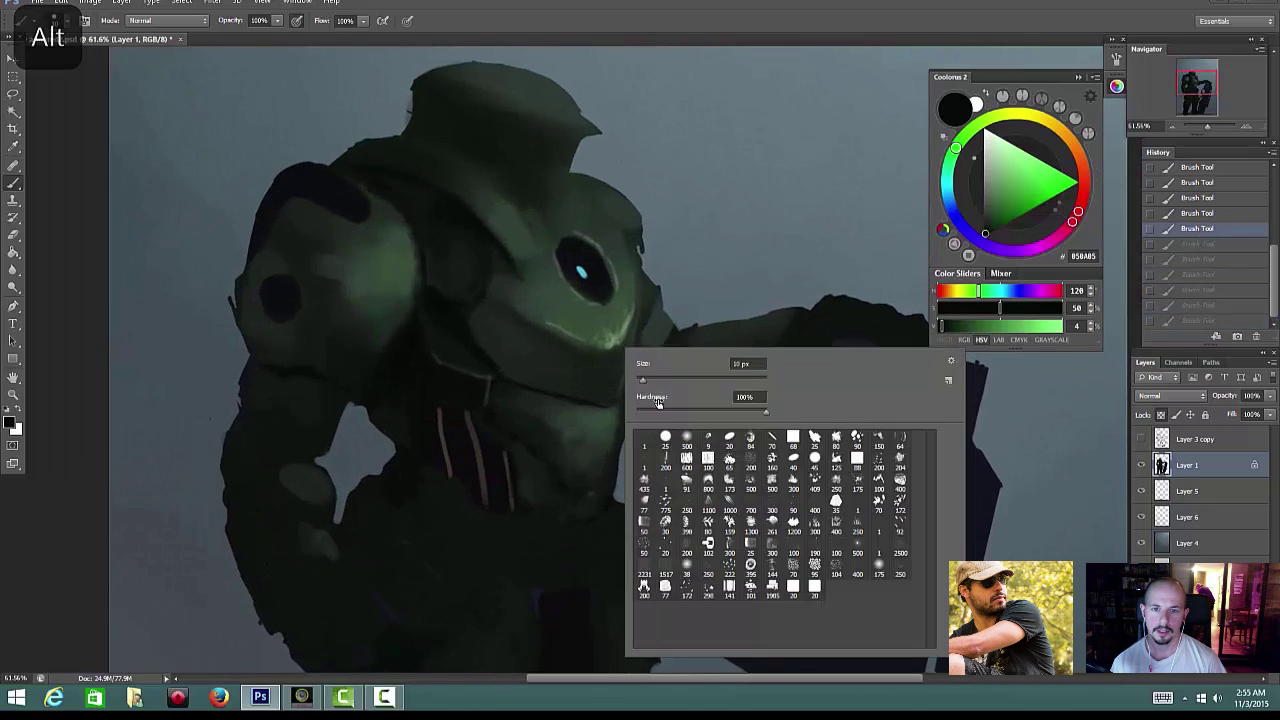
alt+click(551, 329)
click(551, 329)
click(90, 2)
mouse_move(157, 121)
click(300, 177)
scroll(643, 383, down, 4)
scroll(700, 306, up, 6)
Step: Brighten the chest plate's edge with an 11 px brush and sampled light greens, comparing with and without the line art
right_click(530, 304)
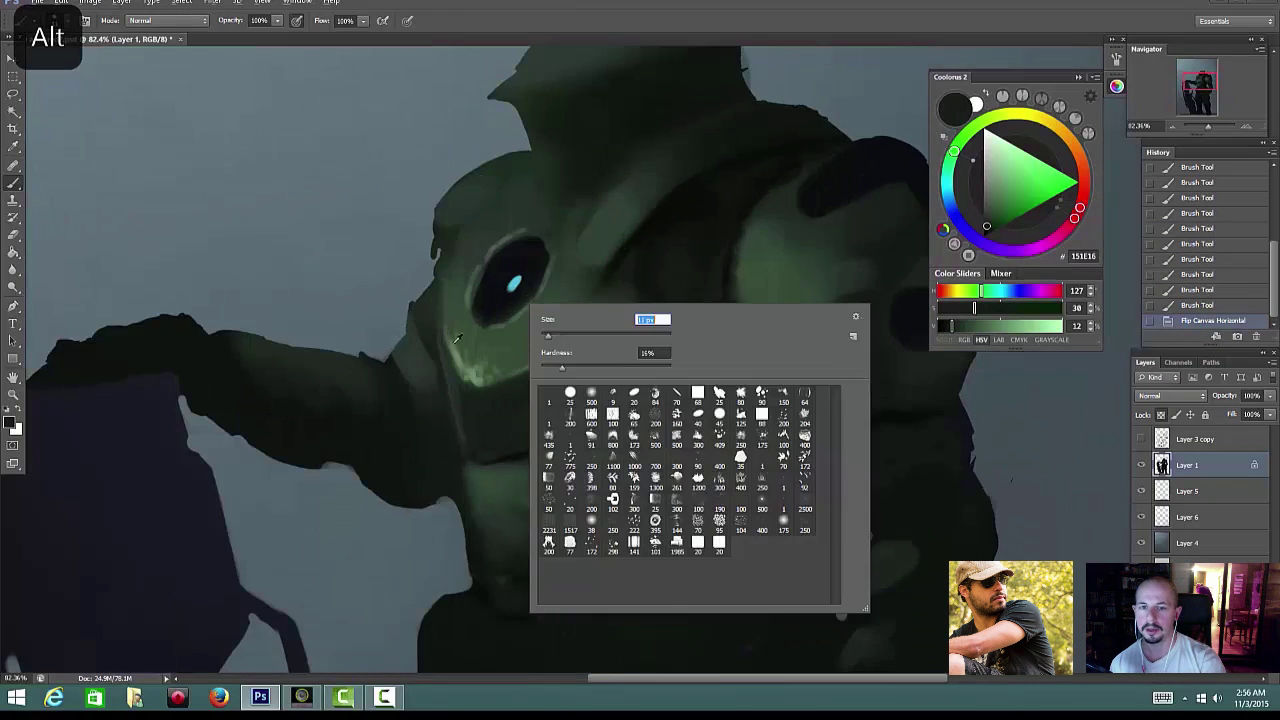
click(1142, 439)
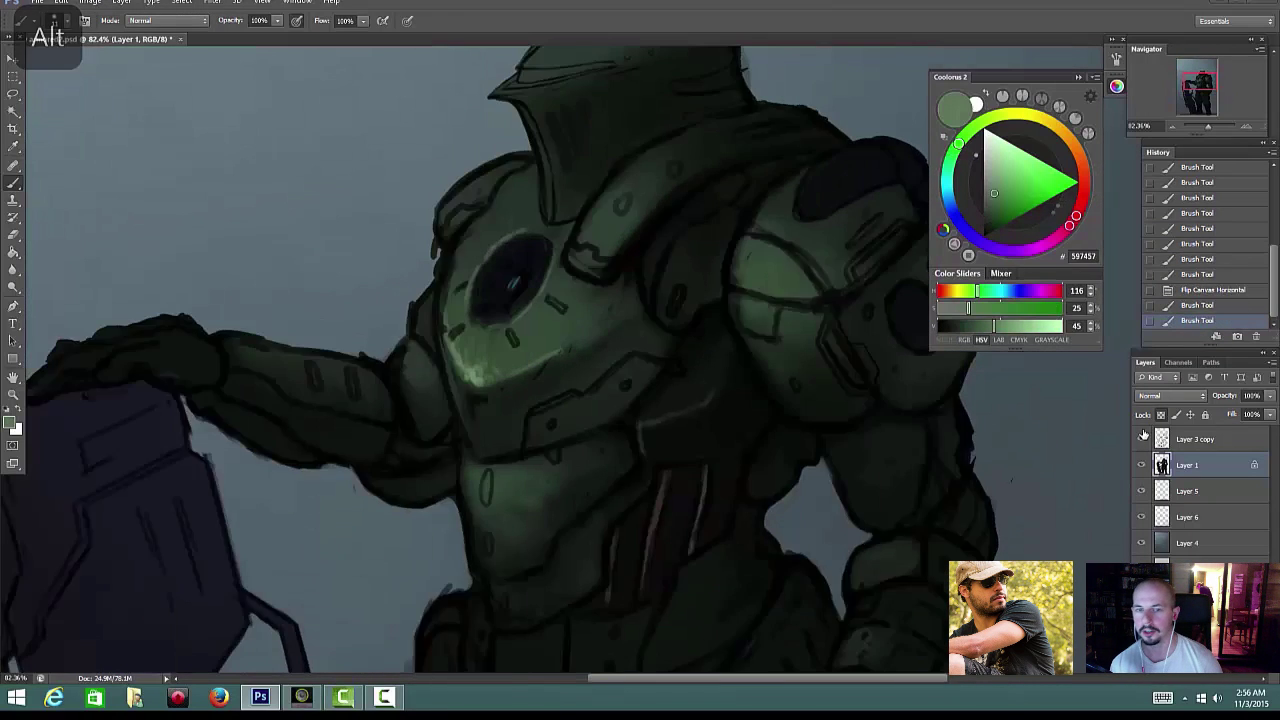
click(1142, 439)
click(1142, 439)
click(1142, 439)
click(1142, 439)
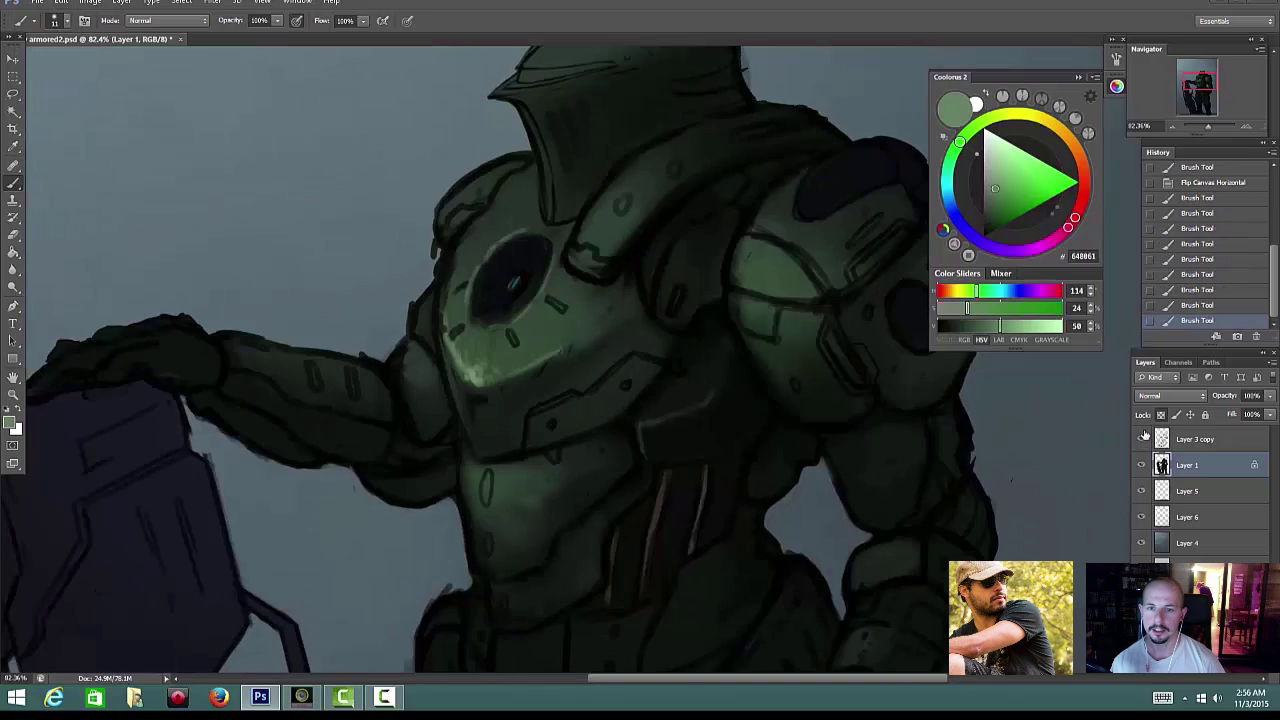
click(1142, 439)
Step: Paint a highlight on the far shoulder plate beside the helmet with a sampled mid green
scroll(470, 205, down, 2)
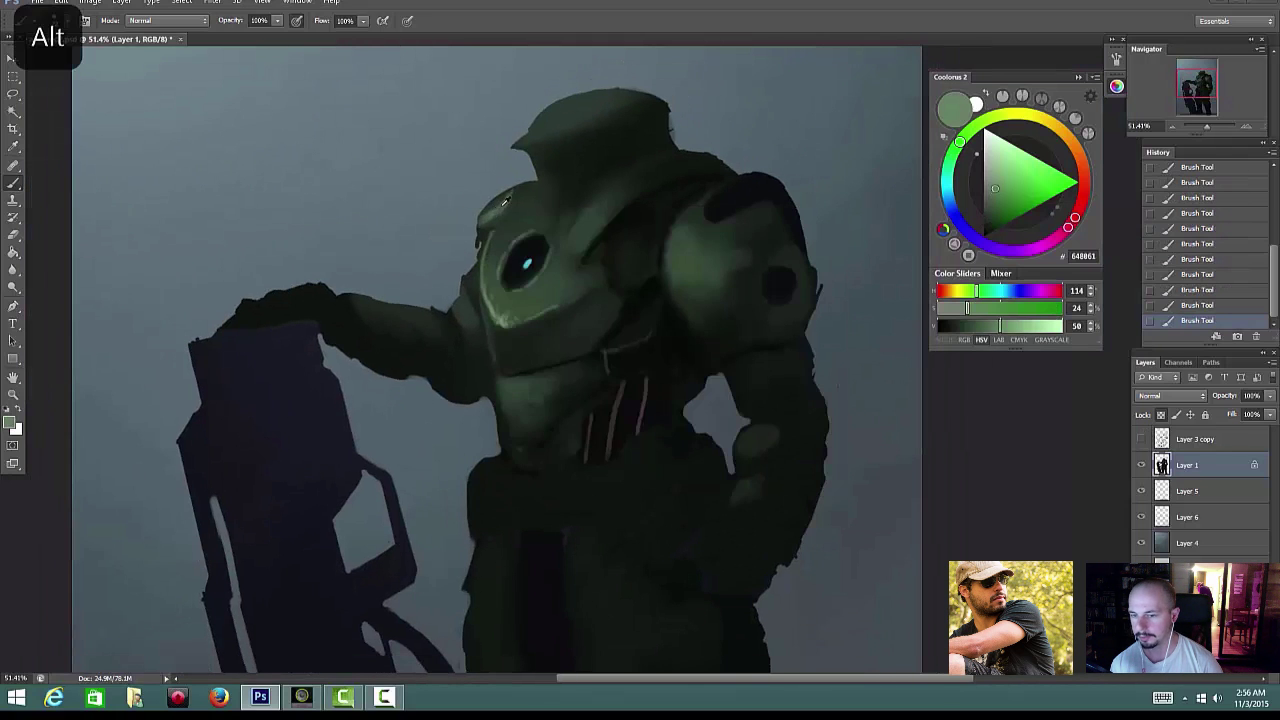
alt+click(505, 201)
scroll(548, 175, down, 2)
scroll(600, 230, up, 2)
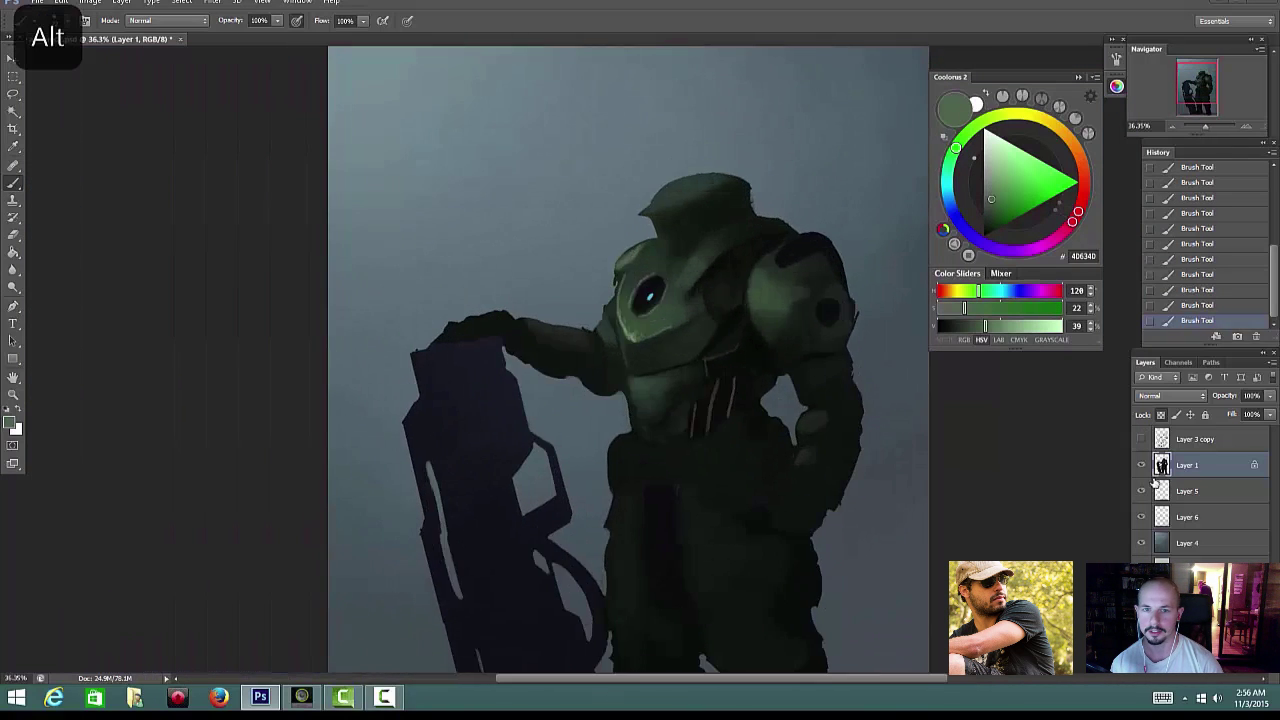
Step: Compare with and without the line art and paint a near-black shadow between the far shoulder plate and the chest
click(1141, 439)
click(1141, 439)
click(1141, 439)
scroll(670, 276, up, 3)
alt+click(697, 283)
right_click(652, 232)
drag(680, 276, 674, 276)
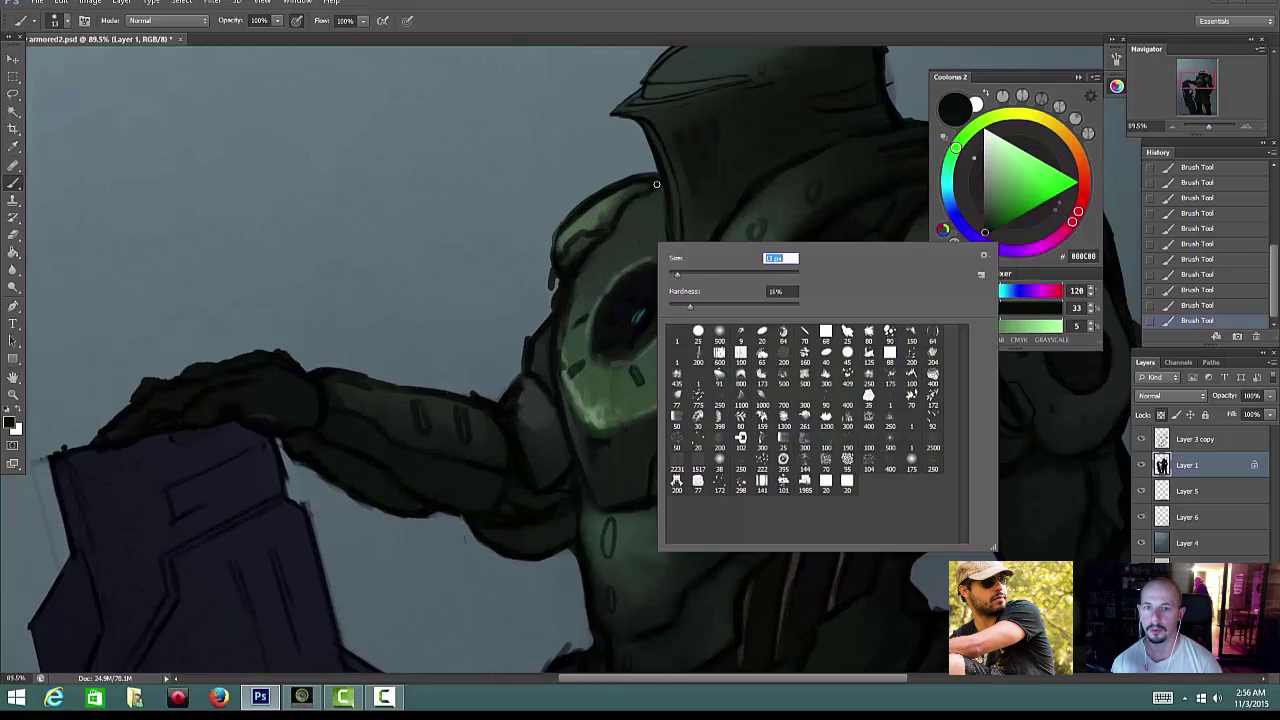
drag(657, 184, 594, 241)
click(1142, 439)
alt+click(620, 200)
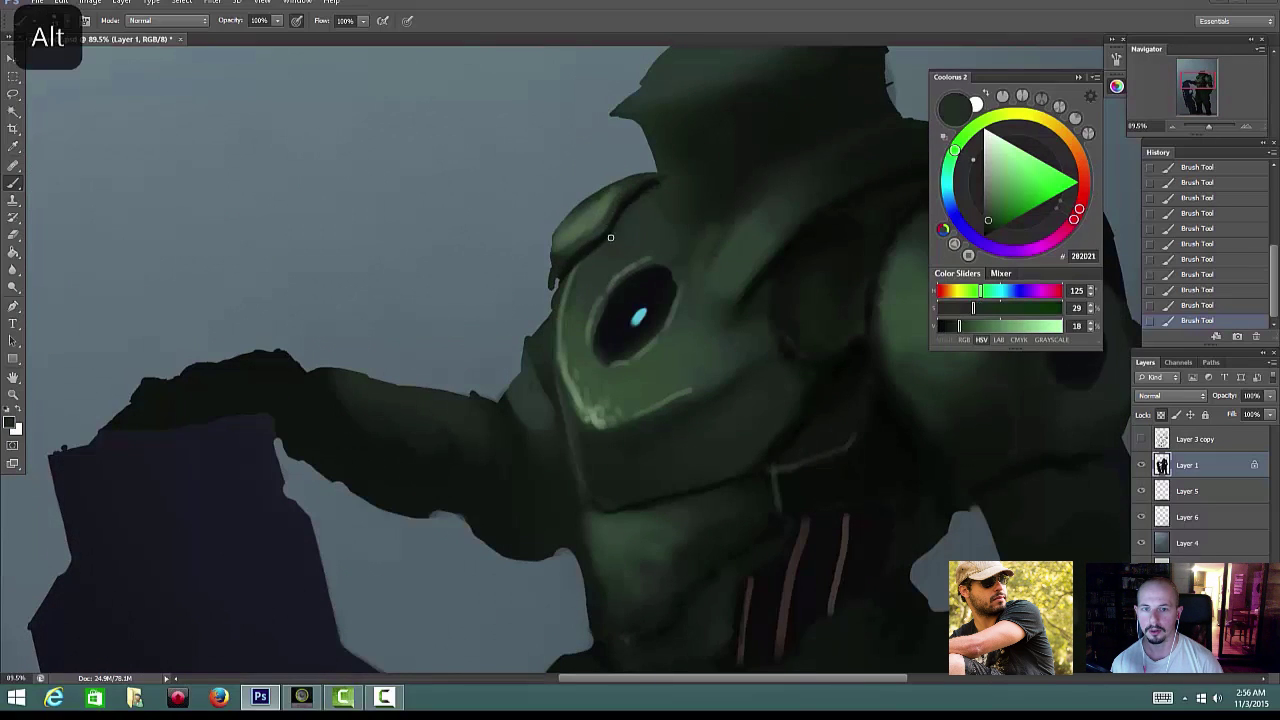
Step: Deepen the dark gap beneath the far shoulder plate with a sampled near-black, checking it against the line art
scroll(620, 210, down, 2)
scroll(619, 245, up, 2)
alt+click(661, 195)
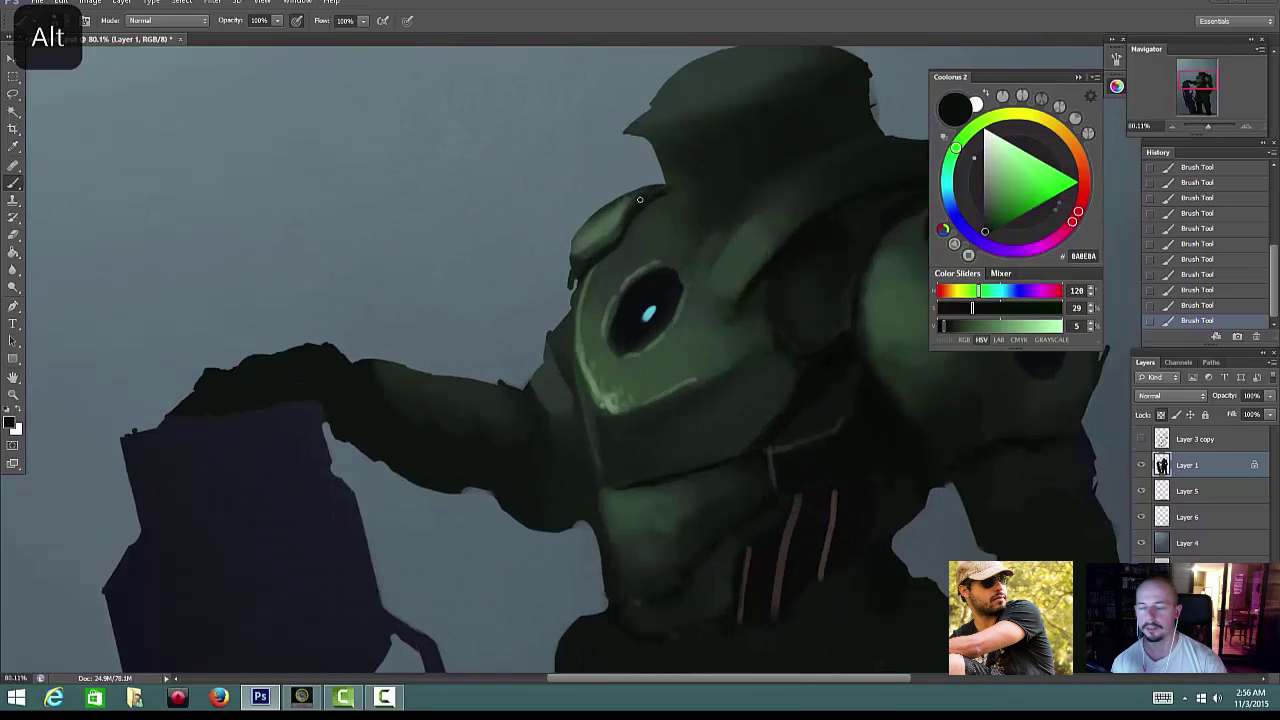
right_click(630, 228)
mouse_move(645, 192)
mouse_down()
mouse_move(618, 234)
mouse_move(578, 258)
mouse_up()
scroll(680, 278, down, 3)
click(1142, 439)
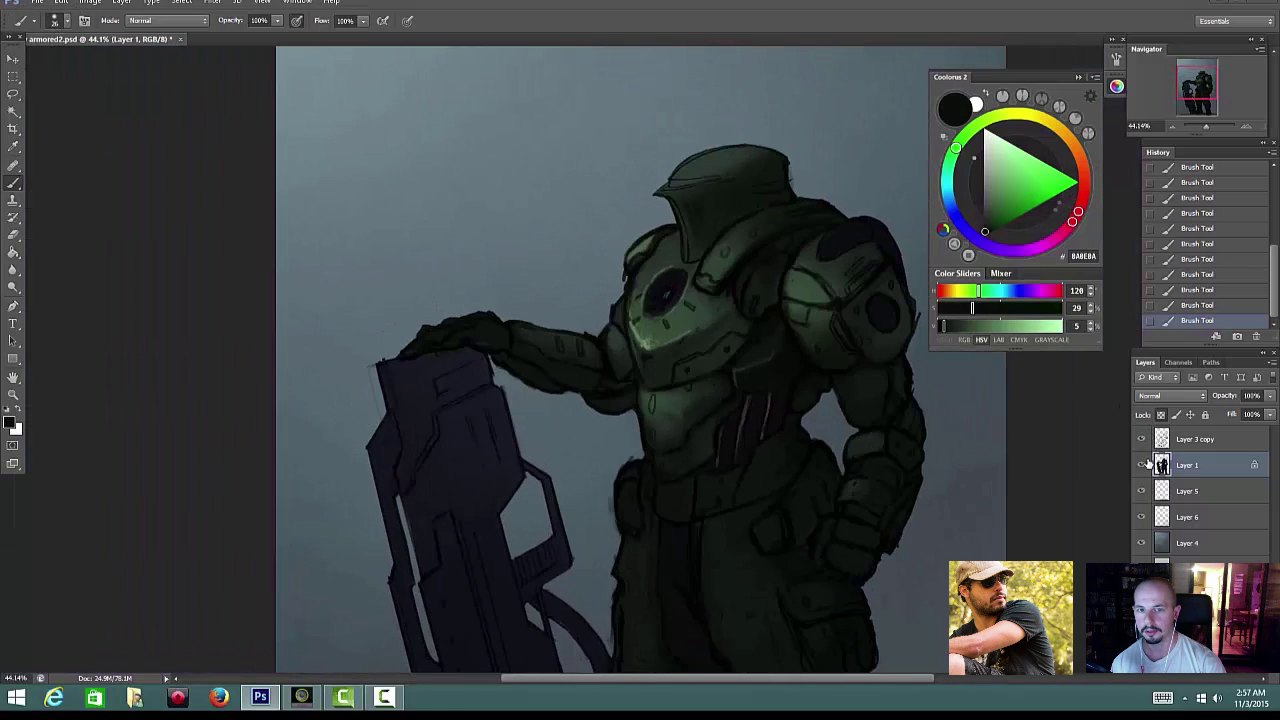
click(1142, 439)
Step: Refine the area around the far shoulder plate with a 16 px brush and sampled greens, comparing earlier history states
scroll(663, 258, up, 2)
right_click(666, 257)
drag(688, 283, 683, 283)
alt+click(630, 279)
scroll(655, 240, down, 4)
scroll(640, 212, up, 7)
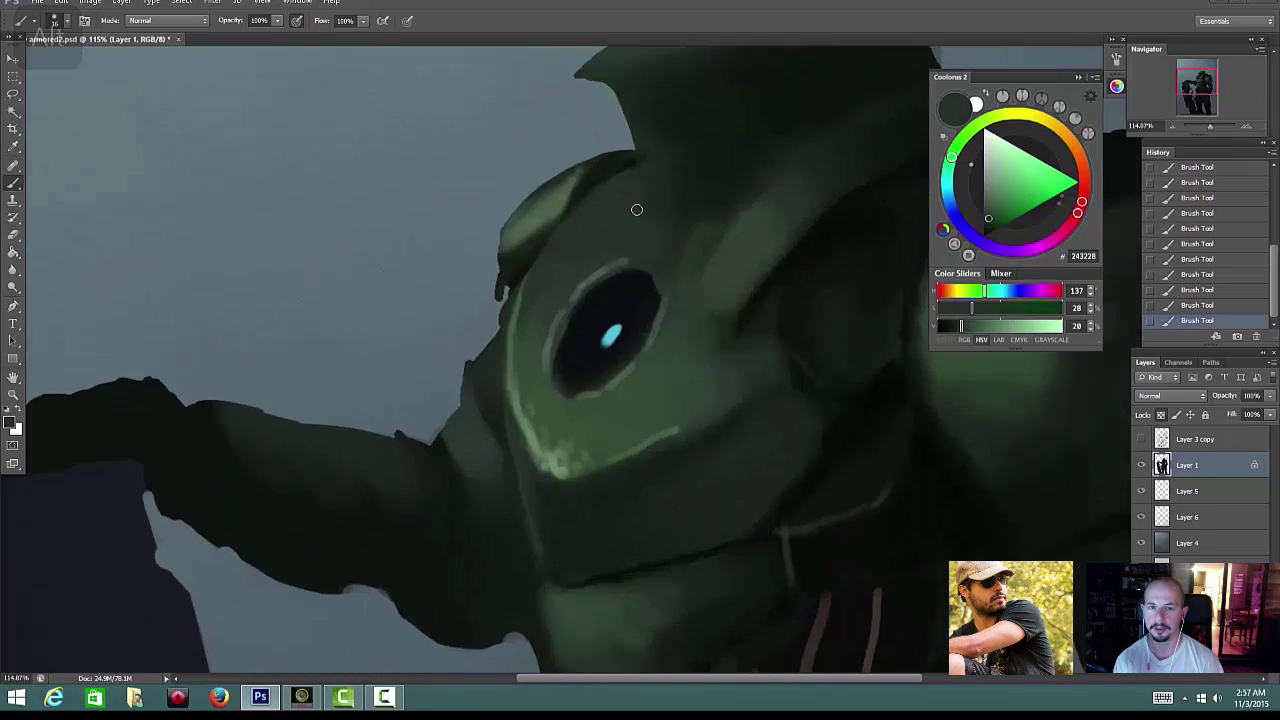
alt+click(516, 305)
scroll(596, 363, down, 3)
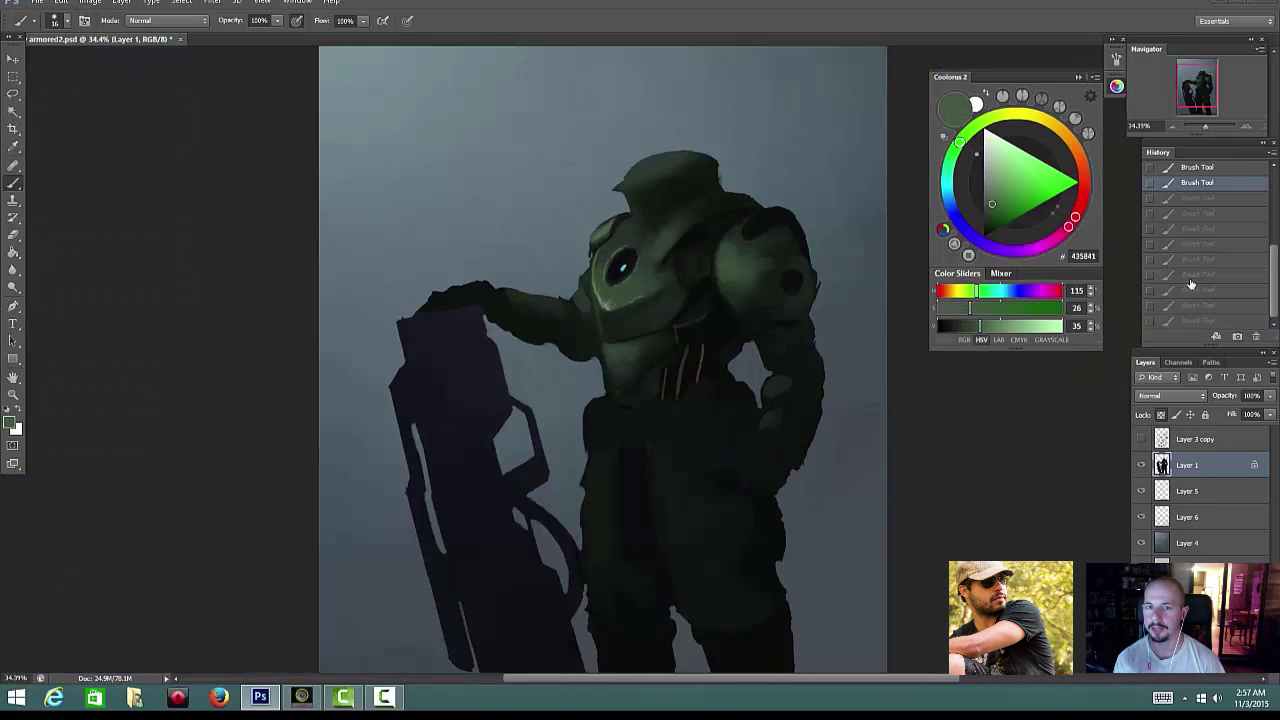
Step: Paint a crisp light green highlight across the face of the far shoulder plate with a sampled mid green
scroll(625, 237, up, 3)
alt+click(568, 232)
drag(584, 230, 534, 258)
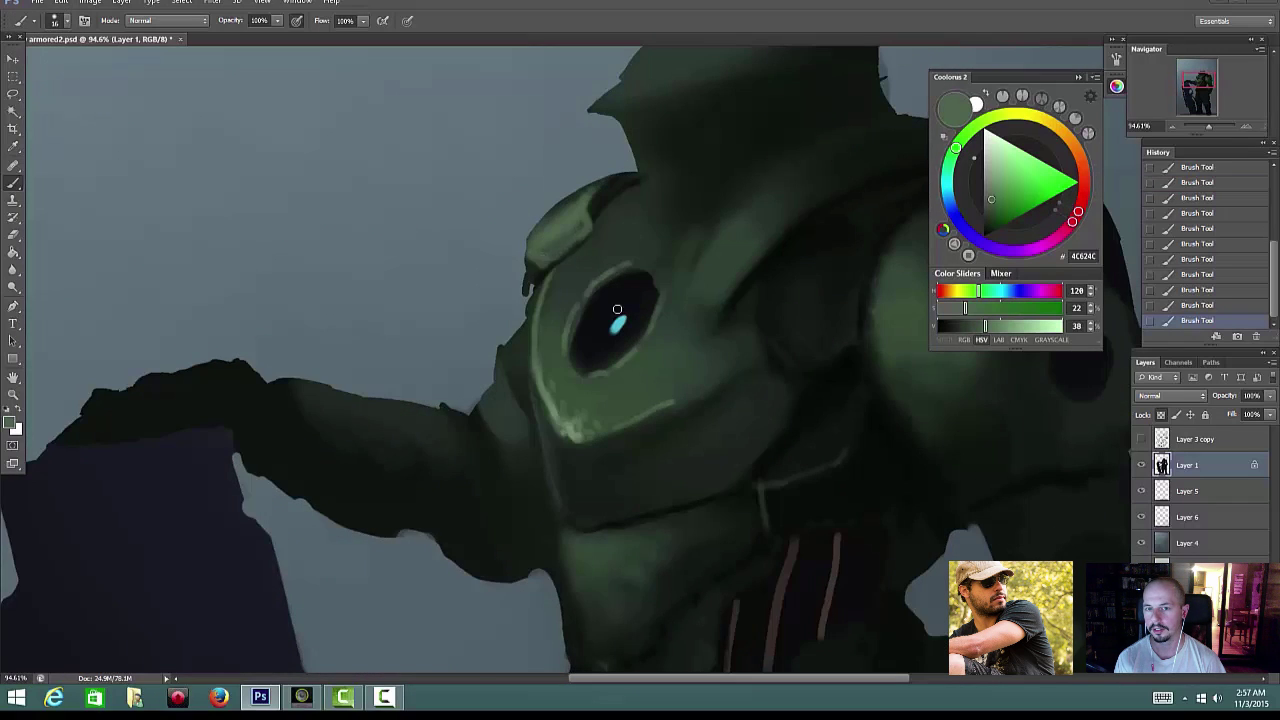
scroll(616, 304, down, 3)
scroll(616, 304, up, 3)
Step: Erase the ragged paint along the far shoulder plate's outline with the line art hidden
key(e)
click(1142, 439)
drag(609, 248, 540, 248)
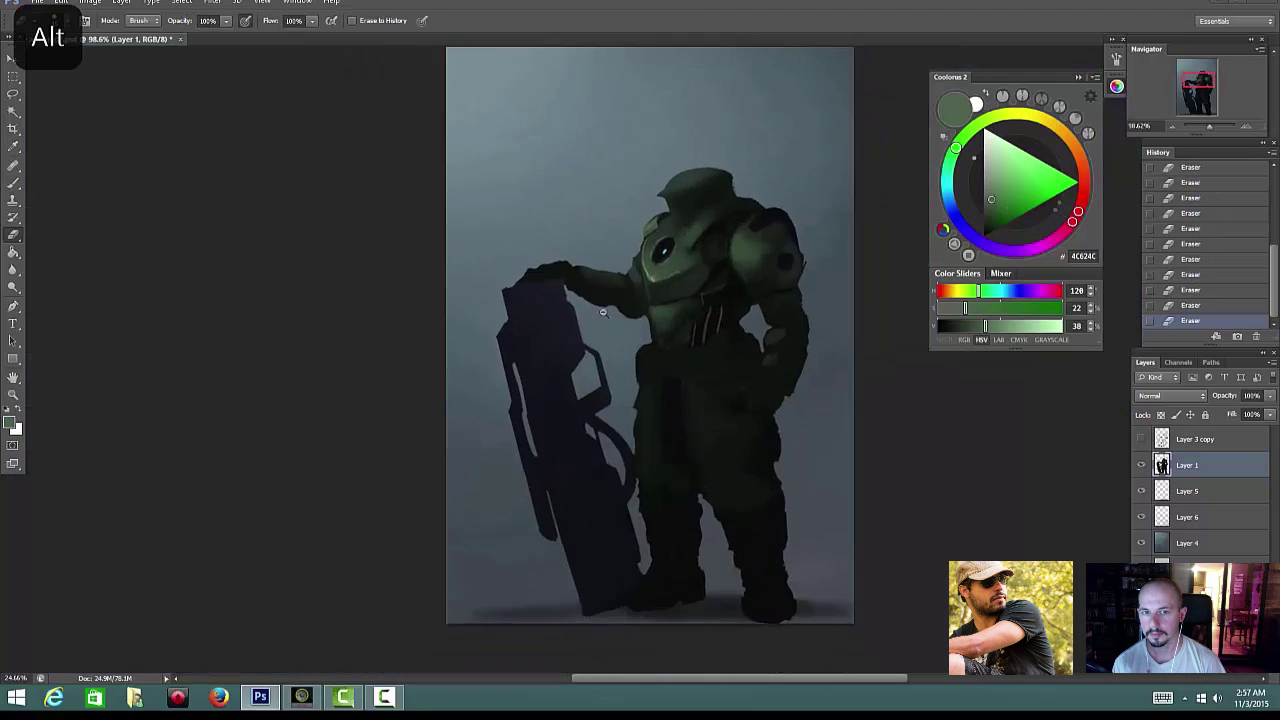
scroll(618, 243, up, 4)
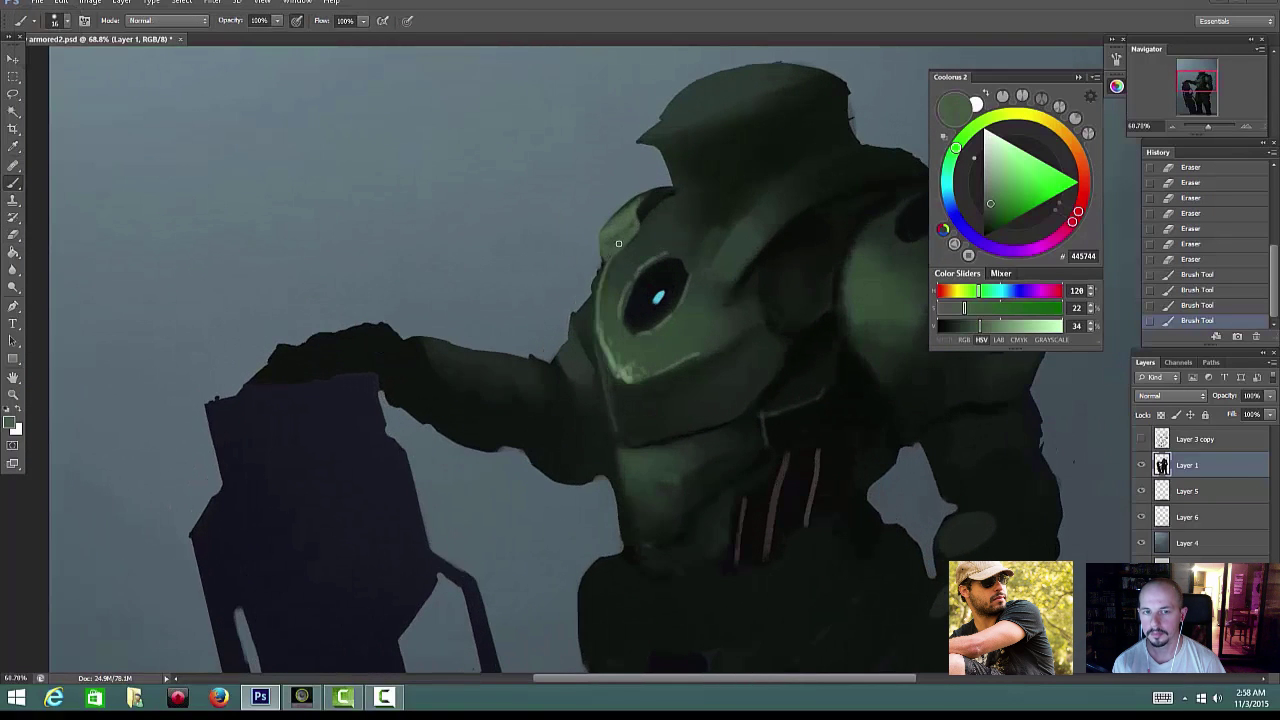
scroll(603, 244, down, 6)
scroll(614, 300, up, 5)
Step: Check the collar against the line art and paint a thin light green highlight along the collar's upper edge
click(1141, 440)
click(1141, 440)
click(1141, 440)
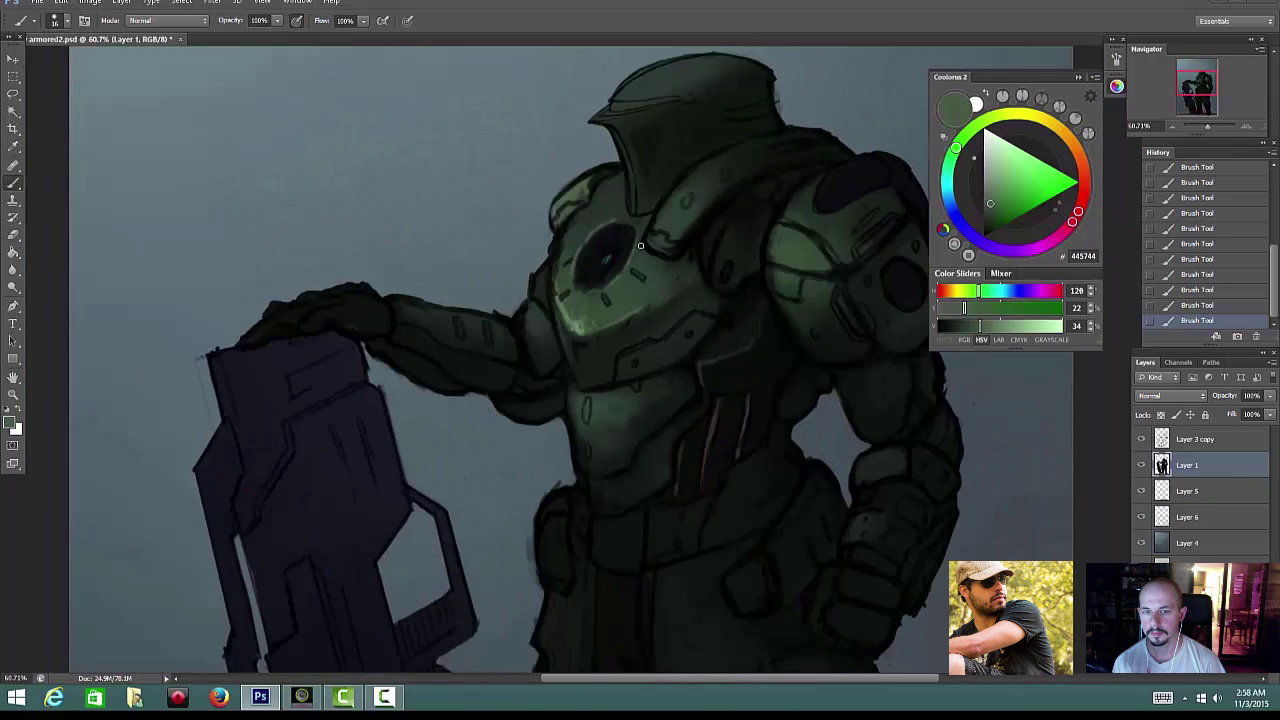
click(1141, 440)
right_click(650, 236)
mouse_move(650, 232)
mouse_down()
mouse_move(690, 178)
mouse_move(738, 150)
mouse_up()
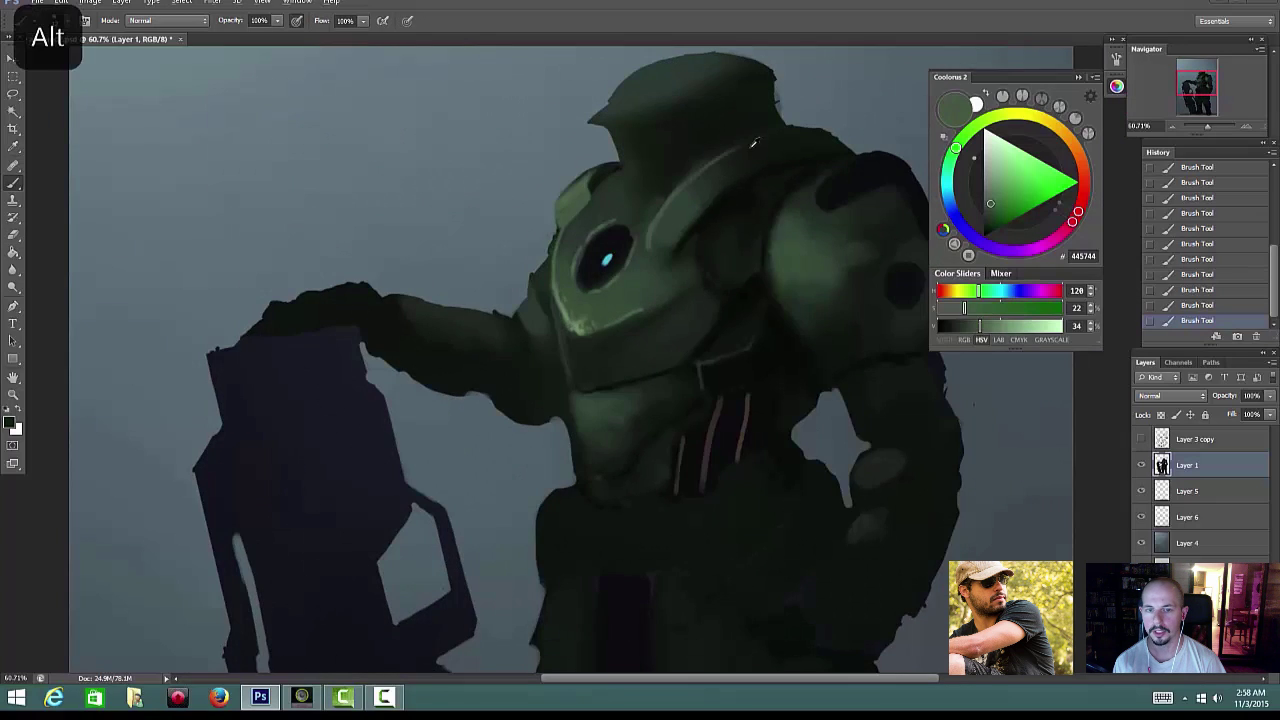
alt+click(744, 187)
scroll(744, 187, down, 5)
scroll(776, 203, down, 3)
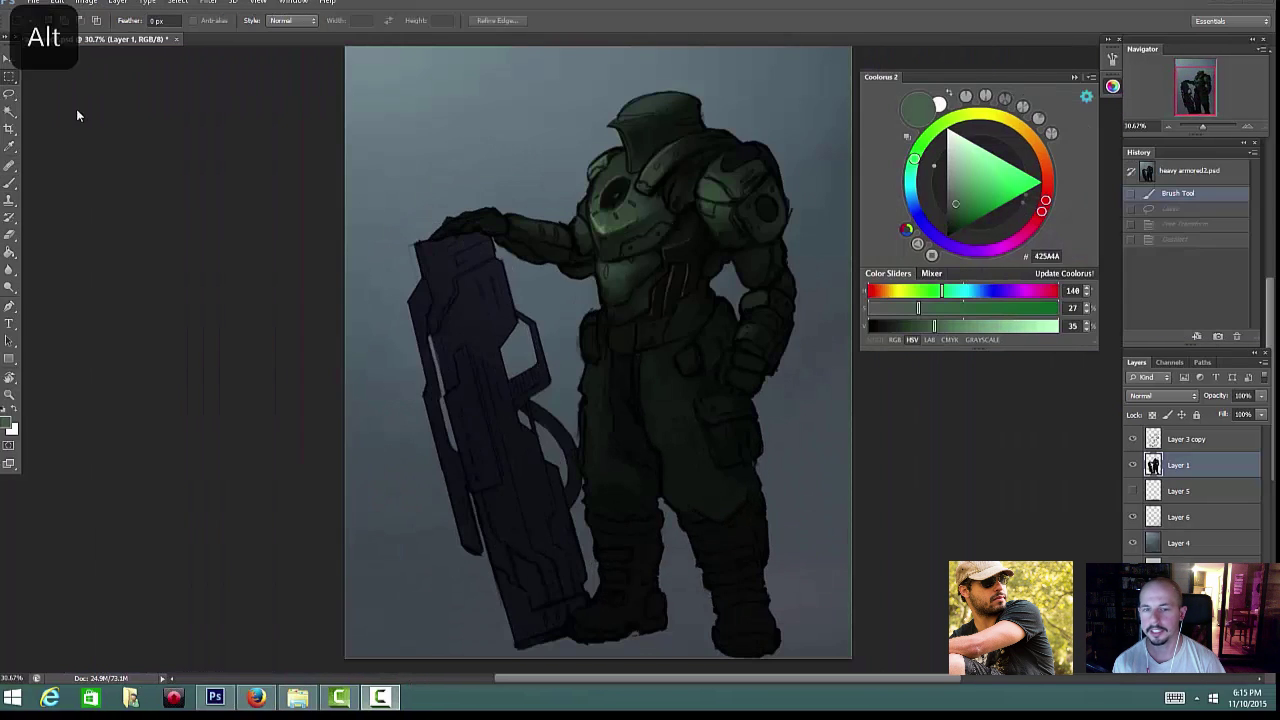
Step: Hide the line art and lasso the upper chest plate's outline, refining the selection along its outer edges
mouse_move(650, 350)
mouse_down()
mouse_move(600, 350)
mouse_move(715, 350)
mouse_up()
key(l)
click(1132, 439)
drag(661, 400, 600, 453)
scroll(600, 453, up, 2)
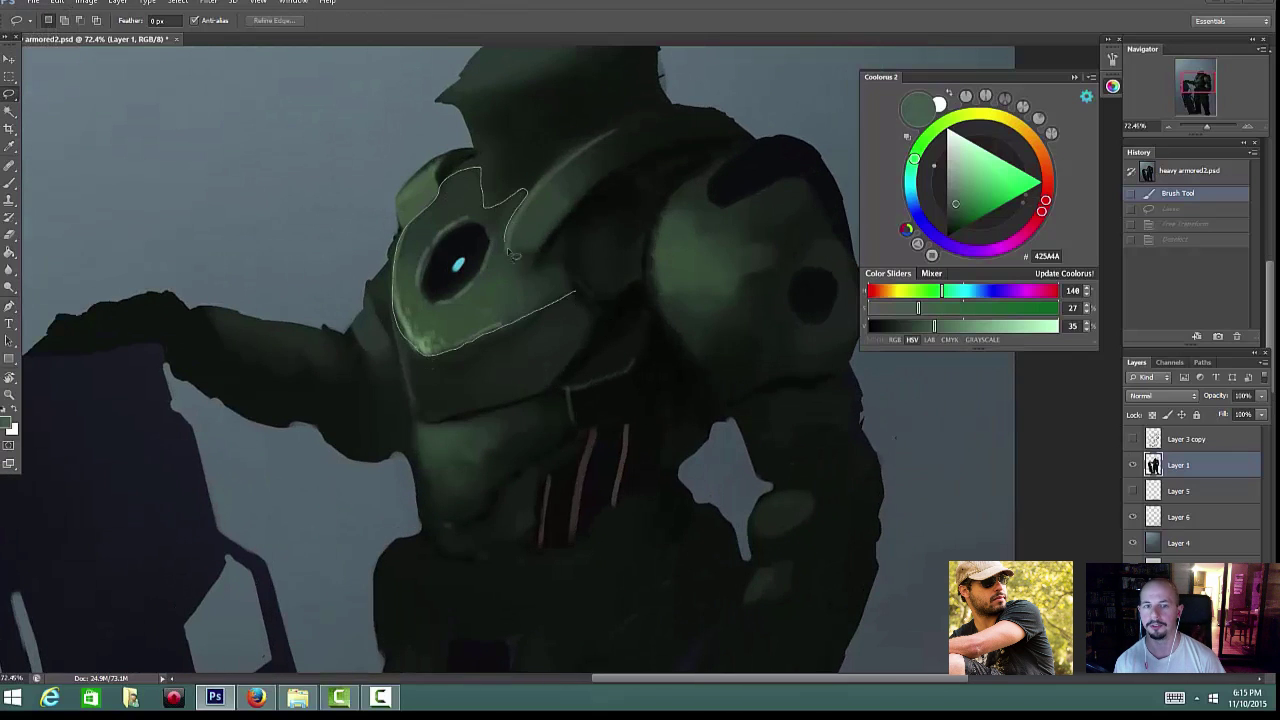
drag(508, 251, 575, 291)
drag(405, 340, 420, 429)
drag(406, 228, 417, 214)
Step: Try a large soft Linear Dodge (Add) glow on the selected chest plate's lower corner and undo it
key(b)
click(162, 21)
click(155, 186)
right_click(458, 313)
click(520, 408)
drag(402, 290, 430, 365)
key(ctrl+z)
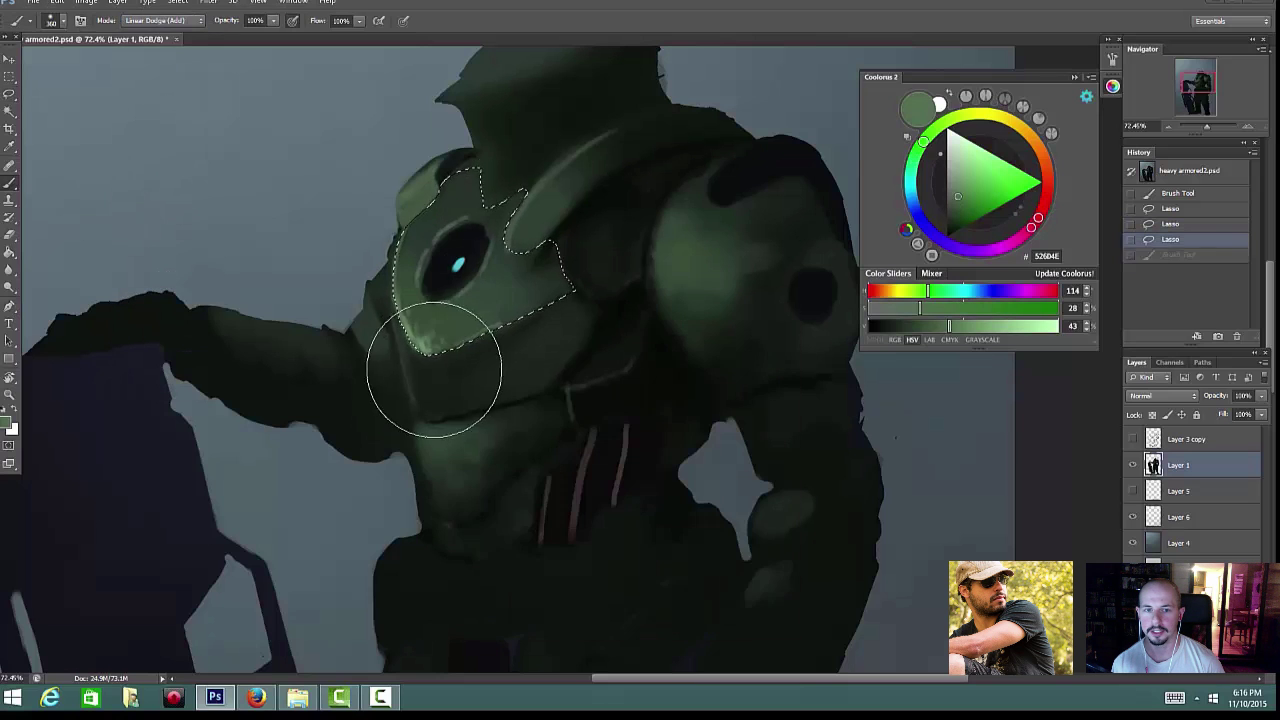
Step: Try subtracting the chest's dark round opening from the selection with the lasso and undo it
scroll(483, 342, up, 2)
key(l)
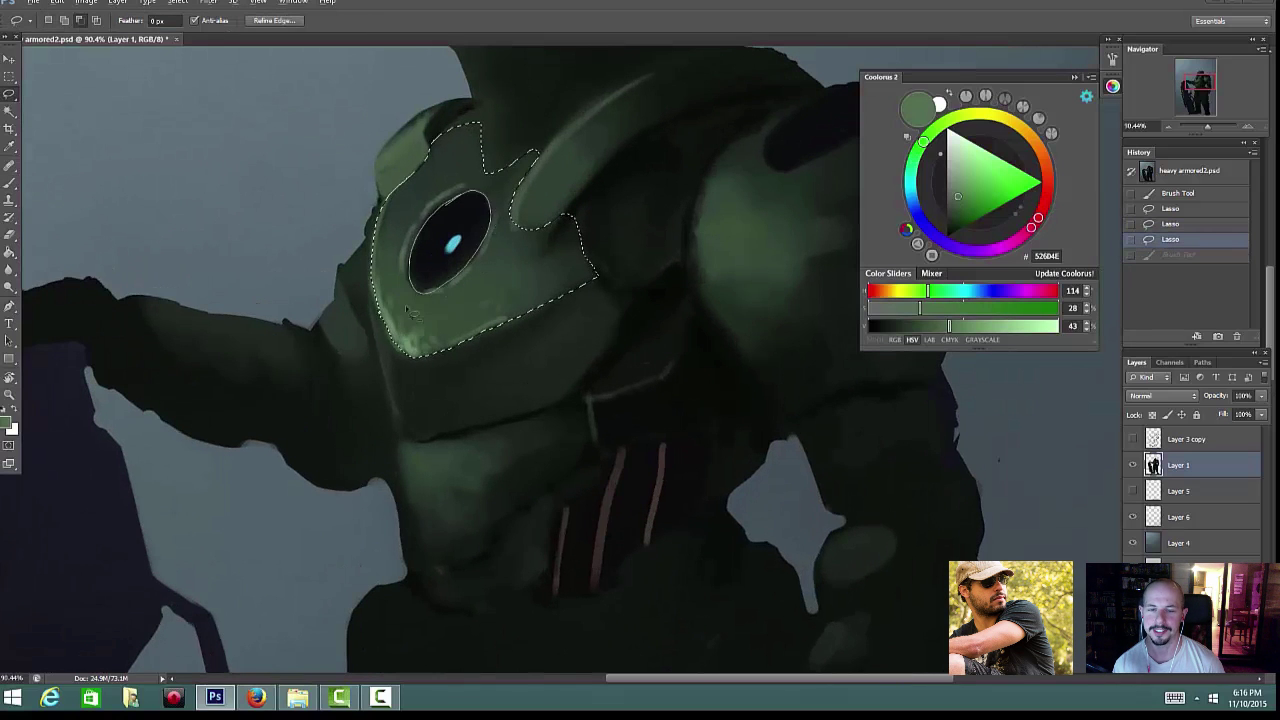
scroll(405, 311, down, 3)
scroll(215, 80, up, 2)
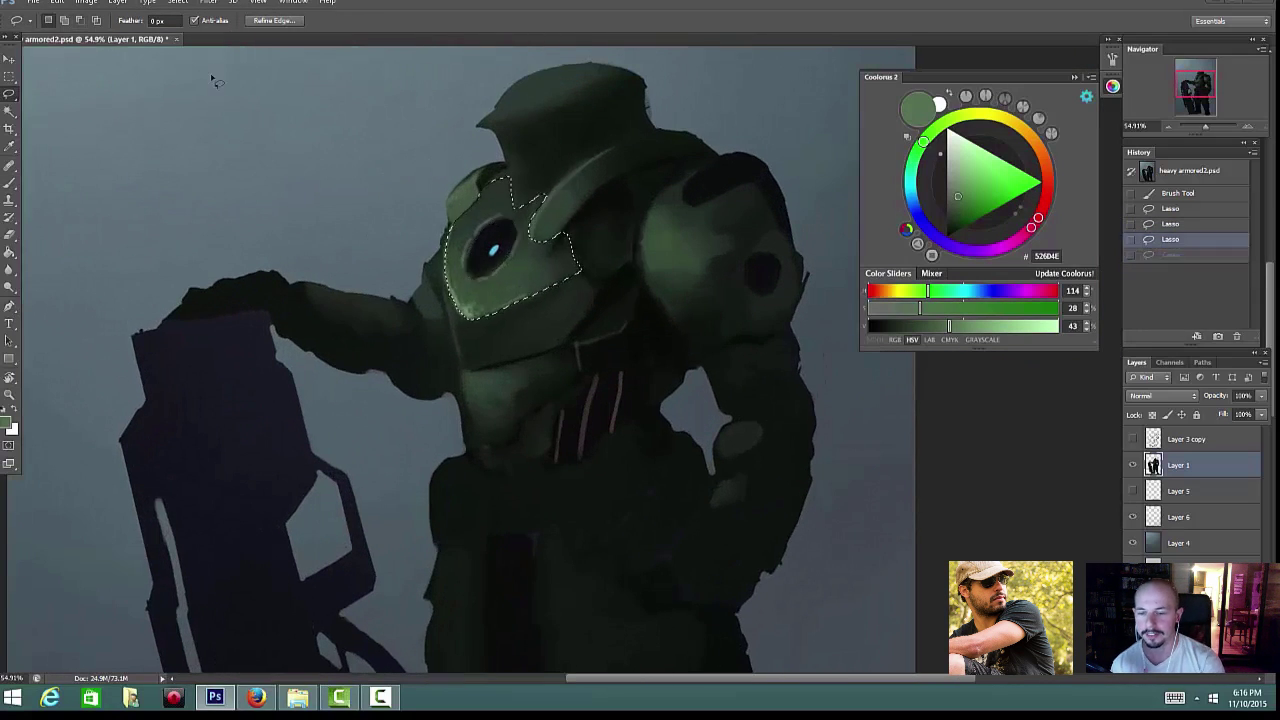
Step: Paint over the dark round opening and its glowing dot inside the selection with greens sampled from the chest plate
key(b)
right_click(532, 236)
click(596, 331)
alt+click(518, 200)
drag(480, 279, 497, 246)
mouse_move(497, 246)
mouse_down()
mouse_move(514, 229)
mouse_move(500, 245)
mouse_up()
mouse_move(500, 245)
mouse_down()
mouse_move(491, 261)
mouse_move(497, 220)
mouse_move(531, 197)
mouse_up()
alt+click(491, 261)
alt+click(531, 197)
Step: Brighten the selected chest plate with a soft 411 px brush in Linear Dodge (Add) mode using dark green
click(163, 20)
click(160, 184)
right_click(475, 277)
drag(560, 312, 595, 312)
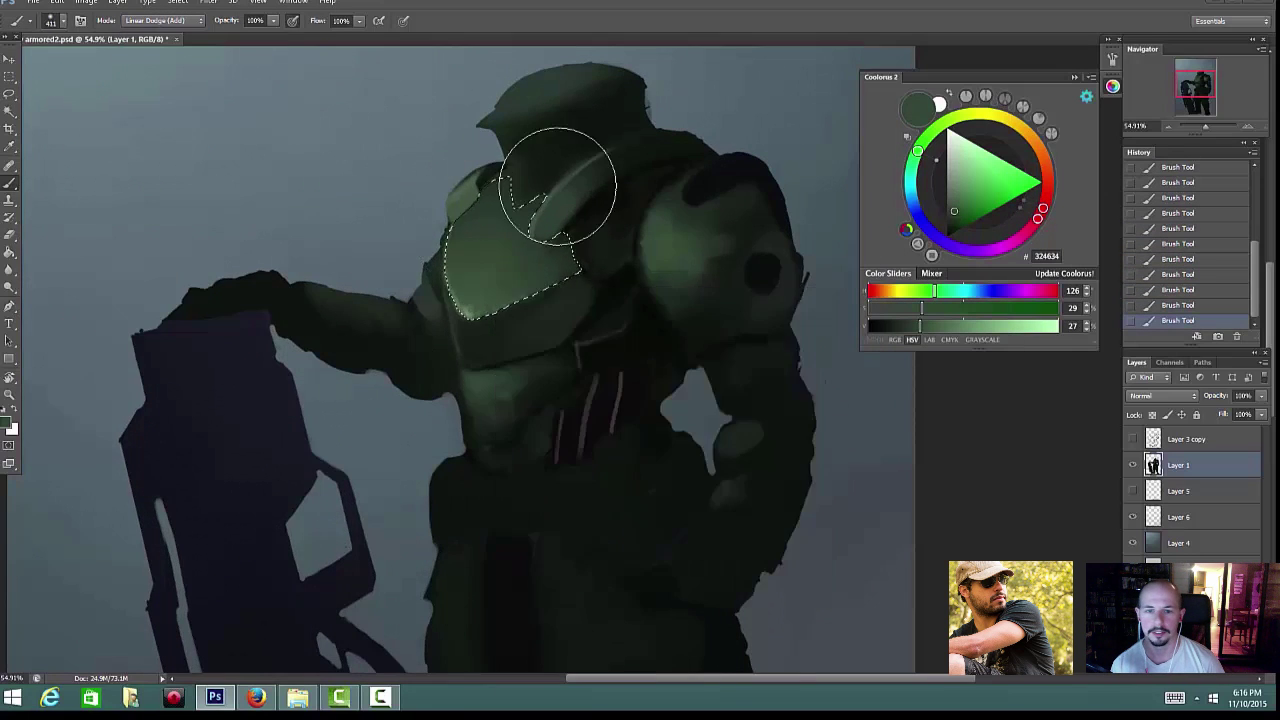
scroll(557, 186, down, 2)
drag(491, 314, 508, 334)
scroll(505, 335, down, 3)
scroll(538, 350, up, 4)
Step: Deselect the chest plate and try a small Linear Dodge (Add) highlight at its lower tip
key(m)
right_click(478, 223)
click(508, 232)
key(b)
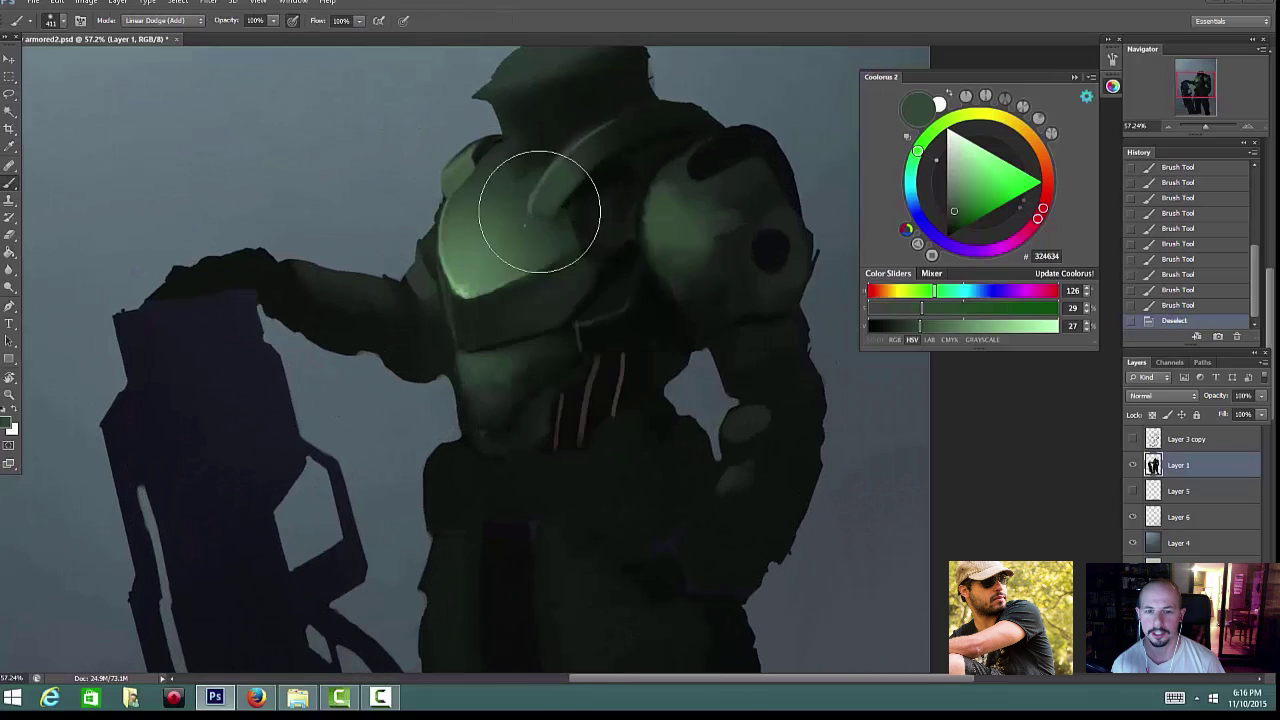
right_click(522, 224)
drag(641, 259, 550, 259)
drag(455, 297, 460, 315)
scroll(508, 253, down, 3)
Step: Compare earlier history states of the painting and revert to the brush state before the deselection
key(ctrl+alt+z)
key(ctrl+alt+z)
key(ctrl+alt+z)
key(ctrl+alt+z)
scroll(1211, 183, up, 10)
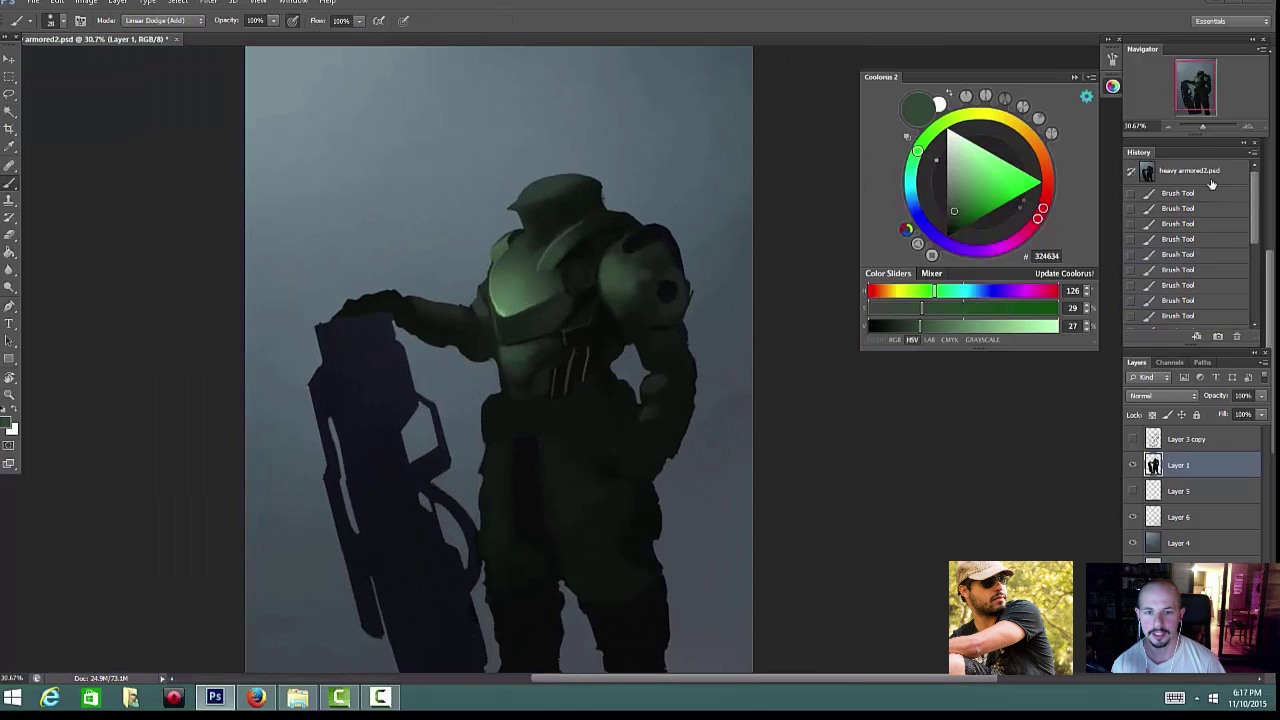
click(1193, 180)
scroll(1191, 183, down, 10)
click(1178, 320)
click(1187, 243)
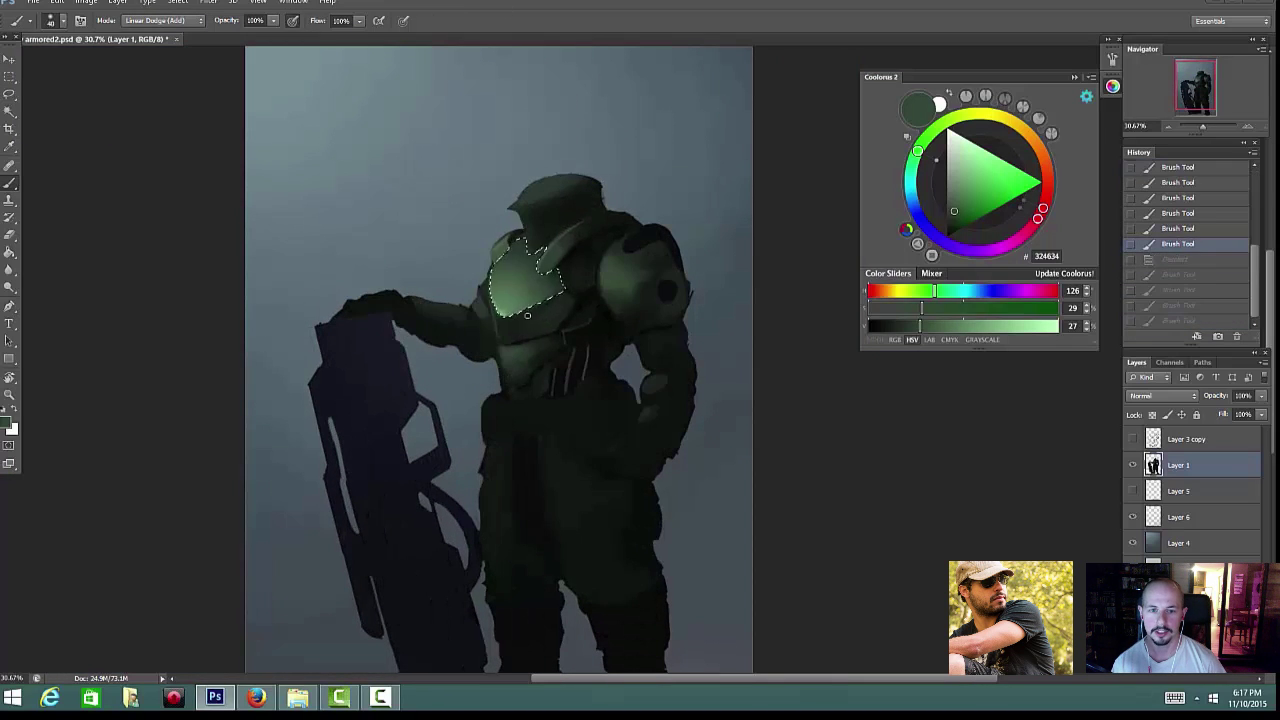
Step: Build up more Linear Dodge (Add) glow inside the selected chest plate with an enlarged brush and clear the selection
drag(527, 315, 503, 254)
key(bracketright)
key(bracketright)
key(bracketright)
key(bracketright)
key(bracketright)
key(bracketright)
key(bracketright)
key(bracketright)
key(bracketright)
key(bracketright)
key(bracketright)
key(bracketright)
key(ctrl+d)
Step: Set the brush to Normal mode at 16 px and paint a sampled blue-grey edge down the lower chest plate's outer side
drag(679, 177, 772, 127)
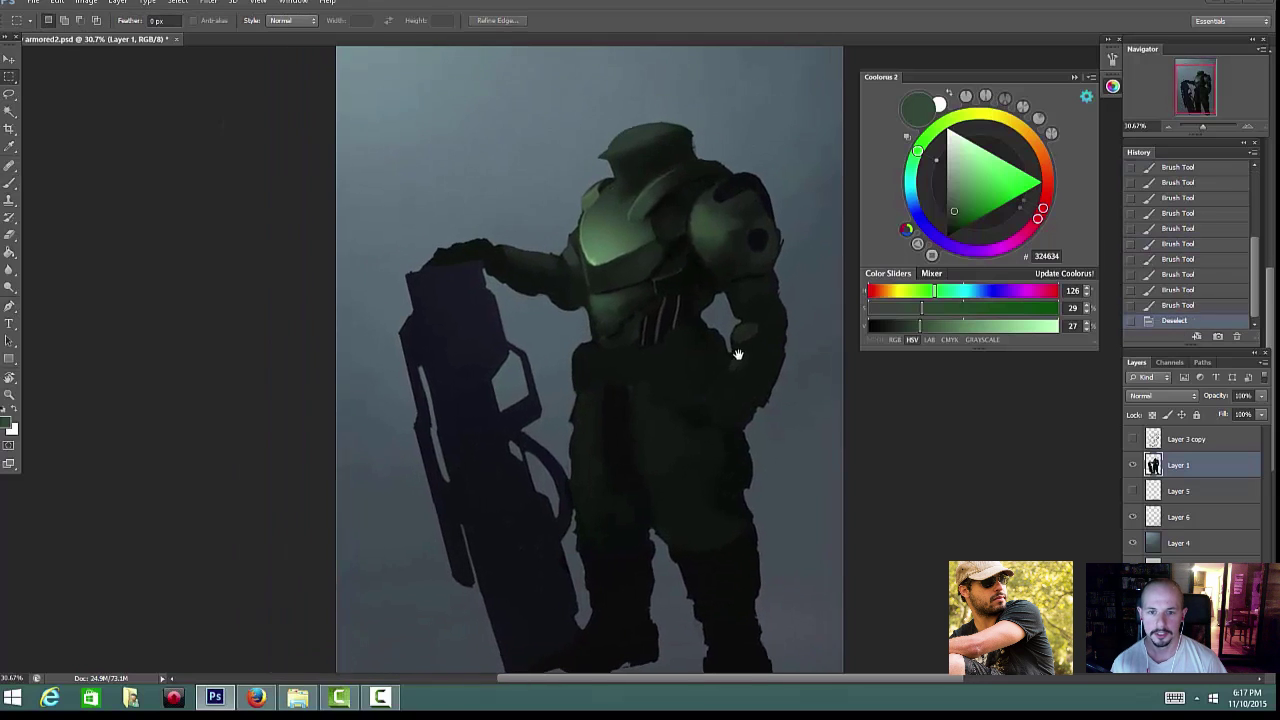
key(shift+alt+n)
scroll(615, 240, up, 5)
right_click(574, 220)
click(592, 250)
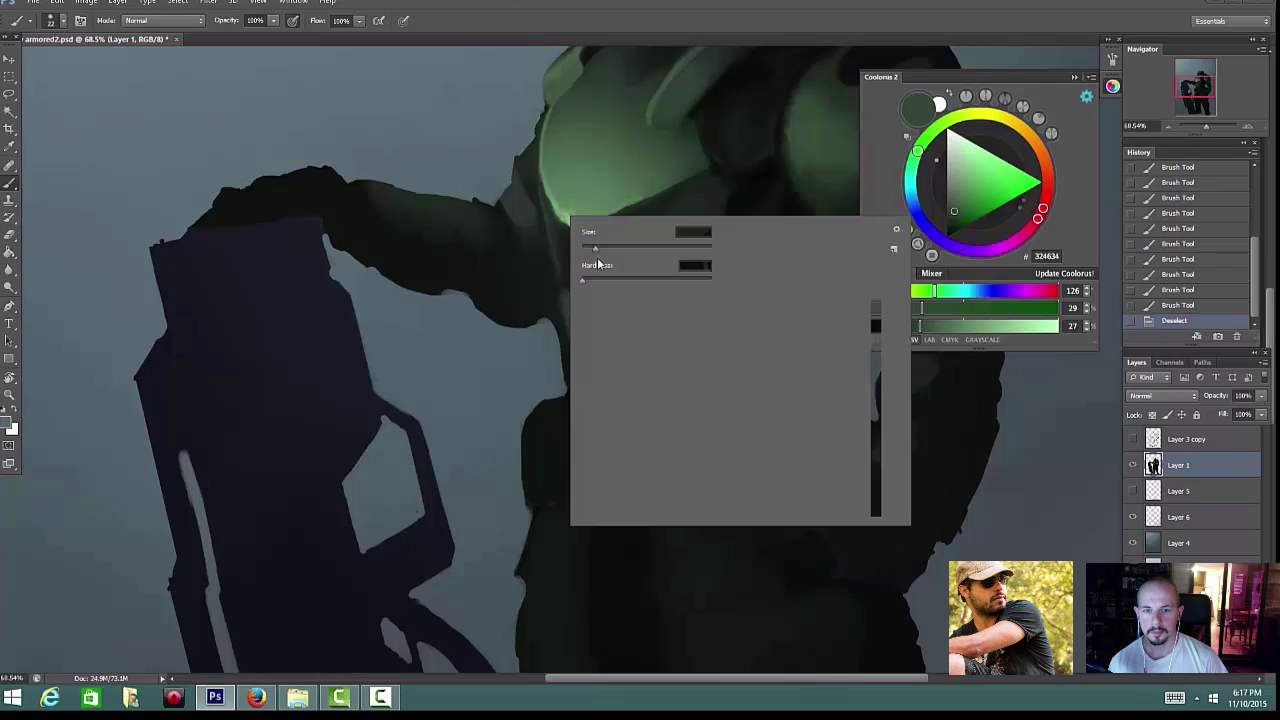
alt+click(515, 142)
drag(542, 190, 556, 243)
alt+click(553, 225)
scroll(565, 266, down, 3)
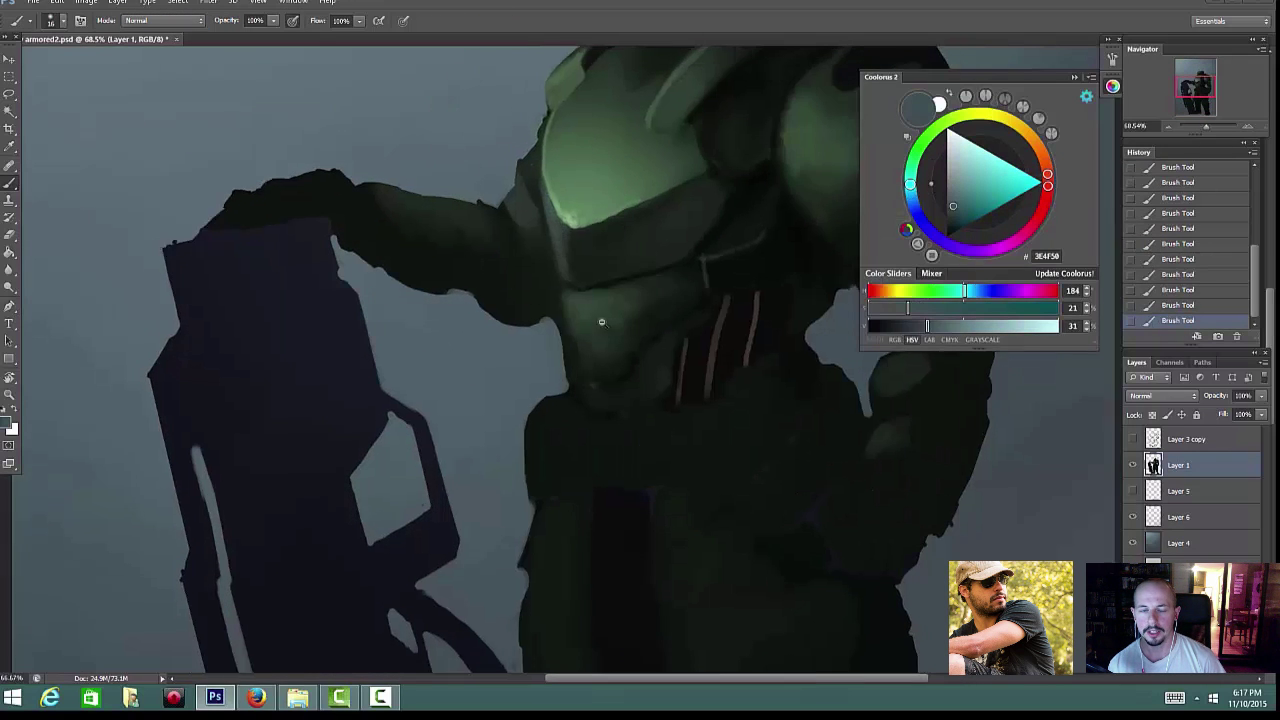
Step: Blend the lower chest plate's outer corner with sampled blue-grey and dark green tones, varying the brush size
right_click(611, 239)
click(654, 270)
click(585, 260)
right_click(600, 257)
alt+click(575, 238)
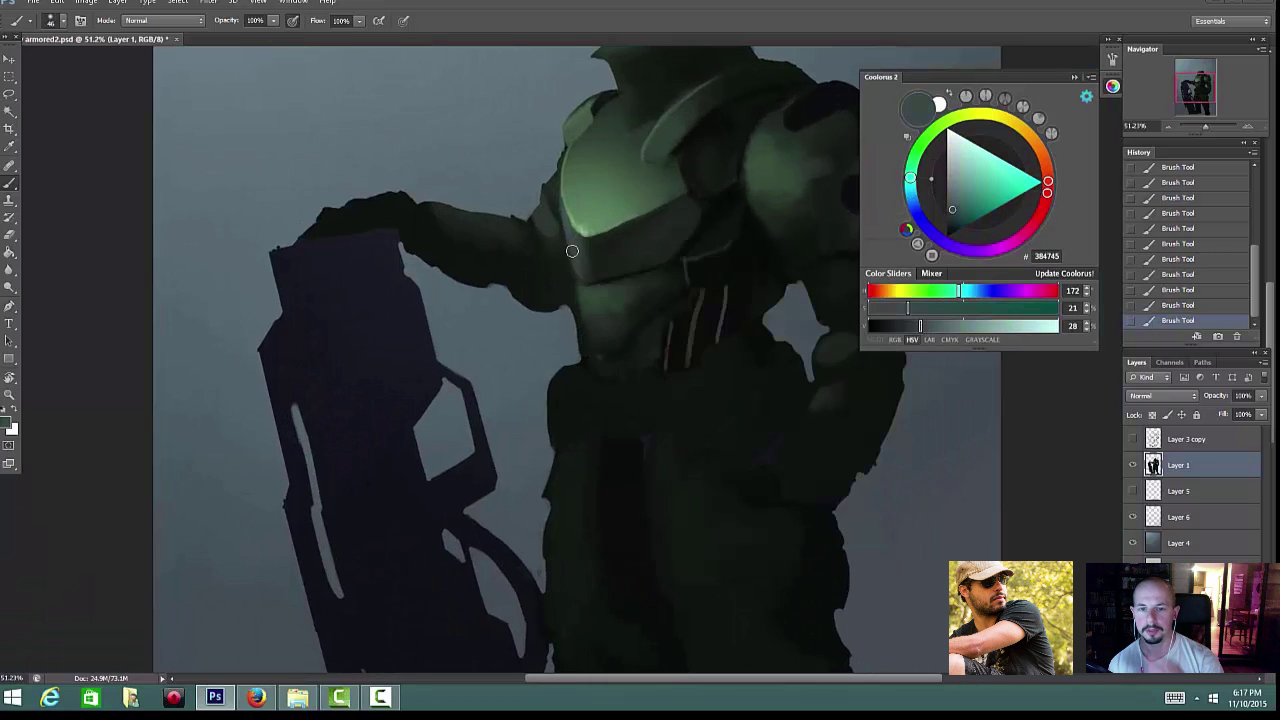
scroll(591, 254, up, 1)
right_click(600, 250)
click(627, 281)
alt+click(569, 262)
alt+click(606, 284)
Step: Examine the whole figure and the torso with the line art switched on and off
scroll(606, 284, down, 3)
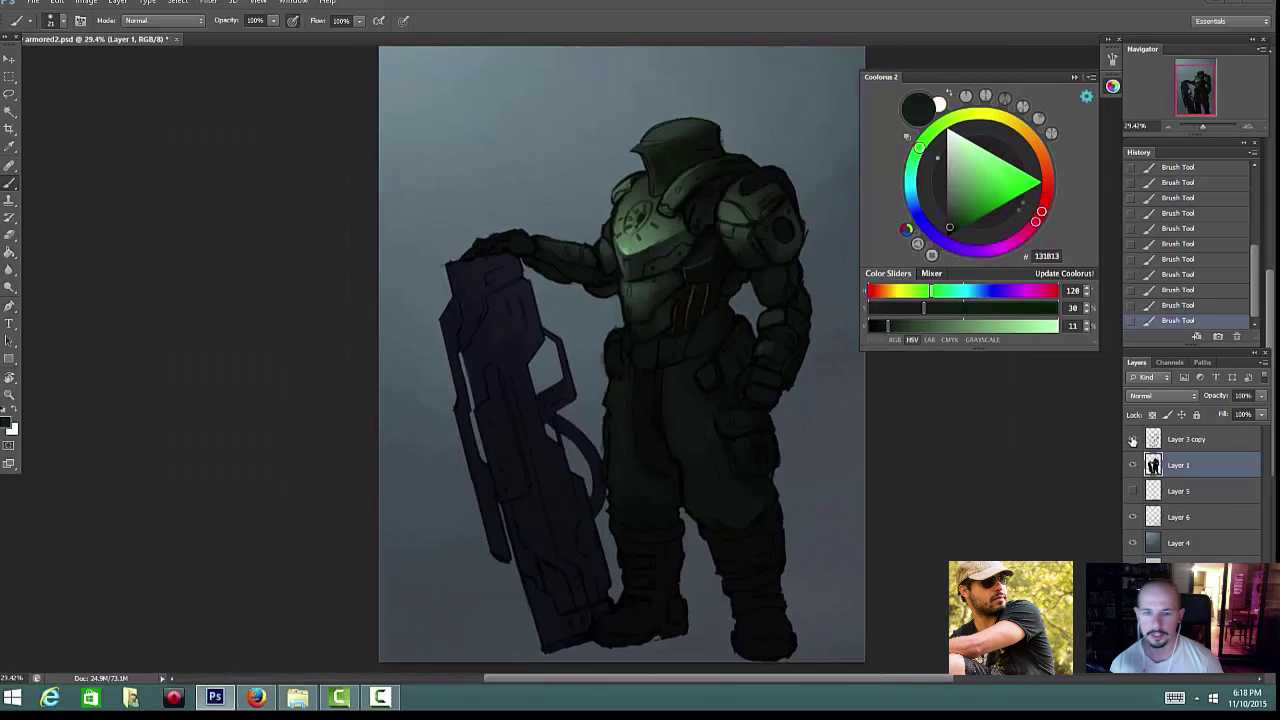
scroll(637, 465, down, 2)
scroll(637, 465, up, 1)
drag(637, 465, 777, 360)
click(1133, 439)
click(1133, 439)
click(1133, 439)
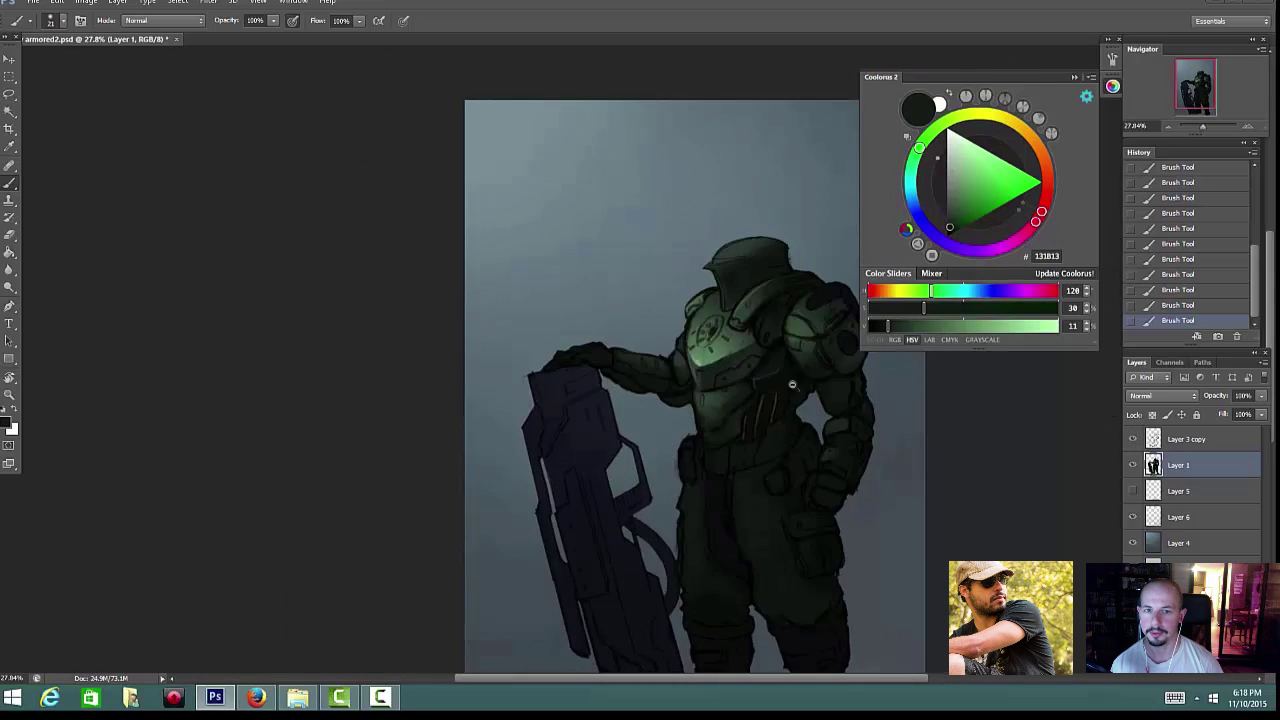
scroll(839, 312, up, 3)
click(1133, 439)
click(1133, 439)
click(1133, 439)
scroll(611, 358, up, 3)
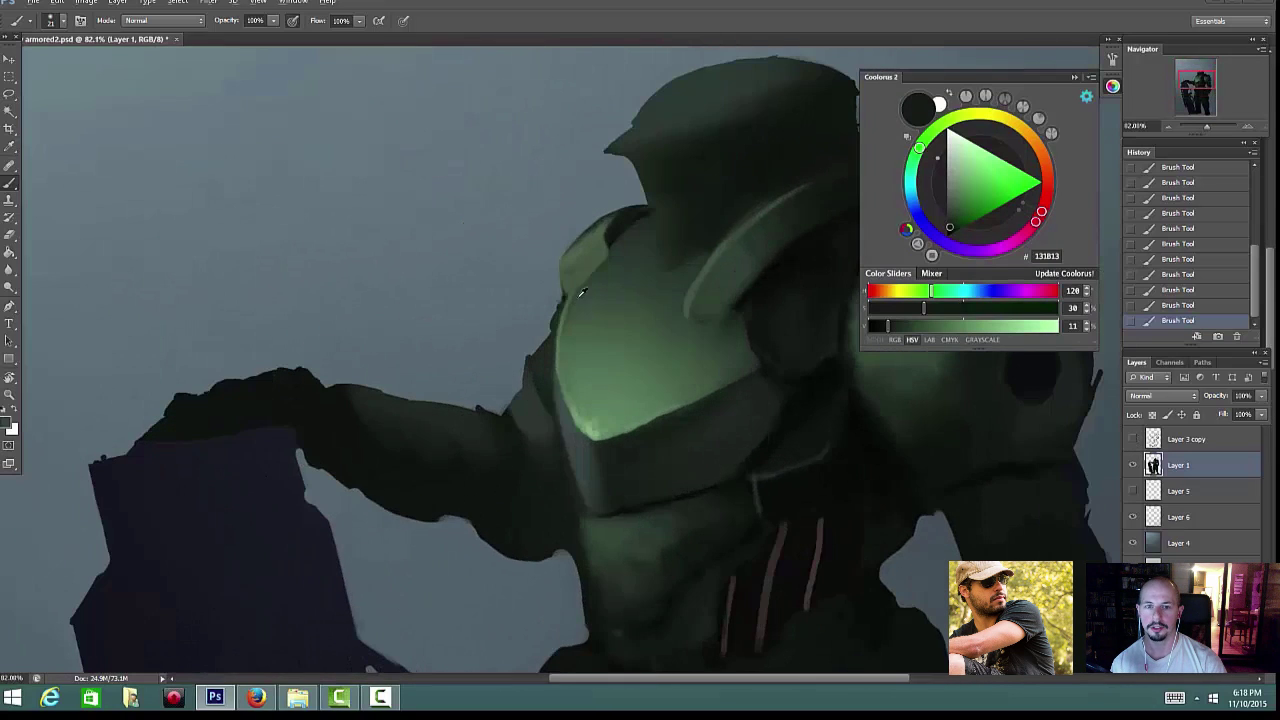
Step: Refine the upper chest plate's outer edge and brighten its lower tip with sampled greens
alt+click(582, 292)
drag(560, 352, 568, 310)
alt+click(576, 290)
alt+click(568, 408)
mouse_move(574, 412)
mouse_down()
mouse_move(596, 437)
mouse_move(670, 413)
mouse_move(590, 432)
mouse_up()
alt+click(592, 422)
alt+click(628, 420)
Step: Soften the upper chest plate's bright lower edge with the Blur tool, adjusting the tool's brush size
key(r)
right_click(645, 441)
drag(640, 428, 689, 405)
right_click(689, 405)
drag(765, 405, 755, 405)
drag(664, 412, 685, 401)
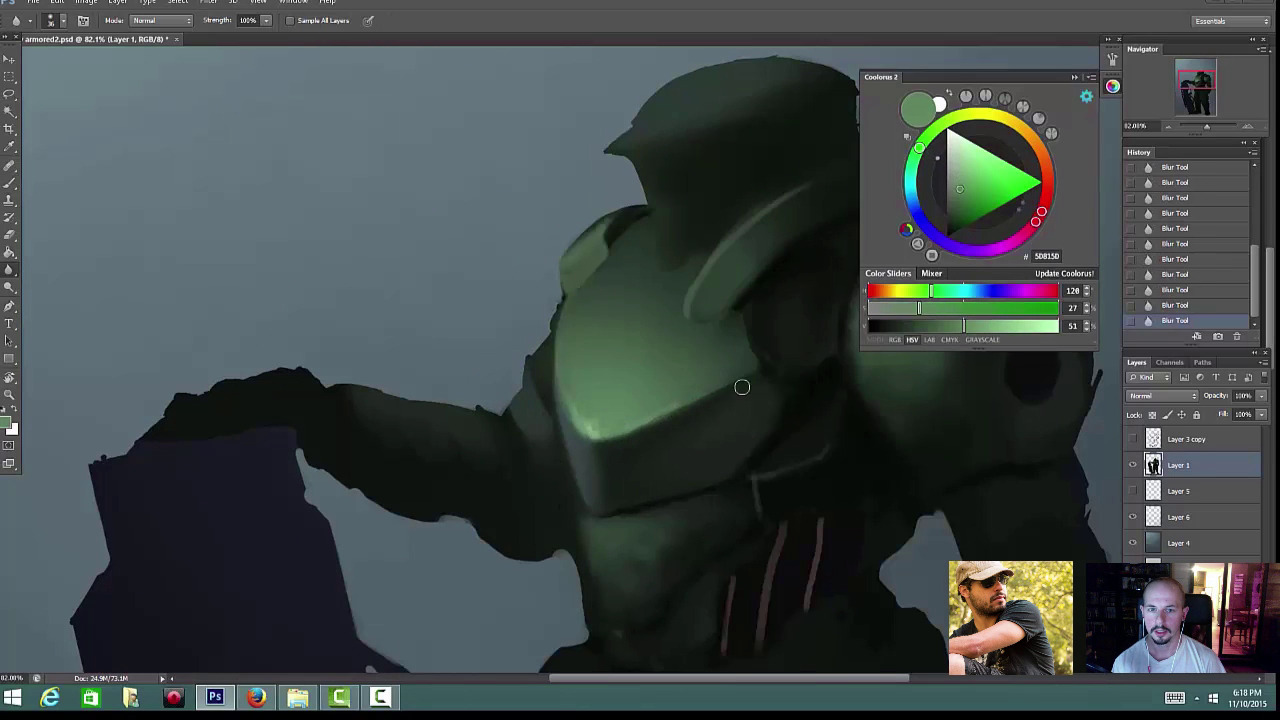
Step: Refine the chest plate's lower tip and front corner with sampled tones, adjusting the brush size
key(b)
scroll(690, 424, down, 2)
right_click(656, 428)
drag(715, 405, 703, 405)
alt+click(622, 422)
mouse_move(614, 432)
mouse_down()
mouse_move(629, 426)
mouse_move(606, 432)
mouse_up()
drag(592, 412, 612, 436)
drag(600, 440, 612, 484)
Step: Paint a round near-black dot on a new layer over the empty background beside the figure
key(ctrl+alt+shift+n)
right_click(367, 195)
double_click(470, 305)
alt+click(787, 407)
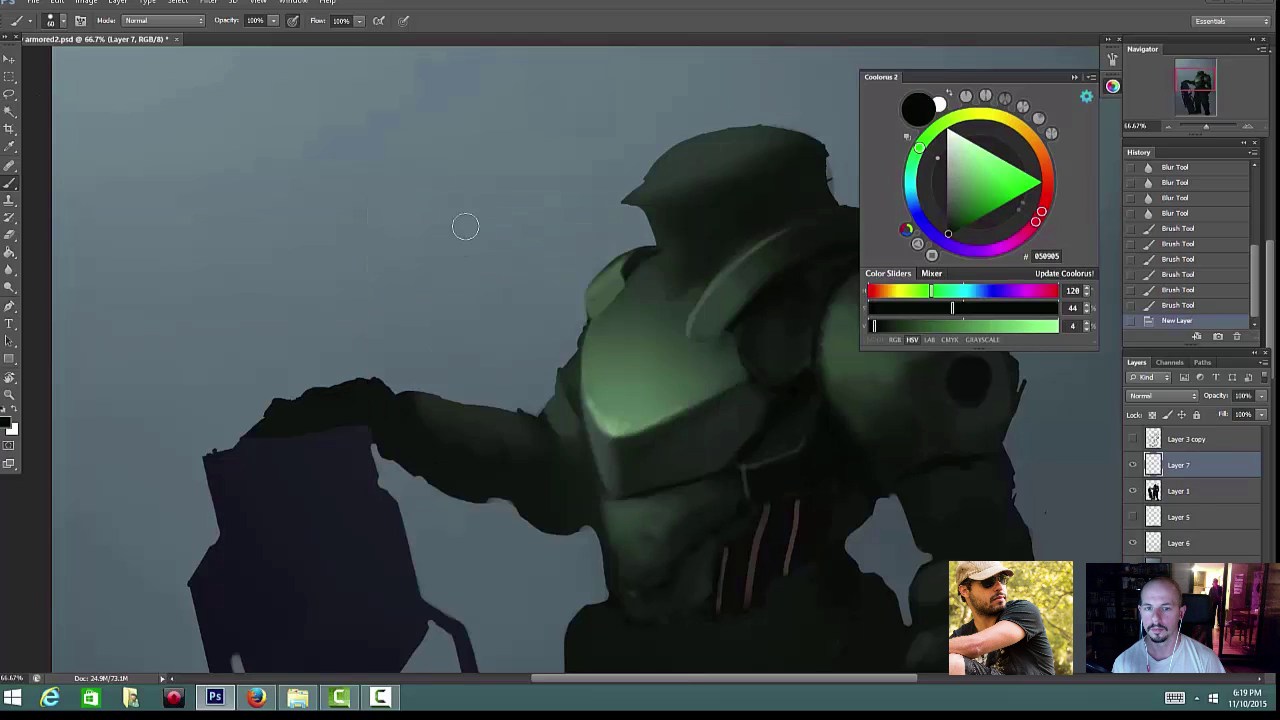
key(bracketright)
key(bracketright)
key(bracketright)
key(bracketright)
triple_click(465, 223)
double_click(465, 223)
Step: Transform the black dot into a tilted ellipse and fit it on the upper chest plate over the sketched emblem
key(v)
drag(489, 199, 514, 165)
drag(515, 206, 533, 211)
drag(485, 206, 669, 356)
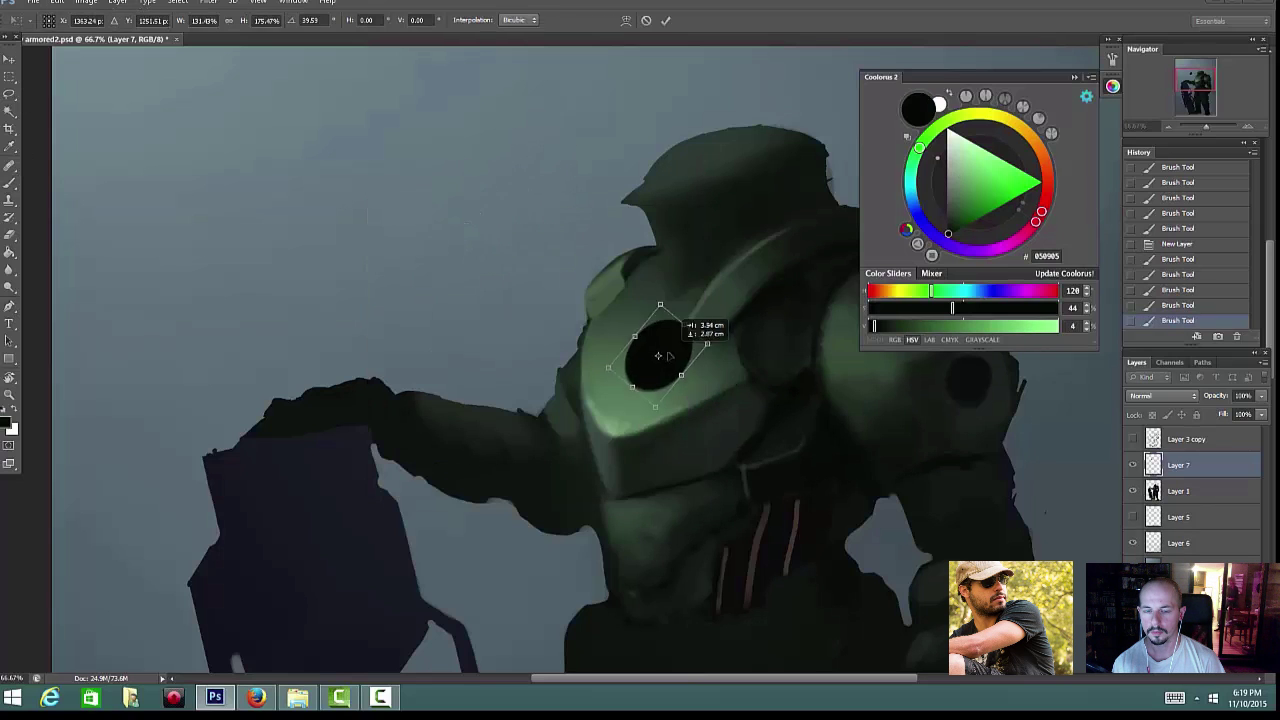
key(Return)
click(1132, 439)
click(1132, 465)
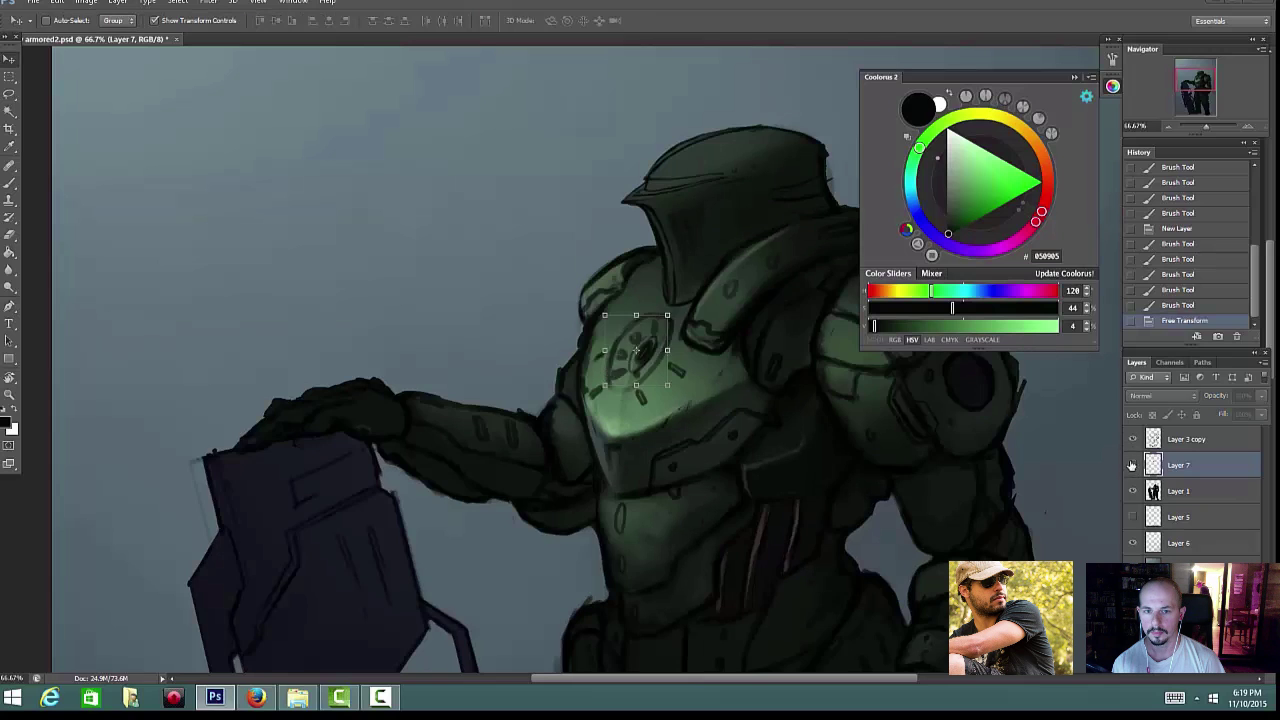
click(1132, 465)
mouse_move(672, 310)
mouse_down()
mouse_move(686, 294)
mouse_move(690, 304)
mouse_up()
drag(646, 348, 675, 364)
key(Return)
Step: Duplicate the black ellipse's layer and shrink the copy to form the emblem's centre
click(1132, 439)
click(1220, 666)
key(ctrl+z)
drag(1187, 467, 1220, 666)
drag(686, 267, 652, 312)
key(Return)
Step: Recolour the small ellipse bright cyan (H 187, S 79, B 94) with transparency locked and reposition it inside the black emblem
key(/)
key(b)
click(910, 186)
drag(1020, 191, 1016, 175)
mouse_move(640, 324)
mouse_down()
mouse_move(652, 376)
mouse_move(638, 347)
mouse_up()
key(v)
drag(742, 394, 712, 462)
Step: Examine the chest emblem against the line art, switching individual layers off and on
key(m)
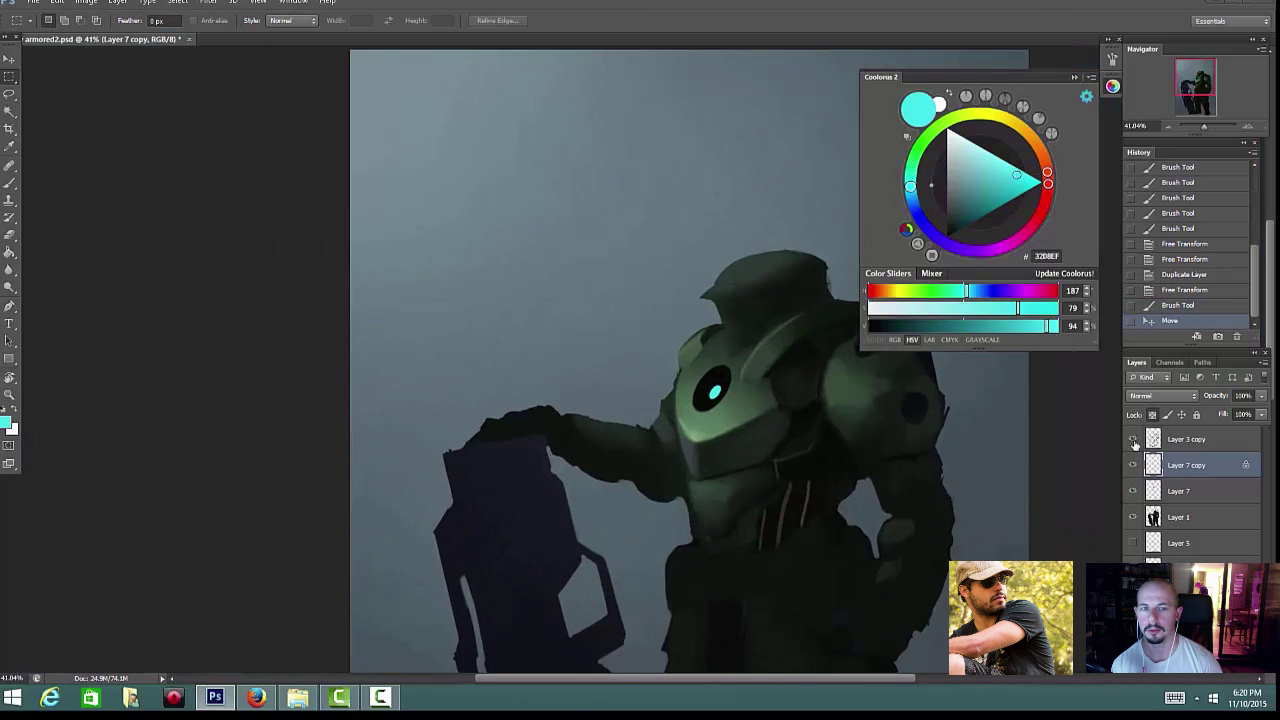
click(1133, 440)
drag(826, 550, 898, 550)
key(b)
drag(700, 400, 722, 400)
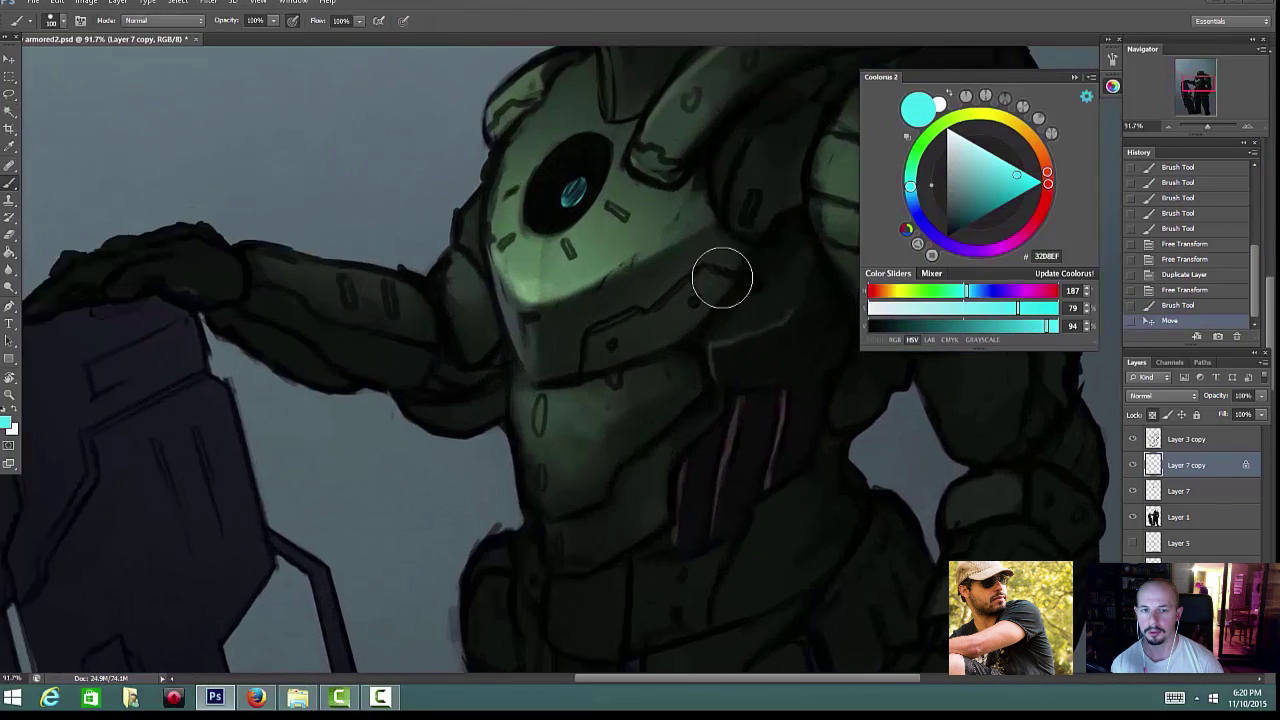
drag(722, 277, 679, 366)
click(1132, 465)
click(1132, 465)
click(1132, 517)
click(1132, 517)
Step: Blend the shading beside the upper chest plate's inner edge on Layer 1 with sampled greens
click(1178, 517)
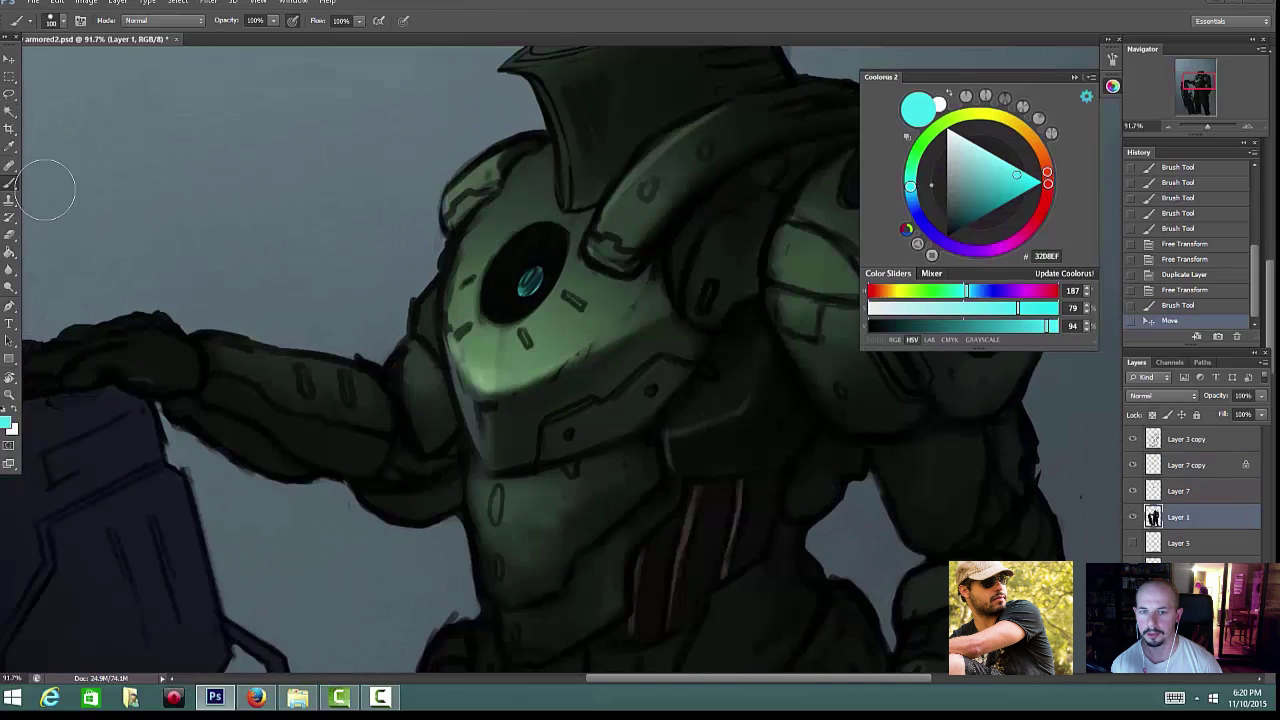
alt+click(645, 343)
right_click(644, 333)
click(679, 363)
drag(662, 300, 584, 354)
mouse_move(650, 310)
mouse_down()
mouse_move(671, 330)
mouse_move(698, 316)
mouse_up()
scroll(665, 350, down, 5)
click(1133, 439)
Step: Repaint the thick collar band over the shoulder with sampled greens, varying the brush size
scroll(668, 350, up, 5)
alt+click(589, 326)
scroll(665, 325, down, 4)
right_click(665, 285)
alt+click(658, 258)
mouse_move(726, 211)
mouse_down()
mouse_move(640, 240)
mouse_move(677, 214)
mouse_up()
alt+click(675, 202)
alt+click(636, 250)
alt+click(703, 232)
right_click(716, 214)
drag(745, 245, 750, 245)
alt+click(685, 224)
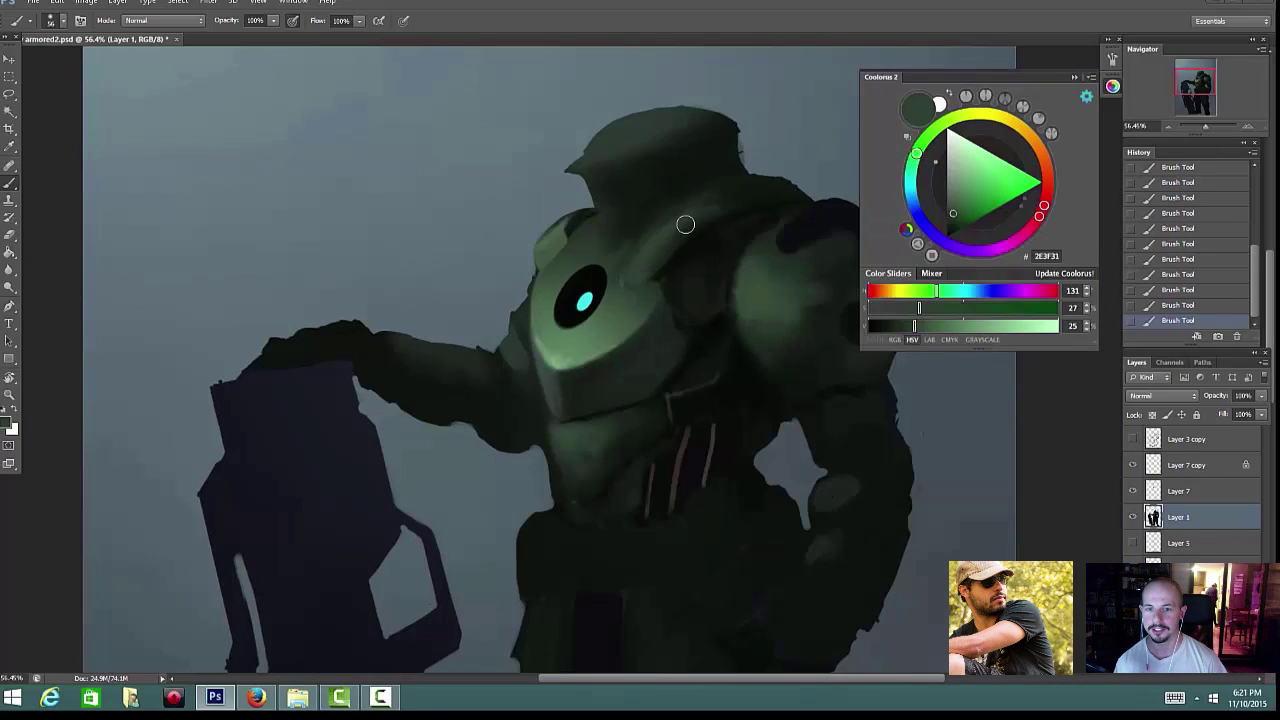
scroll(763, 286, down, 1)
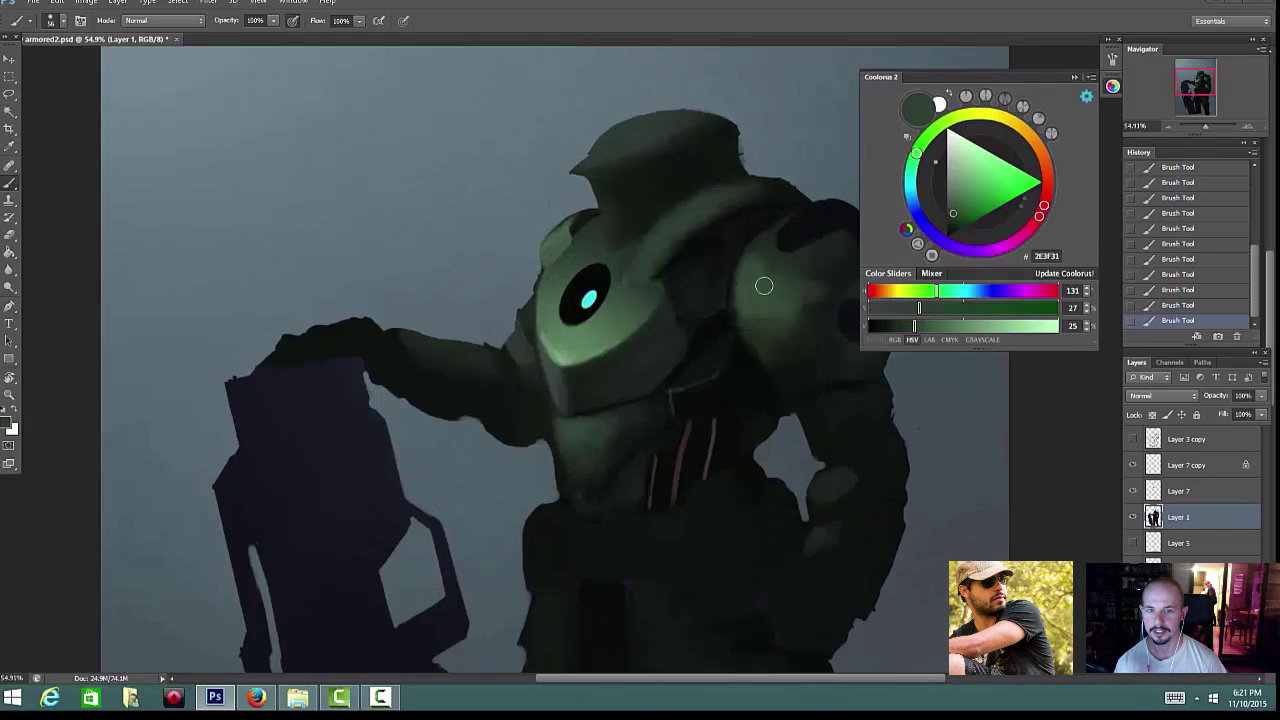
Step: Define the collar band's upper edge near the helmet with a sampled near-black green and a smaller brush
right_click(707, 192)
alt+click(702, 185)
right_click(721, 190)
right_click(720, 172)
drag(750, 209, 743, 209)
click(721, 171)
Step: Duplicate the line art layer, place Layer 3 copy directly above Layer 1 and clip it to the painted figure
click(1133, 440)
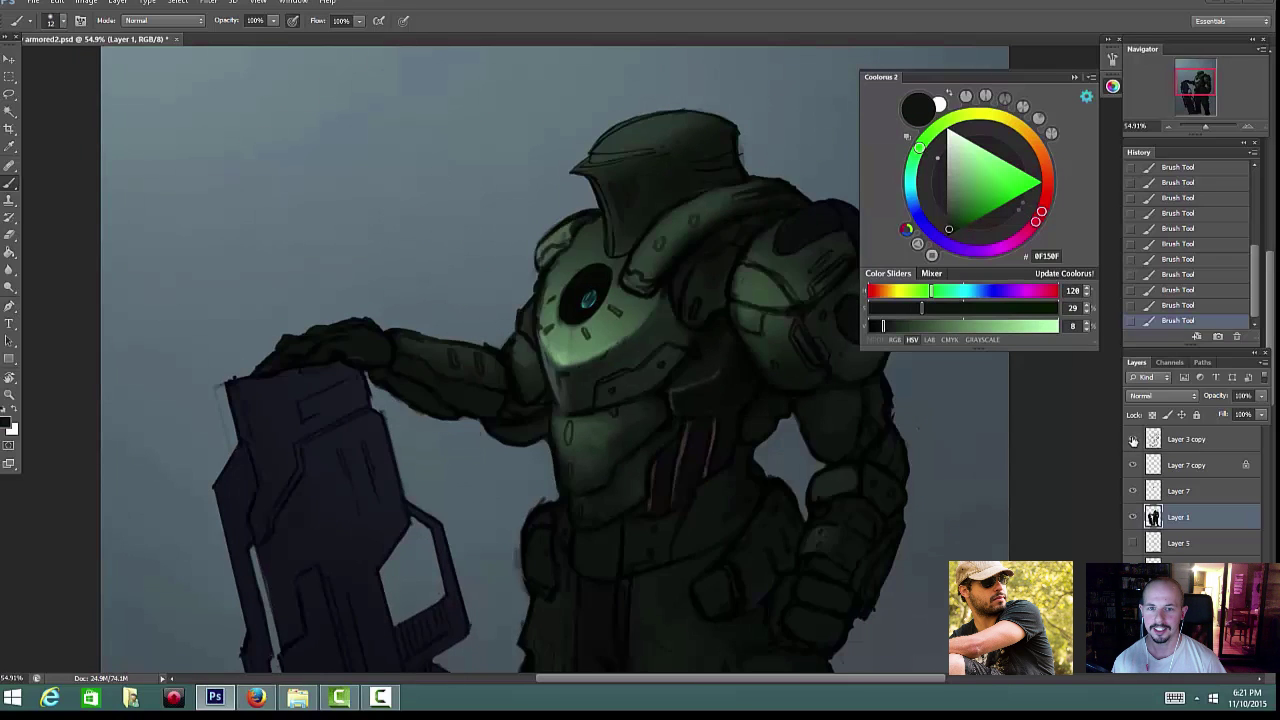
click(1133, 440)
click(1133, 440)
click(1133, 440)
drag(1153, 446, 1187, 528)
right_click(1189, 521)
click(1145, 203)
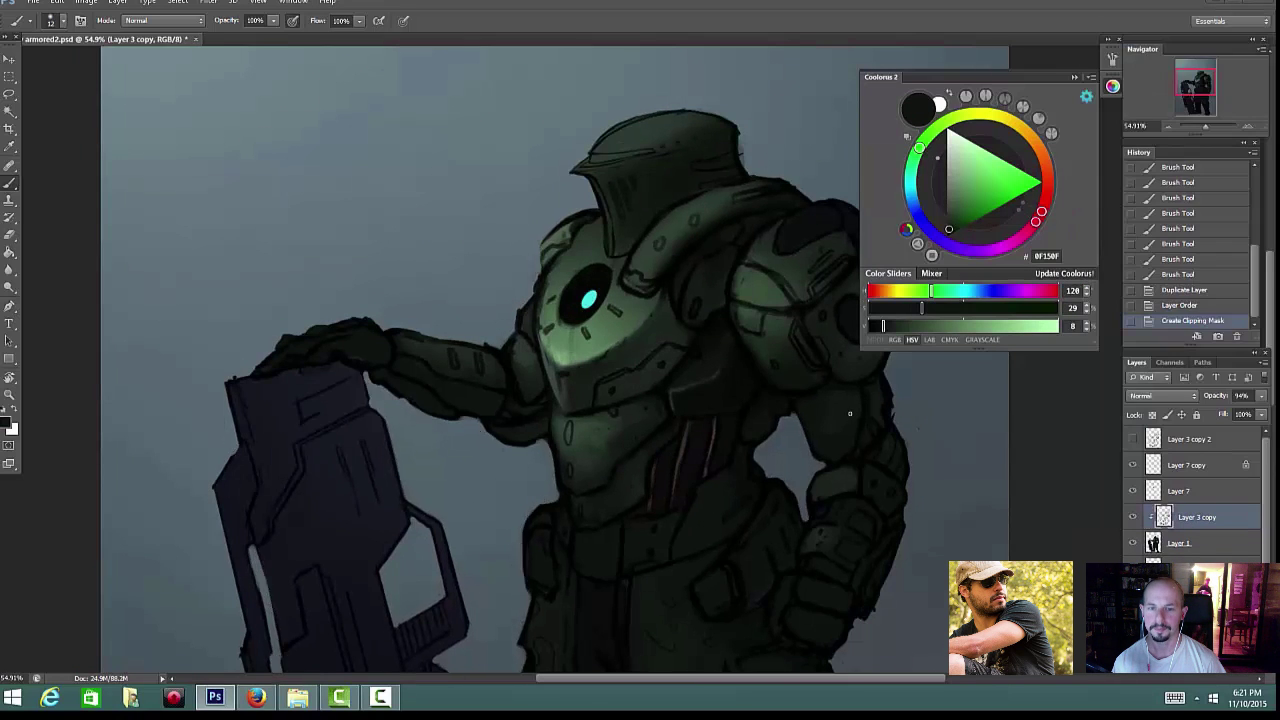
Step: Set the clipped line art layer's opacity to 40%
scroll(853, 415, down, 5)
click(1261, 396)
drag(1257, 413, 1228, 413)
Step: Erase the faded line art over the figure's legs, arms, helmet and weapon with a large eraser
key(e)
right_click(788, 386)
click(845, 423)
drag(667, 318, 685, 338)
click(797, 275)
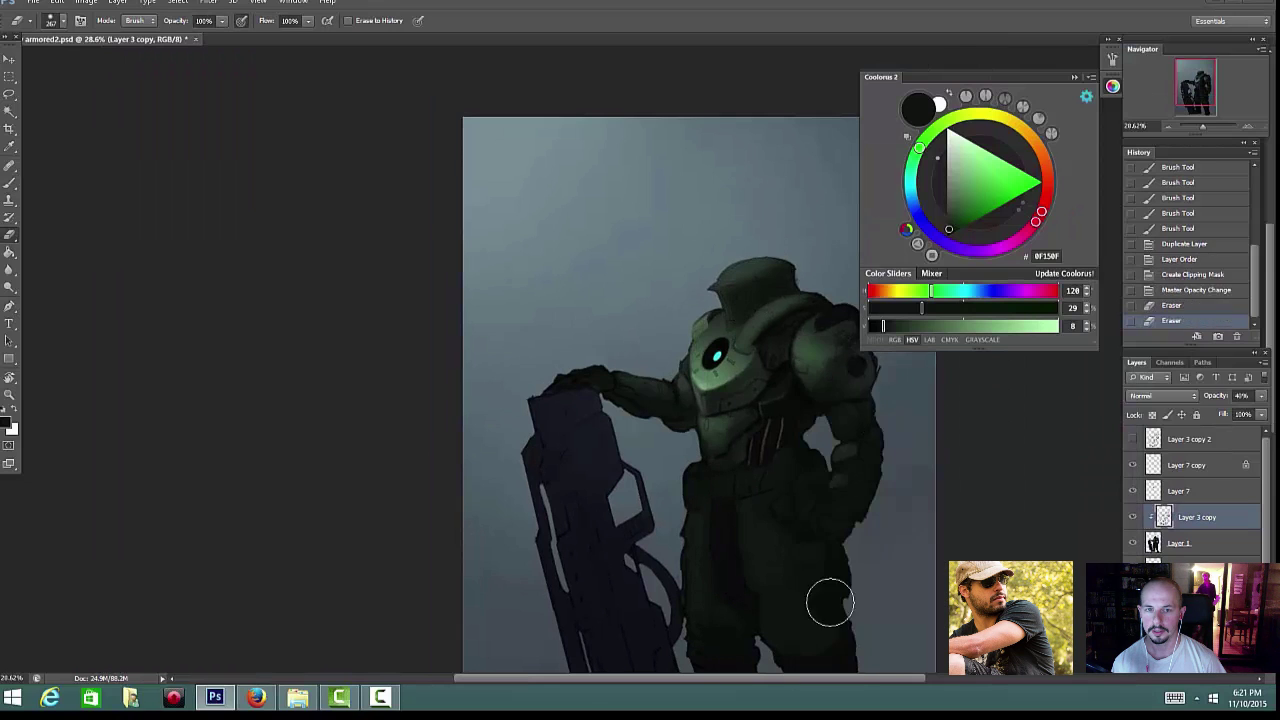
drag(830, 602, 826, 630)
drag(822, 640, 849, 501)
drag(682, 246, 747, 335)
scroll(809, 266, up, 6)
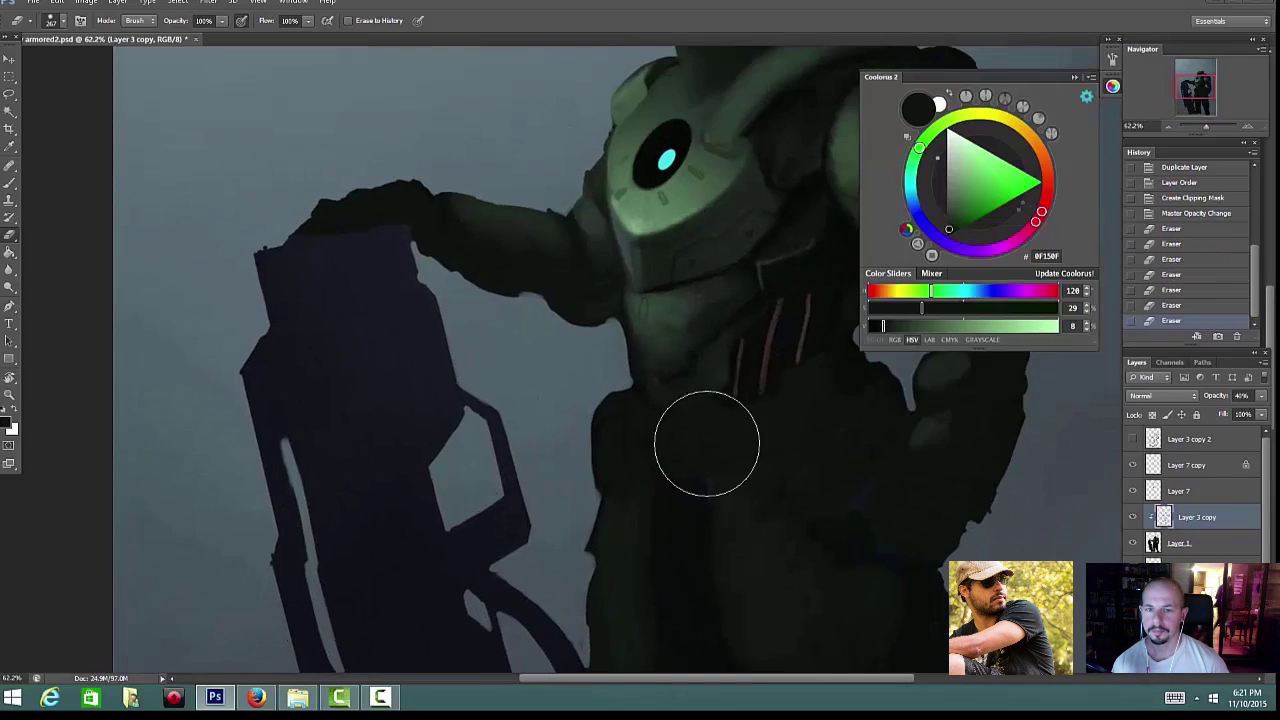
Step: Erase more line art around the torso with a smaller eraser and merge the clipped layer down into Layer 1
right_click(796, 331)
click(846, 358)
click(757, 165)
drag(650, 105, 621, 77)
scroll(741, 428, up, 2)
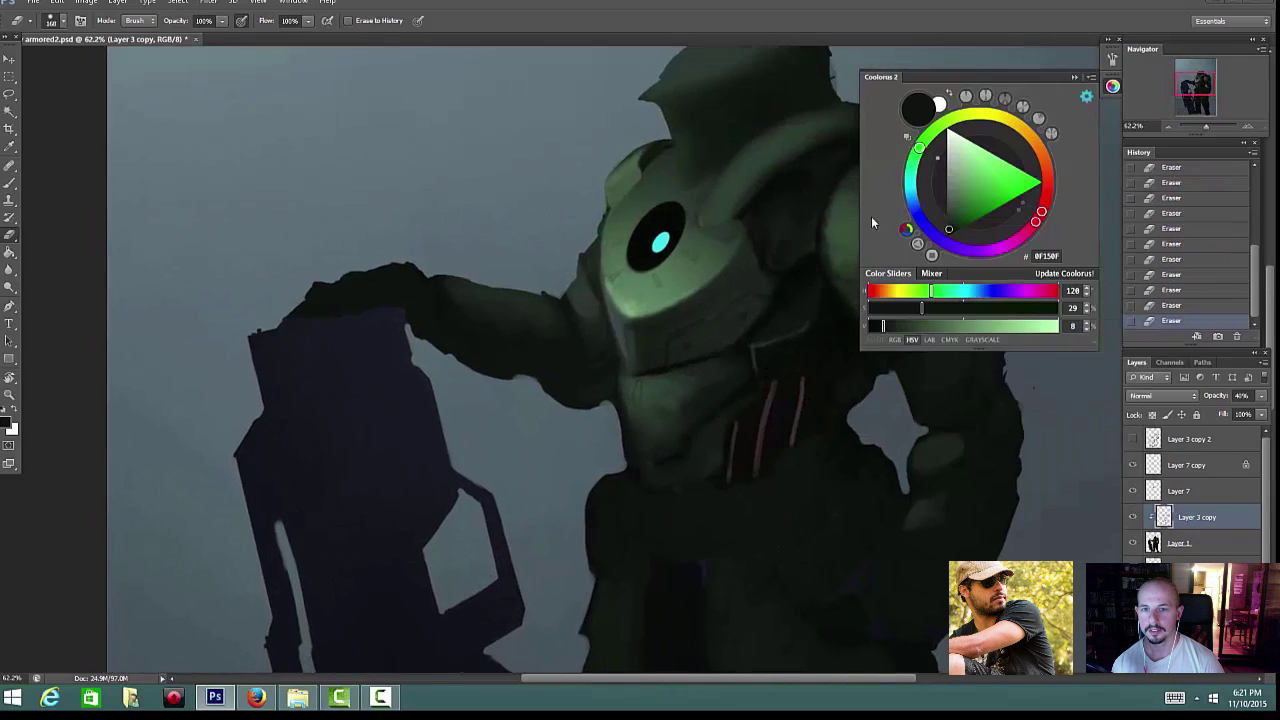
drag(814, 350, 740, 428)
right_click(1194, 514)
click(1133, 303)
Step: Paint a thin, stepped near-black panel line across the lower chest plate
key(b)
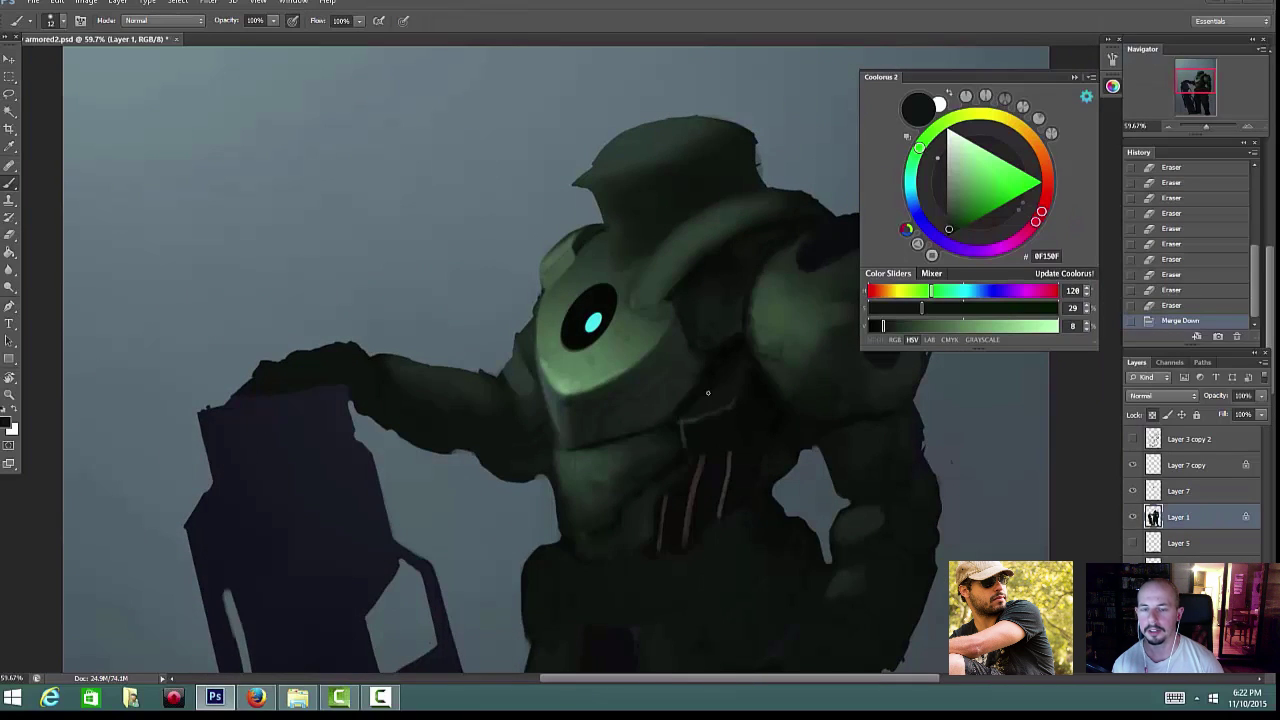
scroll(704, 388, up, 3)
alt+click(714, 360)
right_click(631, 374)
drag(529, 406, 527, 430)
drag(528, 412, 526, 438)
drag(527, 420, 525, 446)
drag(527, 428, 525, 452)
drag(526, 436, 525, 456)
drag(525, 444, 526, 458)
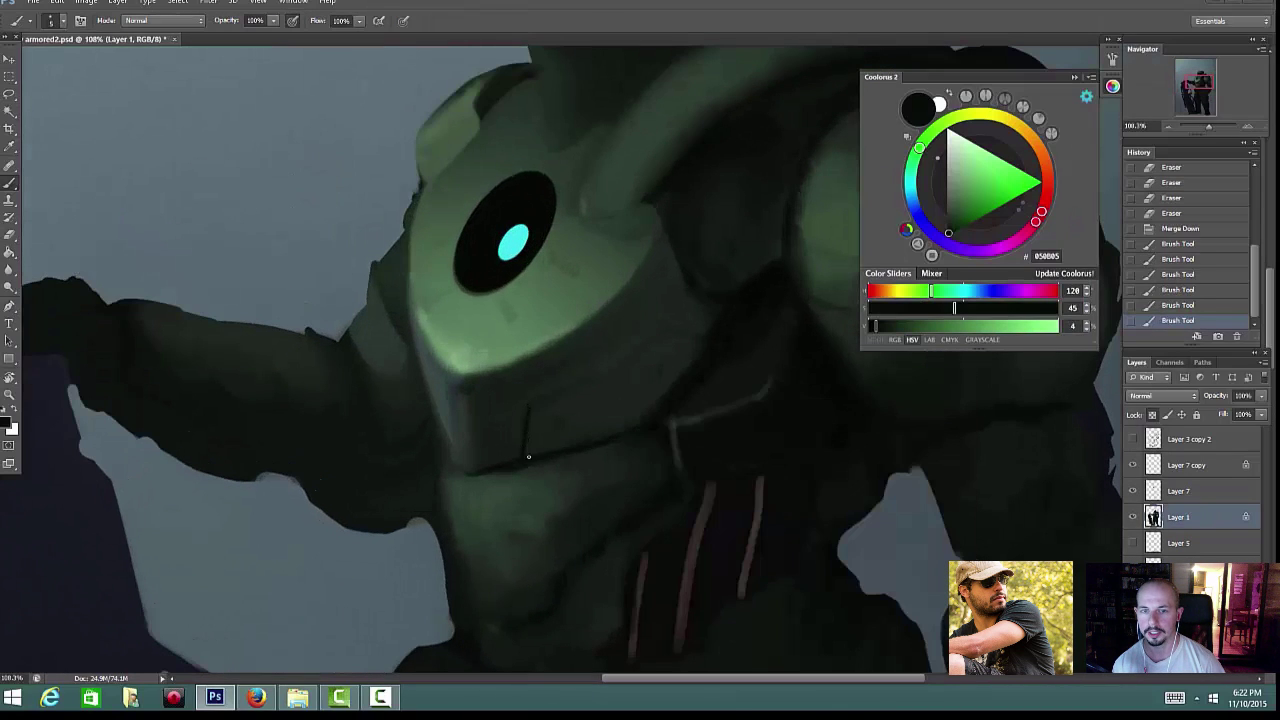
key(ctrl+z)
mouse_move(688, 342)
mouse_down()
mouse_move(704, 338)
mouse_move(668, 329)
mouse_up()
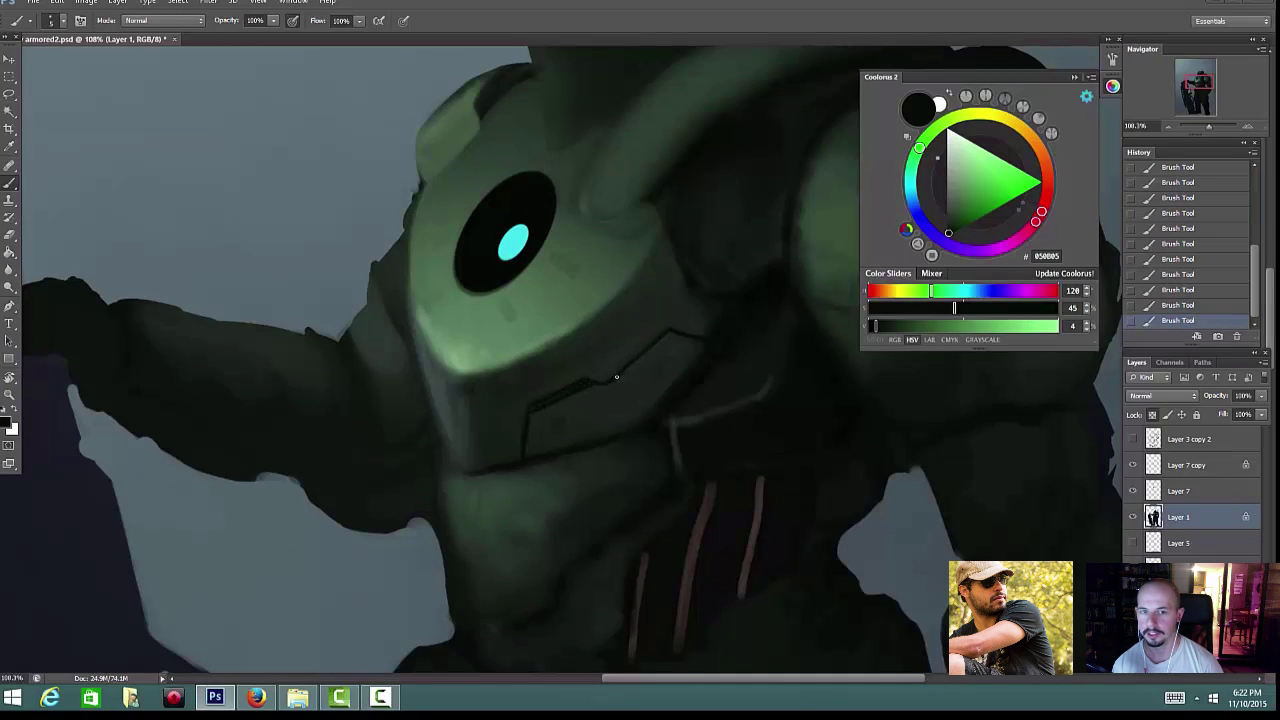
Step: Clean up the lower chest plate's panel line with sampled dark greens
alt+click(626, 363)
drag(681, 345, 686, 385)
alt+click(630, 368)
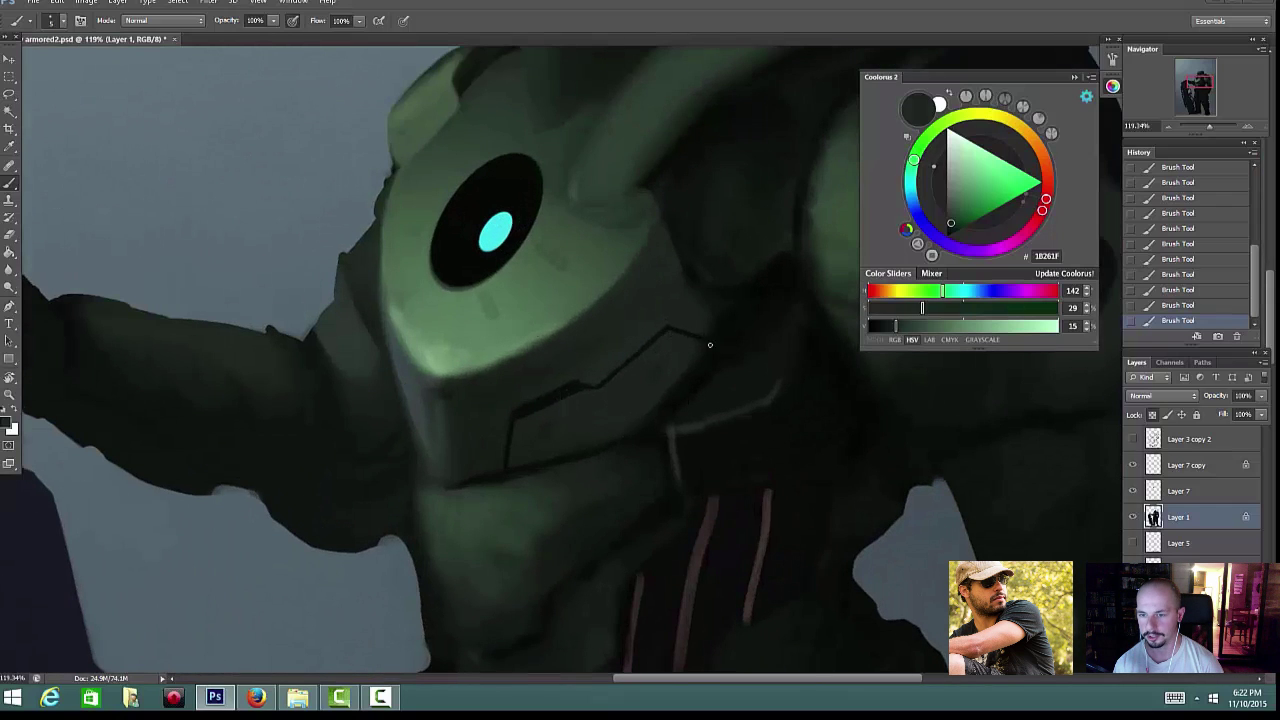
Step: Add a thin highlight along the underside of the chest panel line with a sampled light green
alt+click(516, 343)
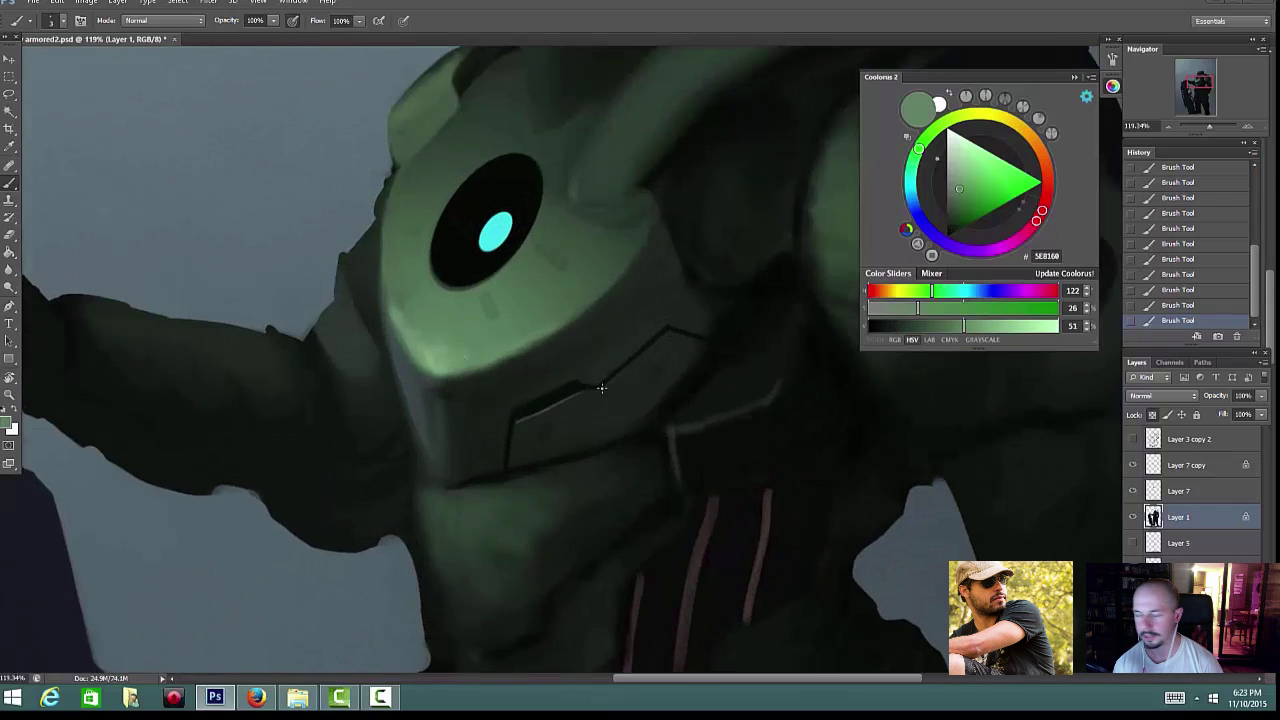
scroll(704, 344, down, 1)
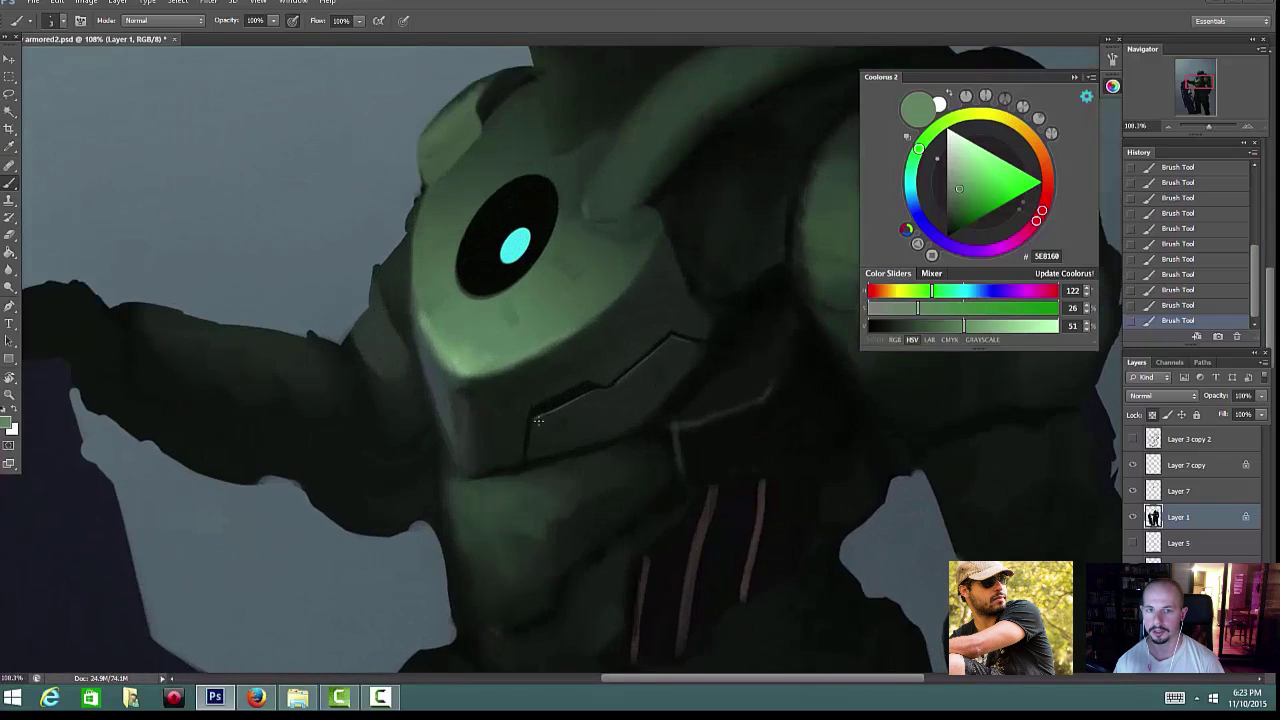
scroll(571, 484, down, 2)
scroll(594, 424, up, 4)
Step: Paint two small round bolt details inside the lower chest panel using sampled near-black and dark green
right_click(596, 373)
alt+click(576, 377)
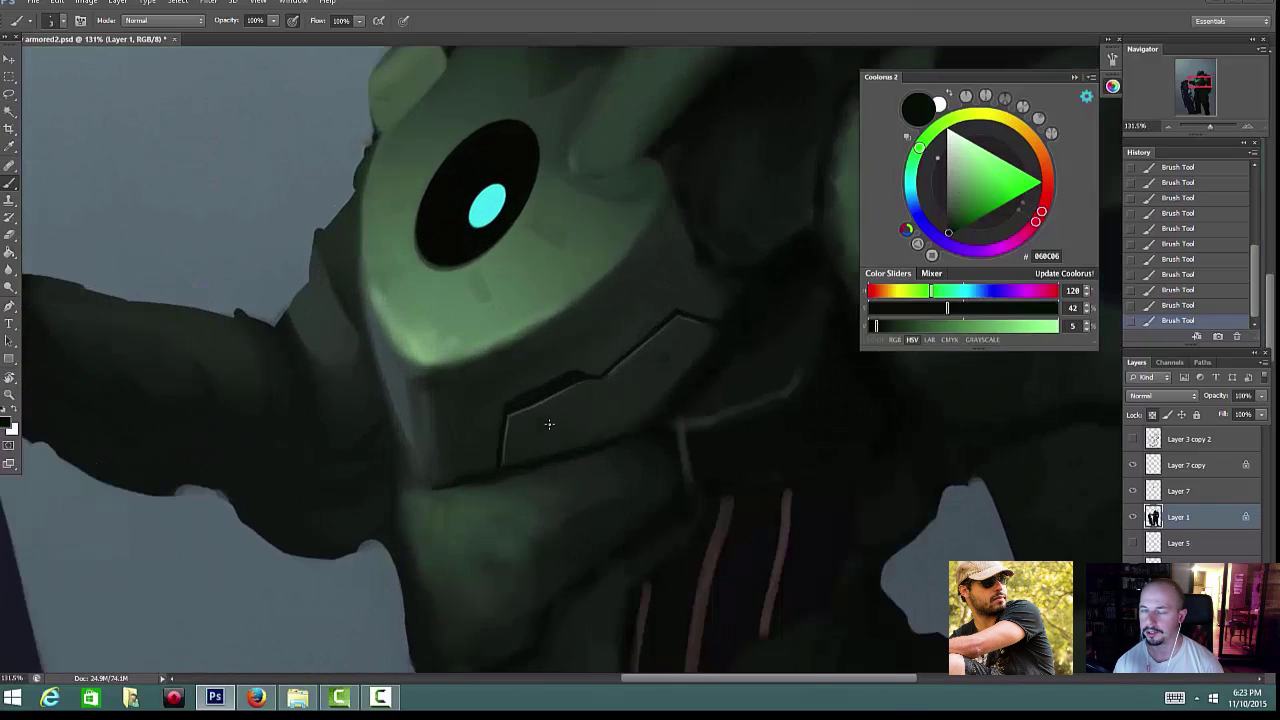
alt+click(577, 412)
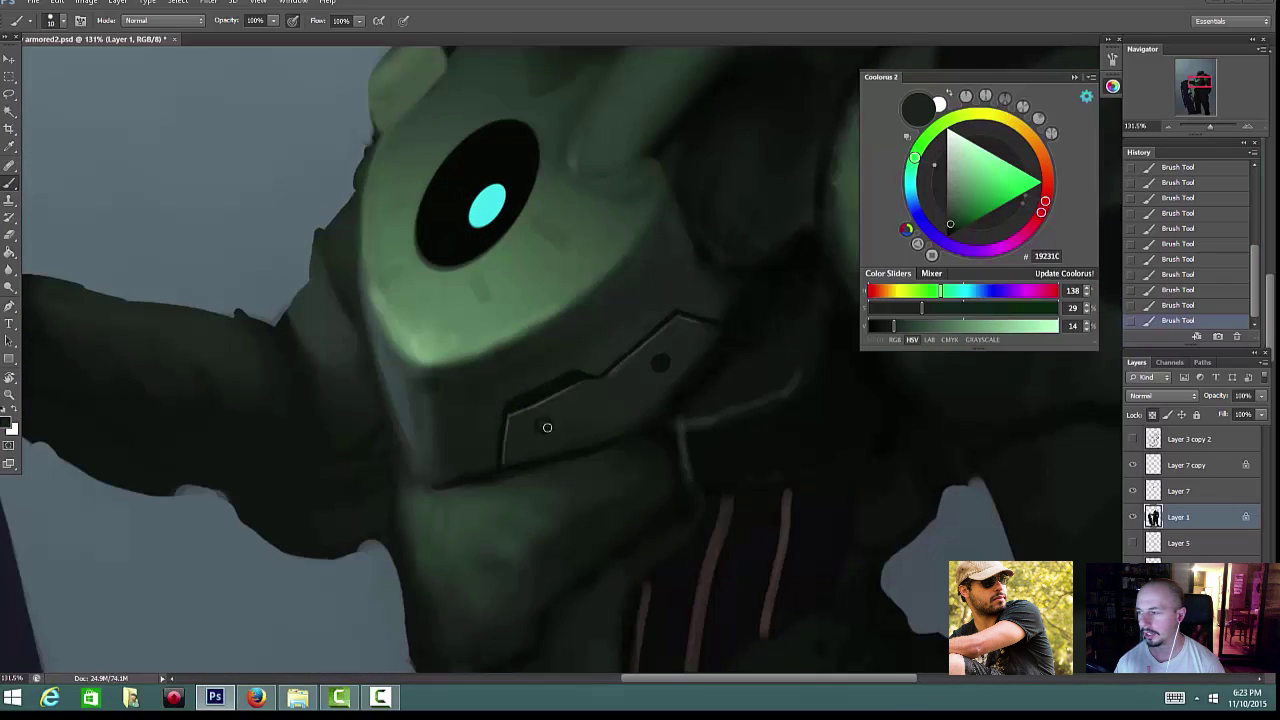
scroll(705, 572, down, 6)
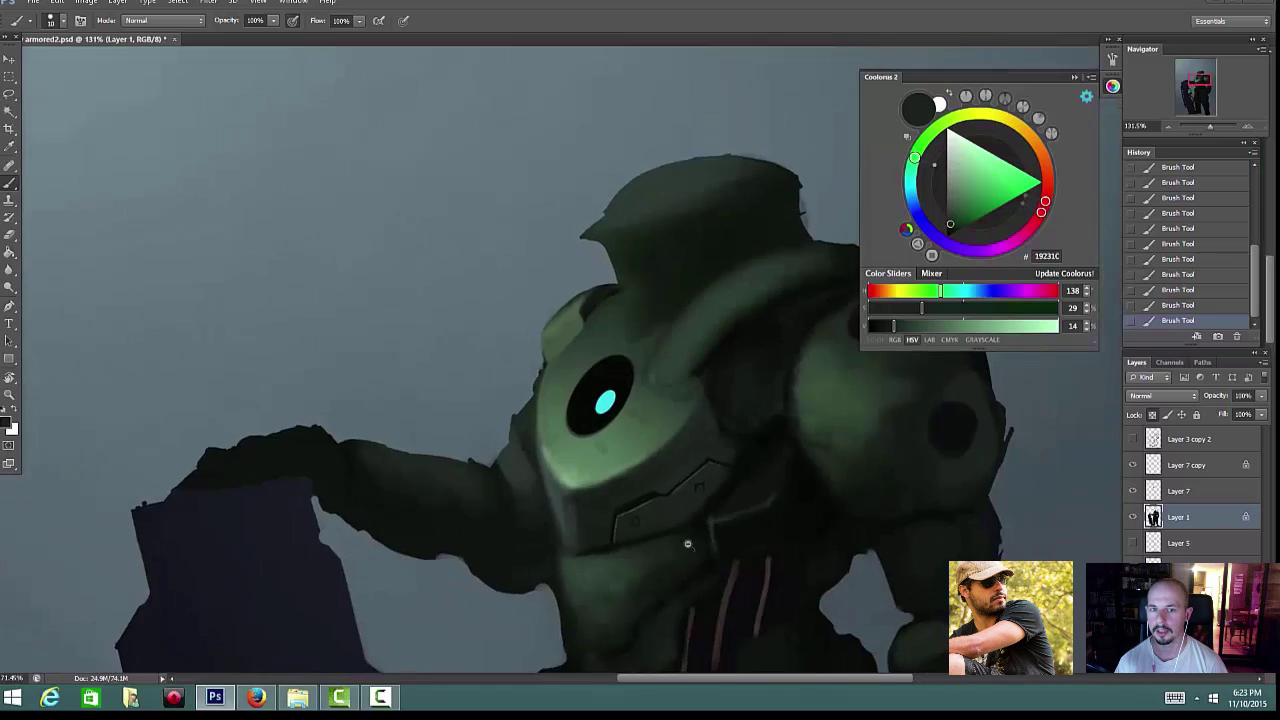
Step: Sharpen the chest plate's outer edge and lower corner with sampled dark and light greens and a smaller brush
scroll(540, 564, up, 4)
right_click(731, 470)
click(817, 569)
alt+click(625, 523)
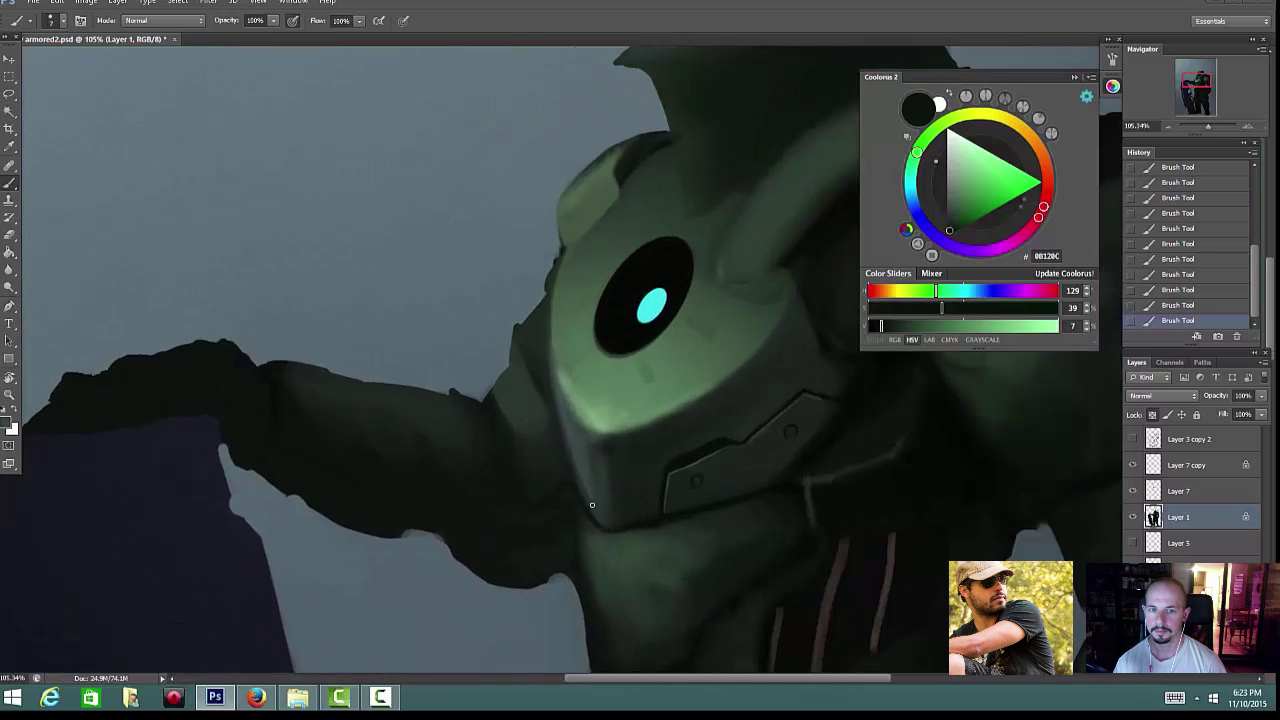
alt+click(570, 441)
scroll(620, 470, down, 1)
alt+click(568, 400)
drag(562, 414, 553, 335)
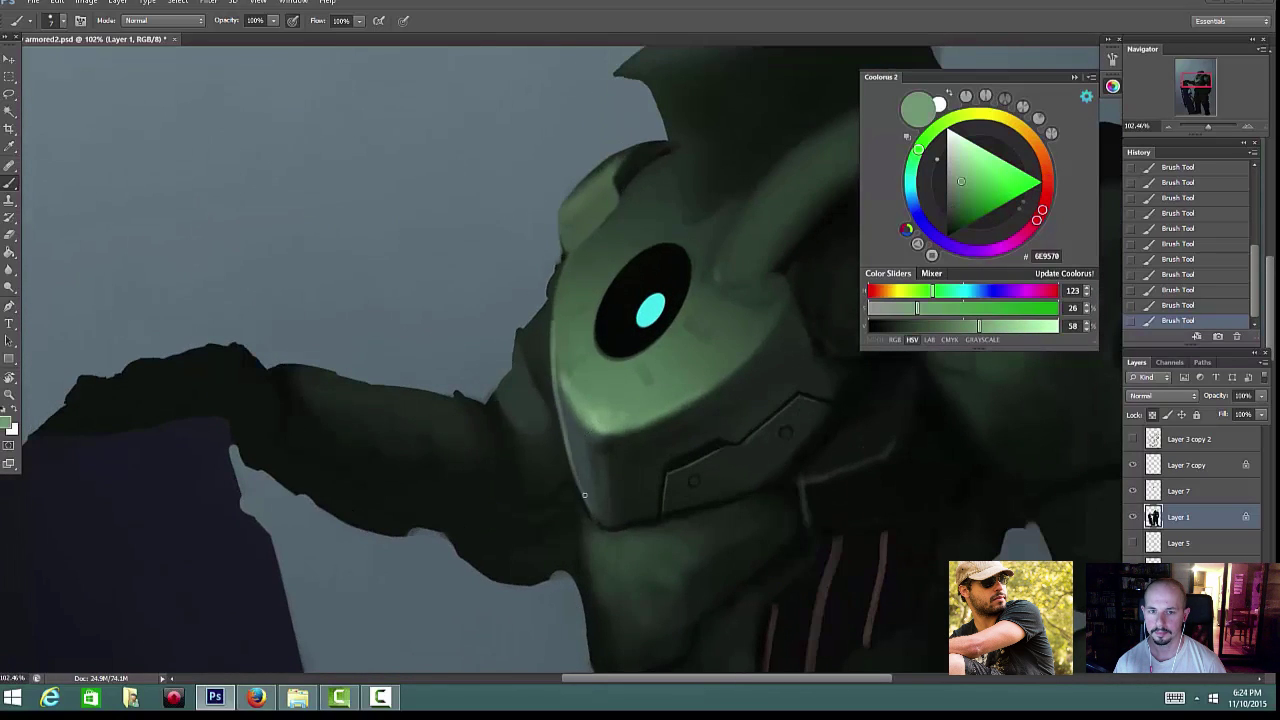
Step: Brighten the upper chest plate's outer edge and lower tip with a pale green highlight (H 104, S 25, B 88)
scroll(584, 494, down, 3)
scroll(580, 400, up, 3)
alt+click(575, 265)
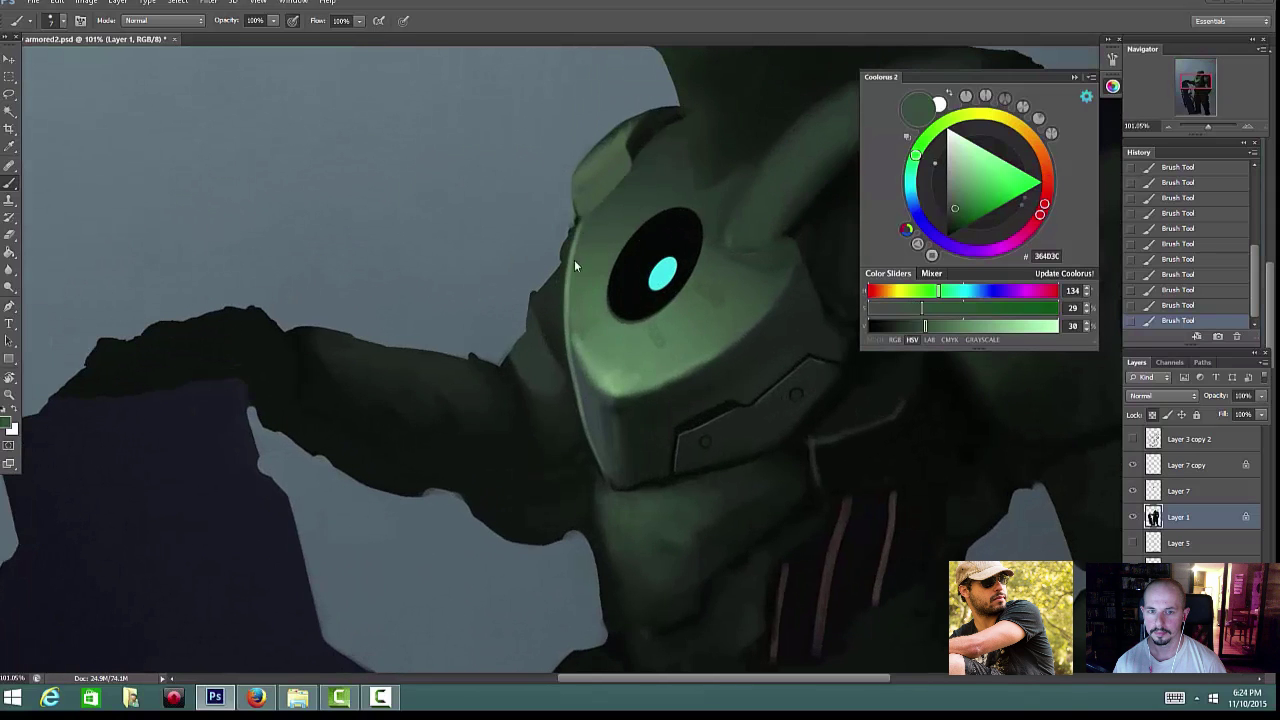
alt+click(571, 343)
mouse_move(955, 185)
mouse_down()
mouse_move(957, 166)
mouse_move(930, 135)
mouse_up()
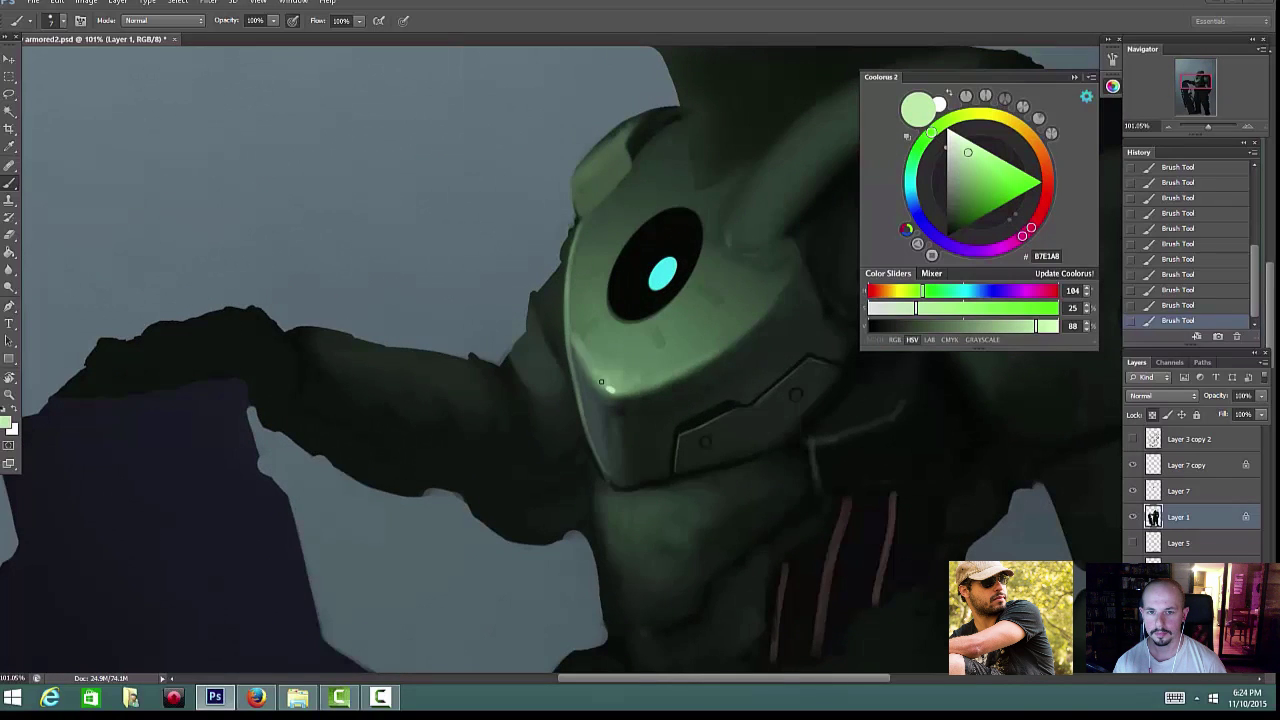
Step: Compare the whole figure with and without the latest highlight stroke and the painted layer
scroll(601, 382, down, 4)
scroll(651, 386, down, 3)
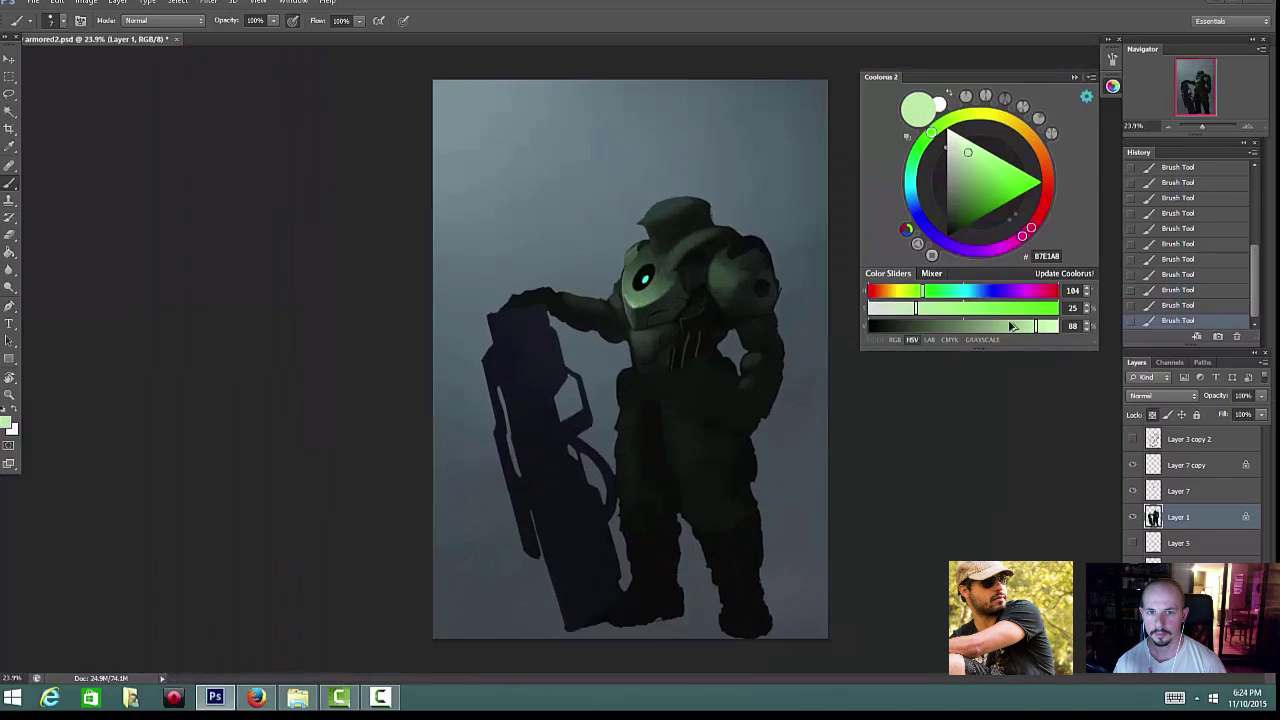
key(ctrl+z)
click(1133, 517)
key(ctrl+z)
key(ctrl+z)
key(ctrl+z)
Step: Touch up the lower chest plate's front with sampled dark greens and compare it with the line art
scroll(642, 336, up, 4)
alt+click(606, 291)
alt+click(606, 291)
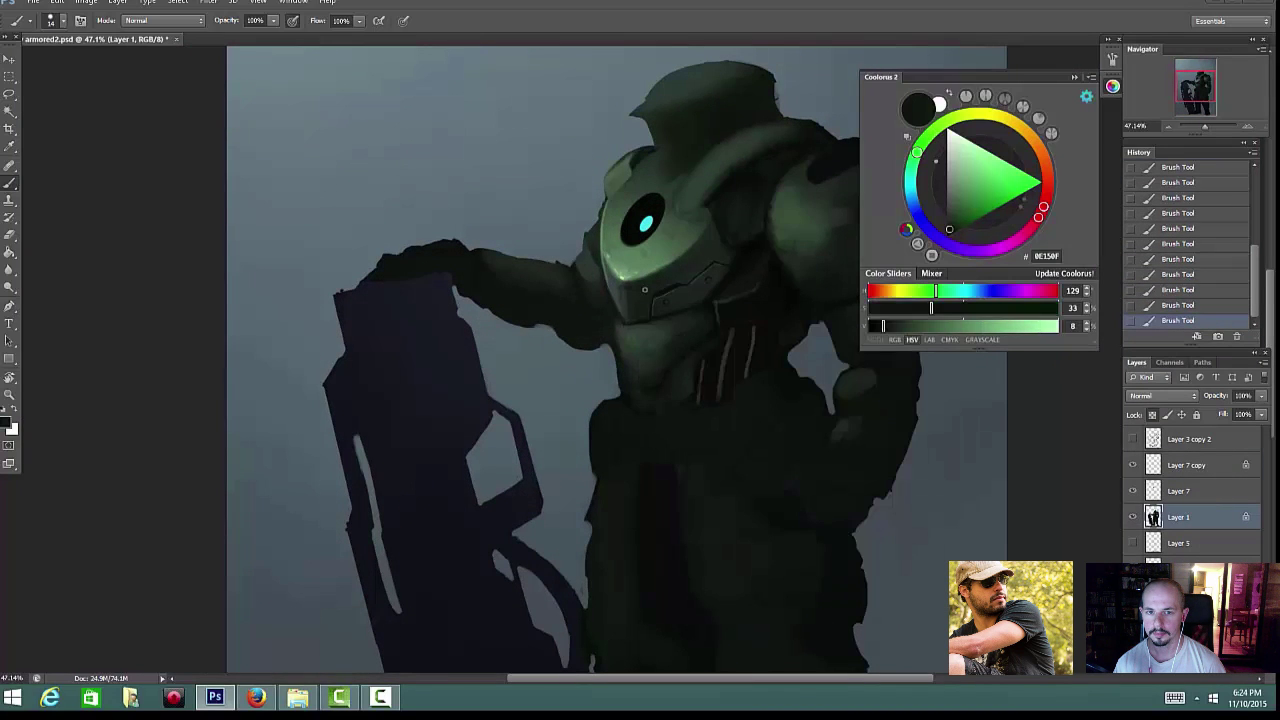
alt+click(619, 320)
click(1132, 439)
click(1132, 439)
click(1132, 439)
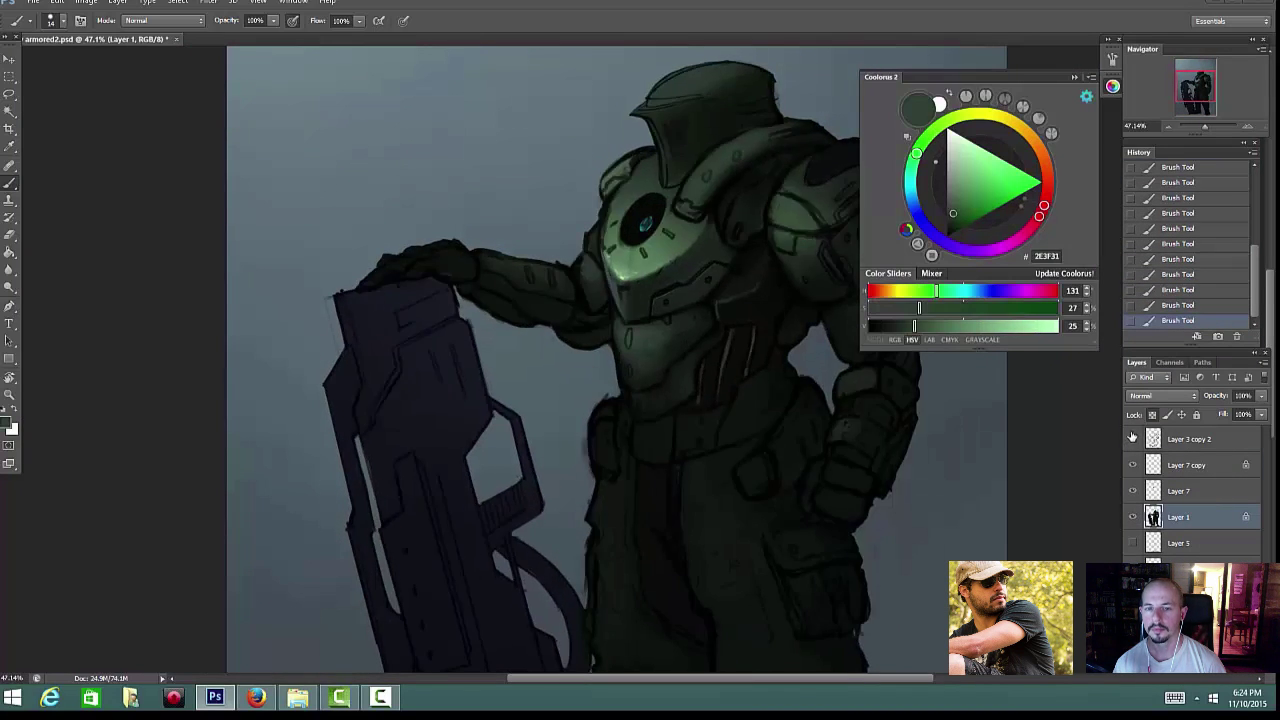
Step: Hide the line art and shade the far shoulder plate beside the chest with sampled dark and mid greens
click(1132, 439)
alt+click(603, 213)
right_click(614, 204)
alt+click(602, 230)
alt+click(606, 220)
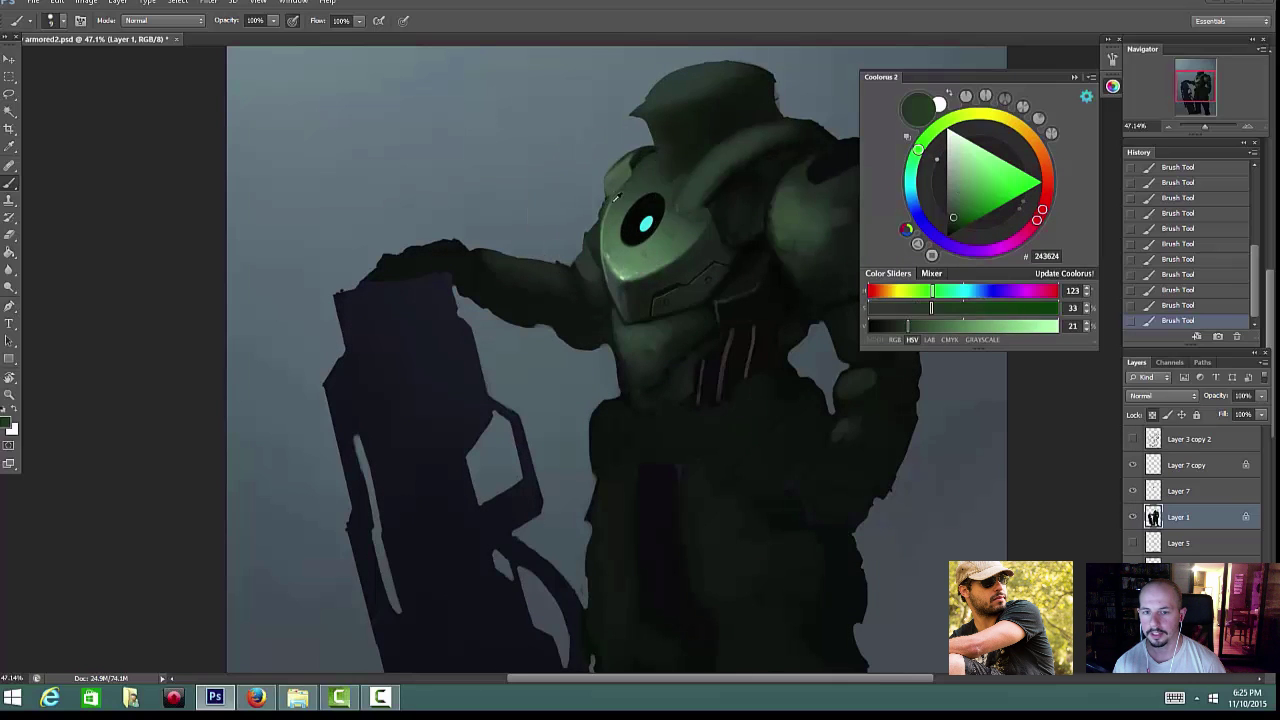
alt+click(613, 205)
Step: Flip the canvas horizontally
scroll(630, 222, down, 3)
click(87, 3)
mouse_move(130, 117)
click(273, 168)
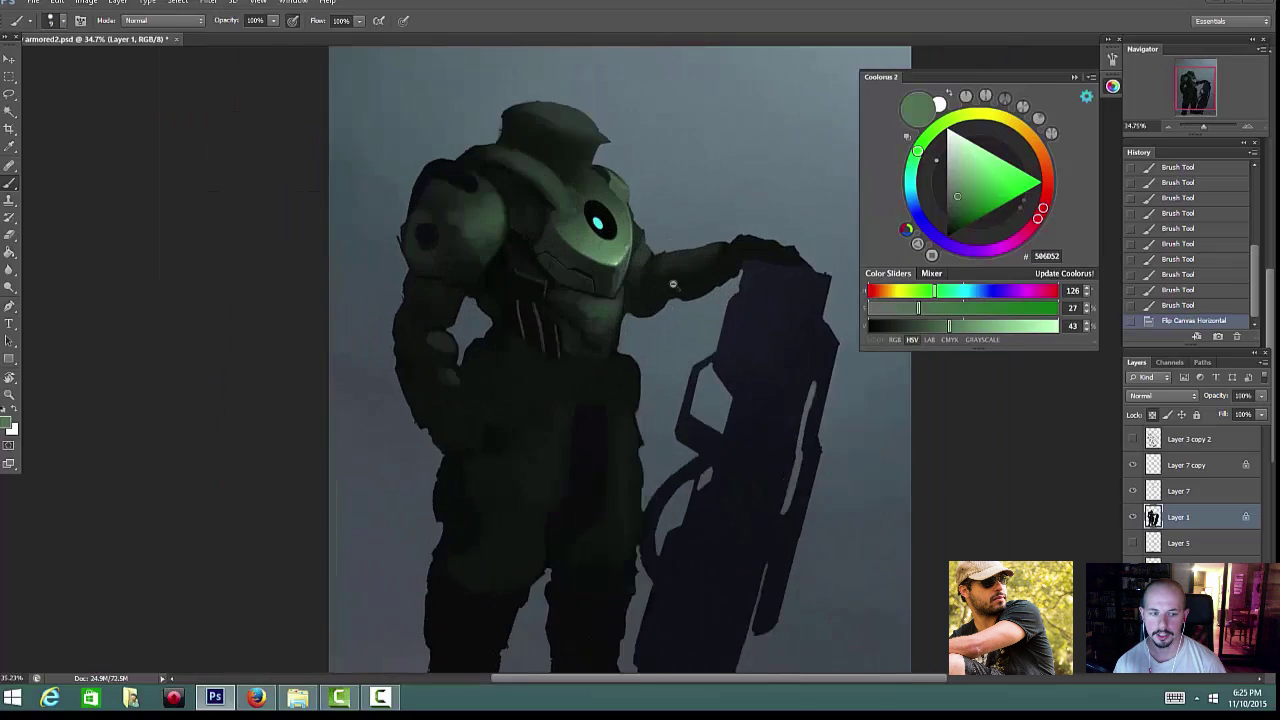
Step: Brighten the rim of the black chest emblem with the pale green highlight (H 104, S 25, B 88)
scroll(645, 246, up, 9)
drag(645, 246, 683, 368)
alt+click(625, 385)
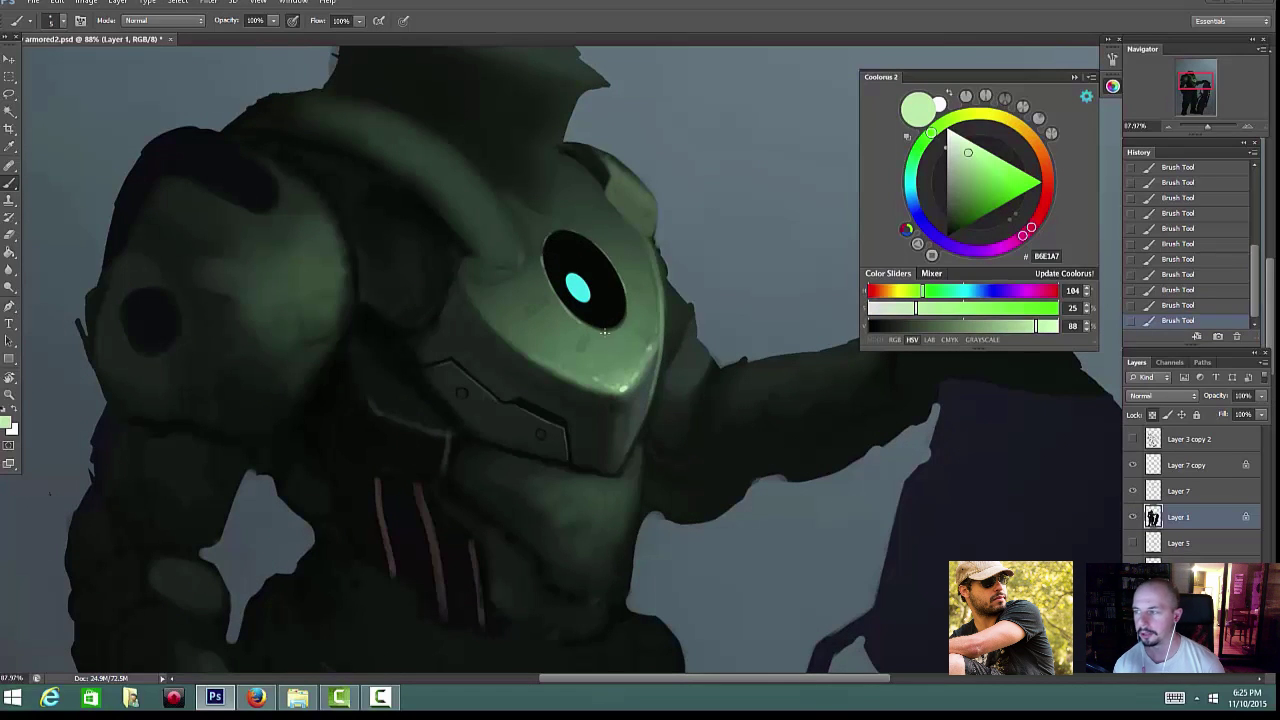
scroll(638, 301, down, 5)
scroll(638, 301, up, 5)
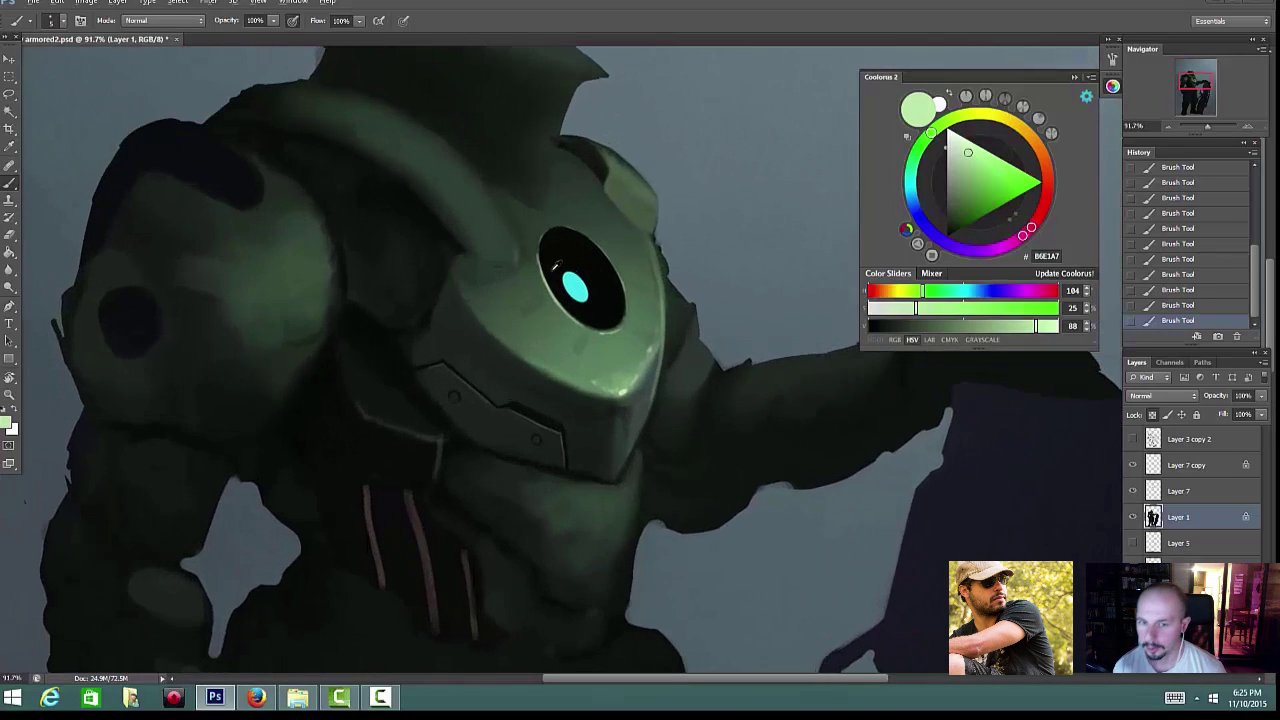
Step: Paint short dark slots around the chest emblem with near-black green (H 120, S 44, B 4)
alt+click(556, 266)
drag(521, 309, 538, 298)
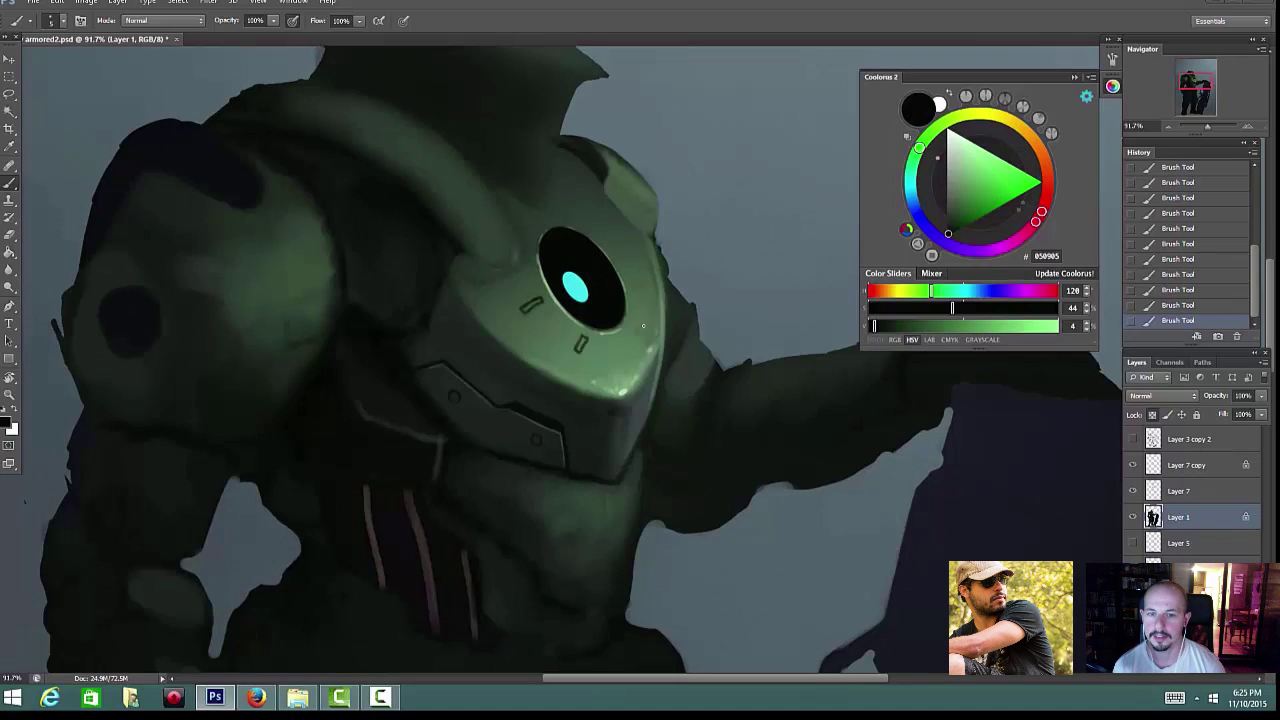
right_click(643, 325)
key(Escape)
alt+click(645, 348)
alt+click(607, 282)
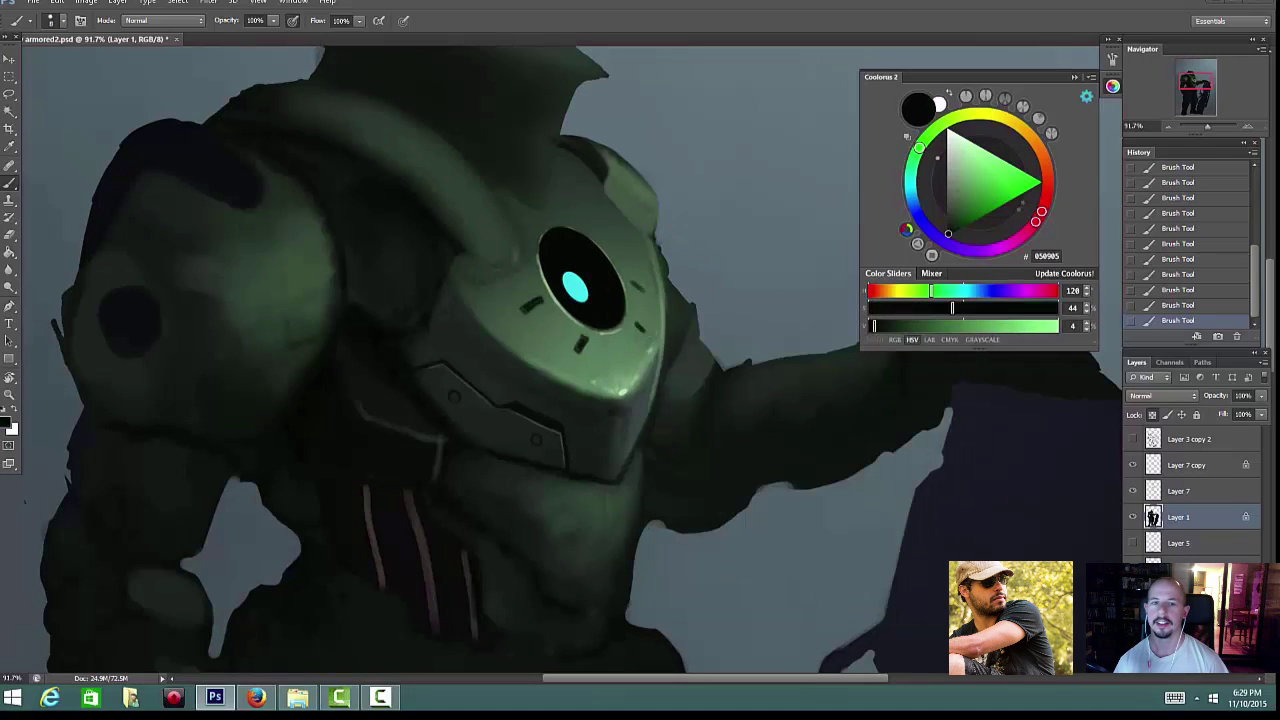
Step: Blend the chest plate's lower front and outer edge with sampled light and dark greens and a changed brush size
scroll(649, 367, down, 3)
scroll(649, 367, up, 4)
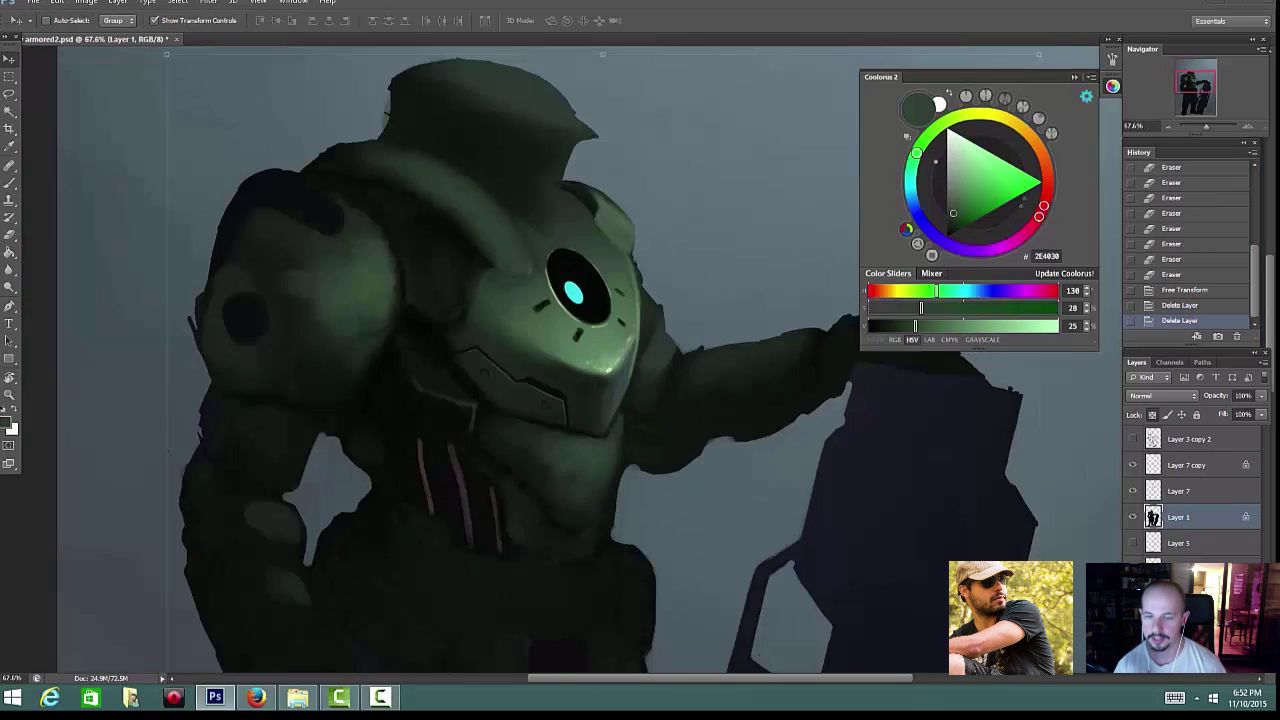
alt+click(510, 307)
right_click(578, 345)
alt+click(563, 363)
mouse_move(563, 363)
mouse_down()
mouse_move(648, 343)
mouse_move(612, 376)
mouse_move(632, 354)
mouse_up()
right_click(662, 354)
click(686, 381)
alt+click(630, 340)
alt+click(628, 339)
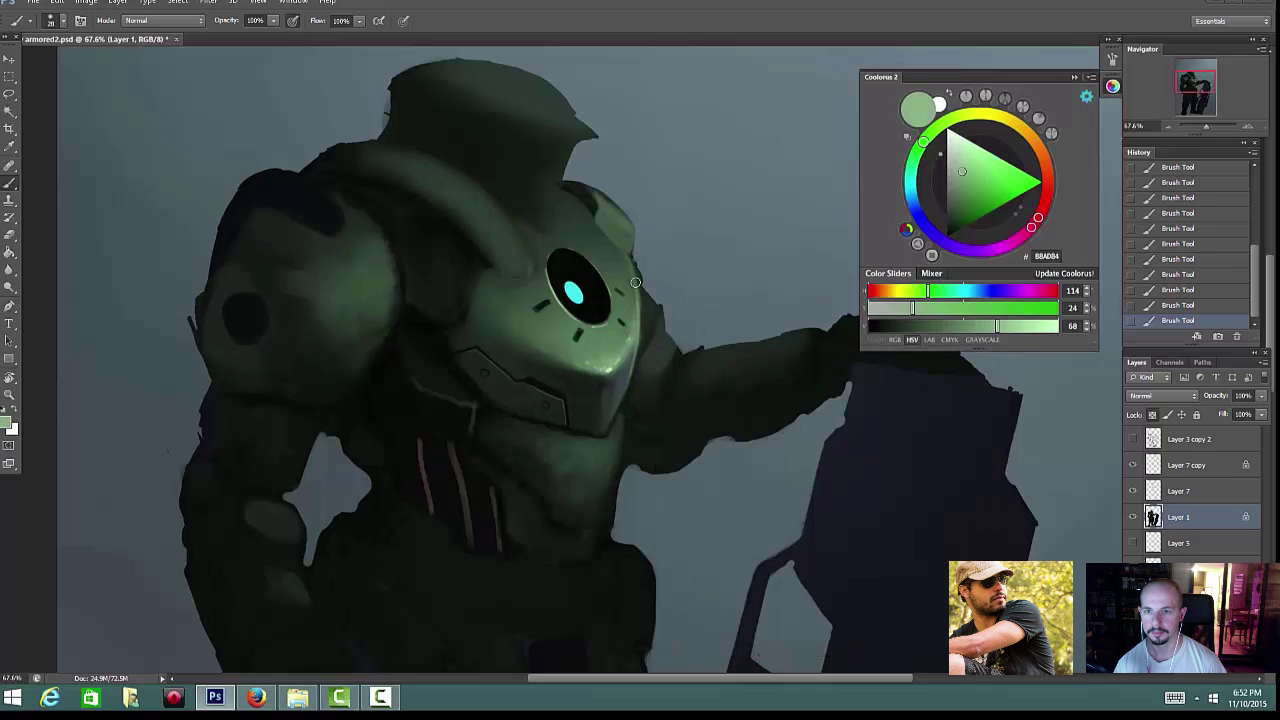
Step: Refine the transition between the chest plate's outer edge and the outstretched arm with sampled dark greens
right_click(638, 284)
alt+click(623, 338)
right_click(657, 314)
click(686, 346)
alt+click(669, 373)
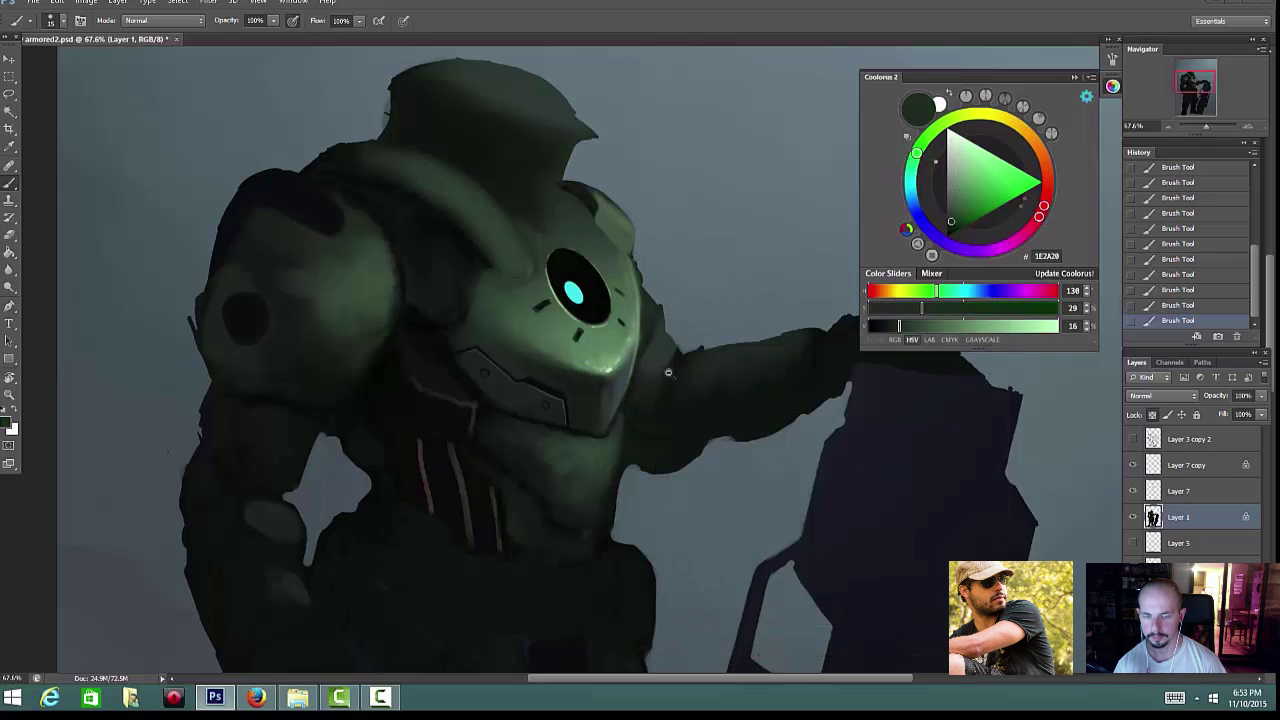
Step: Compare the painted figure with and without the line art layer
scroll(670, 374, down, 3)
click(1134, 439)
click(1134, 439)
click(1134, 439)
click(1134, 439)
click(1134, 439)
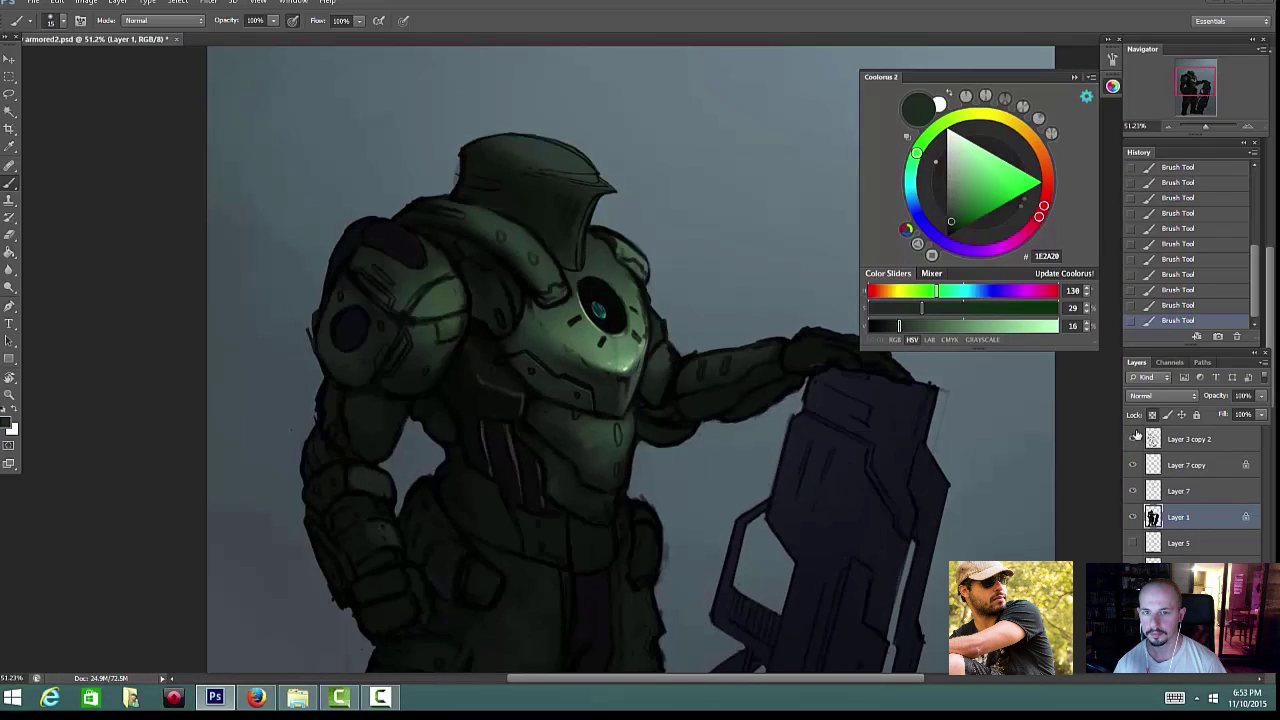
click(1134, 439)
Step: Draw a thin stepped panel line around the chest emblem with a smaller brush in near-black green (H 120, S 33, B 4)
scroll(594, 349, up, 3)
alt+click(565, 309)
key([)
key([)
key([)
right_click(551, 318)
click(543, 320)
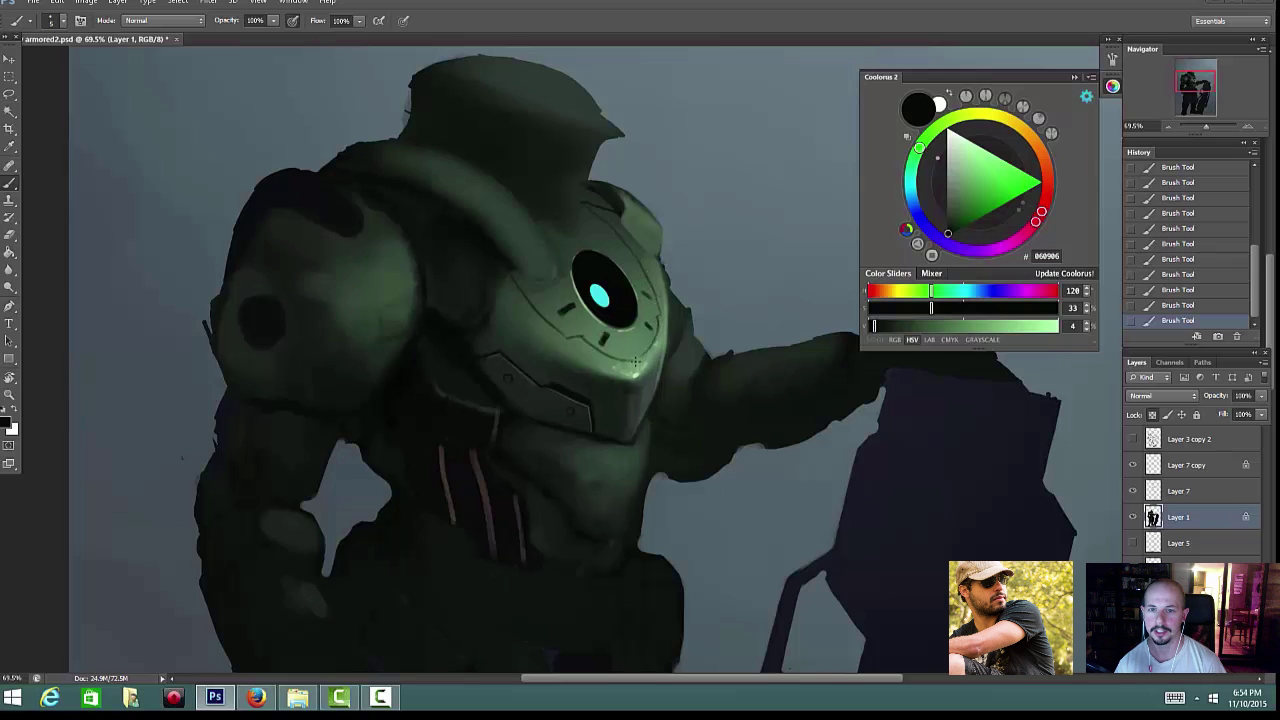
mouse_move(685, 352)
mouse_down()
mouse_move(617, 352)
mouse_move(704, 352)
mouse_up()
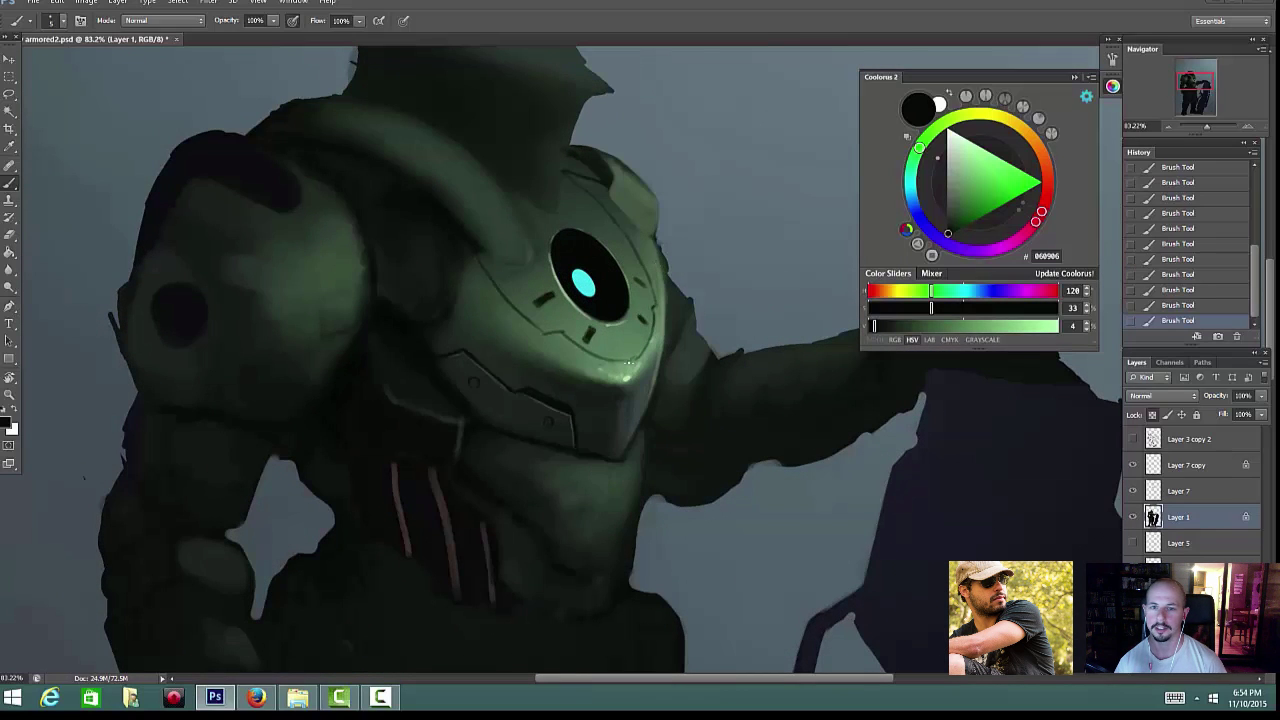
Step: Paint two parallel slanted dark slots on the chest plate between the emblem panel and the lower trim
scroll(494, 280, down, 3)
scroll(501, 347, up, 2)
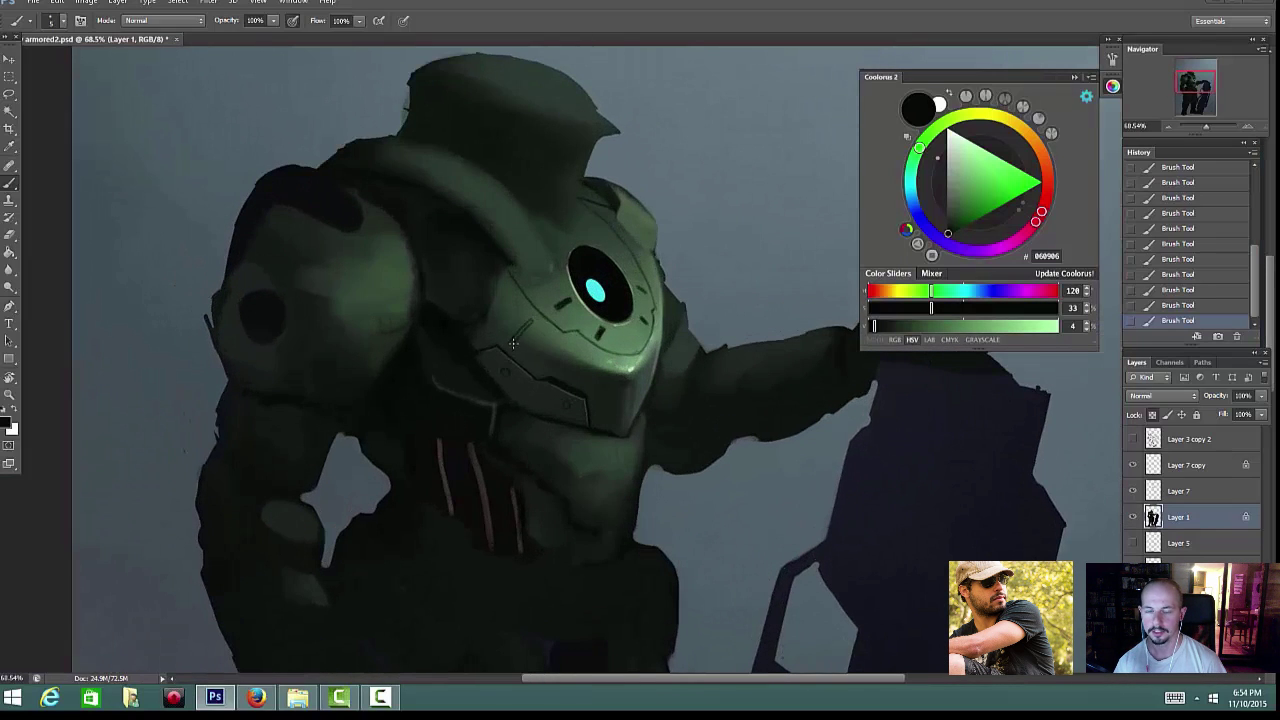
scroll(606, 362, up, 2)
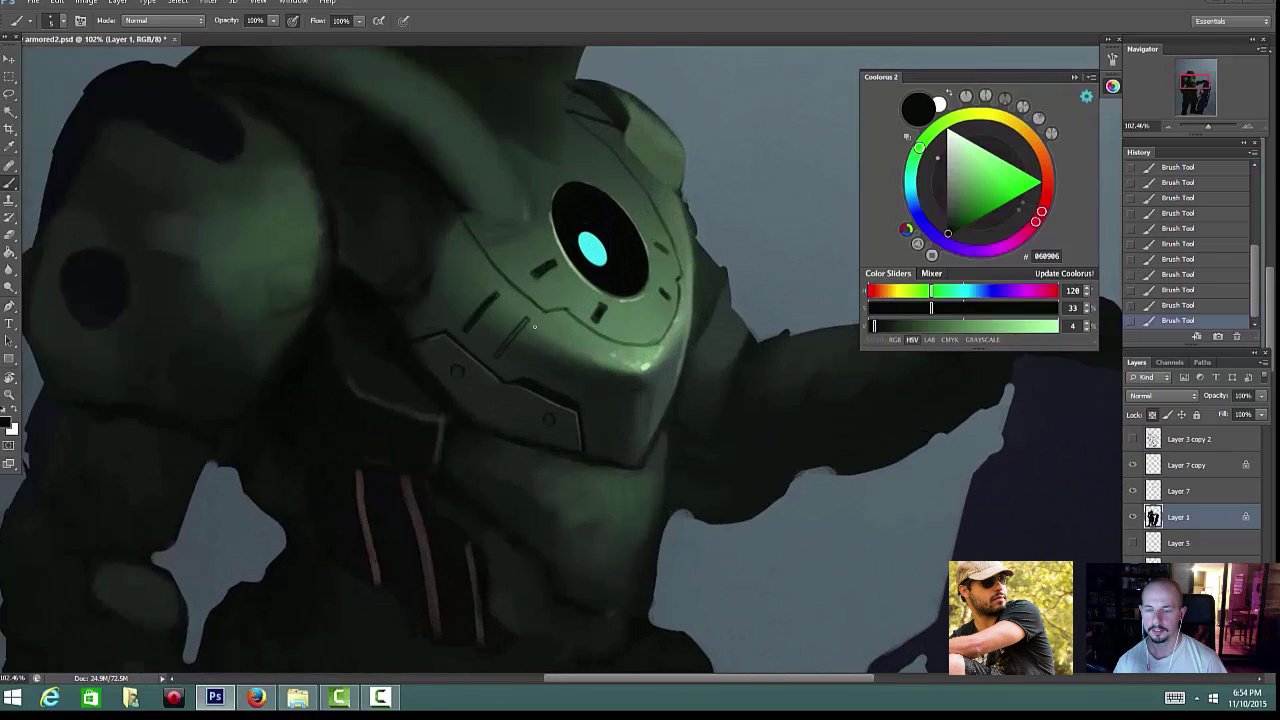
mouse_move(559, 326)
mouse_down()
mouse_move(470, 326)
mouse_move(590, 326)
mouse_up()
Step: Thin and soften the two slanted chest slots with sampled dark greens and a 10 px brush
alt+click(450, 318)
right_click(463, 314)
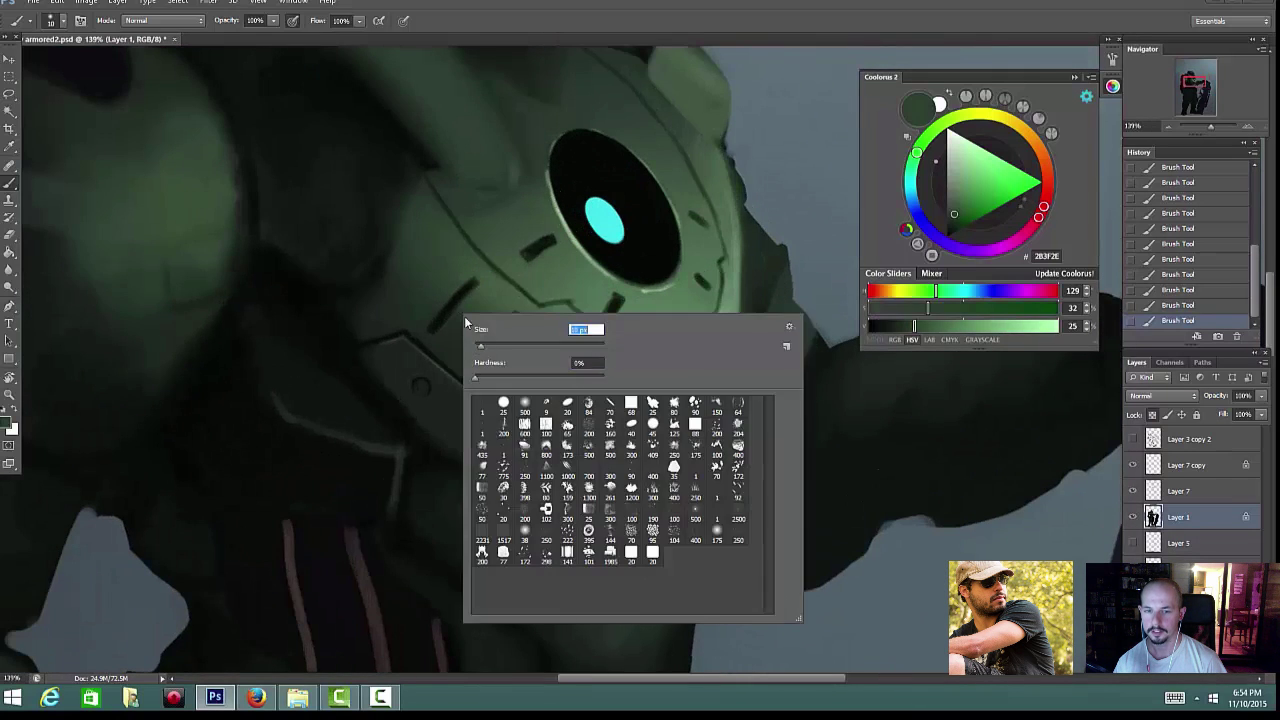
text(10)
key(Return)
alt+click(433, 329)
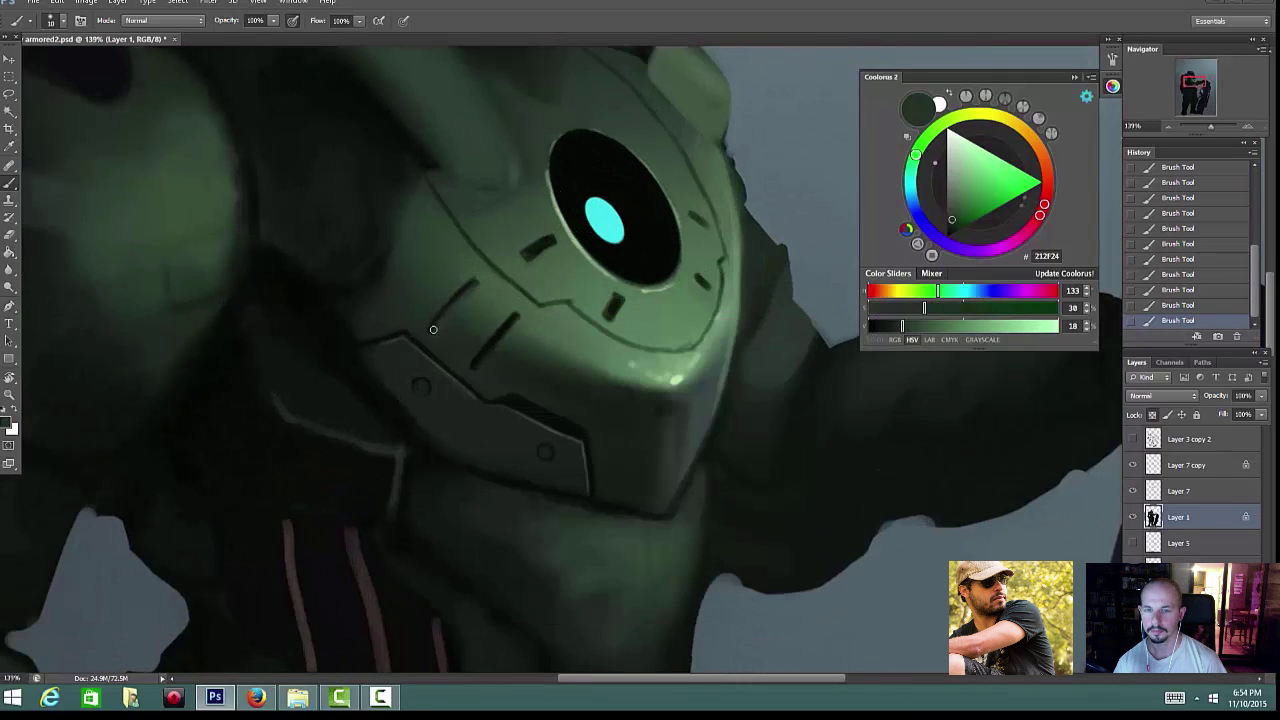
scroll(515, 335, up, 1)
alt+click(449, 271)
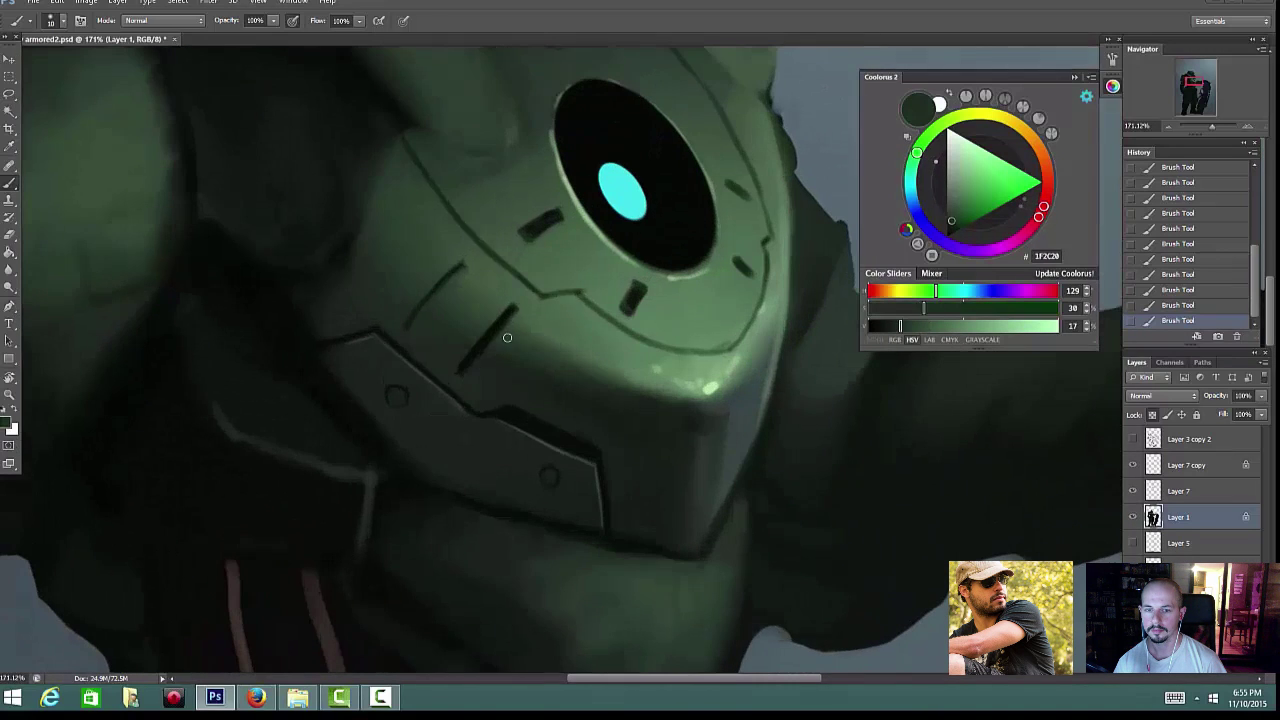
alt+click(505, 339)
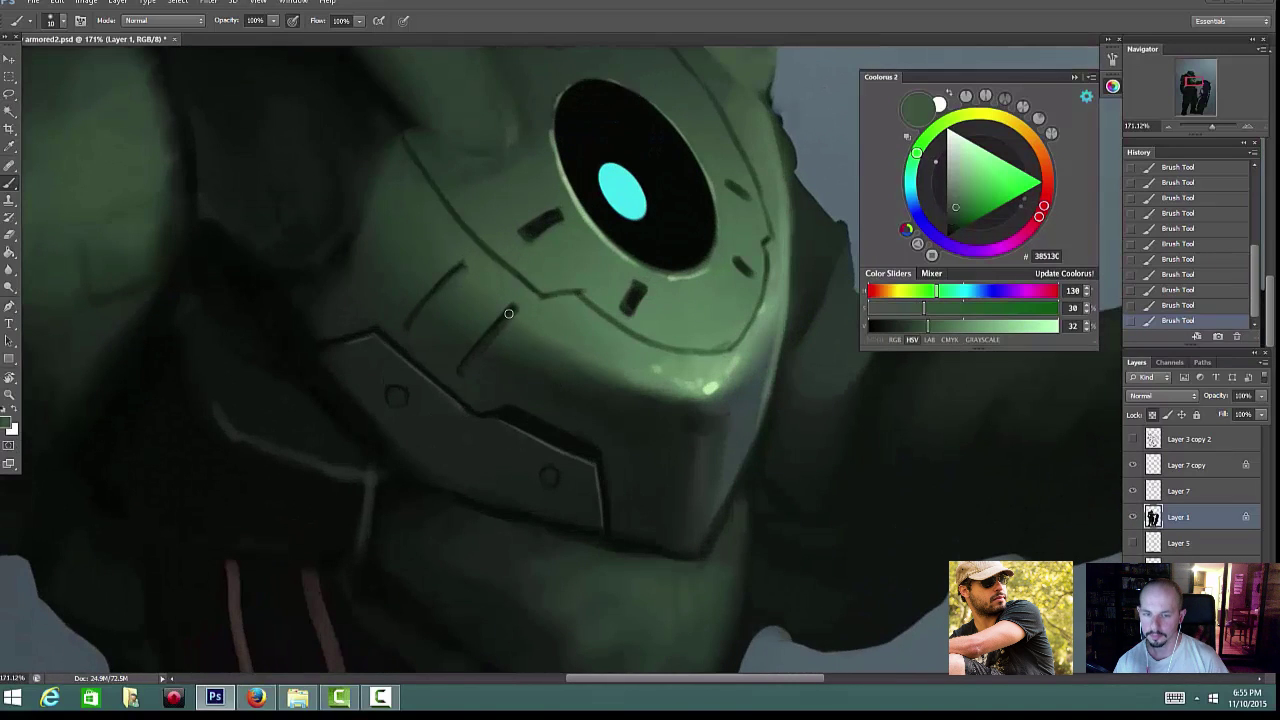
Step: Redefine the two slanted chest slots with near-black green (H 120, S 44, B 4)
right_click(524, 314)
click(538, 349)
alt+click(513, 309)
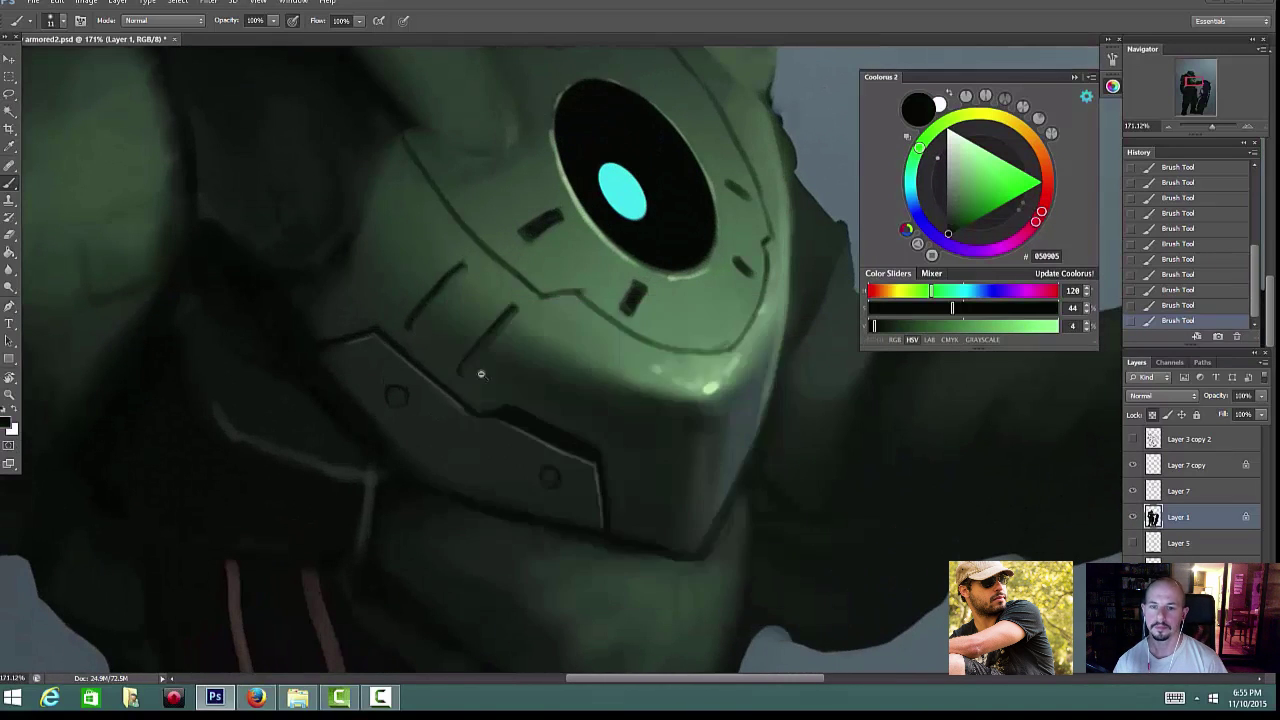
scroll(440, 291, down, 3)
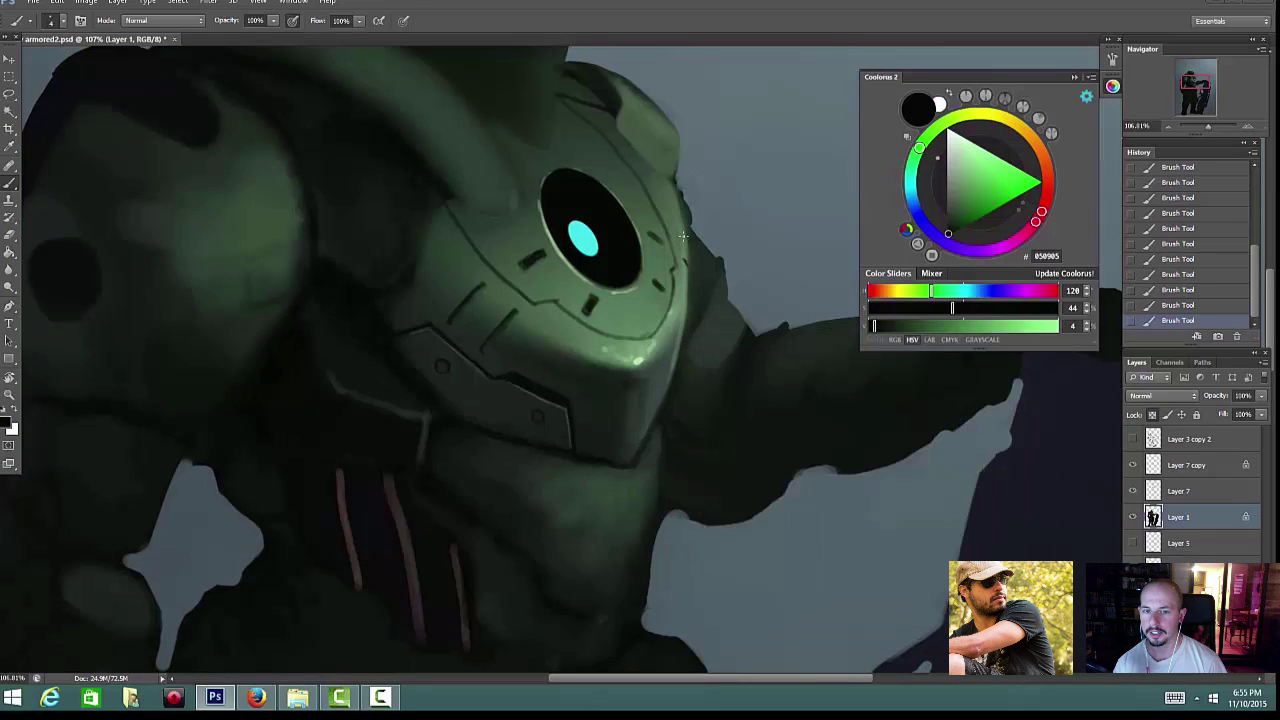
Step: Compare the chest plate with and without the latest brush strokes by undoing and redoing them
key(ctrl+alt+z)
key(ctrl+alt+z)
key(ctrl+alt+z)
key(ctrl+shift+z)
key(ctrl+shift+z)
key(ctrl+shift+z)
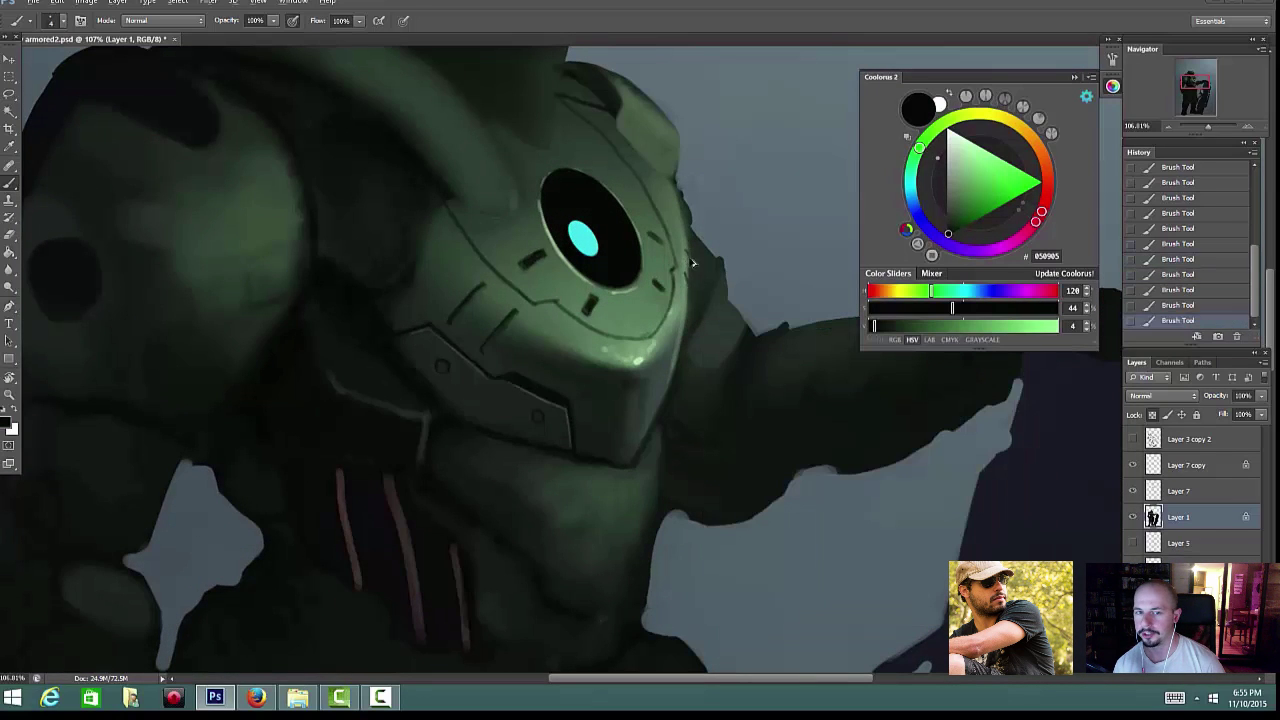
scroll(692, 262, down, 2)
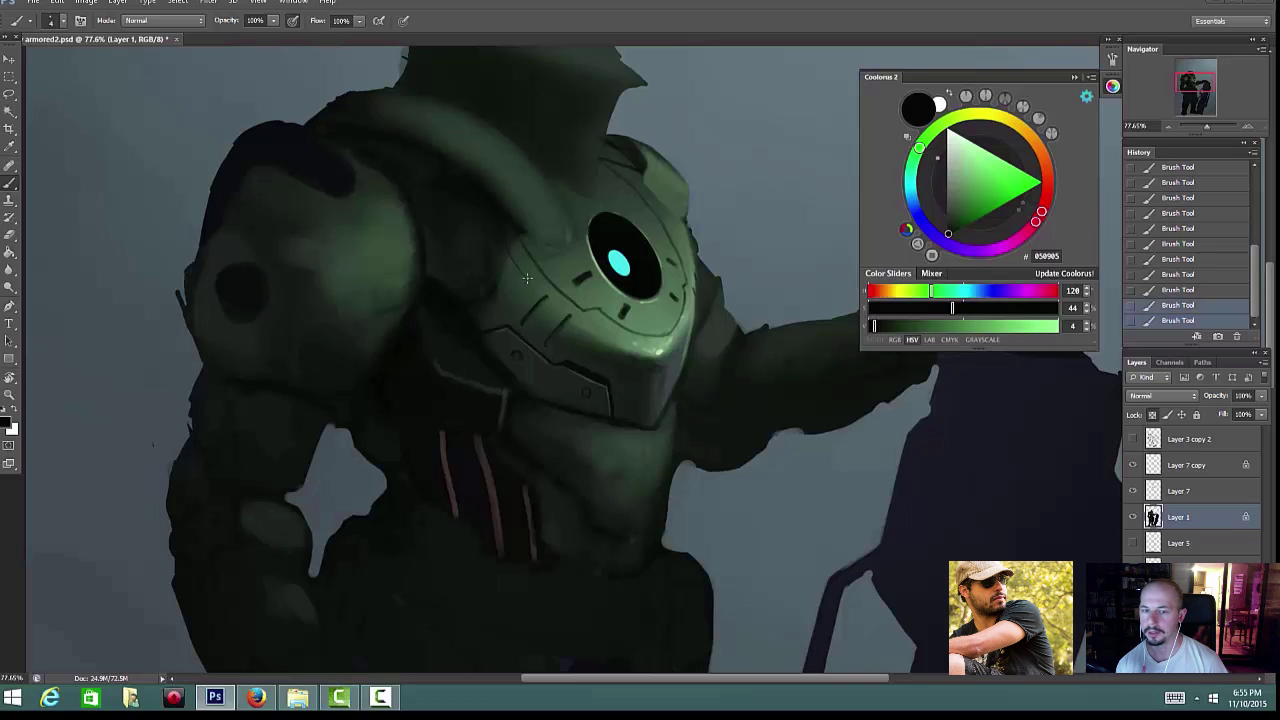
Step: Add an angled panel line at the chest plate's inner side and edge the panel lines with sampled green highlights
drag(545, 298, 600, 298)
alt+click(476, 291)
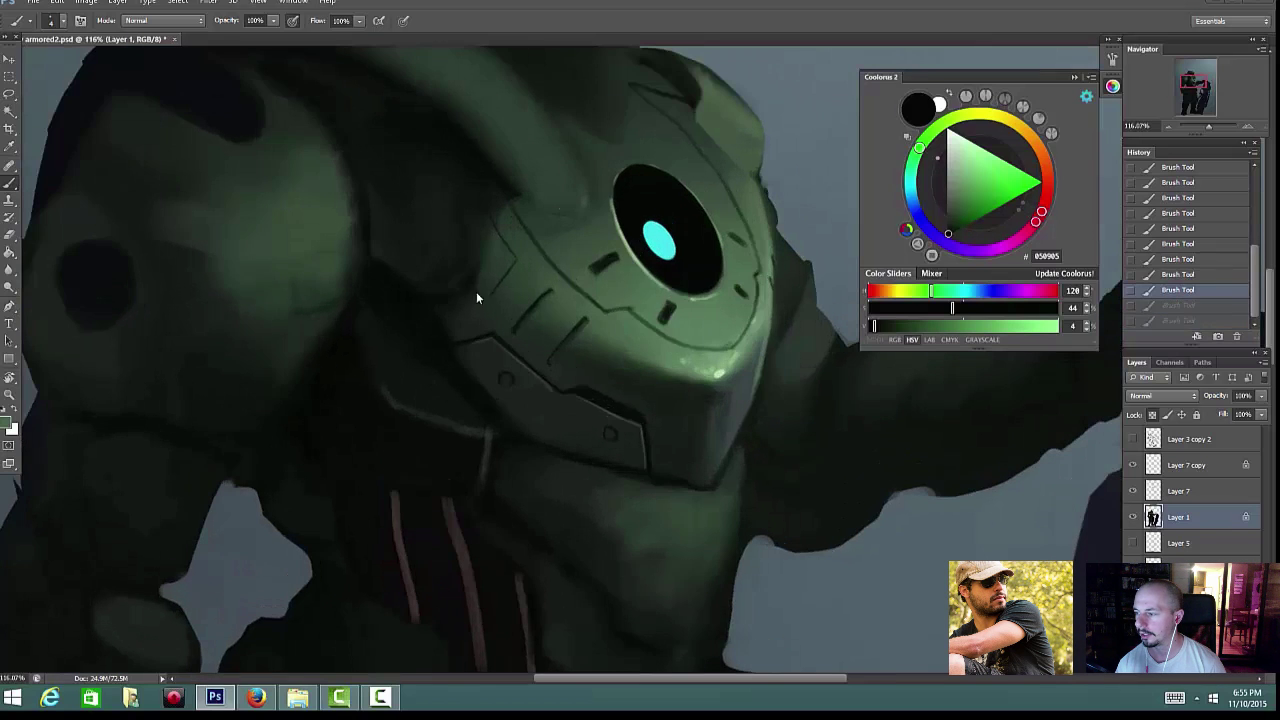
drag(470, 288, 482, 295)
mouse_move(740, 394)
mouse_down()
mouse_move(700, 394)
mouse_move(798, 411)
mouse_up()
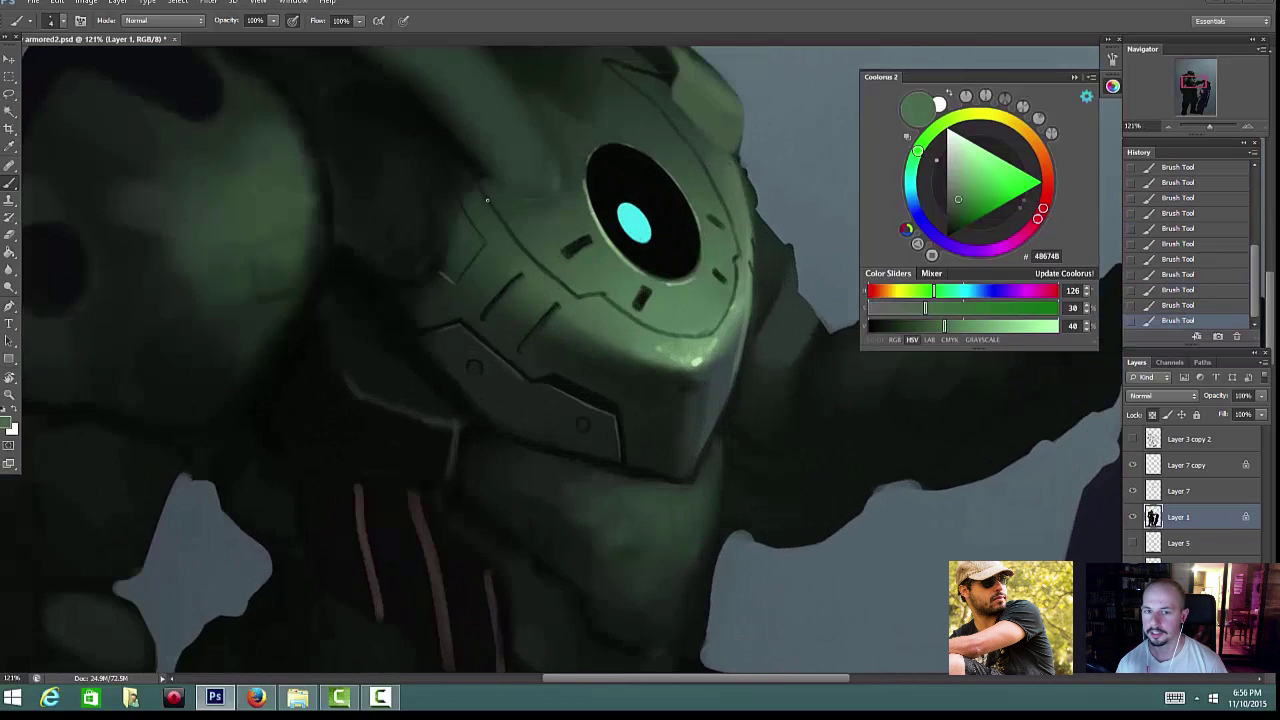
alt+click(553, 281)
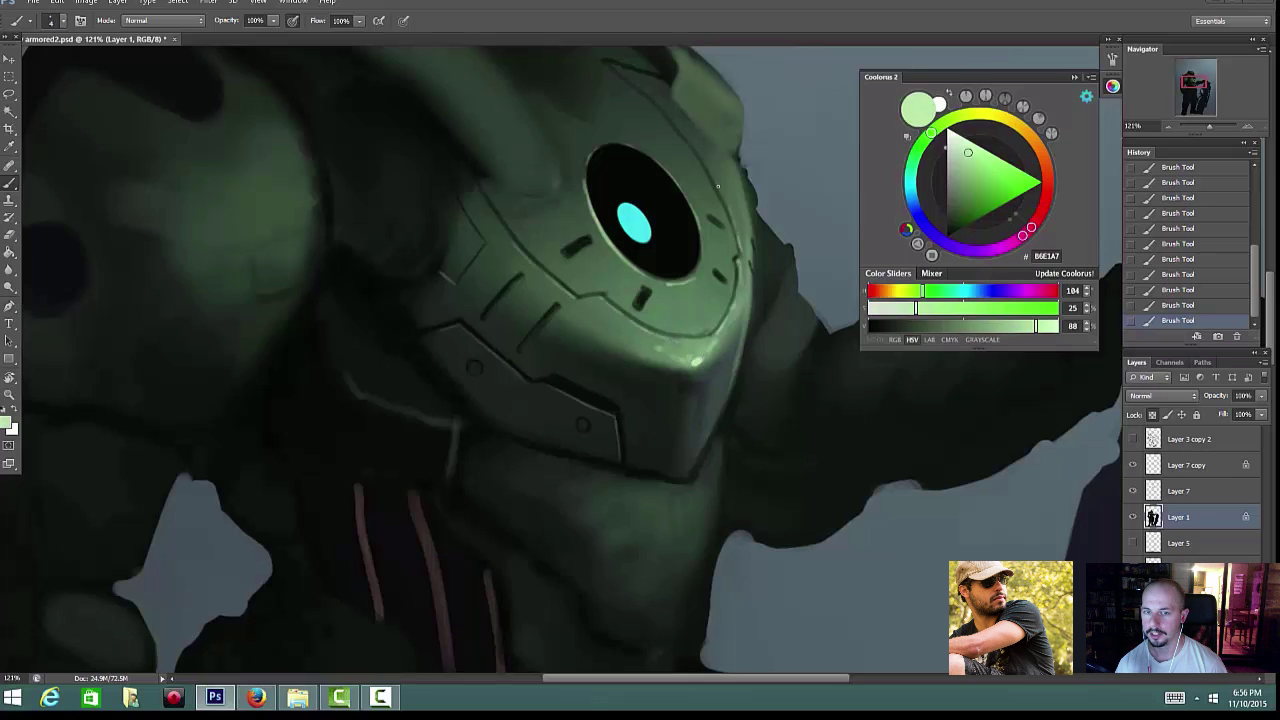
Step: Flip the canvas horizontally and check the chest plate in the mirrored view
scroll(720, 350, down, 3)
click(86, 3)
mouse_move(115, 128)
click(270, 188)
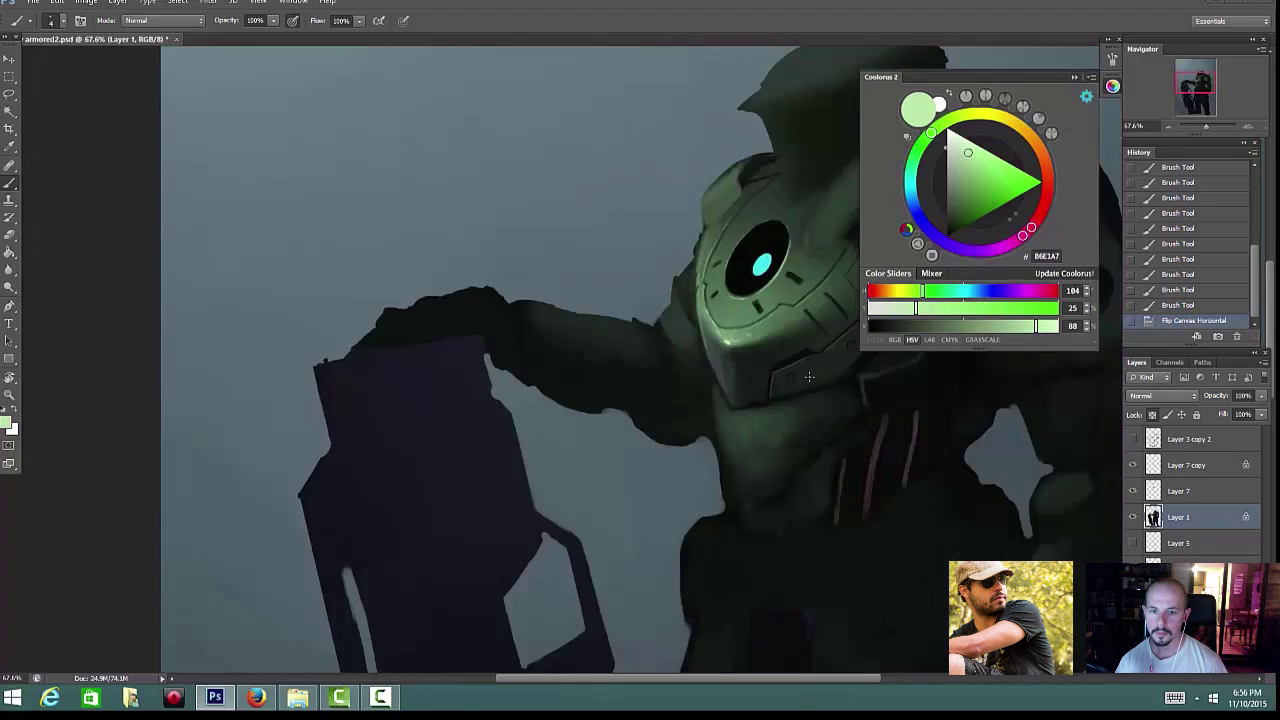
drag(840, 355, 648, 340)
scroll(648, 340, down, 1)
scroll(648, 340, up, 3)
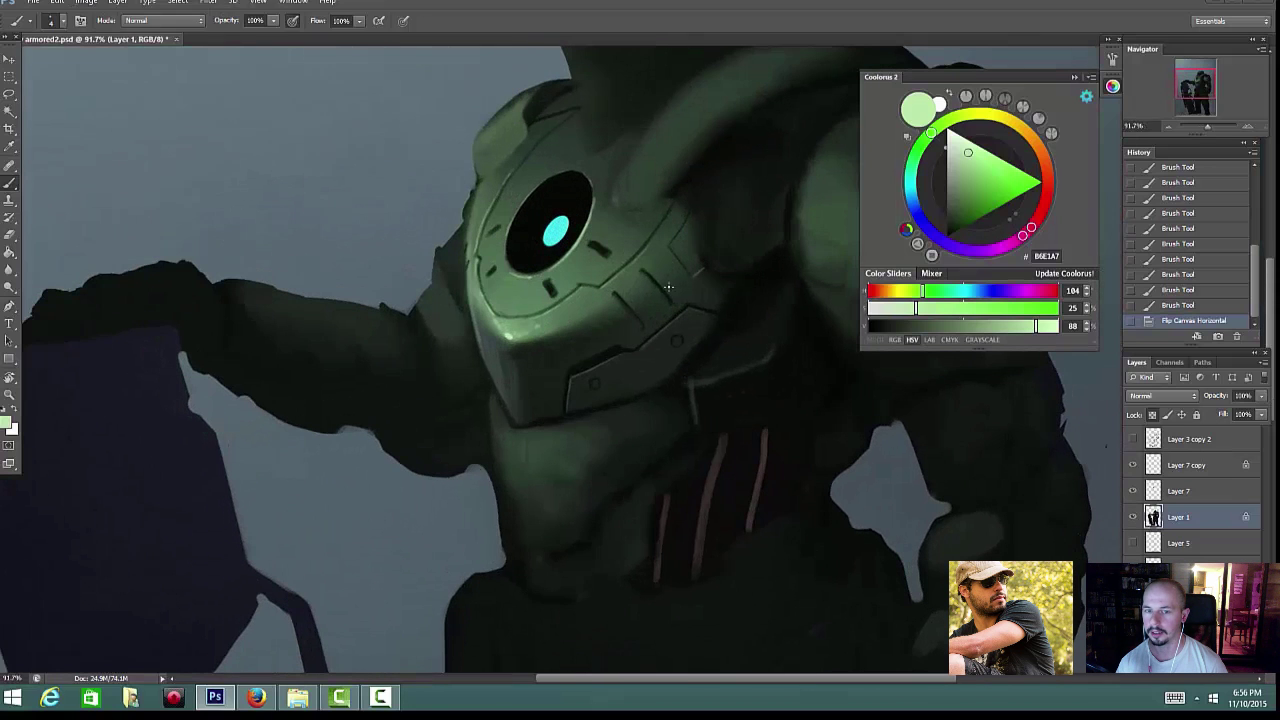
Step: Shade the inside of the black chest emblem on Layer 7 with a soft dark green (H 125, S 32, B 15)
click(1152, 490)
scroll(574, 248, up, 1)
right_click(528, 211)
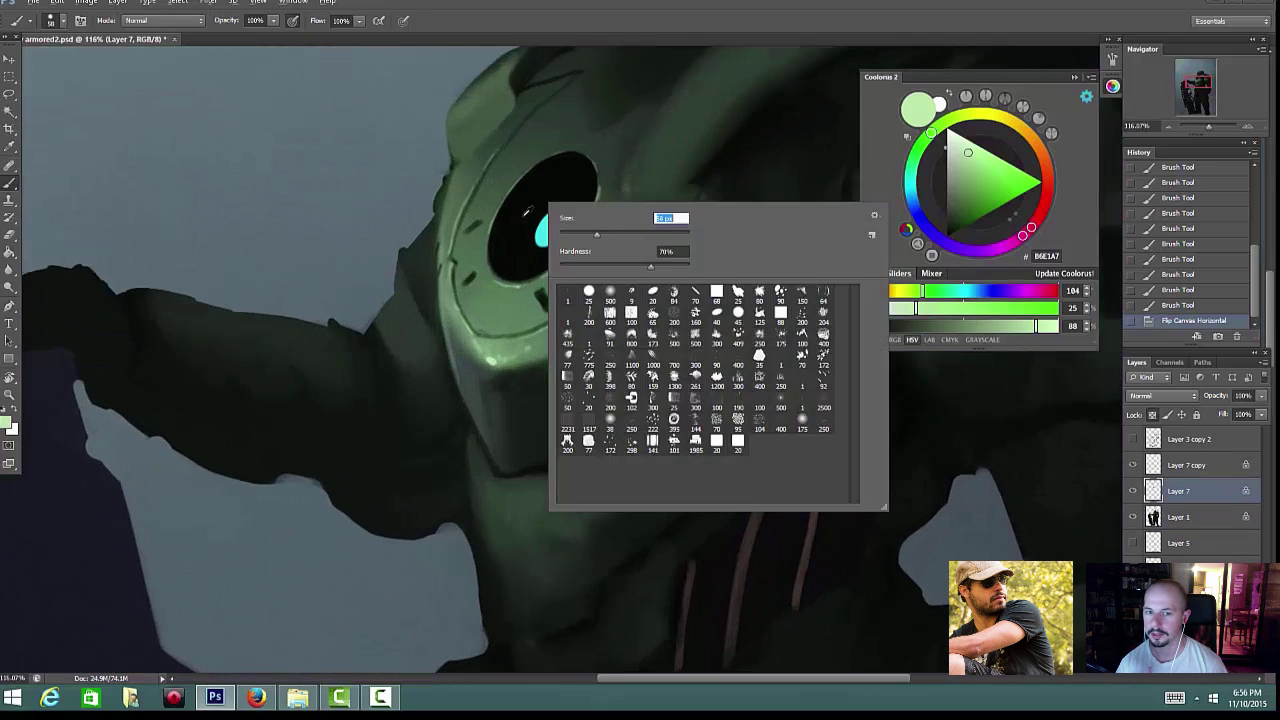
alt+click(528, 211)
alt+click(607, 96)
click(532, 175)
right_click(522, 208)
drag(494, 257, 512, 264)
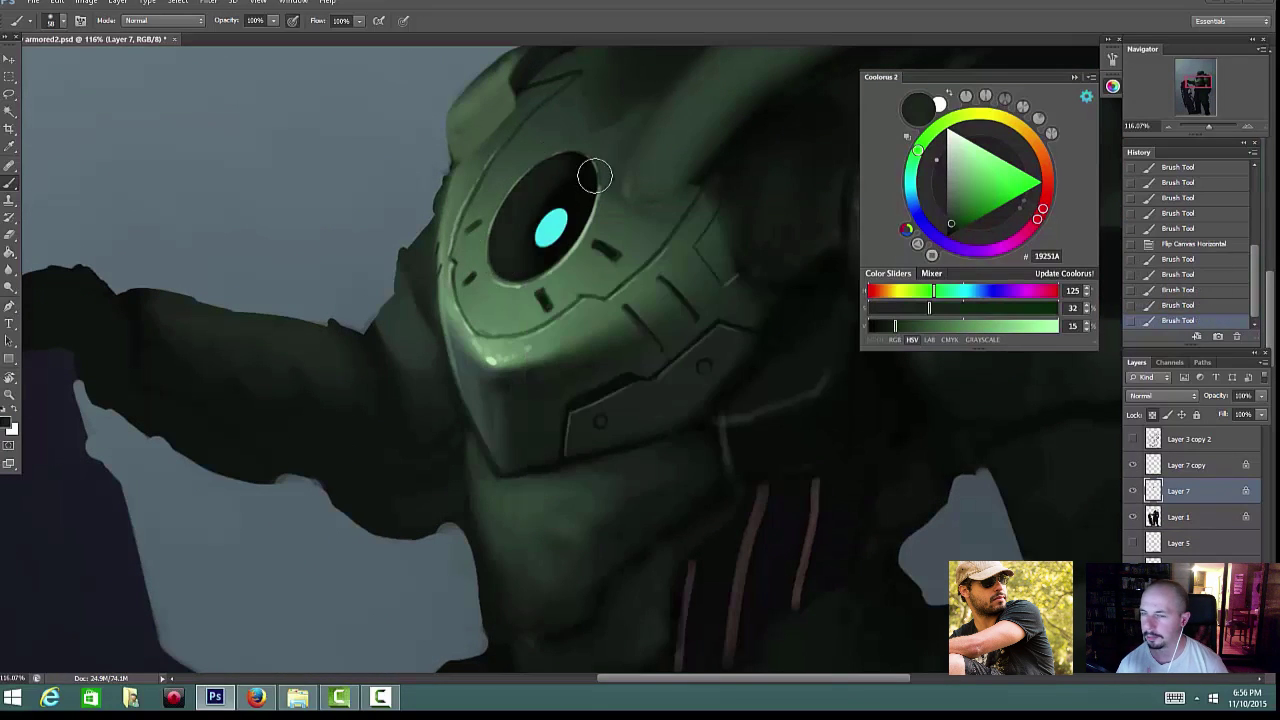
drag(594, 177, 560, 180)
Step: Paint a cyan glow around the emblem's core with an enlarged brush and the sampled core colour (H 187, S 79, B 94)
alt+click(553, 227)
key(])
key(])
key(])
click(545, 228)
key(ctrl+z)
click(555, 225)
Step: Extend the cyan glow across the emblem with an adjusted brush size, and undo the last glow stroke
right_click(582, 212)
click(635, 247)
key(Return)
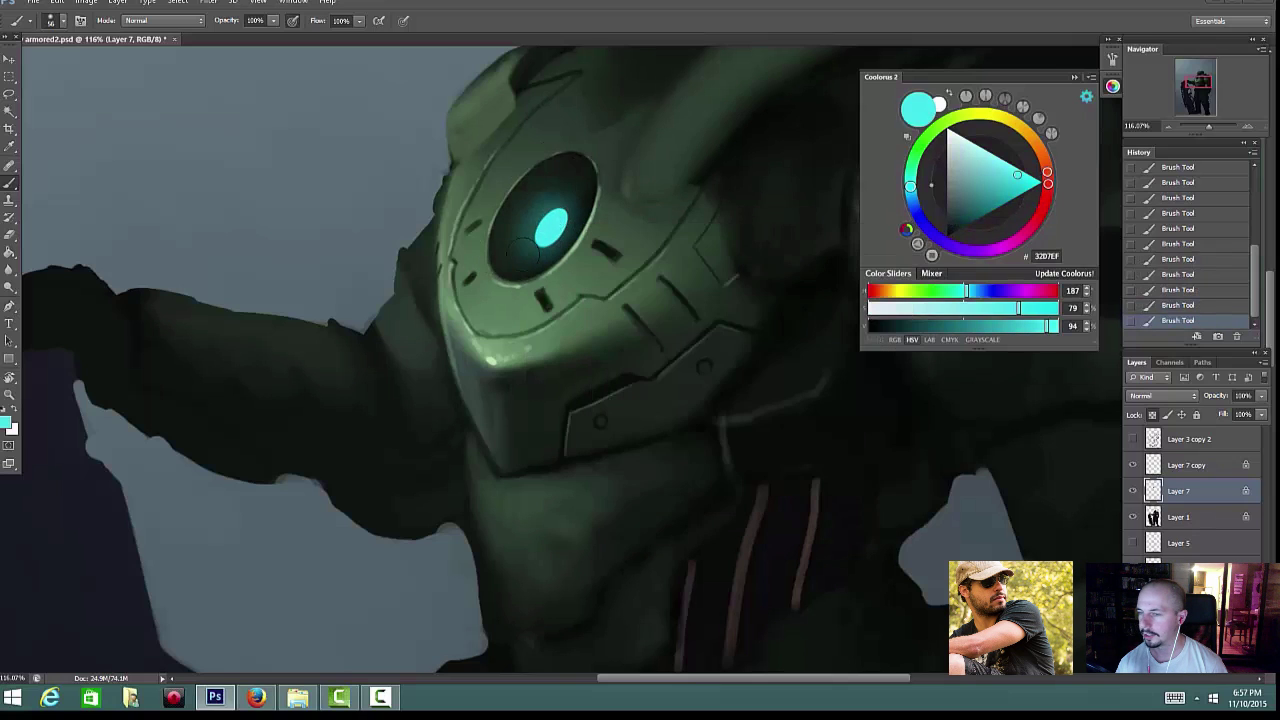
alt+click(543, 214)
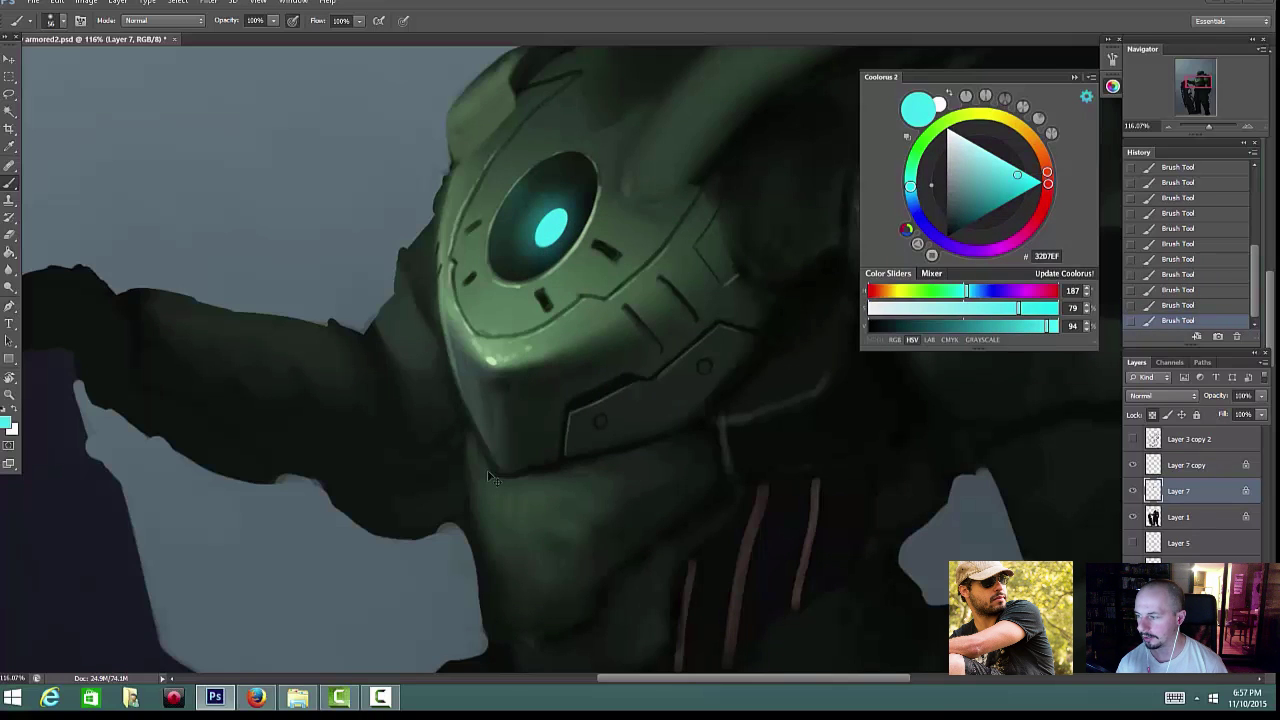
key(ctrl+z)
Step: Paint a green inner ring along the emblem's edge with a smaller brush and sampled dark and light greens
right_click(545, 175)
key(Escape)
alt+click(539, 168)
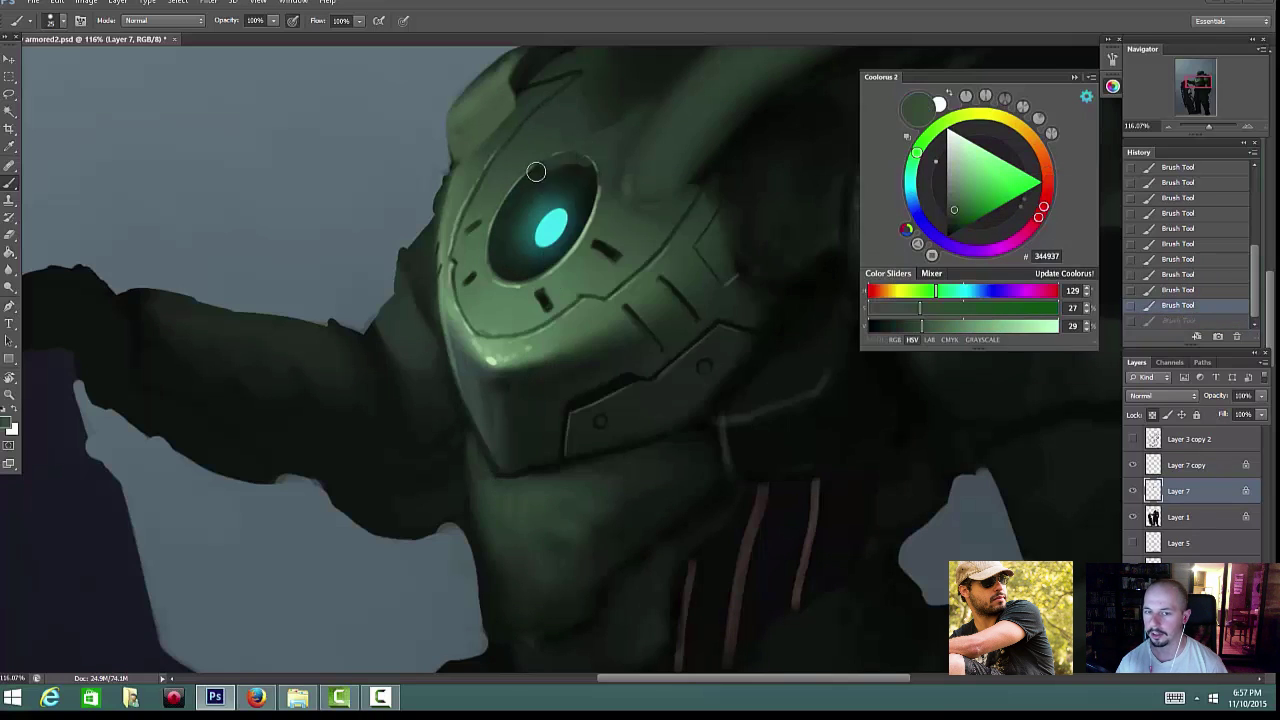
drag(536, 172, 501, 229)
key(ctrl+z)
click(531, 283)
alt+click(603, 198)
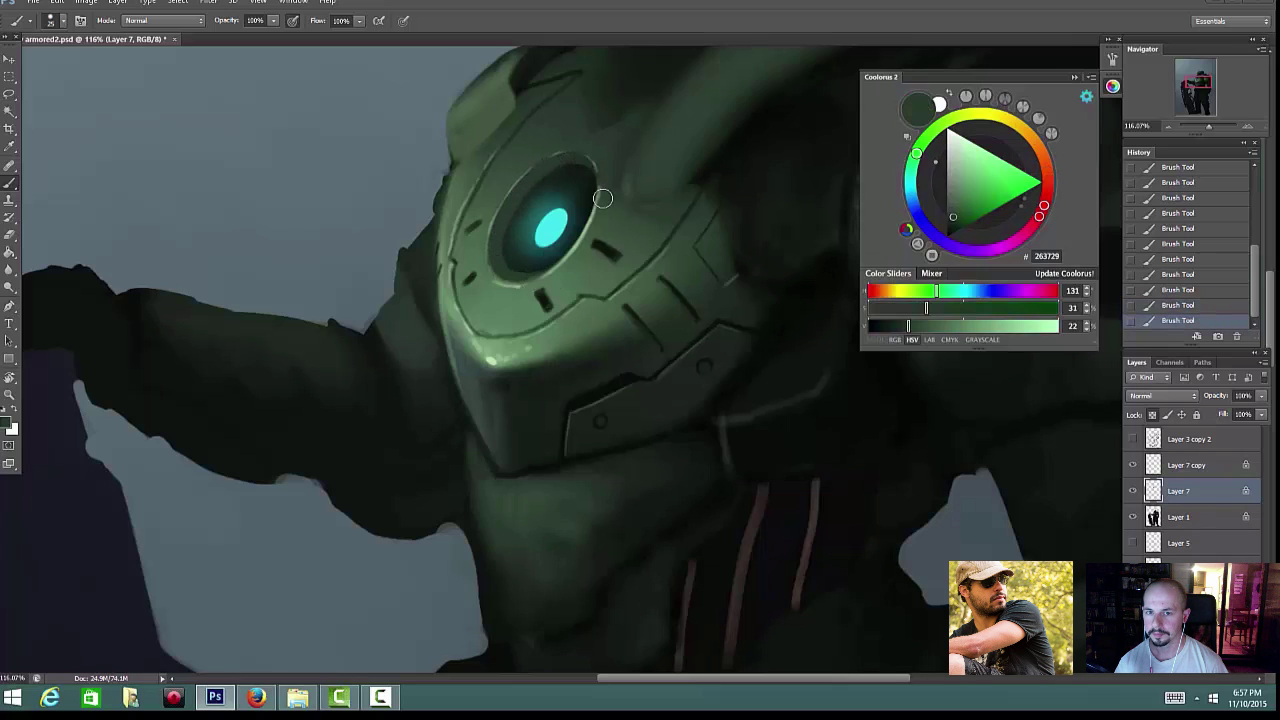
alt+click(494, 217)
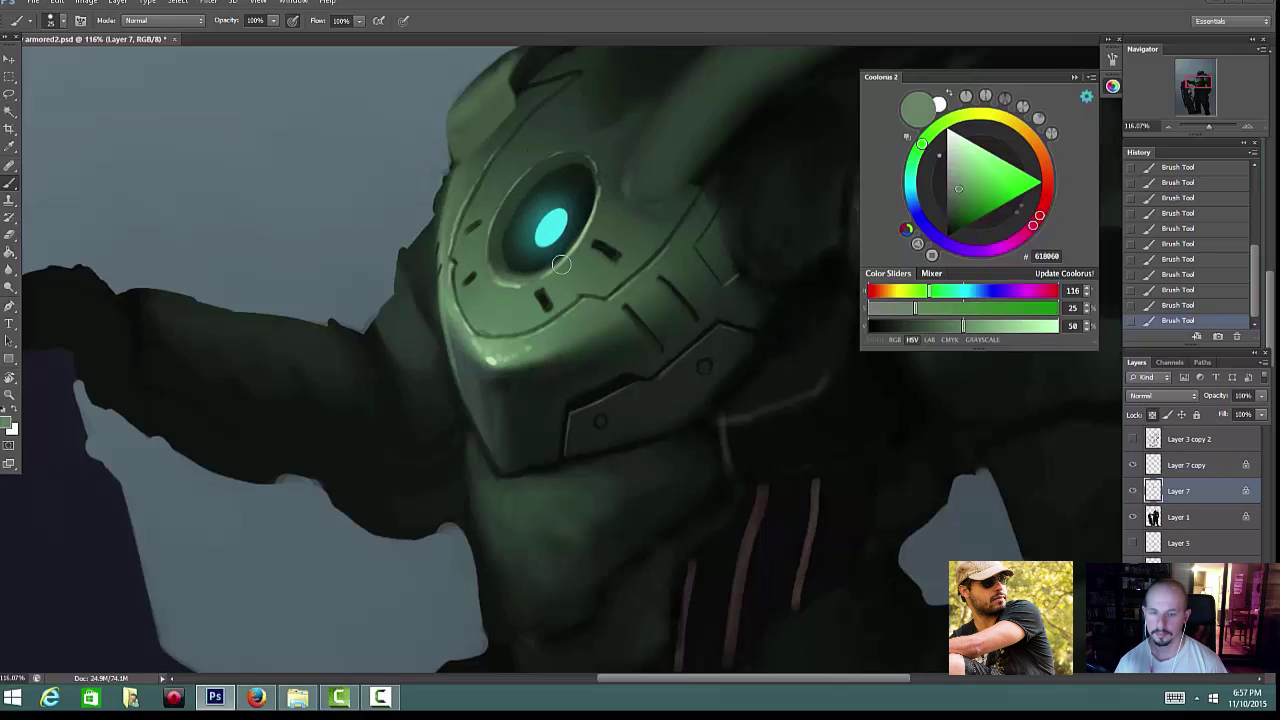
alt+click(501, 226)
Step: Step back to an earlier brush stroke in the history to compare the emblem's ring
scroll(596, 277, down, 4)
scroll(596, 277, up, 3)
right_click(577, 205)
scroll(1222, 217, up, 3)
click(1222, 216)
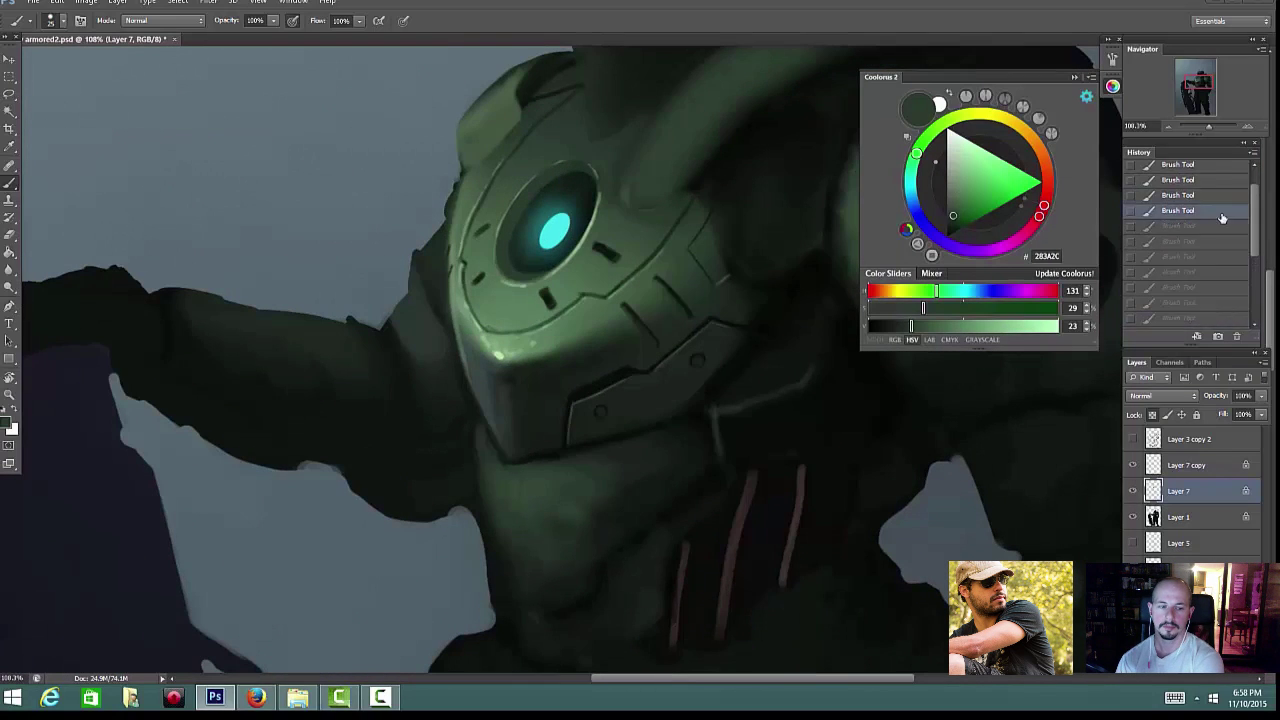
Step: Step through neighbouring brush-stroke states in the history and settle on one for the emblem's ring
scroll(1221, 216, up, 1)
click(1203, 257)
click(1204, 241)
click(1203, 270)
scroll(677, 322, down, 5)
scroll(675, 322, up, 4)
Step: Adjust the brush size, sample a colour beside the emblem, and paint across its upper edge
right_click(604, 224)
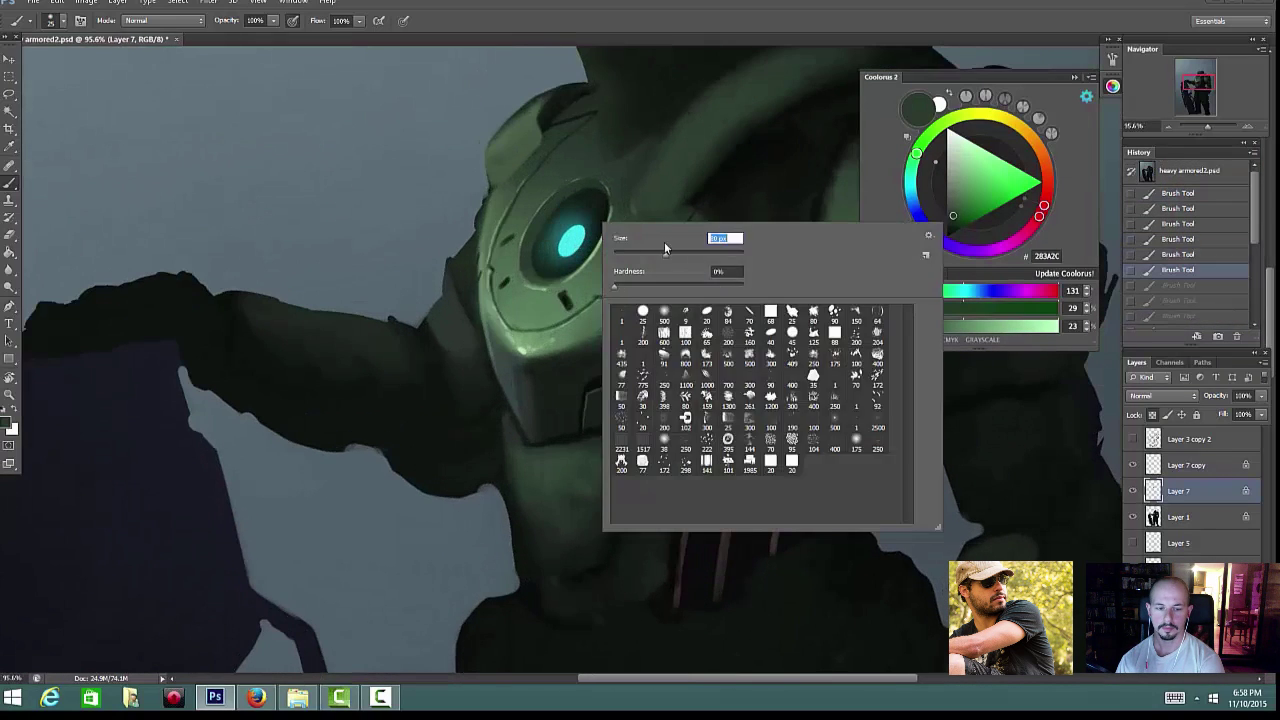
click(563, 226)
alt+click(600, 197)
mouse_move(598, 200)
mouse_down()
mouse_move(625, 180)
mouse_move(565, 214)
mouse_move(552, 198)
mouse_up()
scroll(564, 270, down, 3)
scroll(570, 245, up, 5)
Step: Paint a rim highlight on the emblem with a smaller brush and the sampled light green (H 119, S 24, B 68)
alt+click(508, 335)
key([)
key([)
key([)
drag(529, 267, 481, 425)
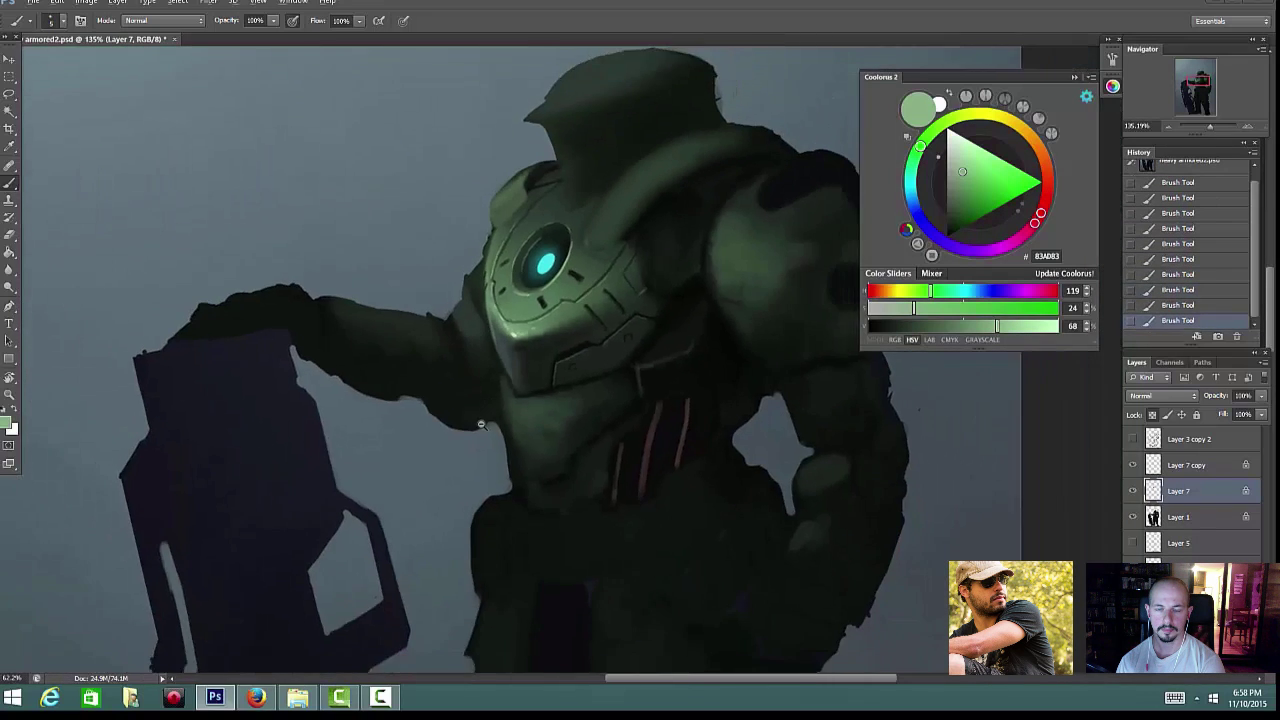
Step: Undo the last rim strokes and repaint a finer highlight along the emblem's upper-left edge with a smaller brush
scroll(528, 268, up, 5)
key(ctrl+z)
key(bracketleft)
key(bracketleft)
key(ctrl+z)
mouse_move(512, 254)
mouse_down()
mouse_move(511, 286)
mouse_move(527, 245)
mouse_up()
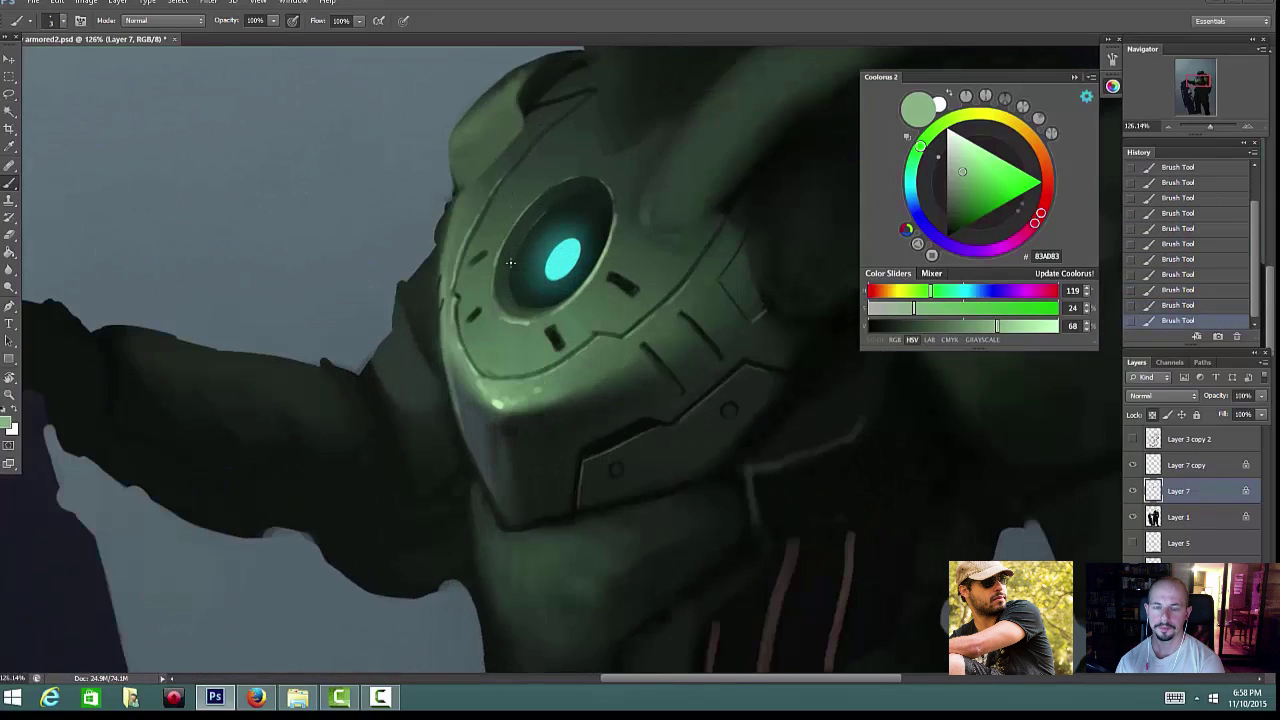
scroll(517, 305, down, 3)
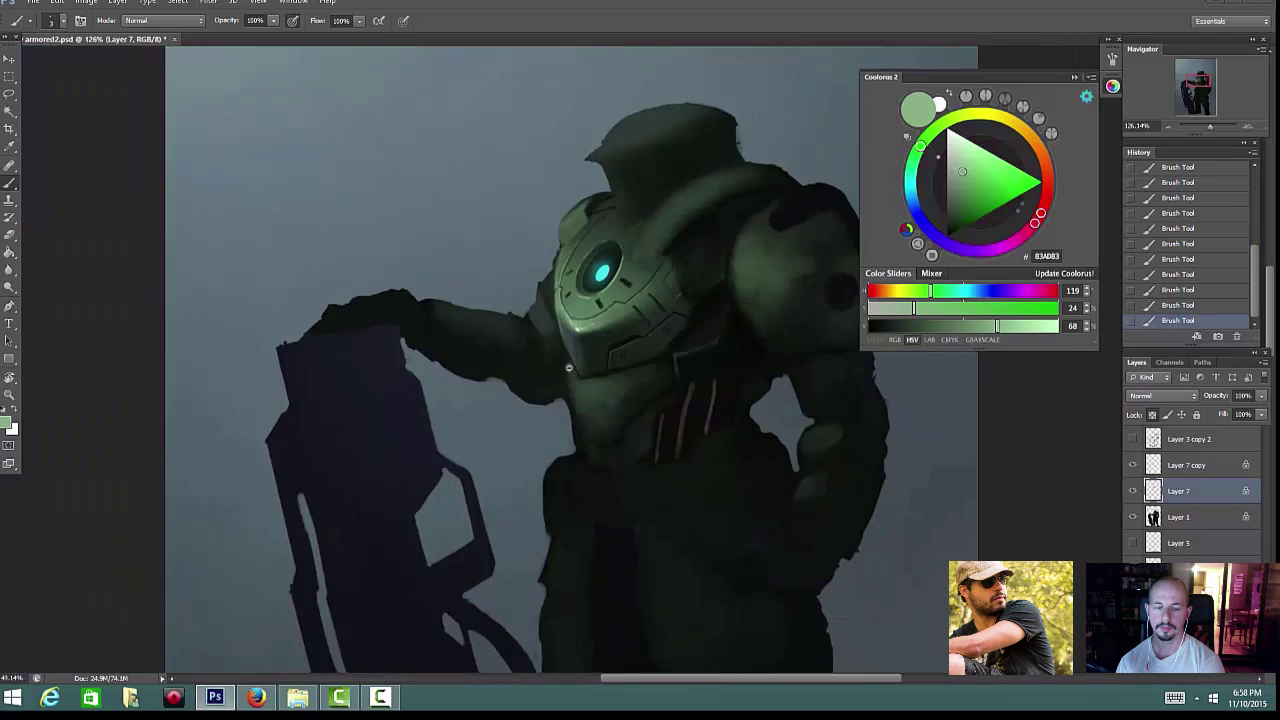
Step: Paint short cyan rays above the emblem's core on a new layer using the sampled core colour (H 187, S 79, B 94)
scroll(560, 282, up, 5)
alt+click(561, 256)
right_click(582, 250)
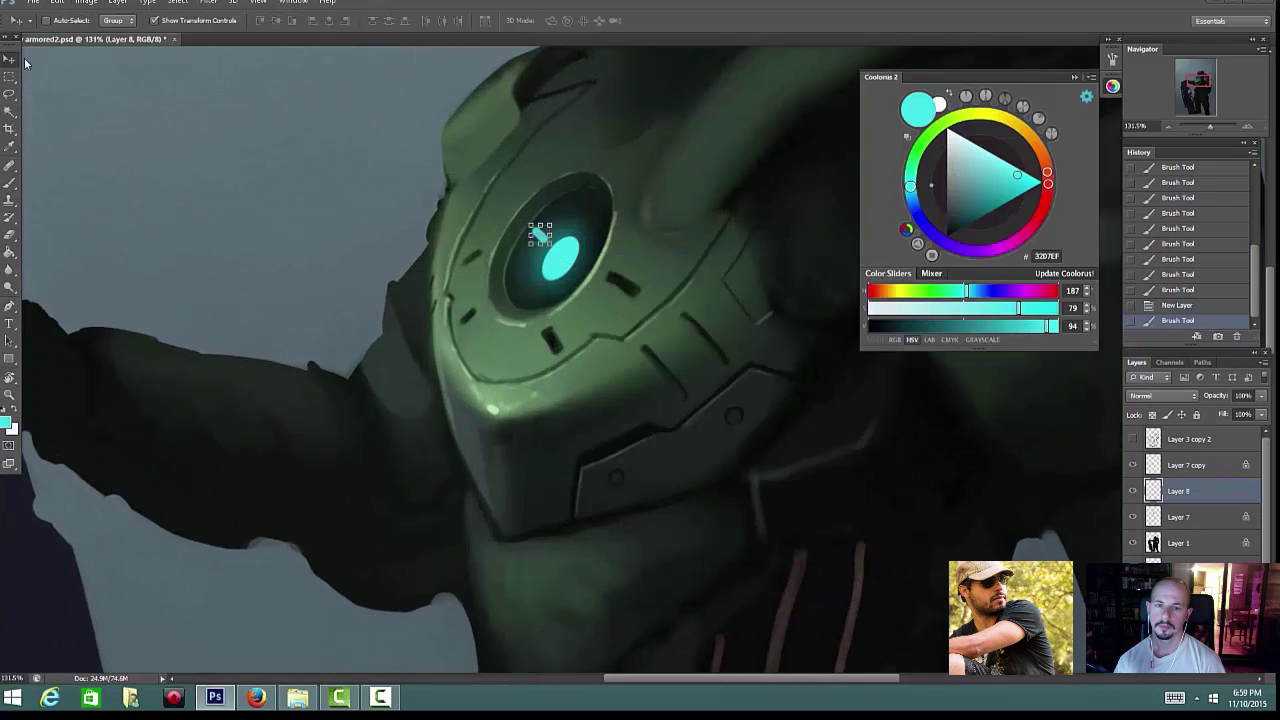
scroll(538, 233, up, 2)
drag(514, 223, 528, 214)
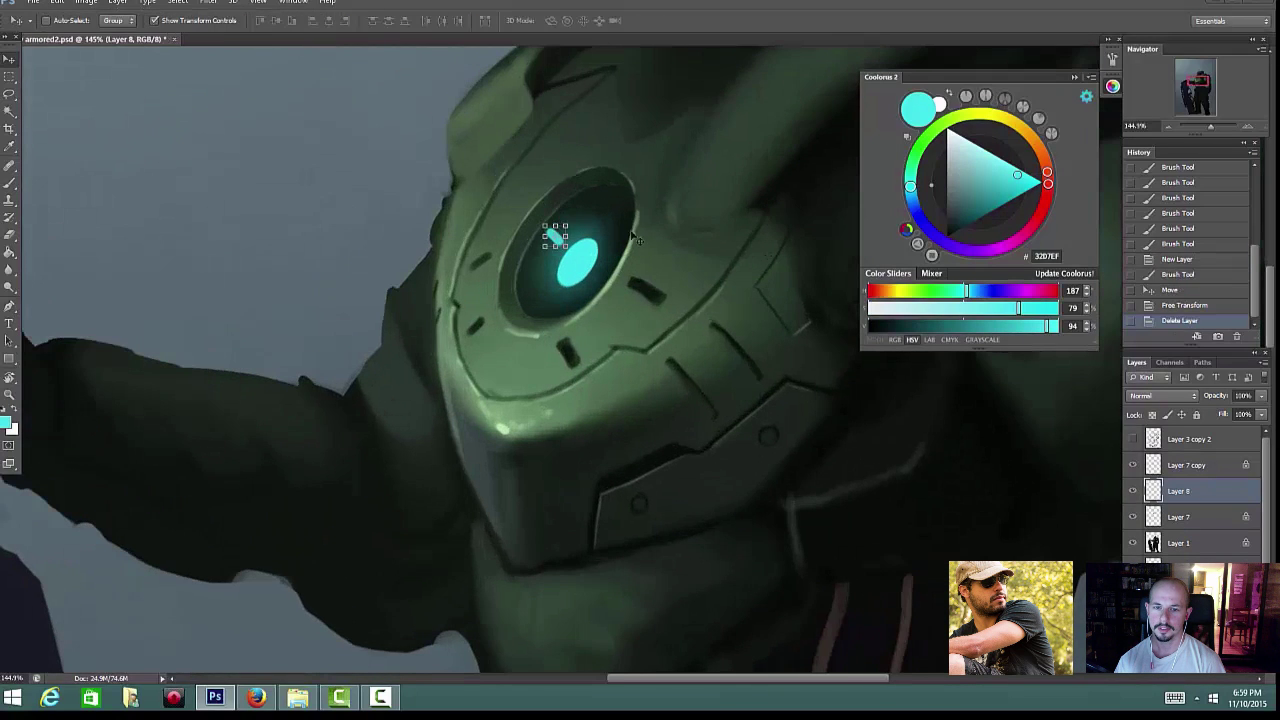
drag(568, 214, 574, 236)
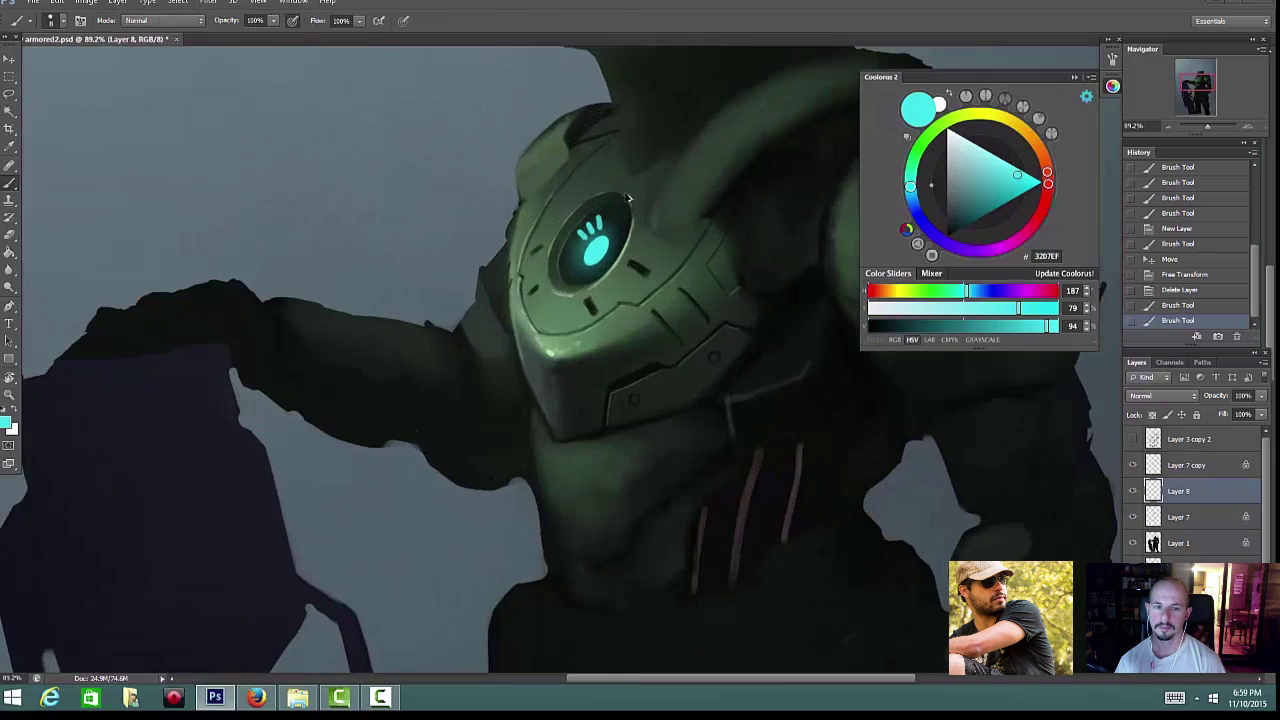
Step: Undo the latest ray strokes and layer edits, and paint fresh cyan rays around the emblem's core
key(ctrl+alt+z)
key(ctrl+alt+z)
key(ctrl+alt+z)
key(ctrl+alt+z)
key(ctrl+alt+z)
key(ctrl+alt+z)
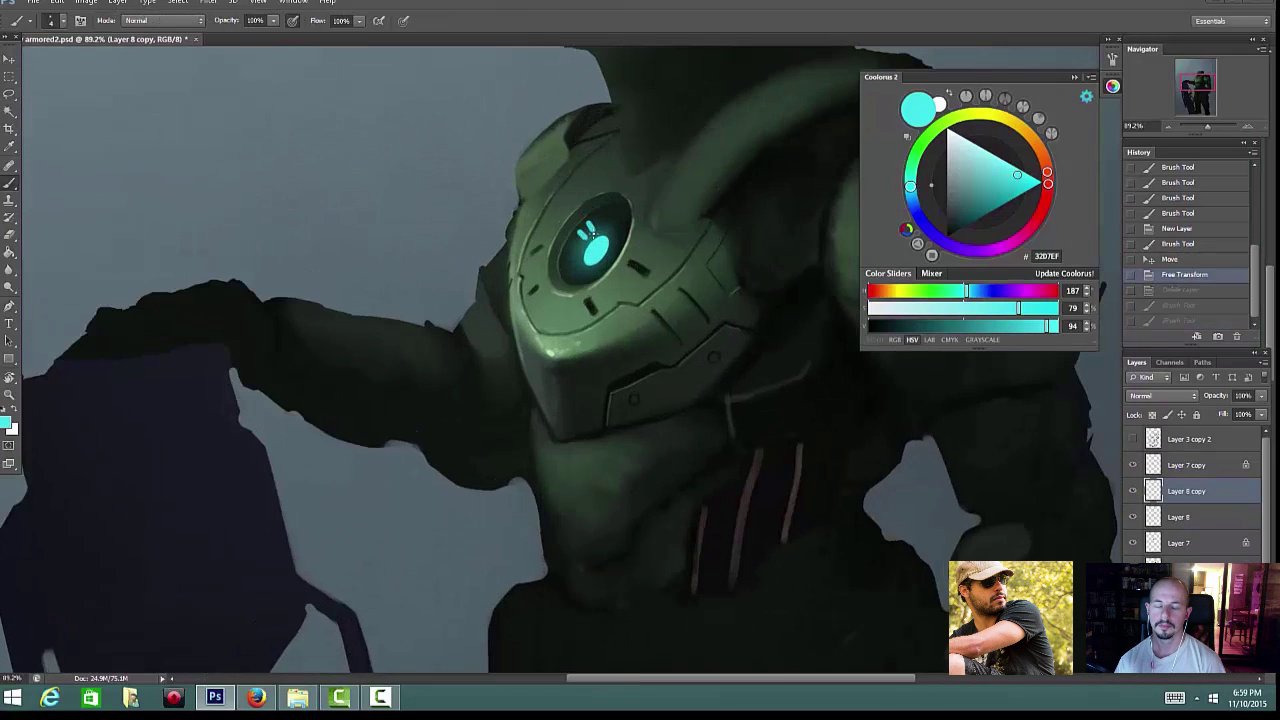
drag(582, 244, 585, 246)
drag(617, 216, 611, 229)
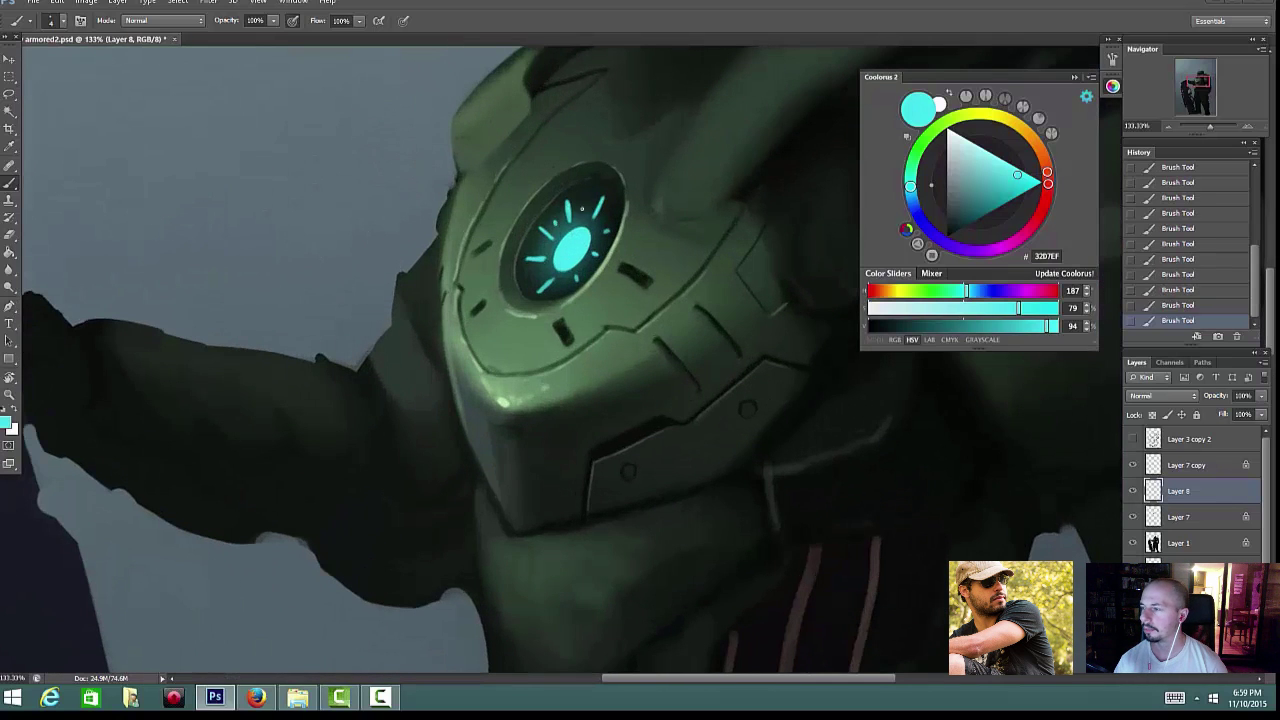
Step: Add small cyan marks between the emblem's rays, undoing stray strokes and toggling the layer's visibility to check them
click(582, 209)
key(ctrl+alt+z)
scroll(580, 240, down, 4)
scroll(570, 240, up, 2)
key(ctrl+alt+z)
key(ctrl+alt+z)
key(ctrl+alt+z)
click(556, 227)
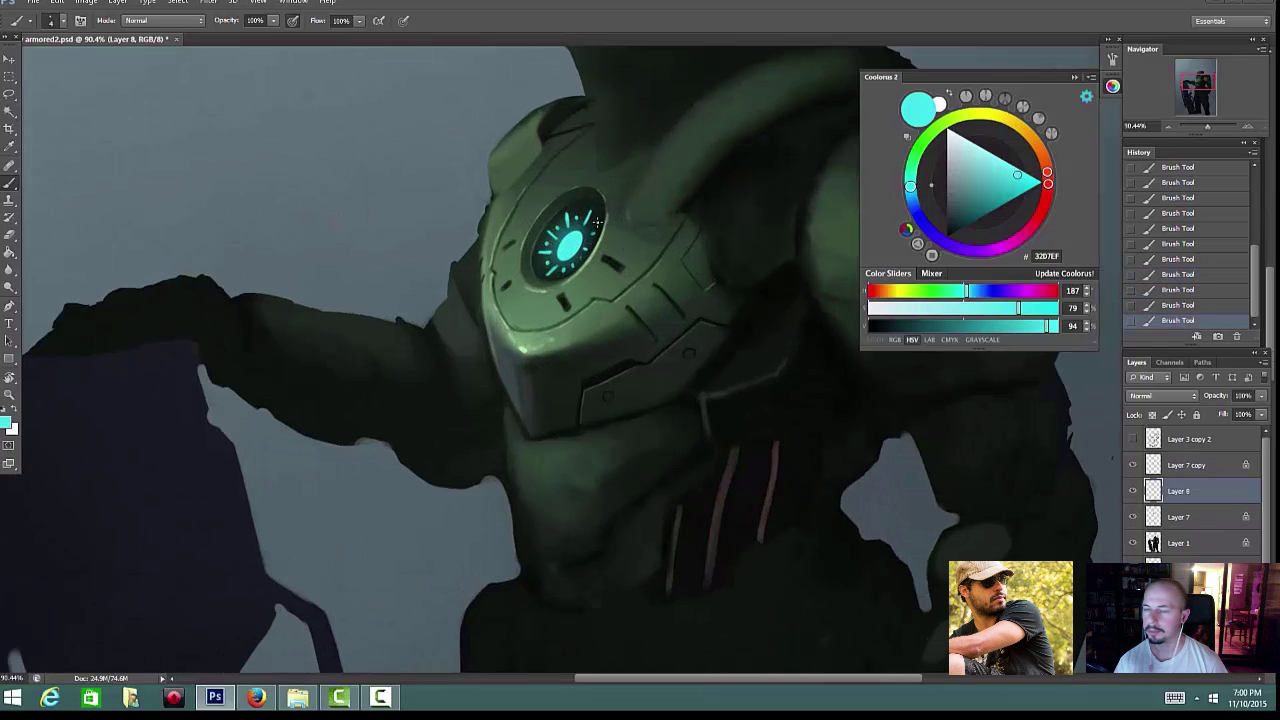
scroll(597, 222, down, 5)
scroll(600, 240, up, 3)
click(1133, 491)
scroll(902, 413, down, 3)
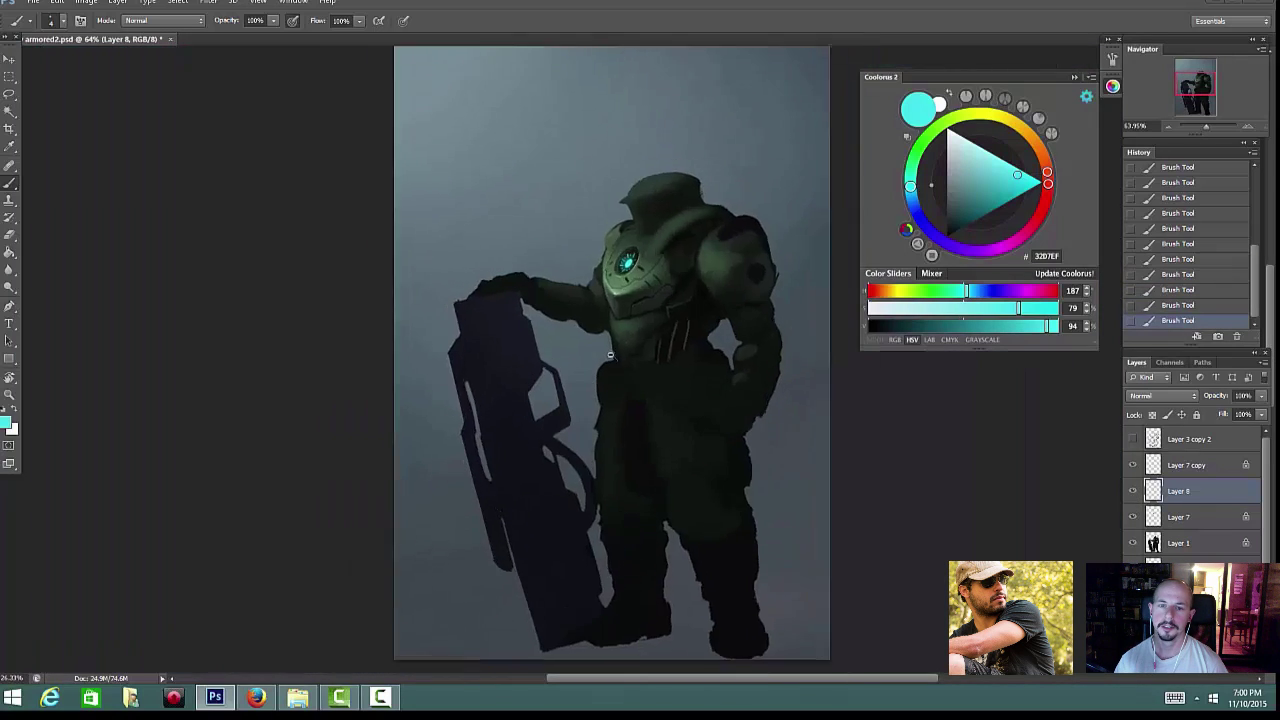
Step: Paint small cyan lights in the dark slot of the lower chest plate, undoing unwanted marks
scroll(597, 332, up, 5)
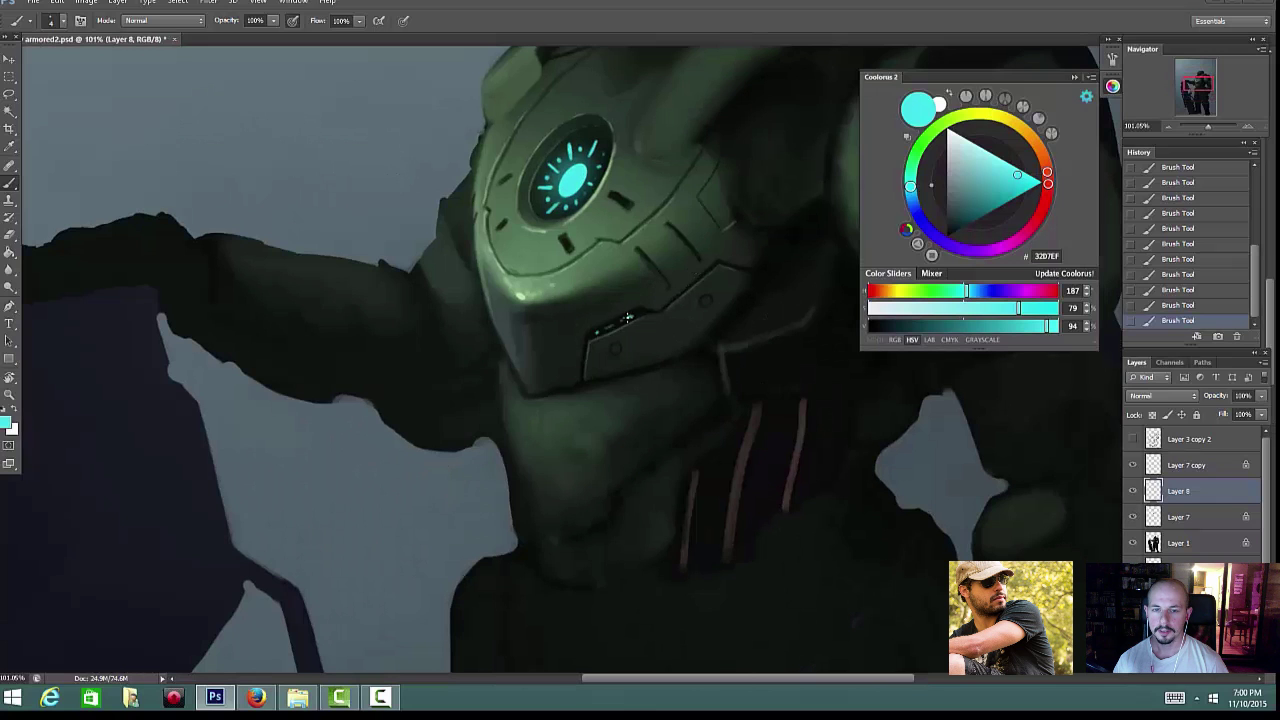
key(ctrl+alt+z)
key(ctrl+alt+z)
key(ctrl+alt+z)
key(ctrl+alt+z)
key(ctrl+alt+z)
click(622, 320)
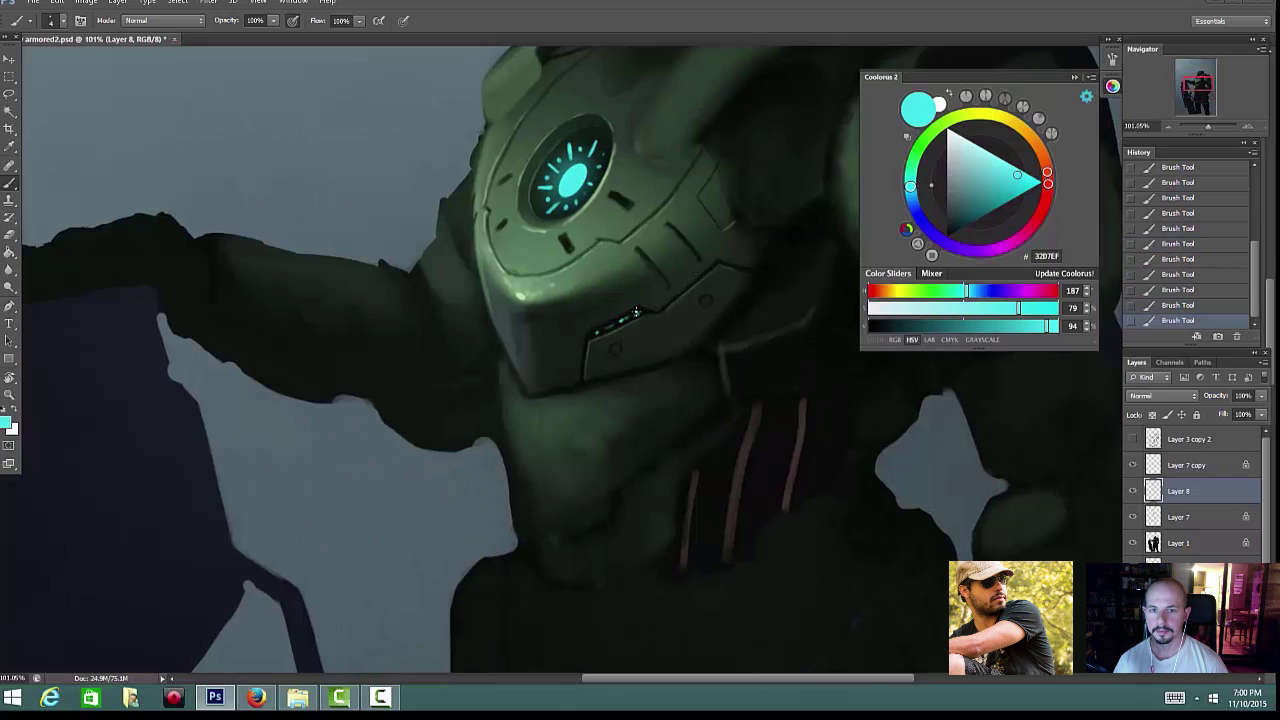
click(636, 312)
Step: Try finer cyan lines along the chest plate's slot, stepping strokes back and forward to compare them
scroll(636, 312, down, 5)
scroll(620, 292, up, 6)
key(ctrl+alt+z)
key(ctrl+alt+z)
key(ctrl+alt+z)
key(ctrl+shift+z)
key(ctrl+shift+z)
key(ctrl+shift+z)
key(ctrl+alt+z)
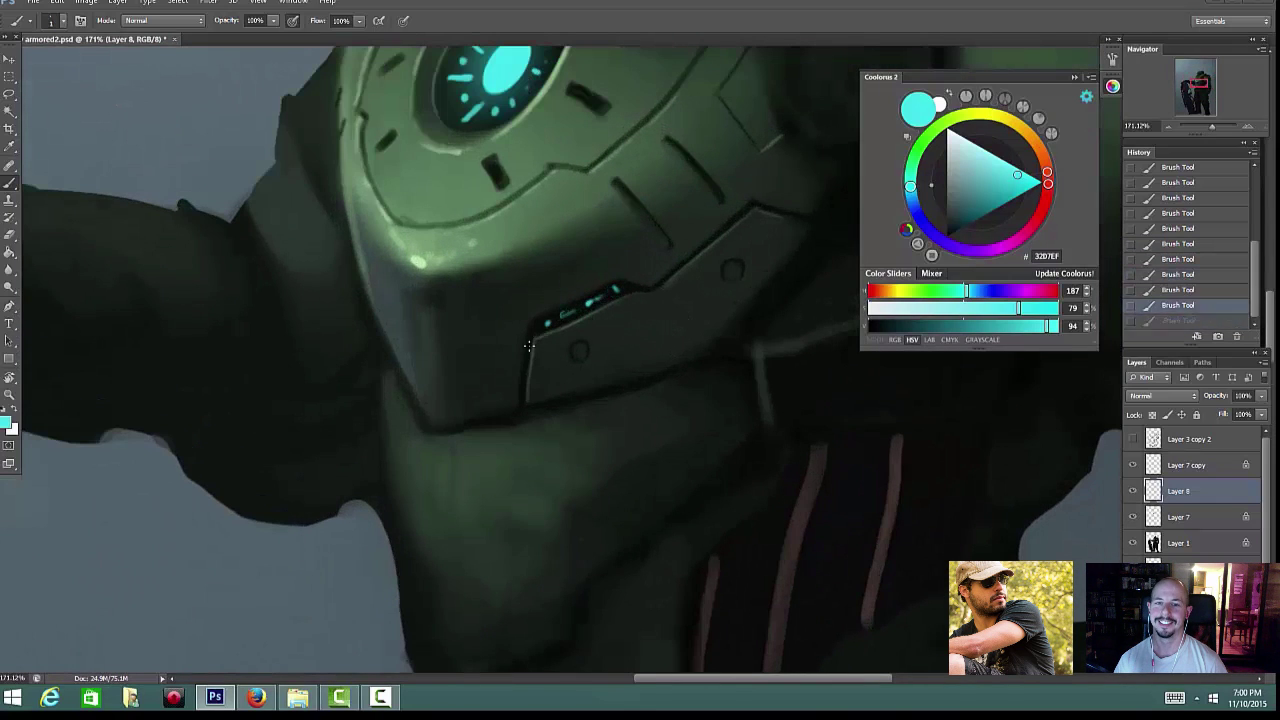
key(ctrl+shift+z)
scroll(551, 331, down, 1)
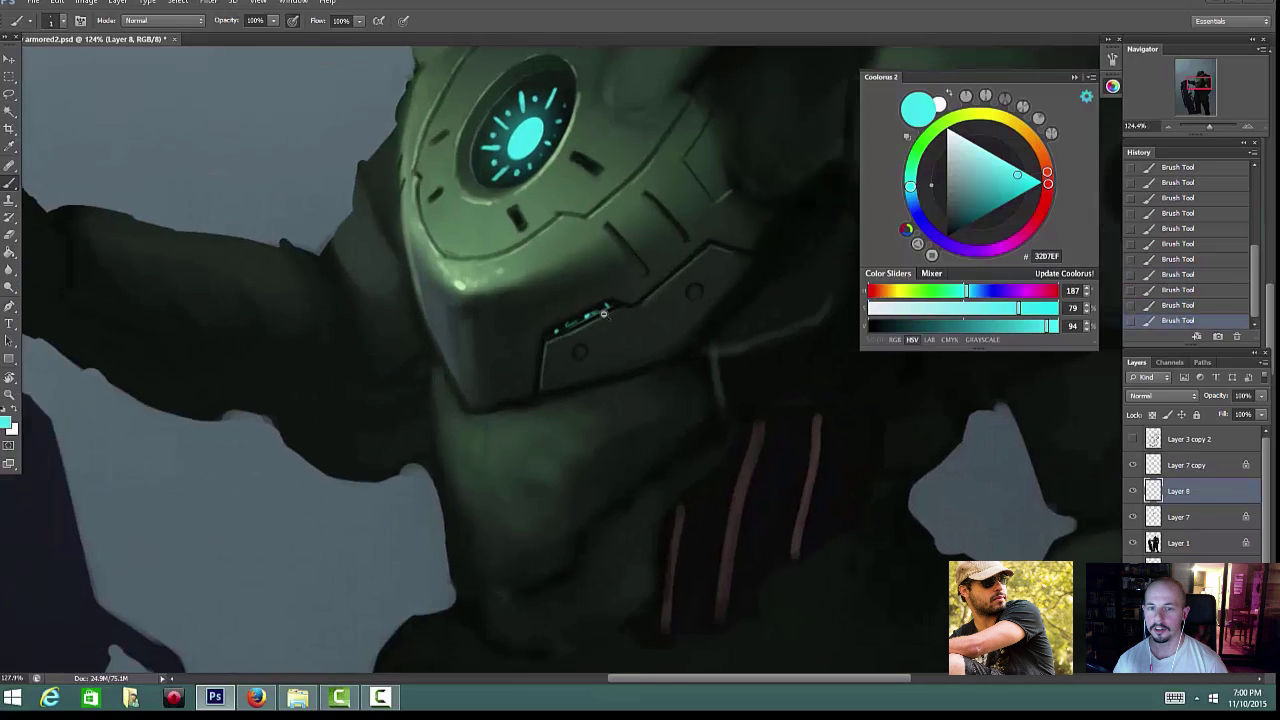
scroll(609, 306, up, 2)
key(ctrl+alt+z)
key(ctrl+shift+z)
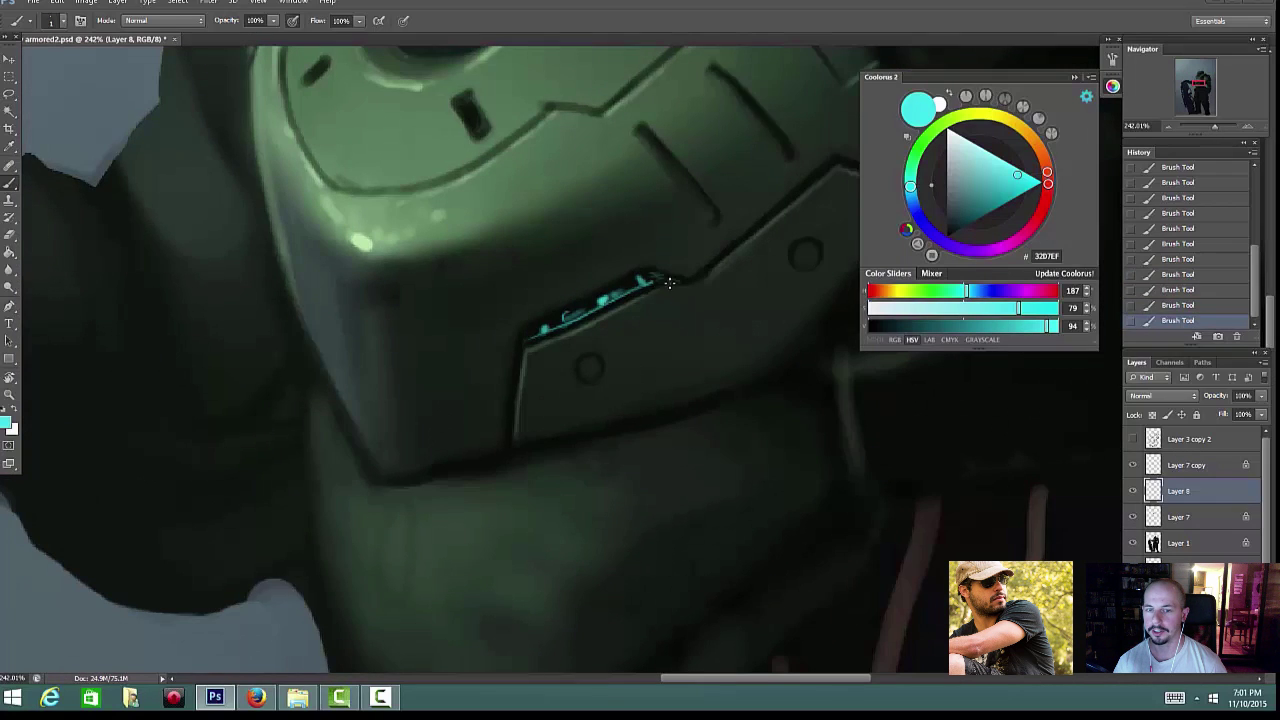
Step: Try further strokes on the lower chest plate and undo back through the recent cyan slot details
scroll(648, 378, down, 3)
drag(649, 378, 660, 378)
key(ctrl+alt+z)
key(ctrl+alt+z)
drag(744, 356, 692, 398)
key(ctrl+alt+z)
key(ctrl+alt+z)
key(ctrl+alt+z)
key(ctrl+alt+z)
key(ctrl+alt+z)
key(ctrl+alt+z)
key(ctrl+alt+z)
key(ctrl+alt+z)
key(ctrl+alt+z)
key(ctrl+alt+z)
key(ctrl+alt+z)
key(ctrl+alt+z)
Step: Erase leftover marks in the chest plate's slot and paint a row of small cyan dots there
key(e)
click(718, 316)
click(718, 316)
click(710, 319)
key(b)
click(704, 322)
click(711, 320)
click(717, 318)
click(724, 316)
scroll(788, 354, up, 3)
click(390, 690)
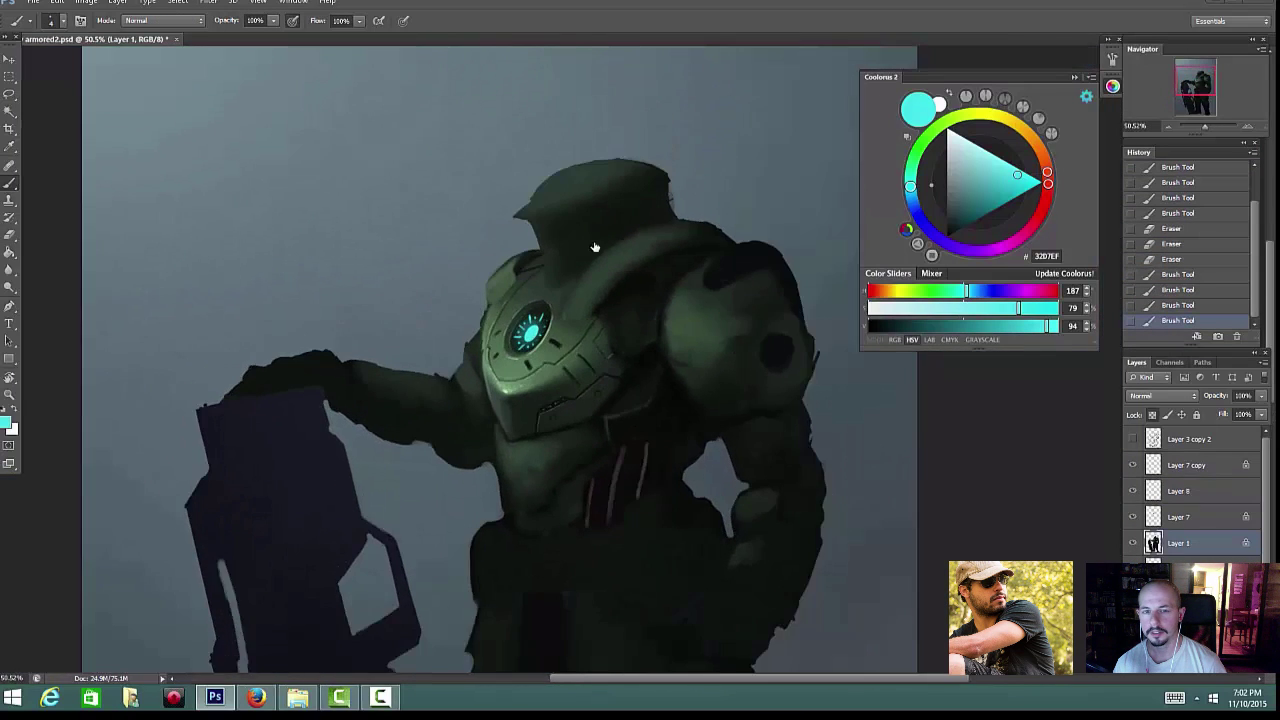
Step: Desaturate the inner chest plate around the emblem on Layer 1 with a larger black brush in Saturation mode
scroll(582, 350, up, 2)
alt+click(550, 348)
key(d)
click(165, 20)
click(160, 364)
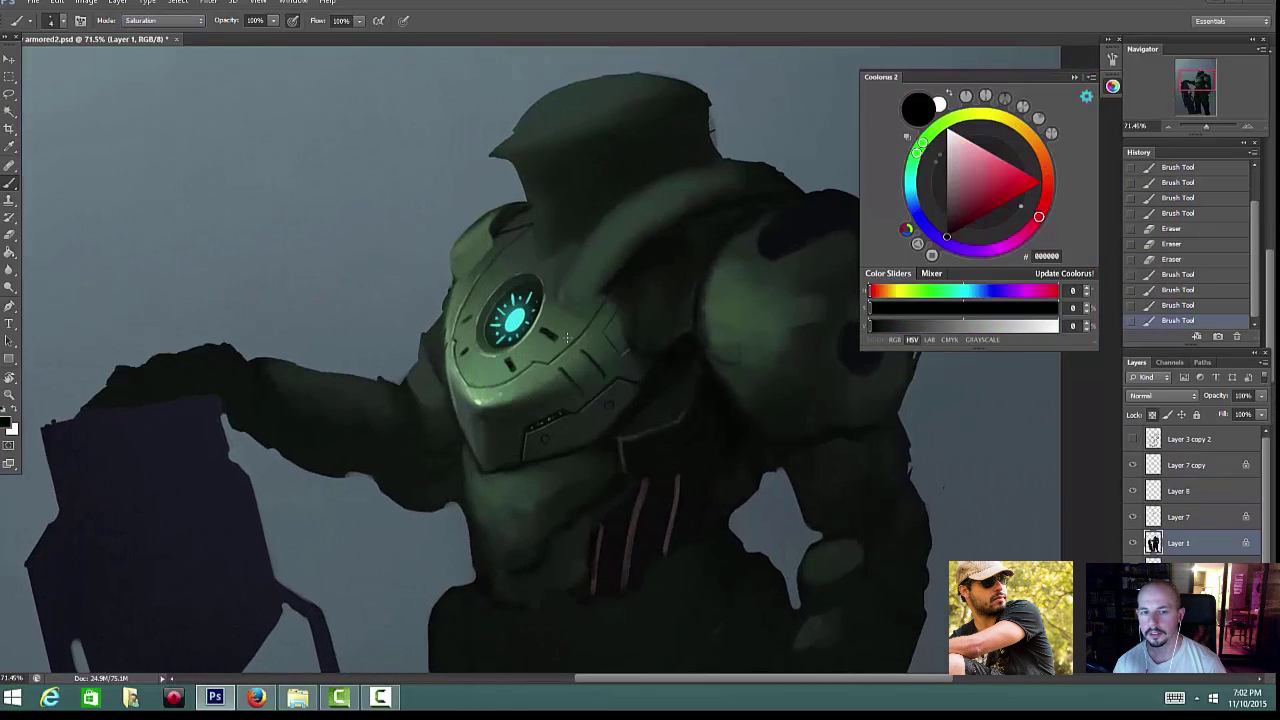
right_click(552, 311)
key(Escape)
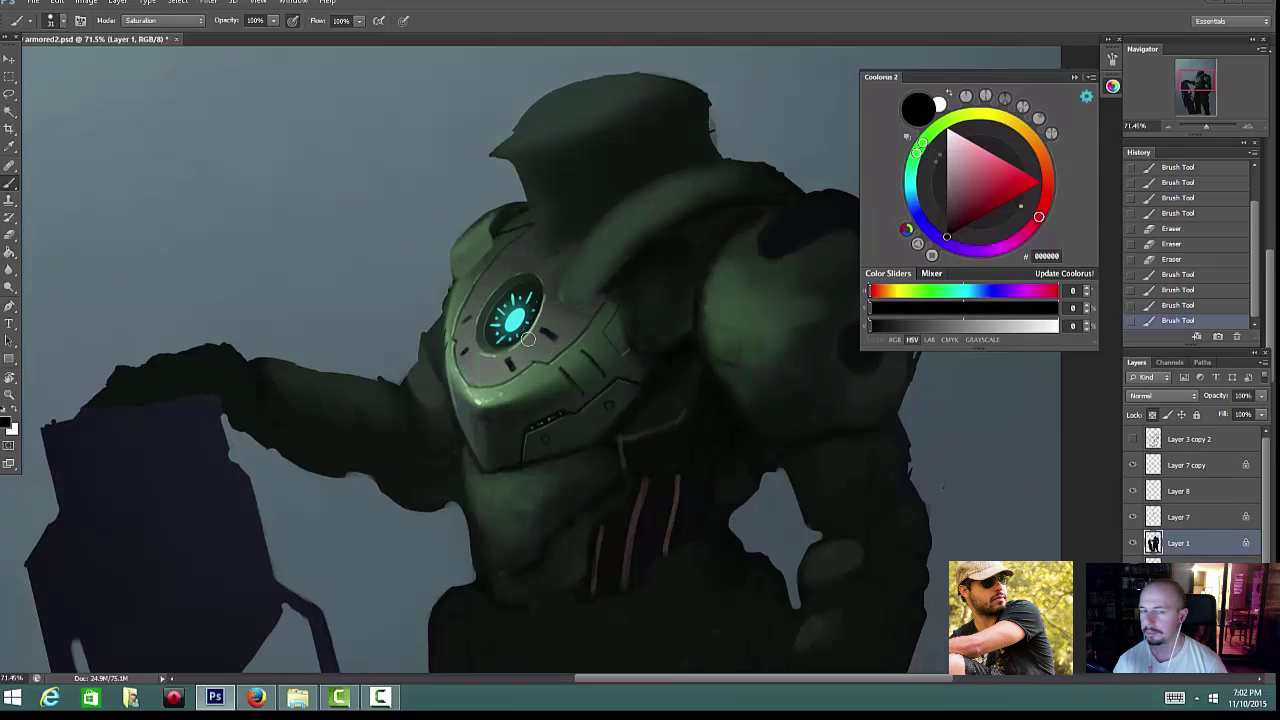
drag(554, 275, 562, 290)
Step: Darken the inner chest plate with the brush in Multiply mode and its sampled grey (H 126, S 9, B 44)
scroll(557, 307, down, 3)
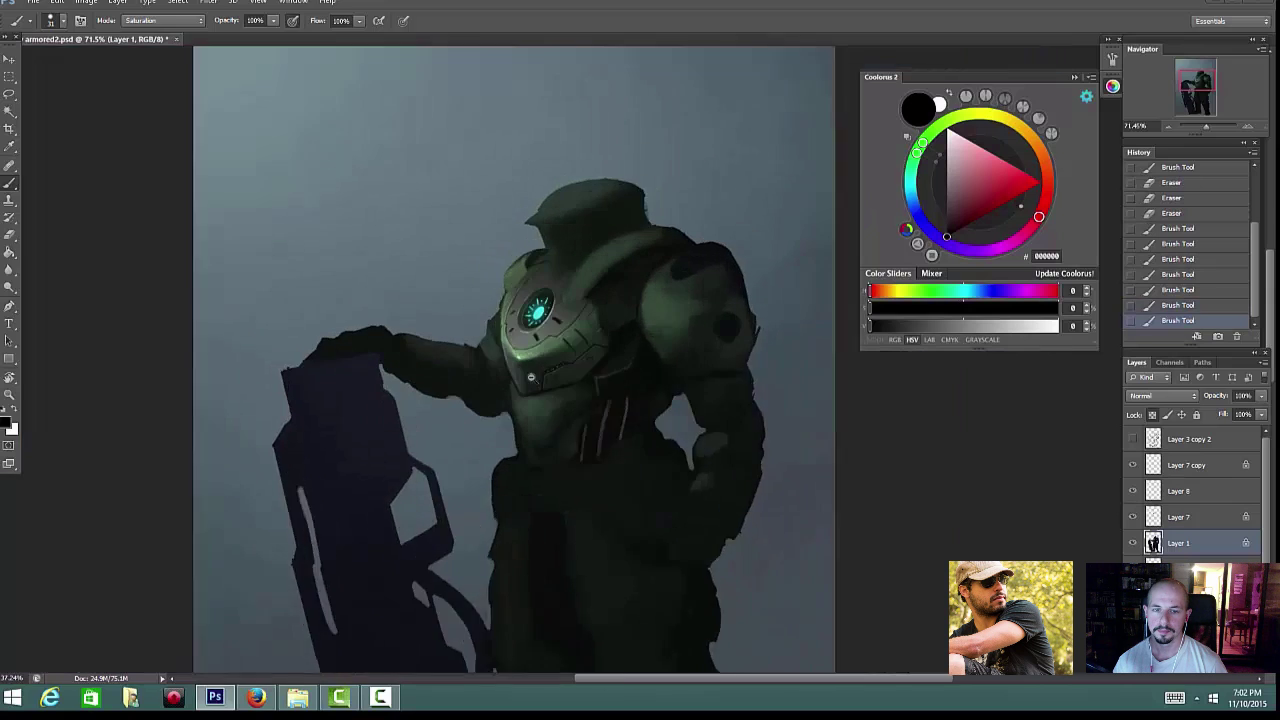
scroll(557, 307, up, 3)
click(165, 20)
click(165, 98)
alt+click(489, 352)
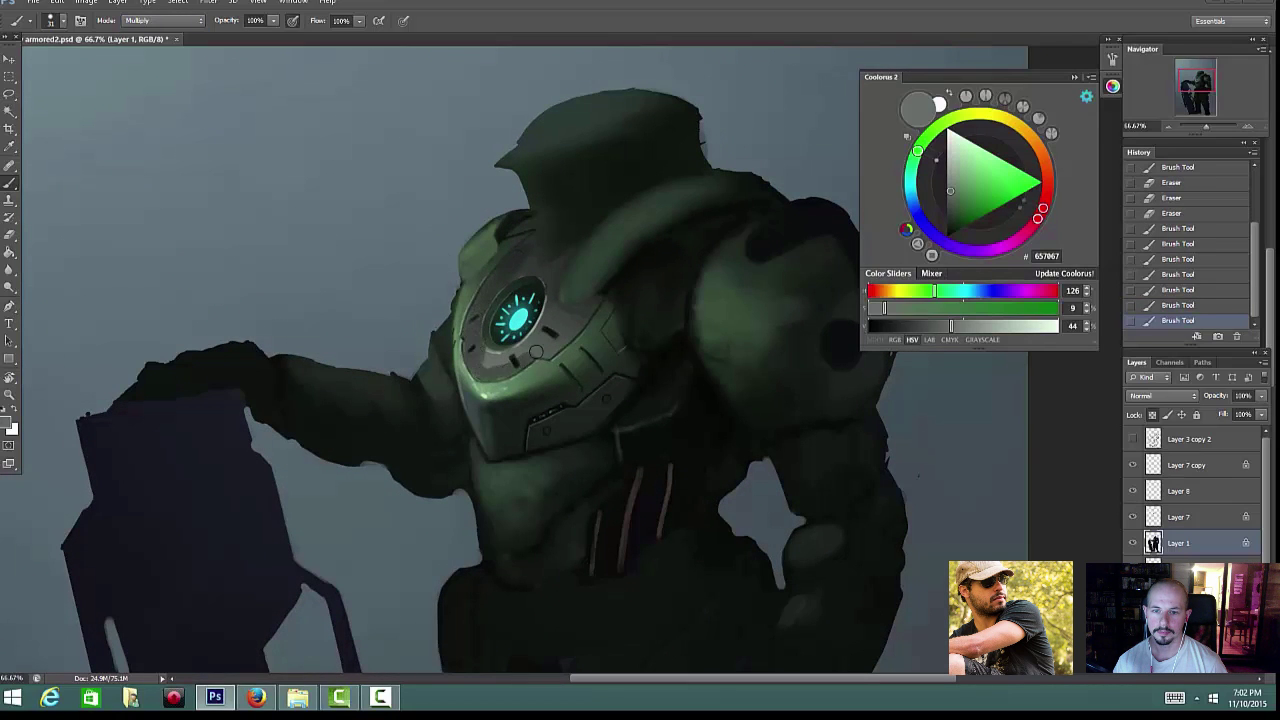
click(580, 311)
scroll(592, 340, down, 5)
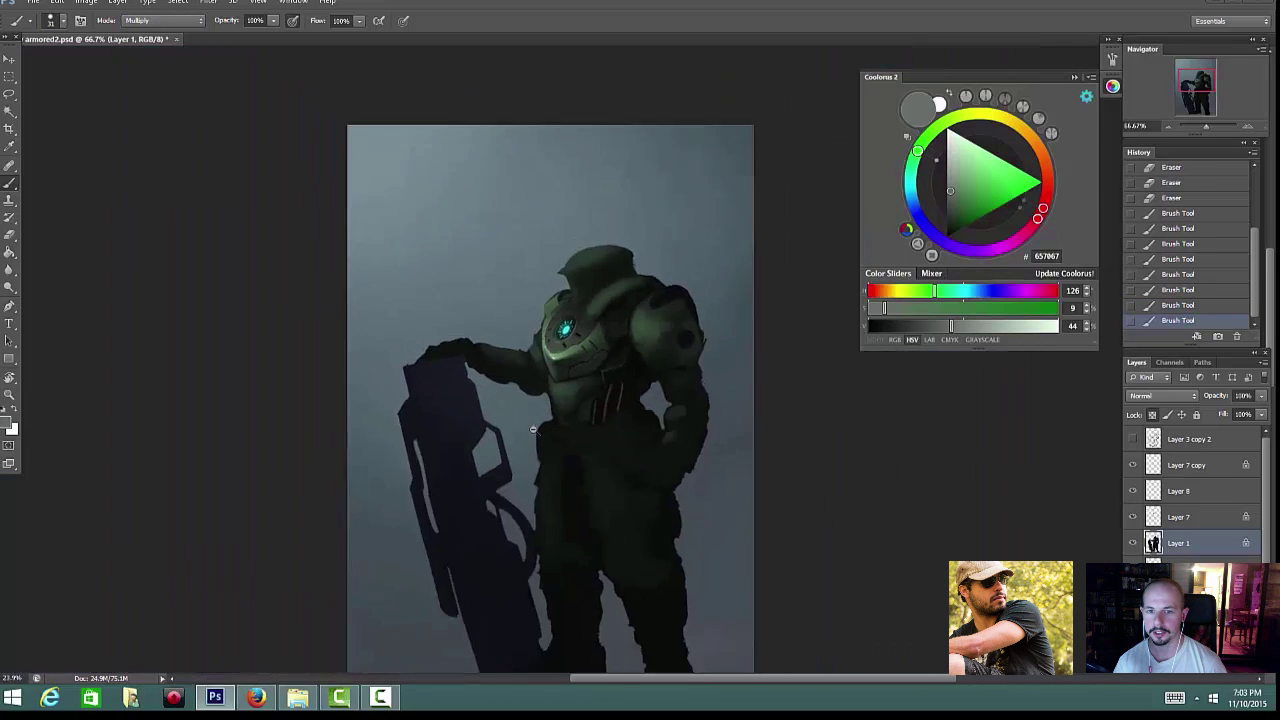
scroll(592, 340, up, 4)
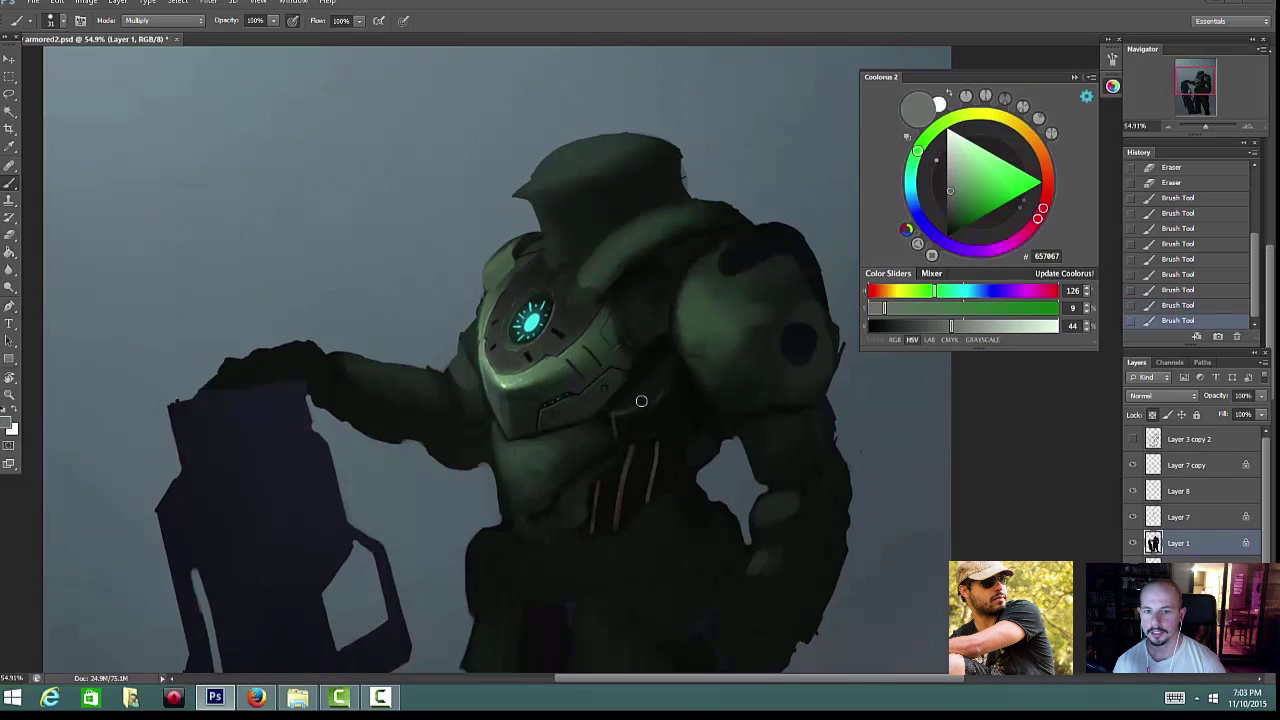
scroll(641, 401, down, 3)
click(641, 289)
scroll(641, 289, up, 5)
drag(654, 417, 617, 471)
click(723, 243)
Step: Return the brush to Normal mode and repaint the collar's lower end with the sampled dark green (H 131, S 27, B 24)
key(alt+shift+n)
alt+click(625, 309)
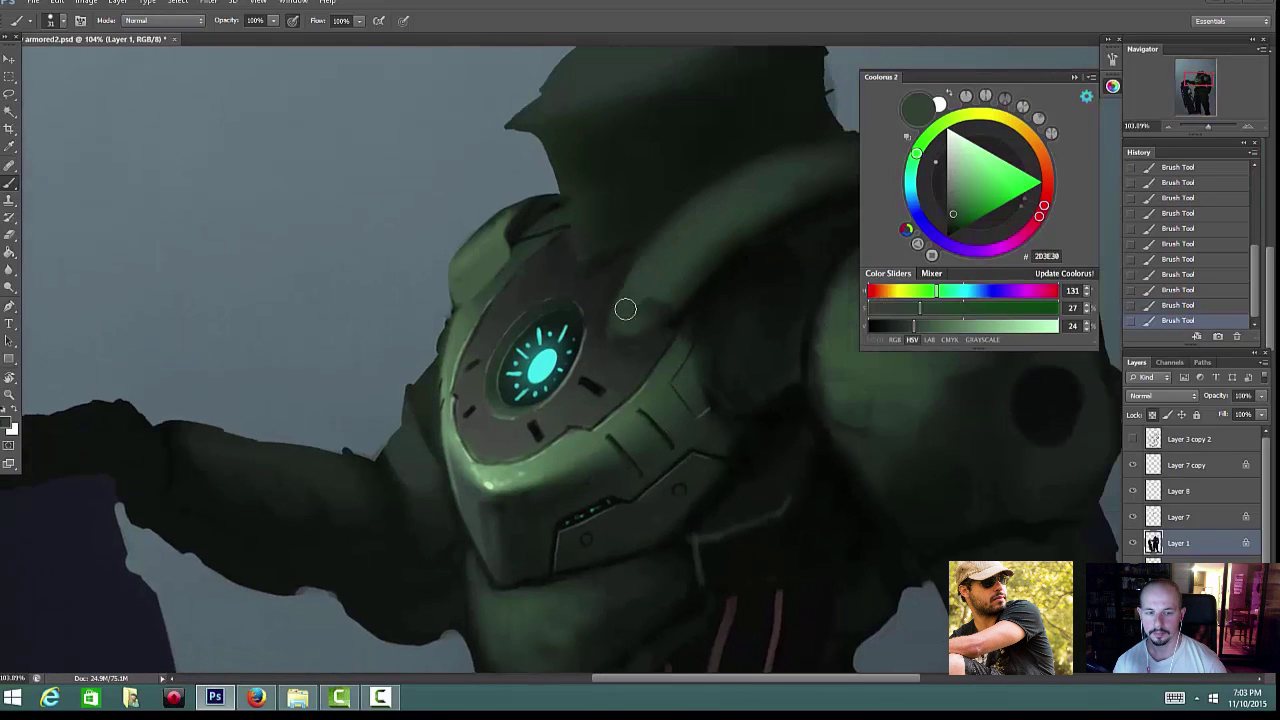
scroll(807, 190, down, 3)
scroll(626, 331, up, 3)
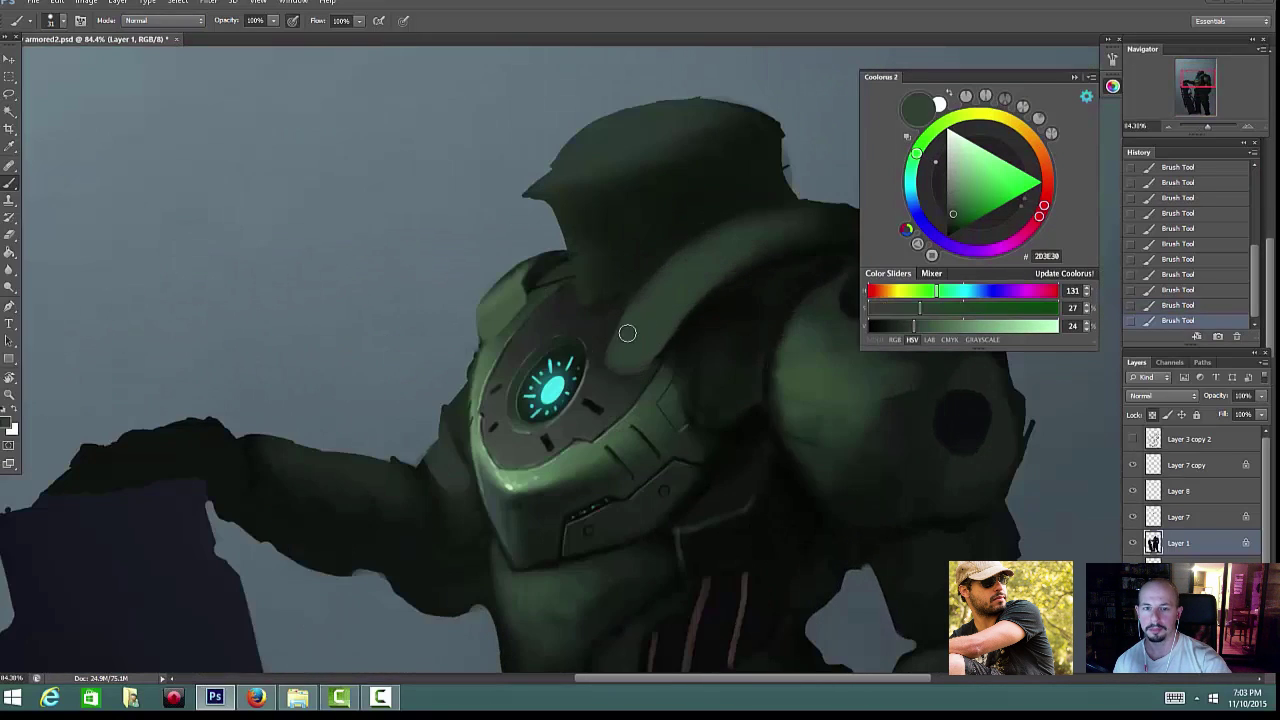
Step: Square off the collar's lower end with an adjusted brush and the sampled dark tone (H 132, S 16, B 13)
right_click(690, 322)
key(Escape)
alt+click(607, 343)
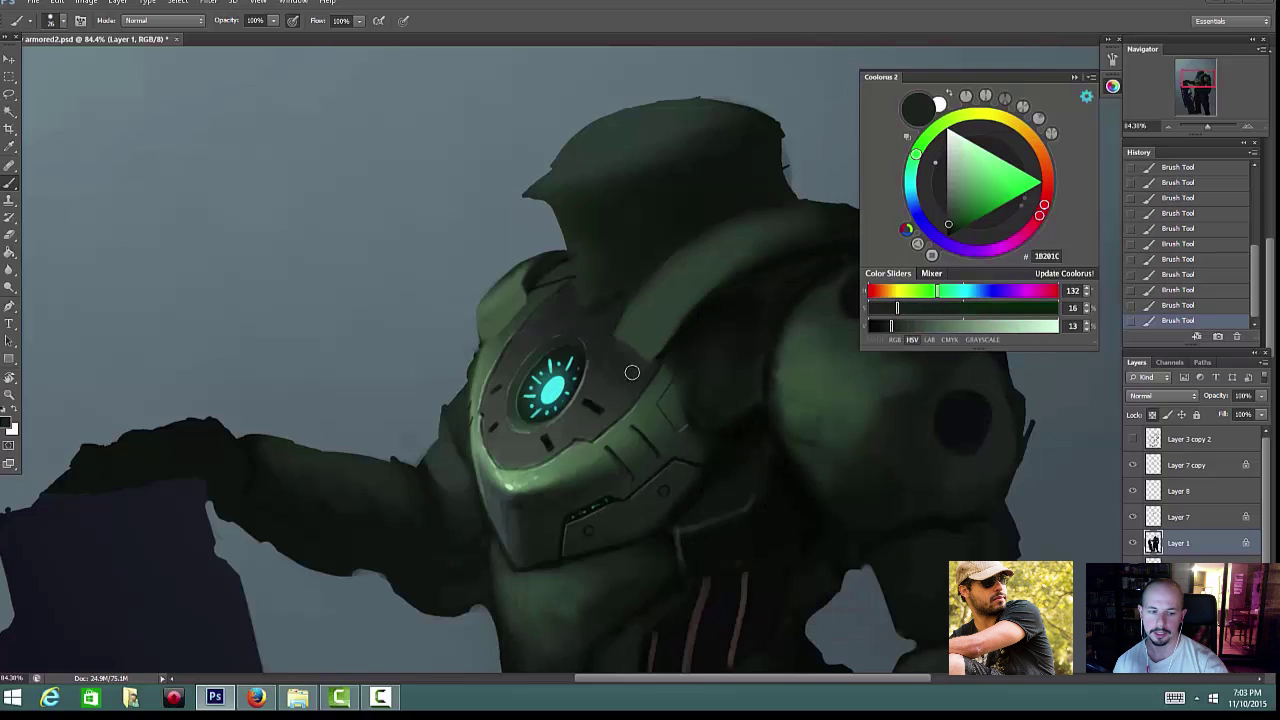
scroll(766, 297, down, 3)
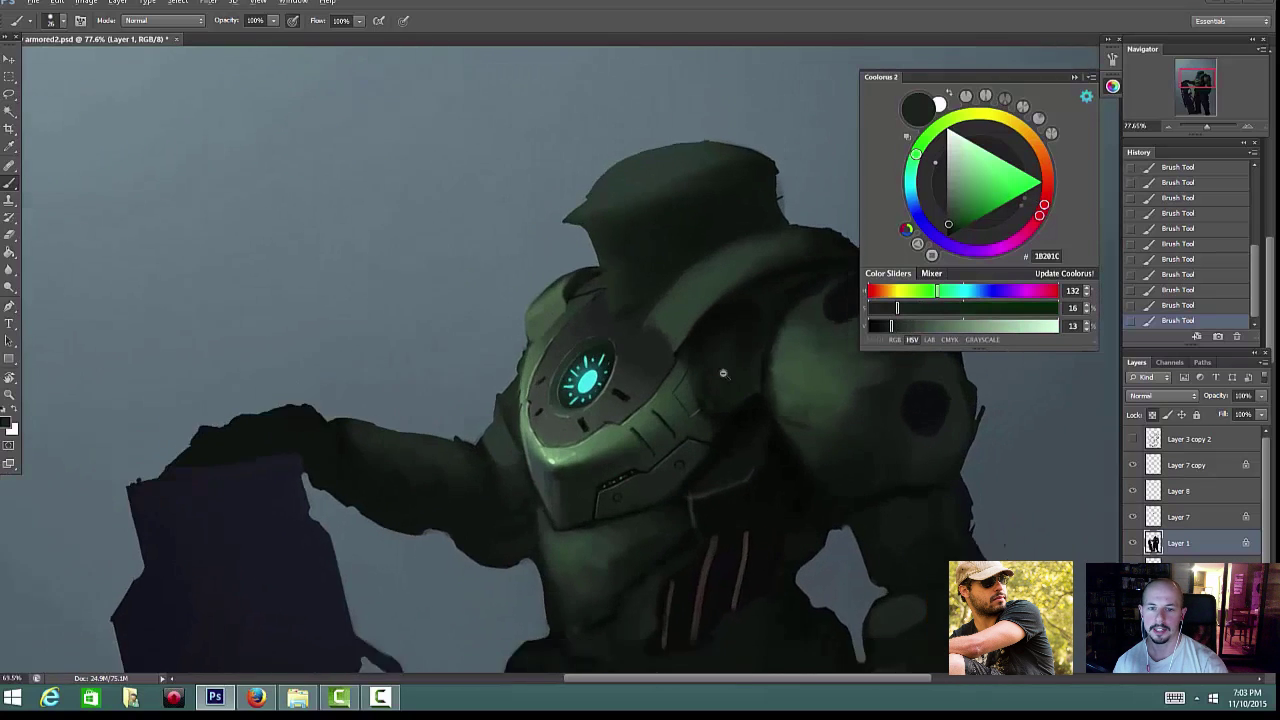
scroll(738, 315, up, 3)
Step: Refine the chest plate's upper-left edge with a smaller brush and sampled greens, including H 118, S 23, B 42 and H 137, S 33, B 8
alt+click(529, 294)
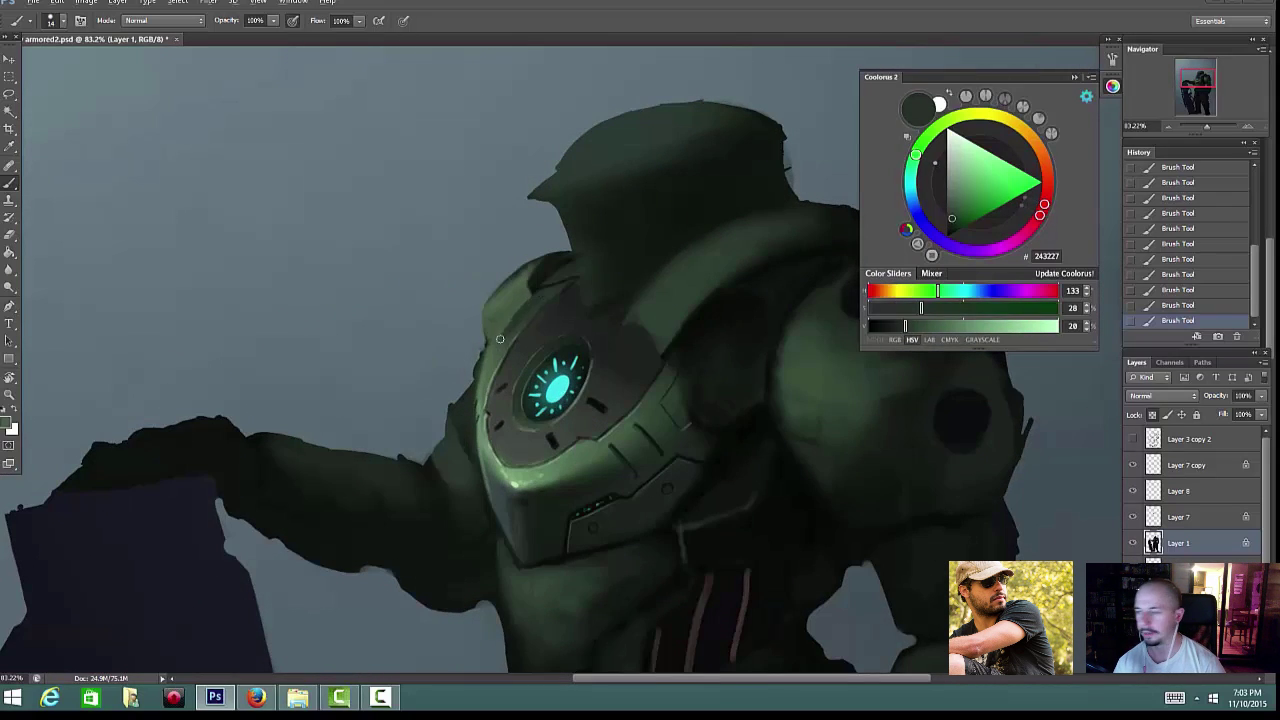
alt+click(560, 293)
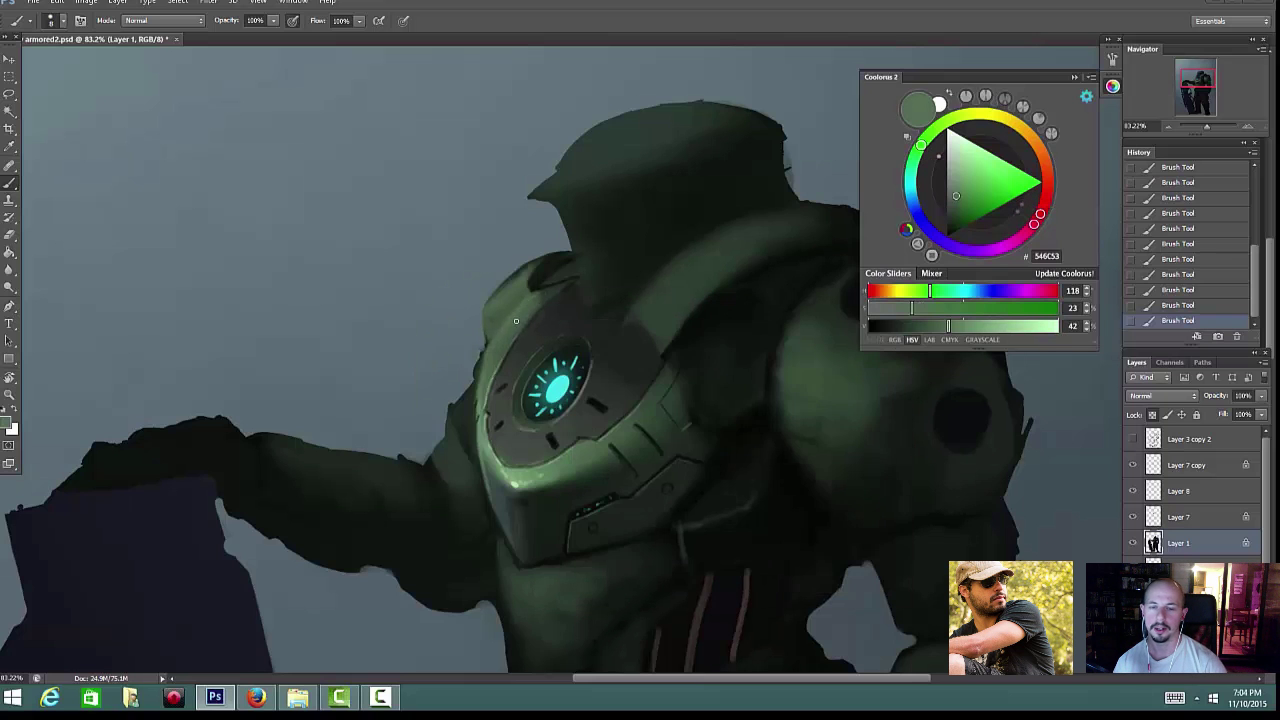
scroll(610, 265, down, 3)
scroll(500, 330, up, 3)
alt+click(497, 340)
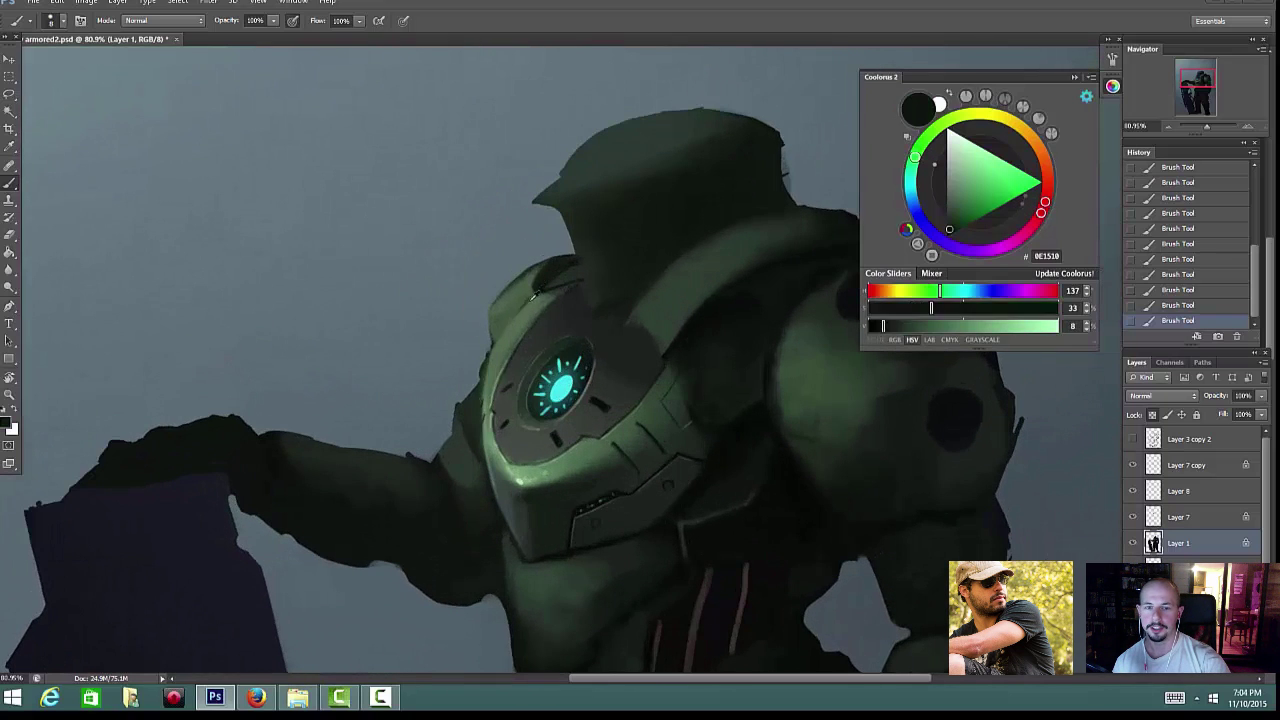
Step: Shade the area where the collar meets the inner chest plate with the sampled dark tone (H 132, S 15, B 13)
alt+click(660, 347)
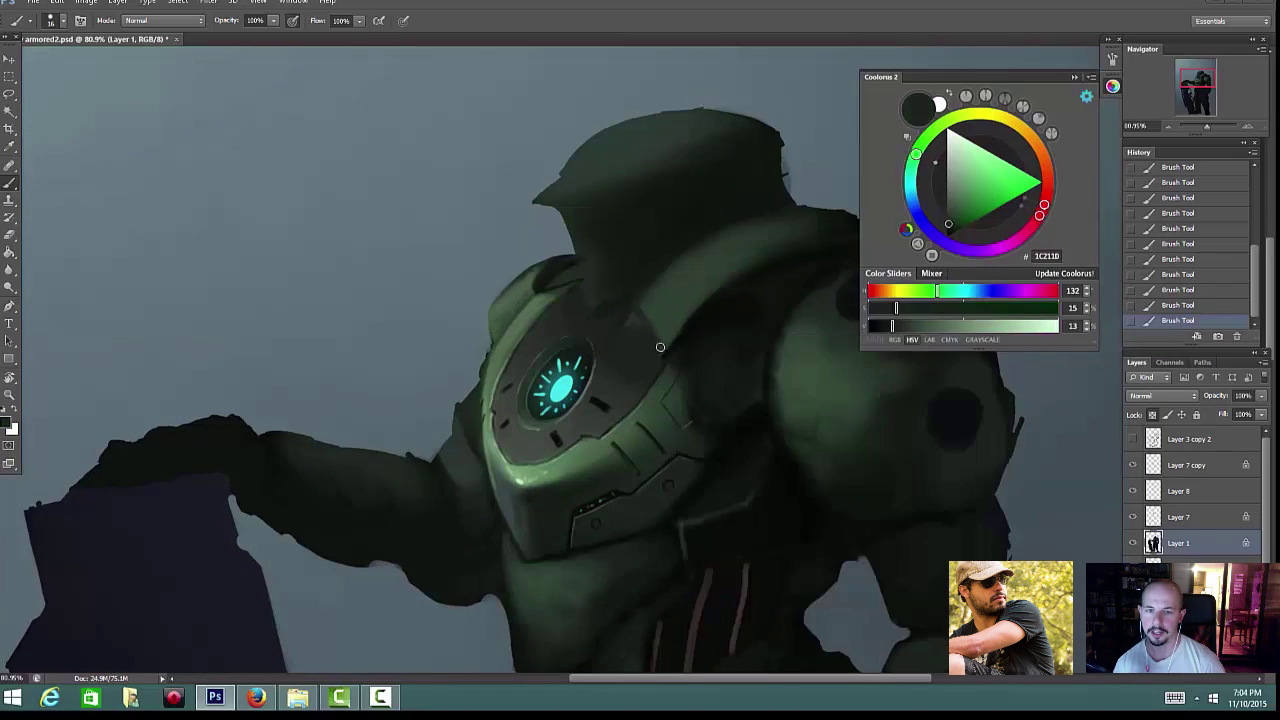
scroll(620, 328, down, 4)
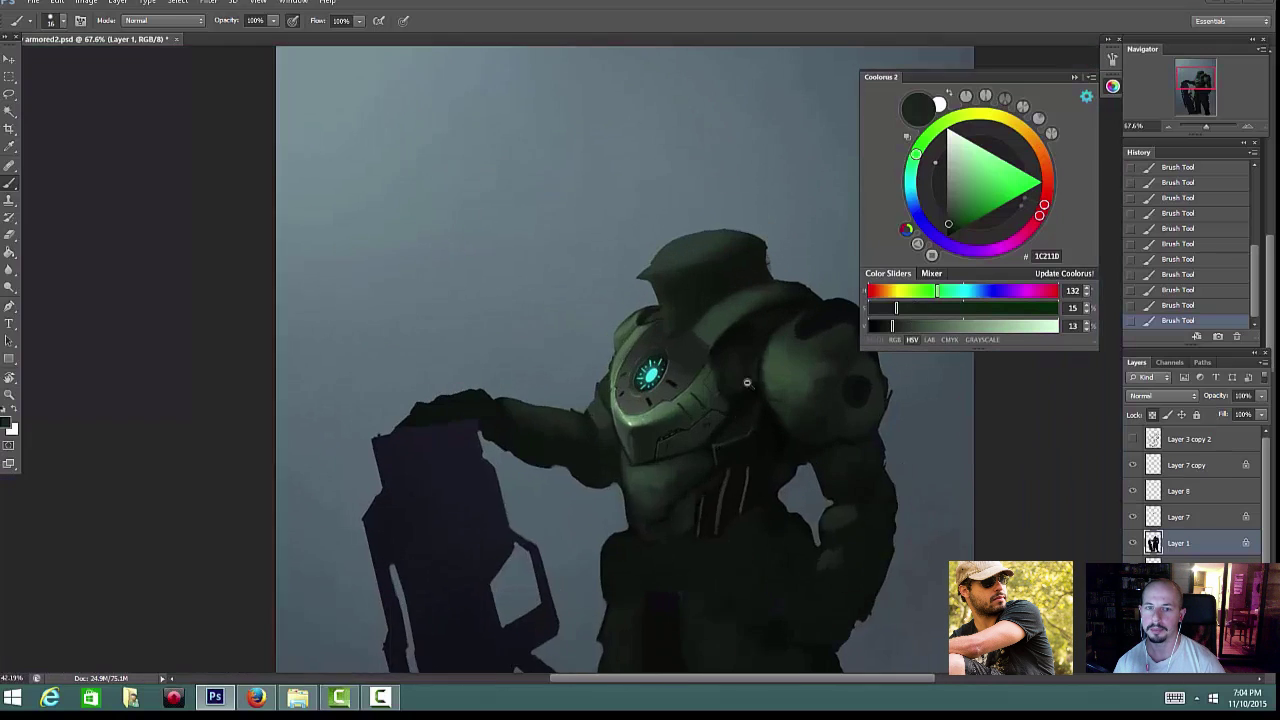
scroll(732, 426, up, 4)
Step: Flip the canvas horizontally
click(86, 1)
click(332, 164)
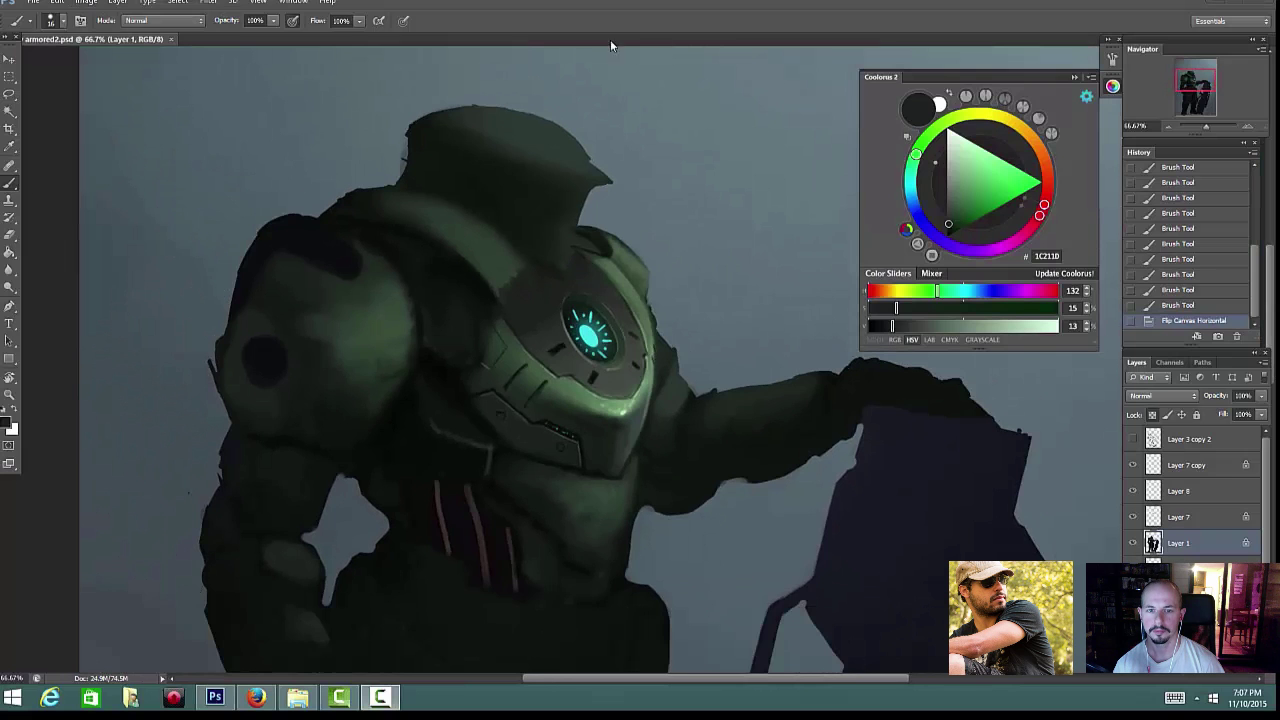
click(610, 45)
Step: Choose a 200 px speckle brush in Overlay mode and paint texture onto the front of the chest plate
scroll(605, 383, up, 1)
right_click(620, 372)
click(681, 573)
click(162, 20)
click(160, 212)
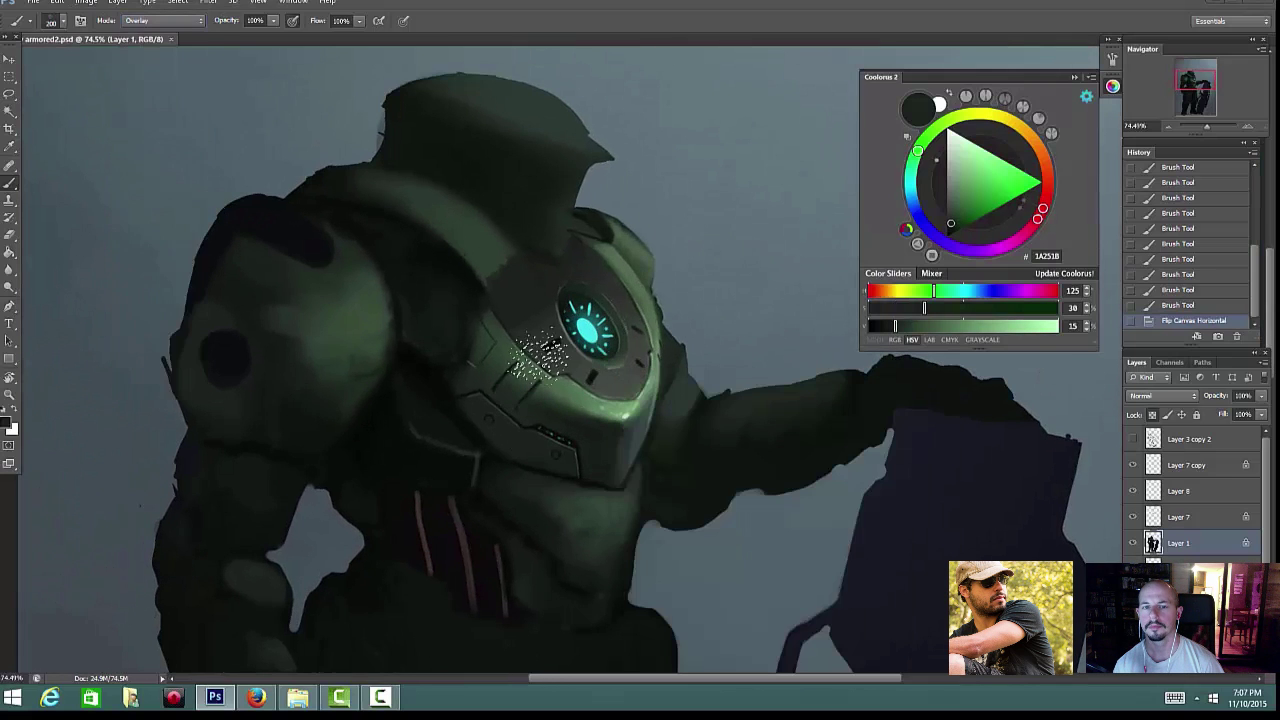
drag(592, 388, 632, 425)
Step: Lasso the green outer chest plate around the emblem and paint speckle texture inside the selection
scroll(630, 360, up, 3)
scroll(630, 400, up, 5)
scroll(400, 440, down, 5)
drag(414, 257, 440, 242)
drag(430, 132, 449, 314)
key(l)
key(b)
drag(622, 440, 640, 380)
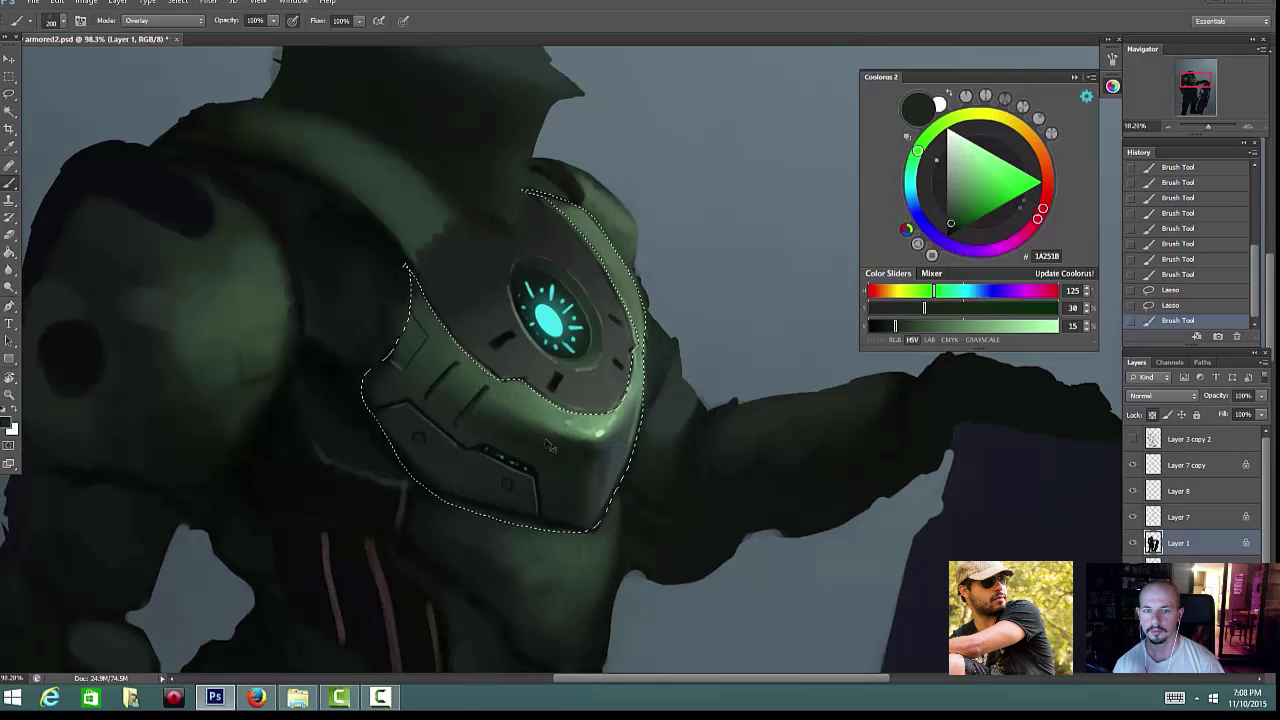
Step: Paint light green texture highlights (H 115, S 27, B 72) along the outer chest plate's front rim in Linear Dodge (Add) mode
drag(655, 465, 645, 323)
click(160, 20)
click(160, 186)
alt+click(600, 434)
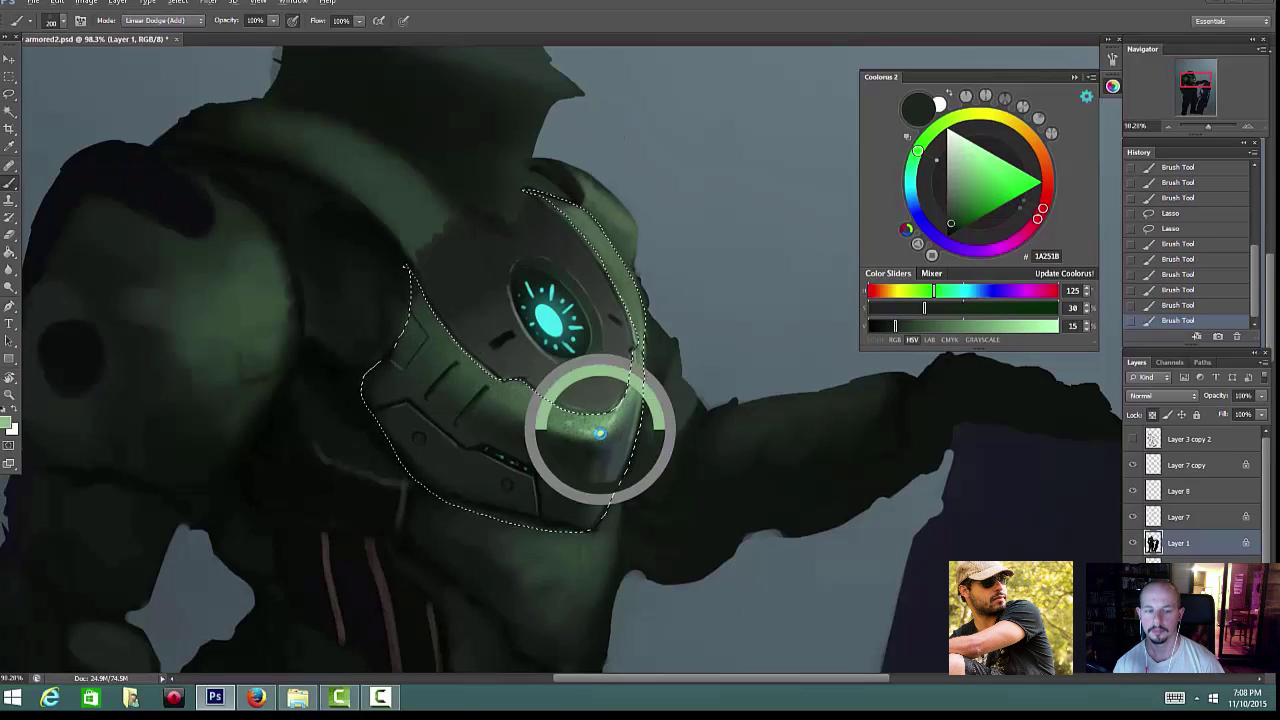
mouse_move(560, 410)
mouse_down()
mouse_move(605, 428)
mouse_move(566, 392)
mouse_move(566, 425)
mouse_up()
click(630, 441)
right_click(602, 445)
click(685, 571)
right_click(579, 369)
click(631, 572)
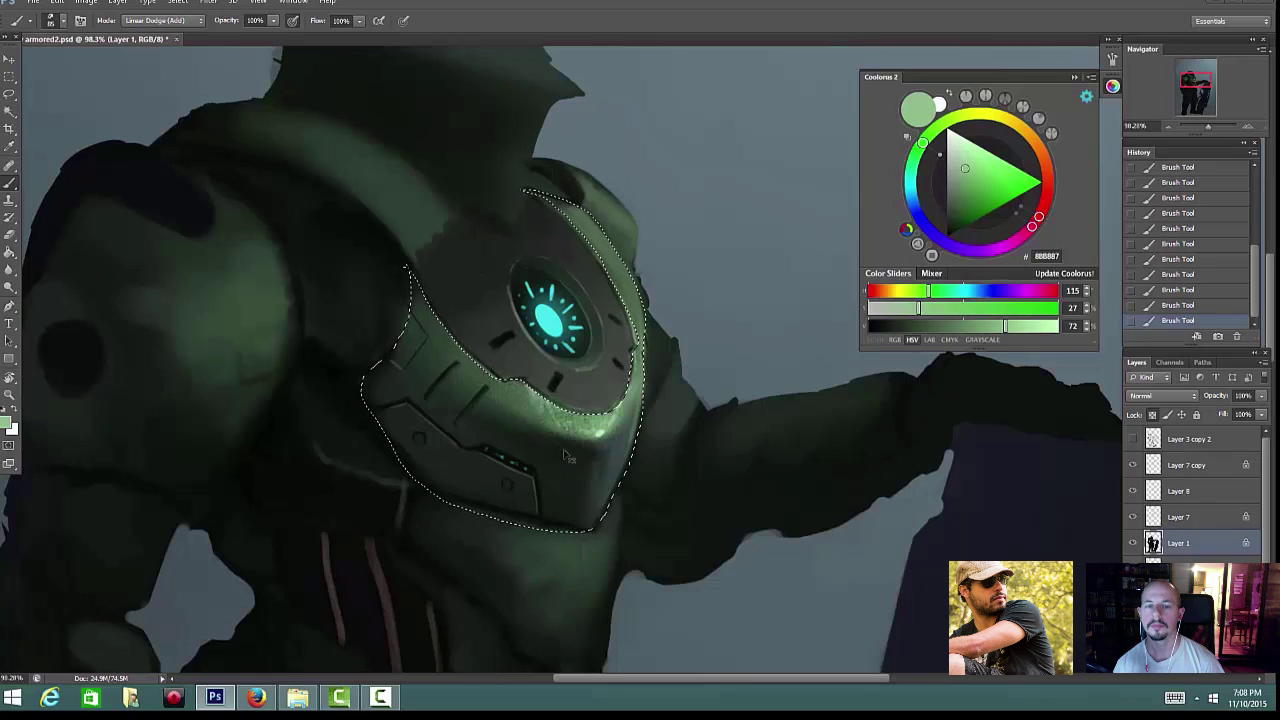
Step: Paint sampled dark green texture (H 138, S 27, B 15) onto the outer chest plate in Overlay mode, switching to a 250 px brush
click(160, 20)
click(178, 214)
alt+click(491, 348)
key(ctrl+z)
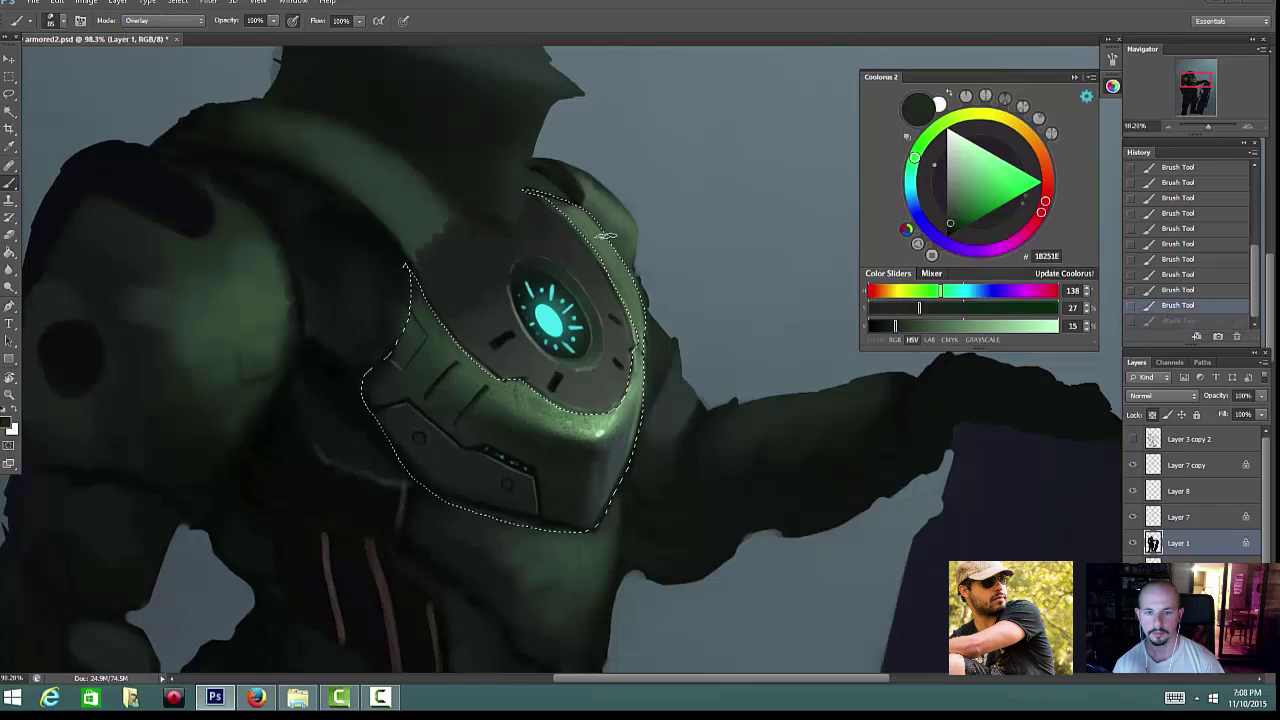
key(ctrl+z)
mouse_move(555, 441)
mouse_down()
mouse_move(534, 531)
mouse_move(568, 436)
mouse_move(601, 443)
mouse_up()
right_click(562, 420)
click(678, 536)
Step: Set the brush to Soft Light at 110 px and tint the outer chest plate with dark brown (H 24, S 36, B 29)
click(162, 20)
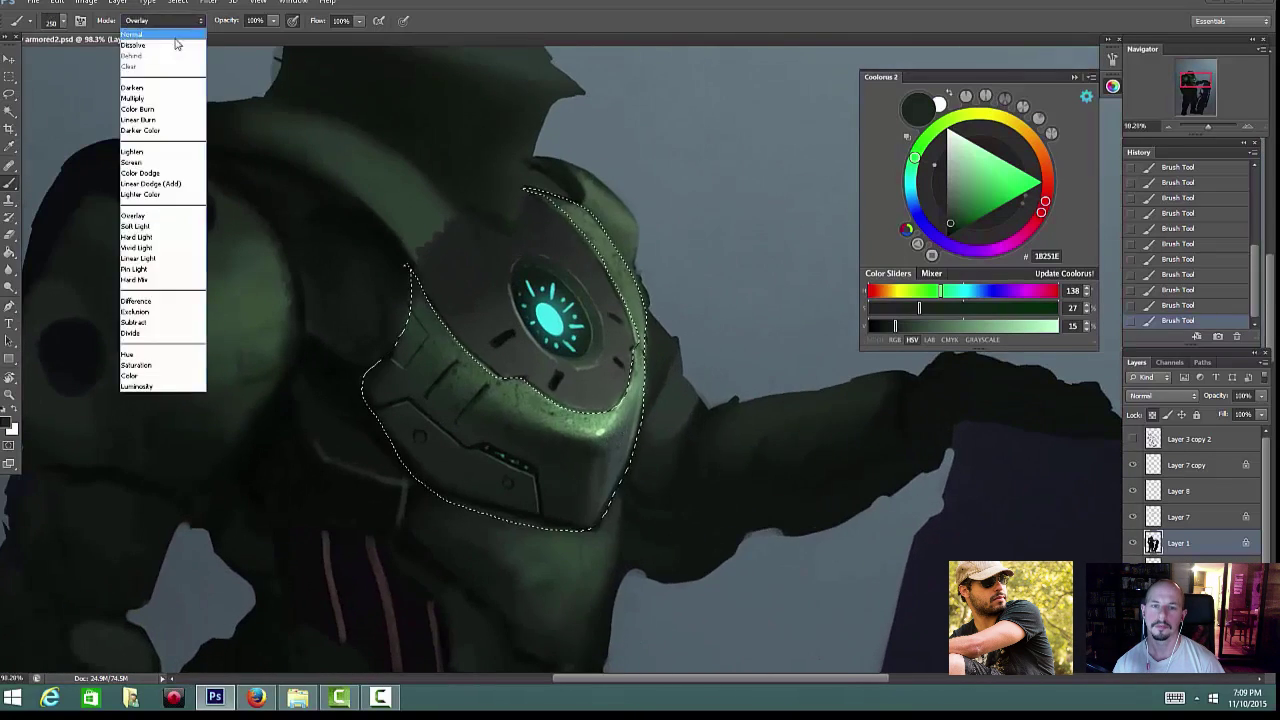
click(150, 228)
right_click(512, 373)
click(1045, 161)
click(958, 212)
right_click(562, 430)
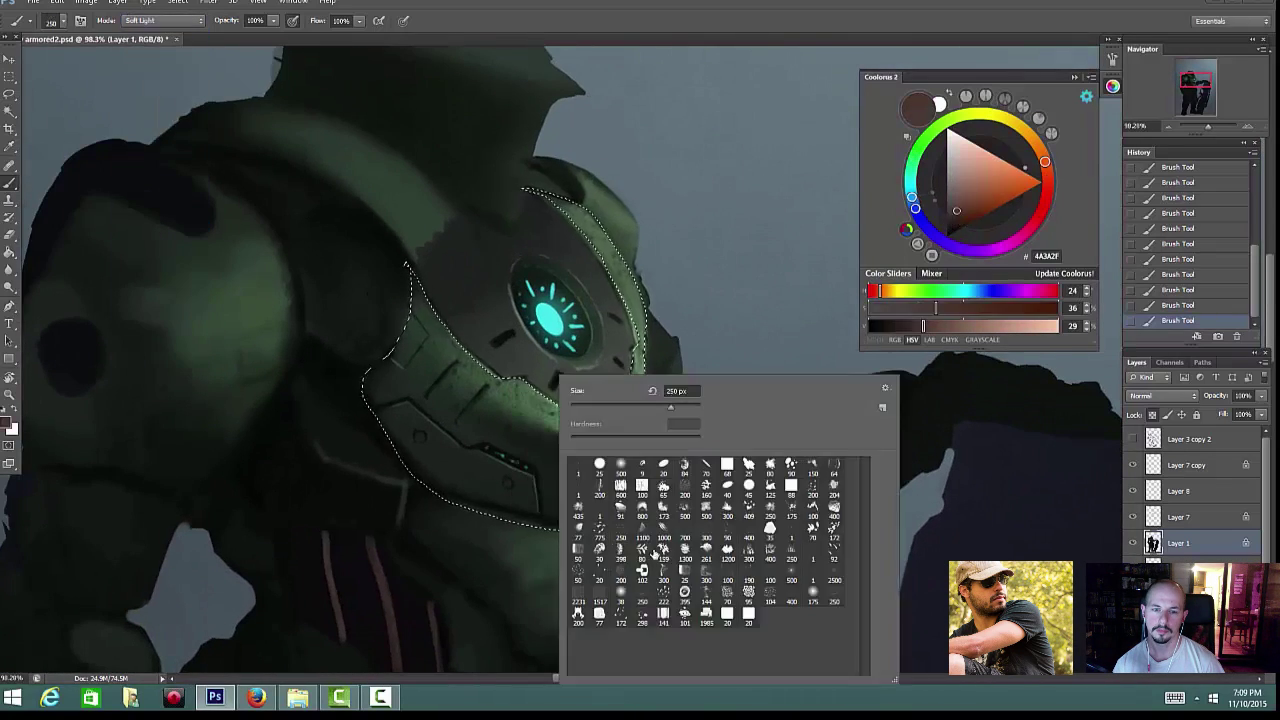
drag(672, 406, 641, 406)
key(Return)
Step: Brush a lighter rust brown (H 24, S 39, B 52) onto the outer chest plate's front in Overlay mode
click(957, 173)
right_click(573, 430)
click(966, 190)
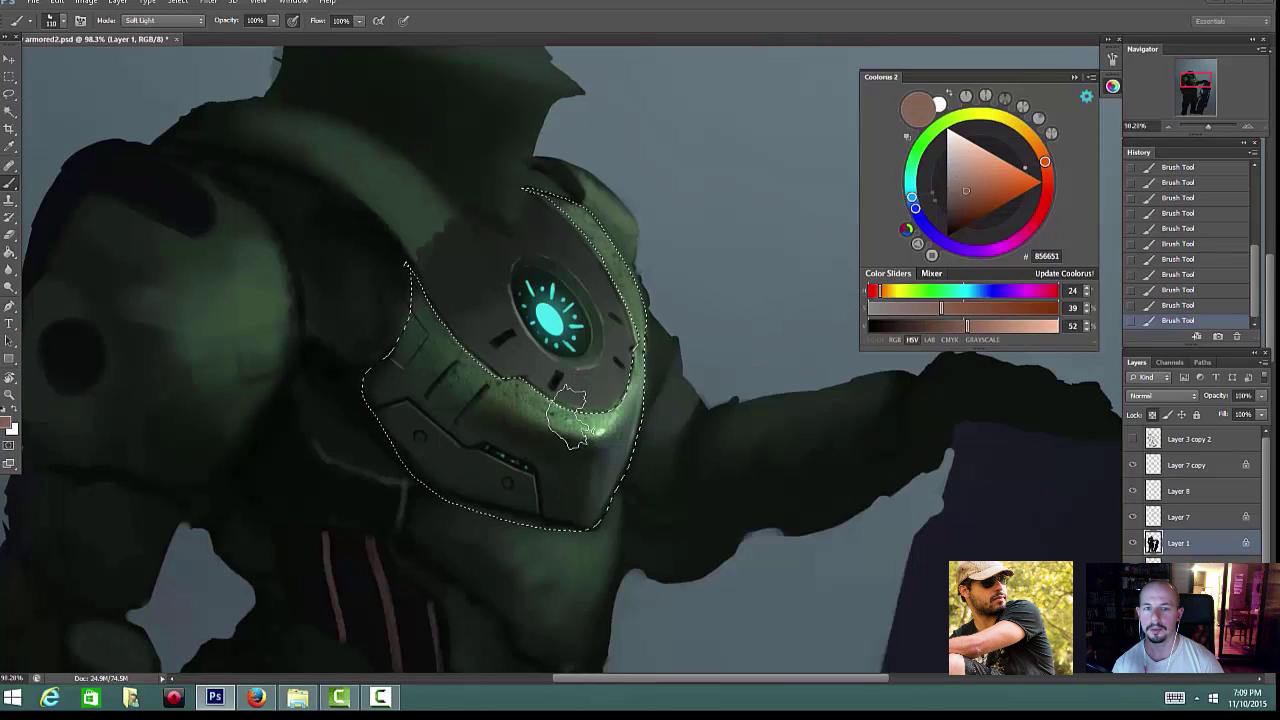
click(165, 20)
click(165, 215)
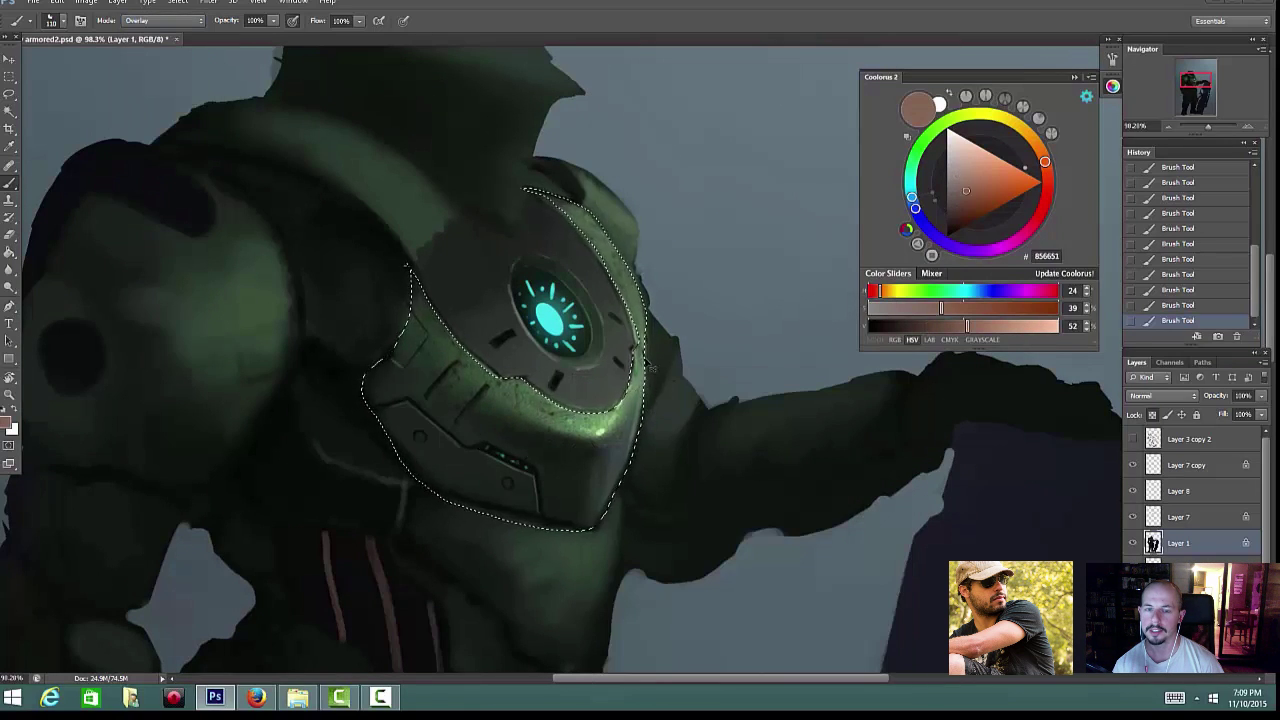
mouse_move(650, 366)
mouse_down()
mouse_move(560, 366)
mouse_move(662, 366)
mouse_up()
Step: Add neutral grey scuffs (S 0, B 56) to the outer chest plate with a 65 px brush in Normal mode
click(163, 20)
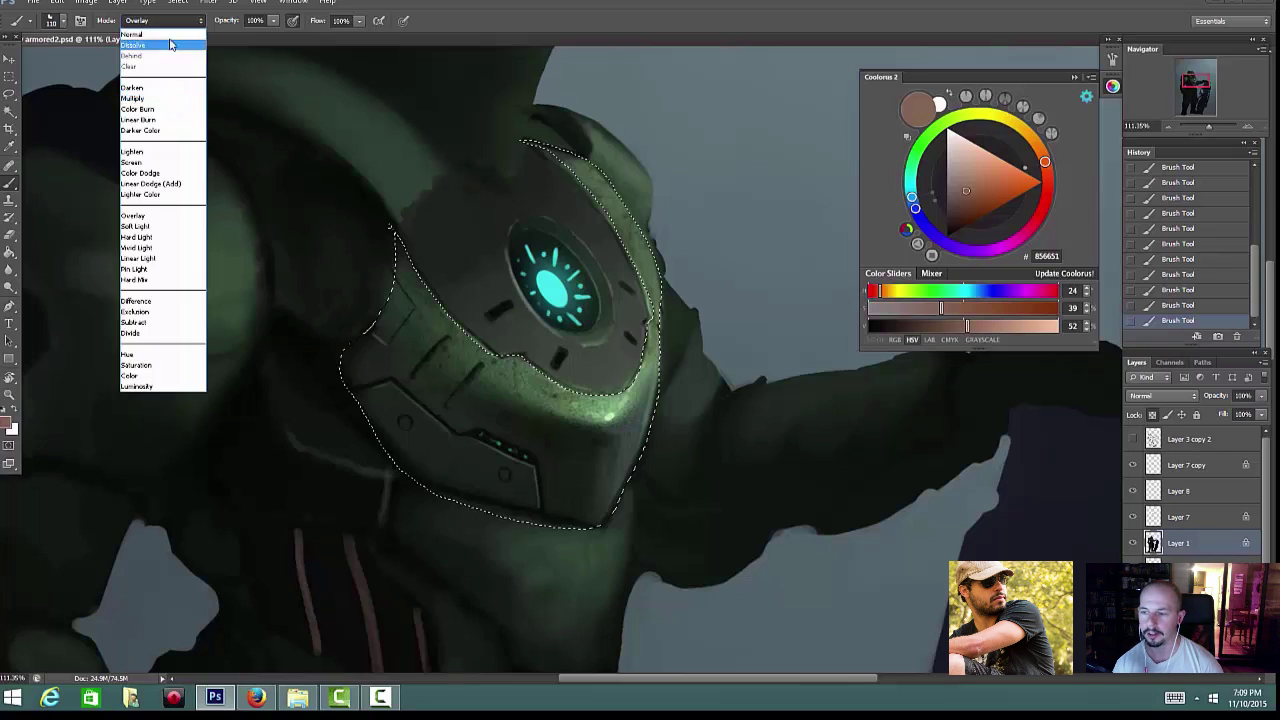
click(132, 34)
alt+click(572, 400)
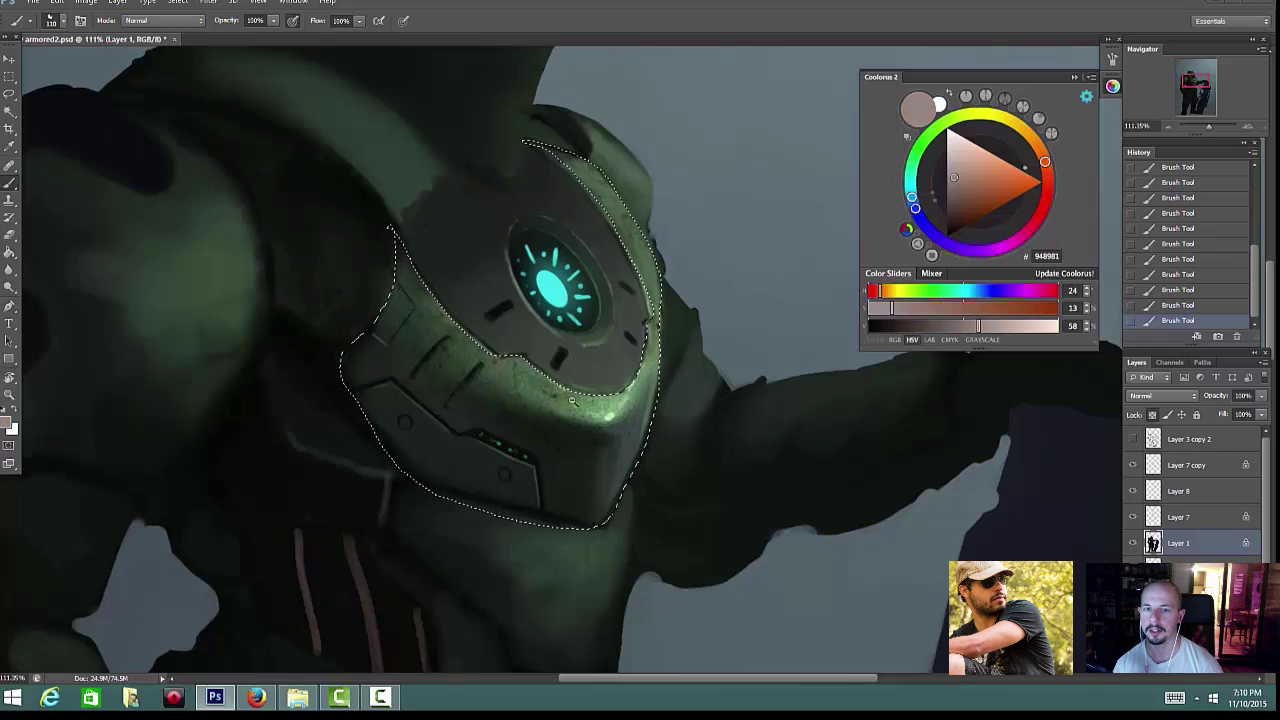
drag(580, 362, 562, 362)
click(947, 176)
key(bracketleft)
key(bracketleft)
key(bracketleft)
key(bracketleft)
key(bracketleft)
drag(458, 304, 474, 316)
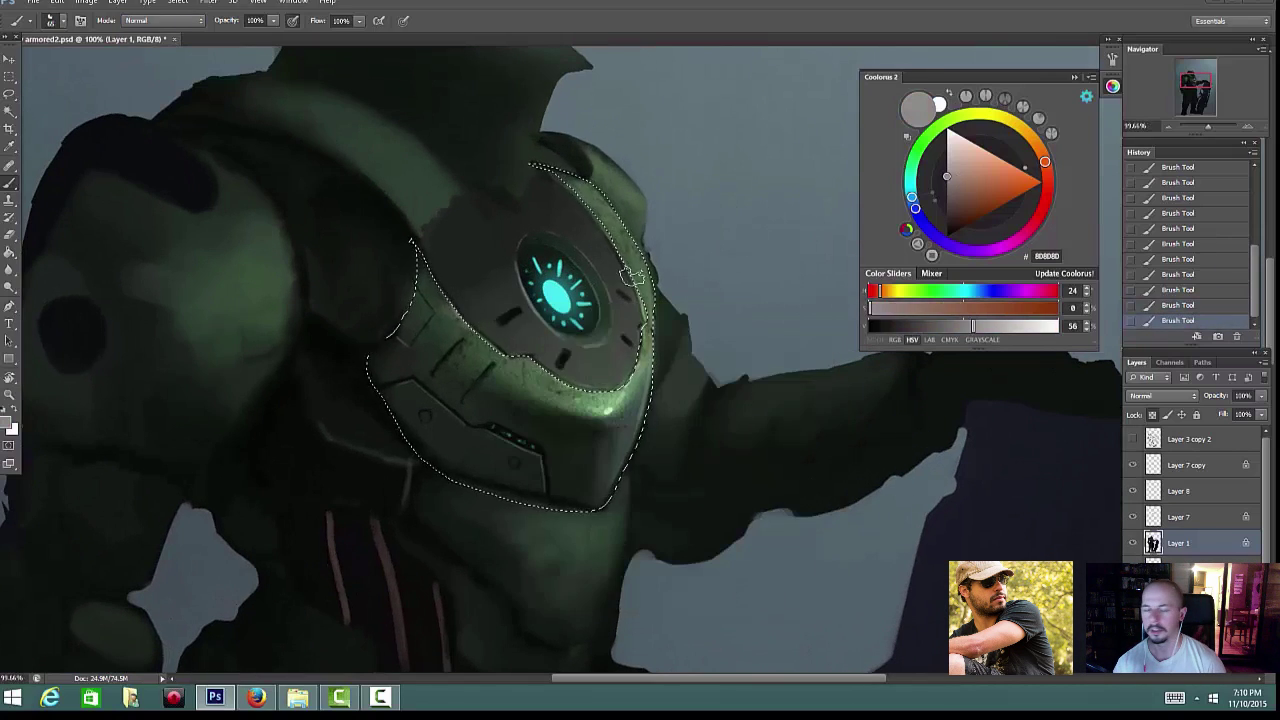
Step: Invert the selection and paint dark speckle texture (H 130, S 17, B 14) on the inner chest panel with a 200 px Overlay brush
scroll(632, 275, up, 1)
right_click(543, 206)
click(630, 229)
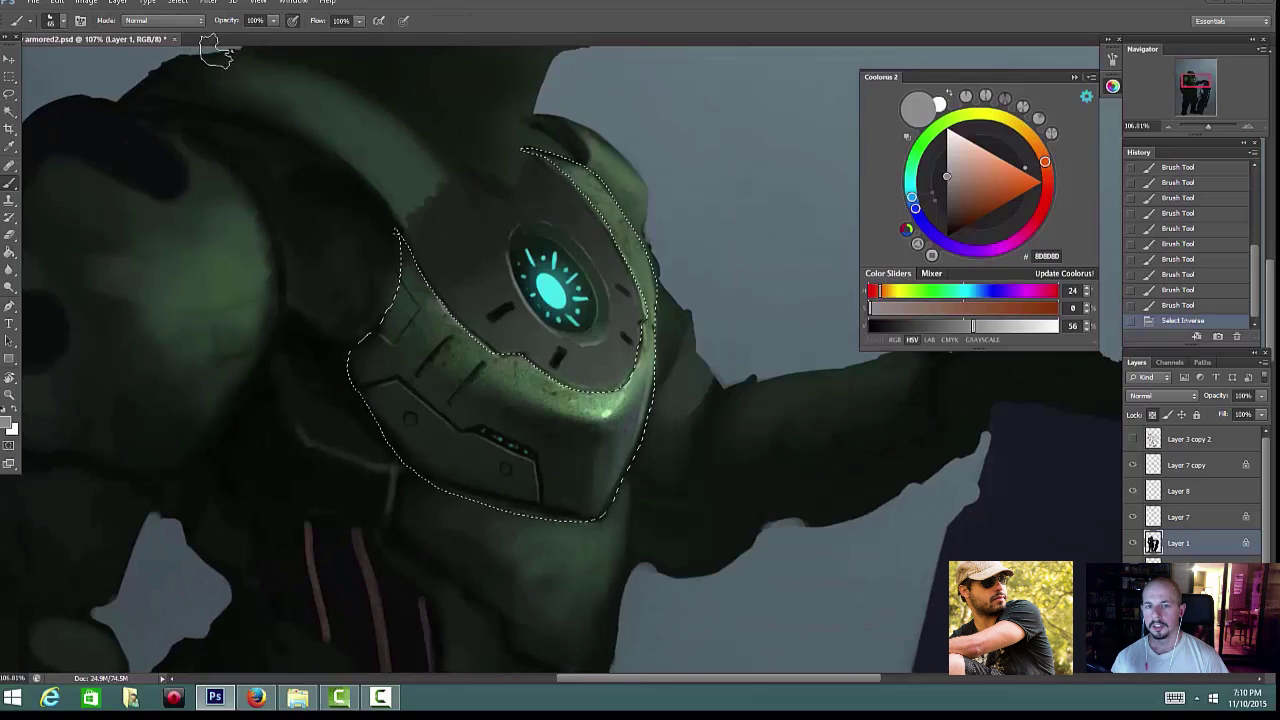
click(165, 21)
click(142, 213)
alt+click(502, 312)
right_click(498, 268)
click(560, 469)
mouse_move(520, 366)
mouse_down()
mouse_move(608, 370)
mouse_move(540, 365)
mouse_up()
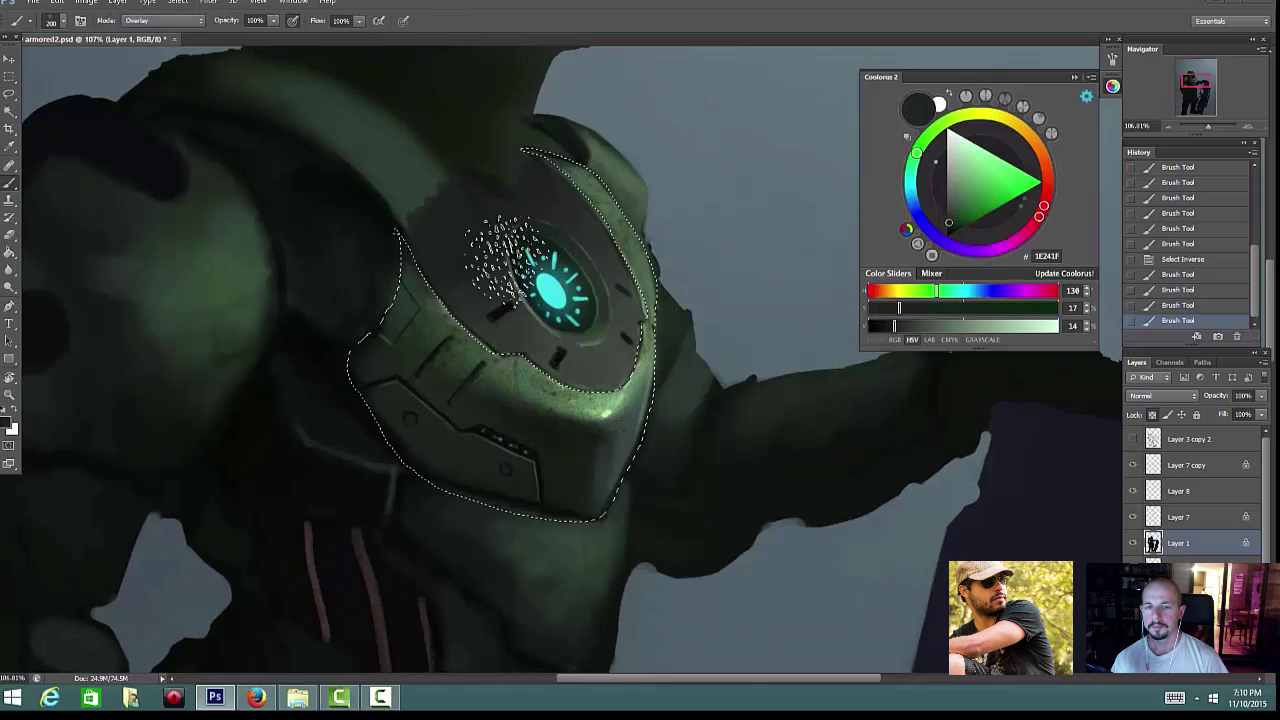
Step: Add grey speckle highlights (H 129, S 2, B 42) to the inner chest panel in Linear Dodge (Add) mode and deselect
click(165, 21)
click(160, 186)
alt+click(614, 391)
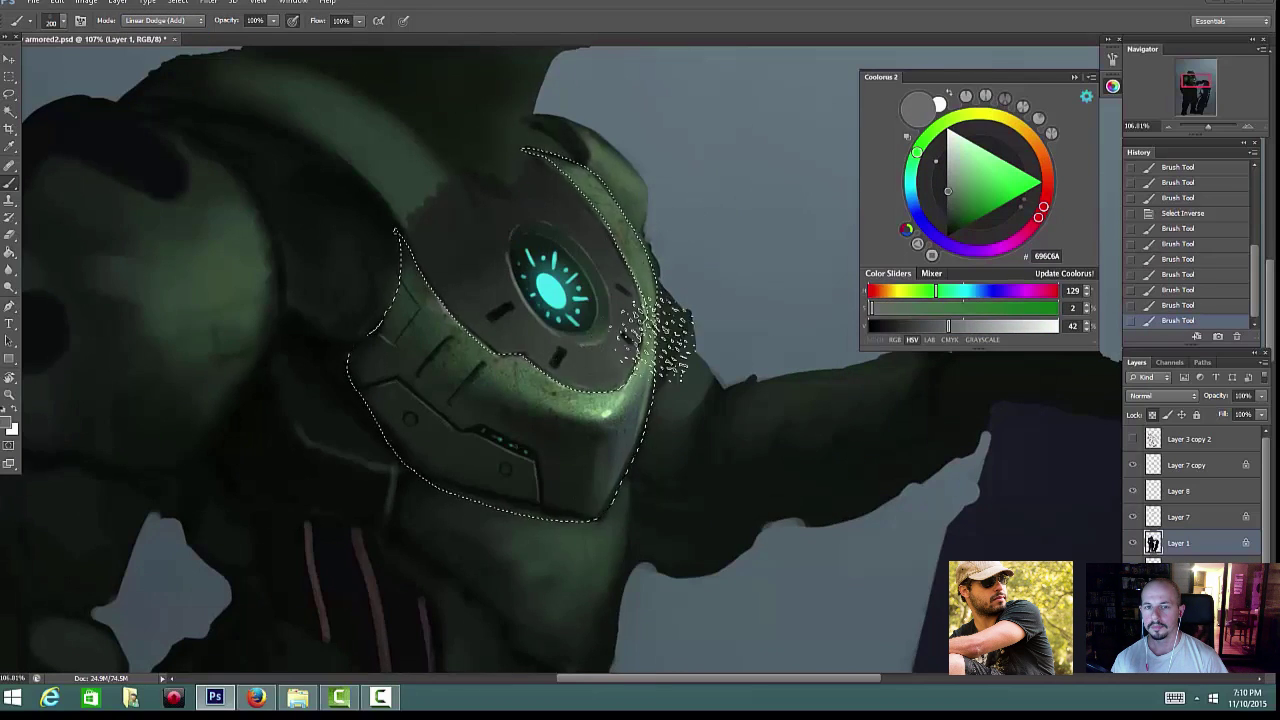
click(655, 338)
scroll(660, 364, down, 4)
scroll(672, 378, up, 10)
scroll(680, 340, down, 6)
key(m)
click(710, 383)
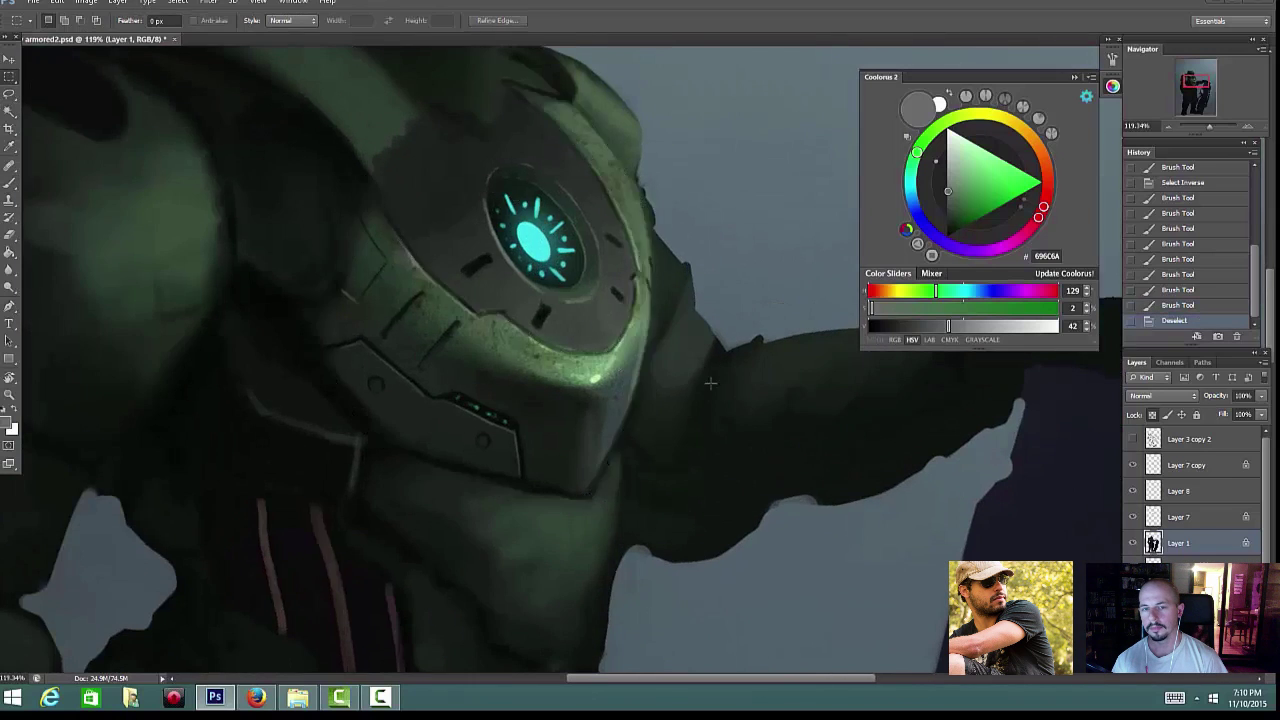
Step: Paint thin light grey worn edges (H 120, S 4, B 71) along the inner panel's rim on Layer 1 with a 3 px brush
scroll(712, 376, down, 3)
key(b)
key(ctrl+shift+alt+n)
scroll(657, 362, up, 2)
right_click(659, 344)
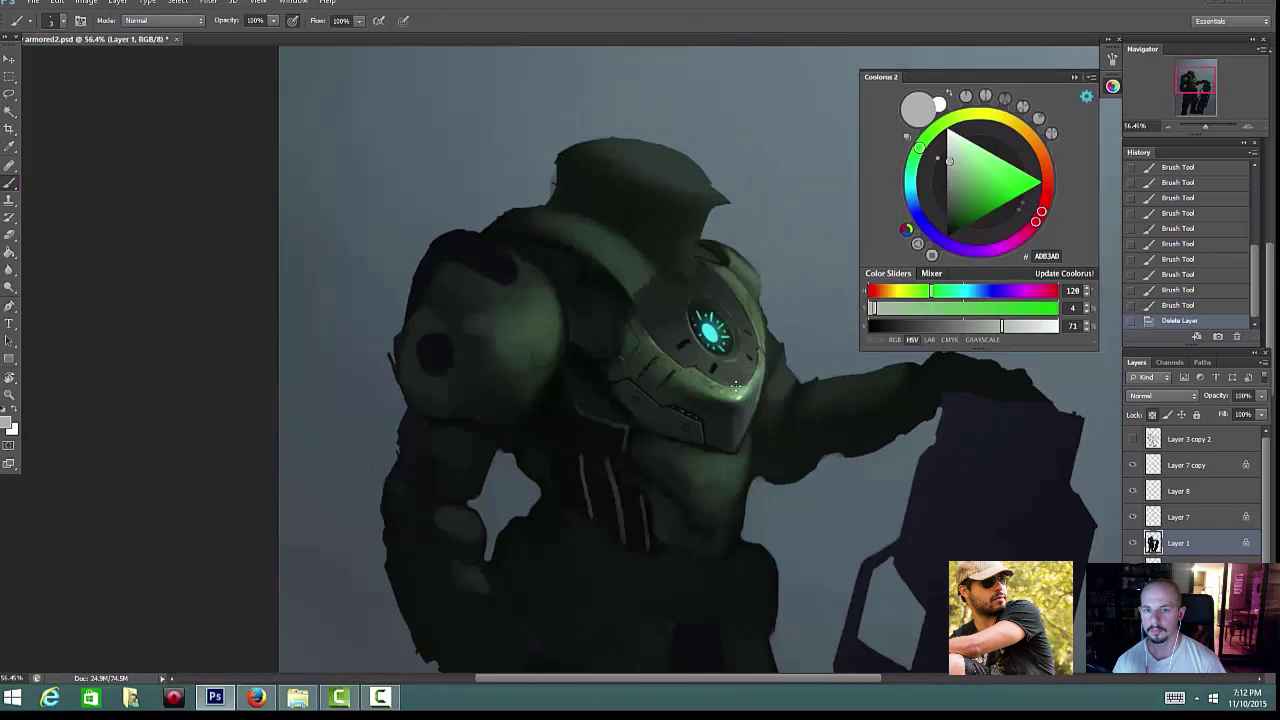
scroll(554, 283, up, 3)
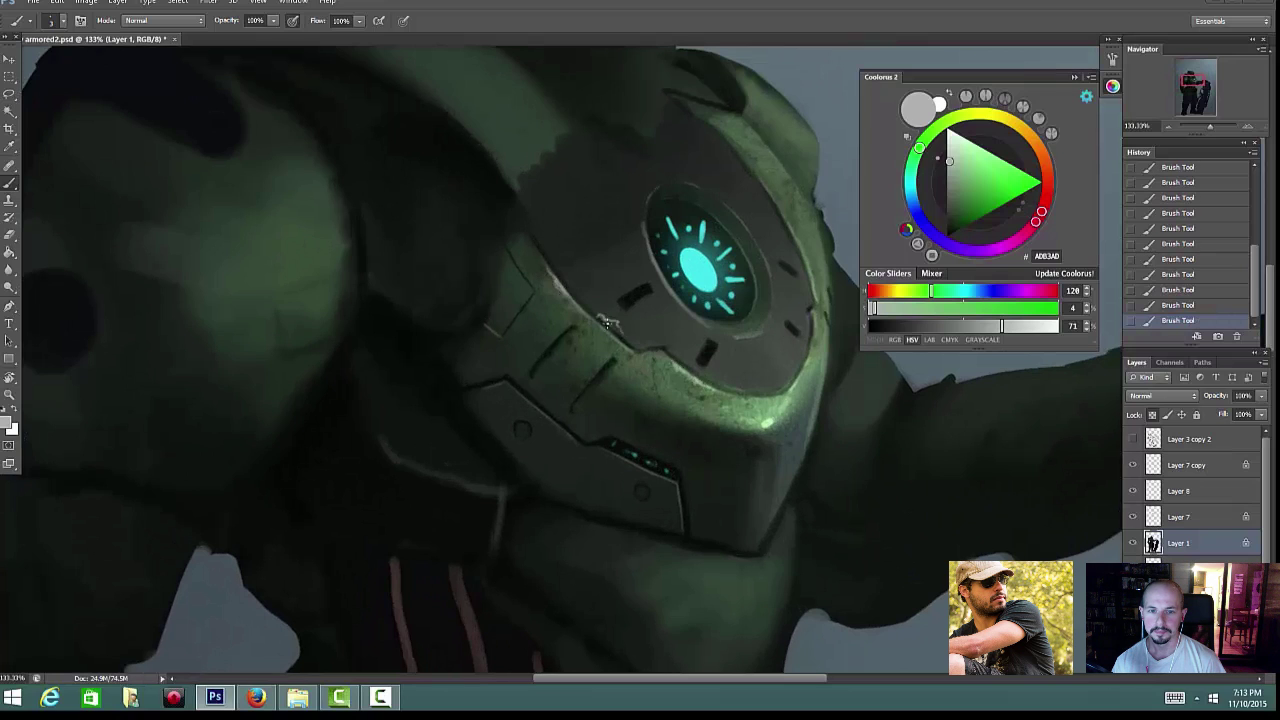
click(1204, 213)
scroll(1206, 204, up, 3)
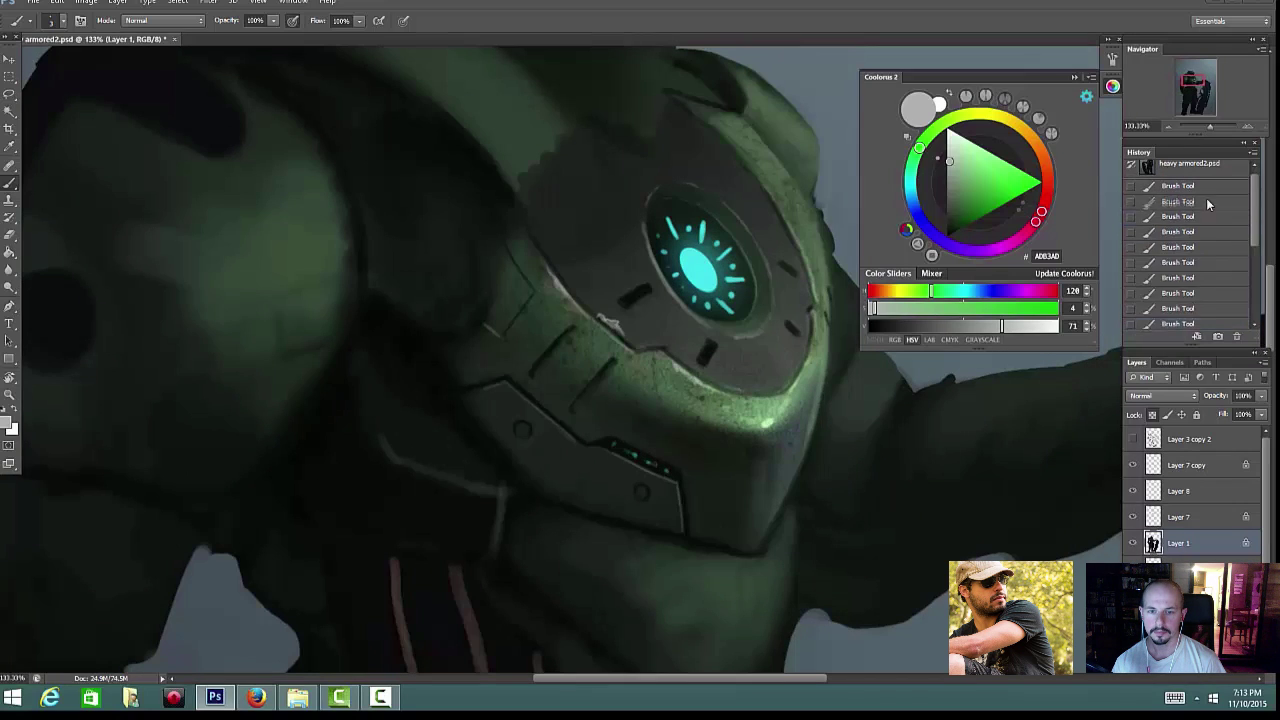
click(1200, 248)
mouse_move(610, 322)
mouse_down()
mouse_move(630, 346)
mouse_move(623, 335)
mouse_up()
Step: Dab light grey wear marks on the rim near the chest plate's front corner with a larger brush, and sample a dark green (H 132, S 28, B 7)
key(bracketright)
key(bracketright)
click(797, 384)
click(795, 386)
click(792, 388)
click(788, 390)
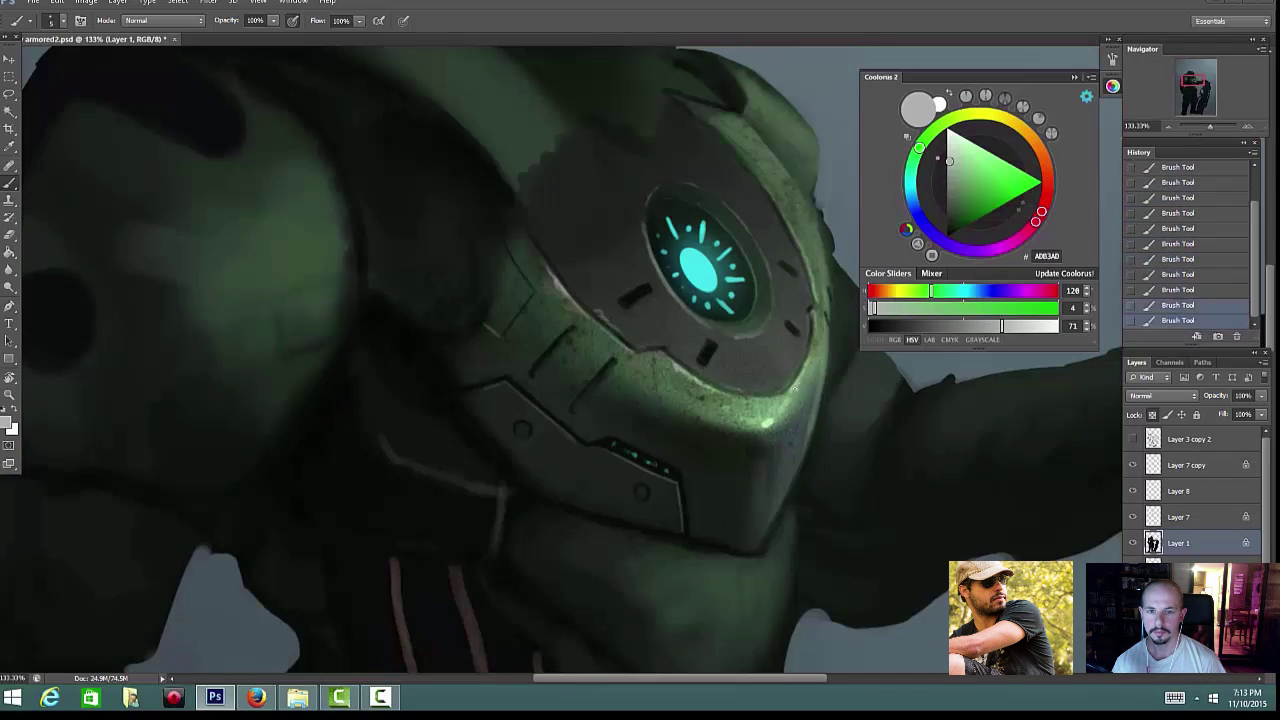
click(784, 392)
alt+click(577, 399)
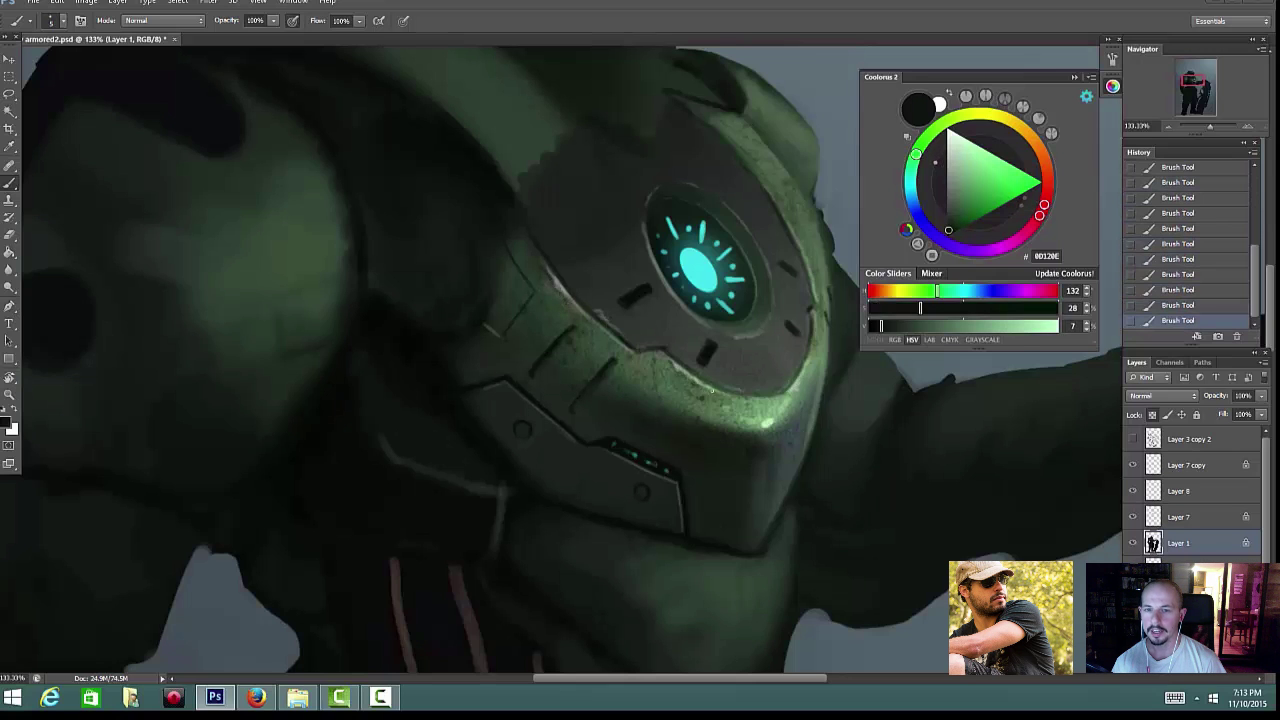
scroll(764, 498, down, 1)
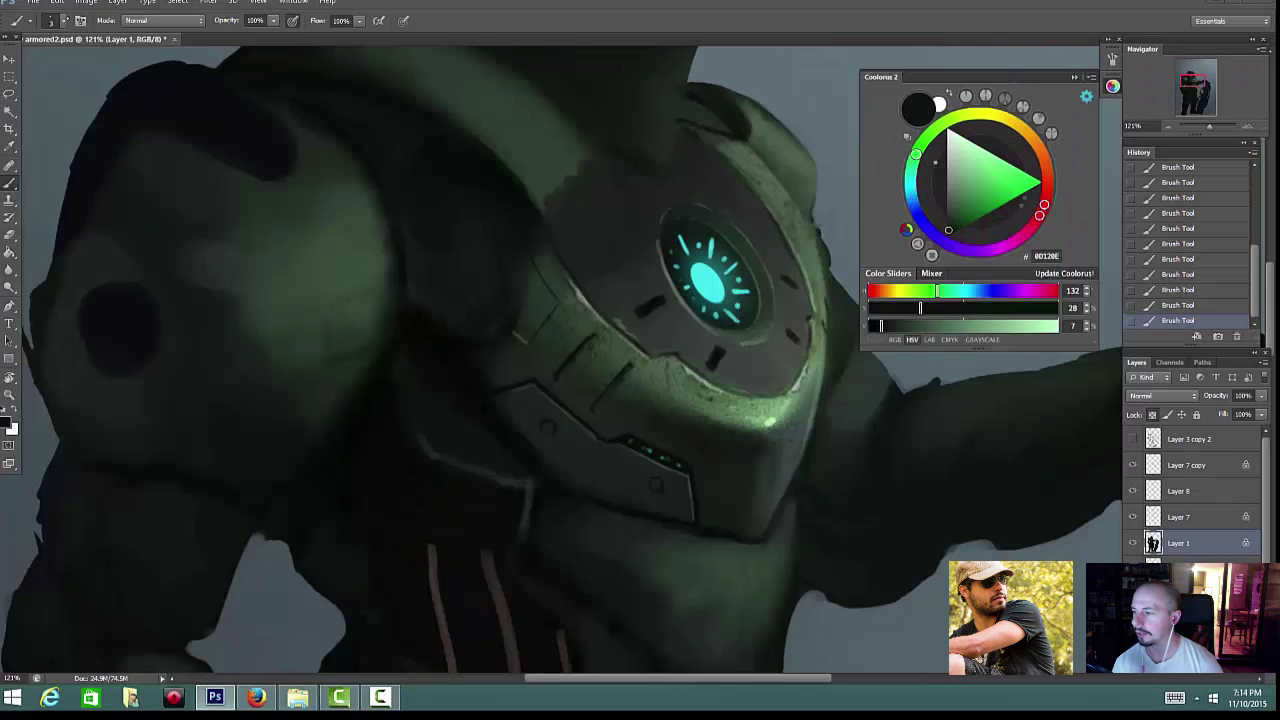
Step: Place the MetalScratches0011_S texture over the chest, scaled to about 27% and rotated about 59 degrees
click(33, 2)
click(76, 216)
drag(817, 205, 817, 380)
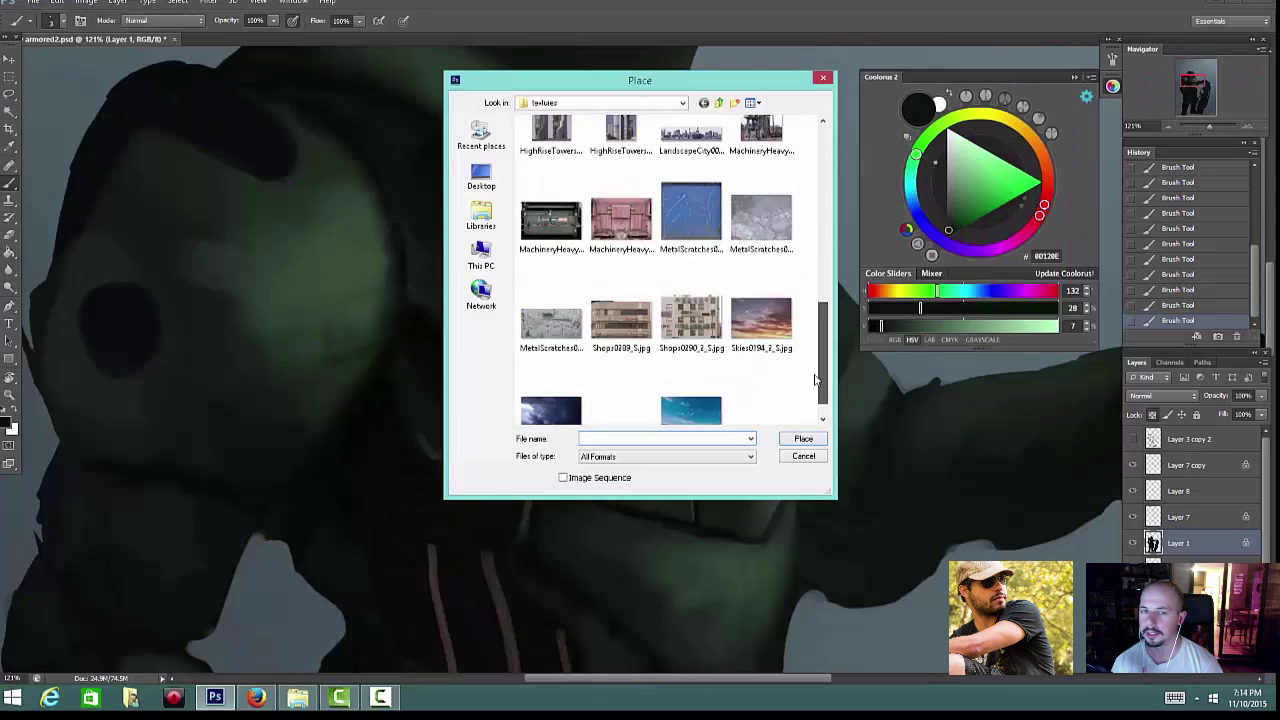
double_click(762, 216)
scroll(690, 447, down, 12)
drag(686, 449, 631, 449)
drag(836, 214, 683, 331)
scroll(726, 404, up, 8)
drag(652, 417, 528, 619)
drag(659, 521, 556, 429)
Step: Set the scratch texture layer to Soft Light and lower its opacity to about 47%
click(1160, 395)
click(1165, 215)
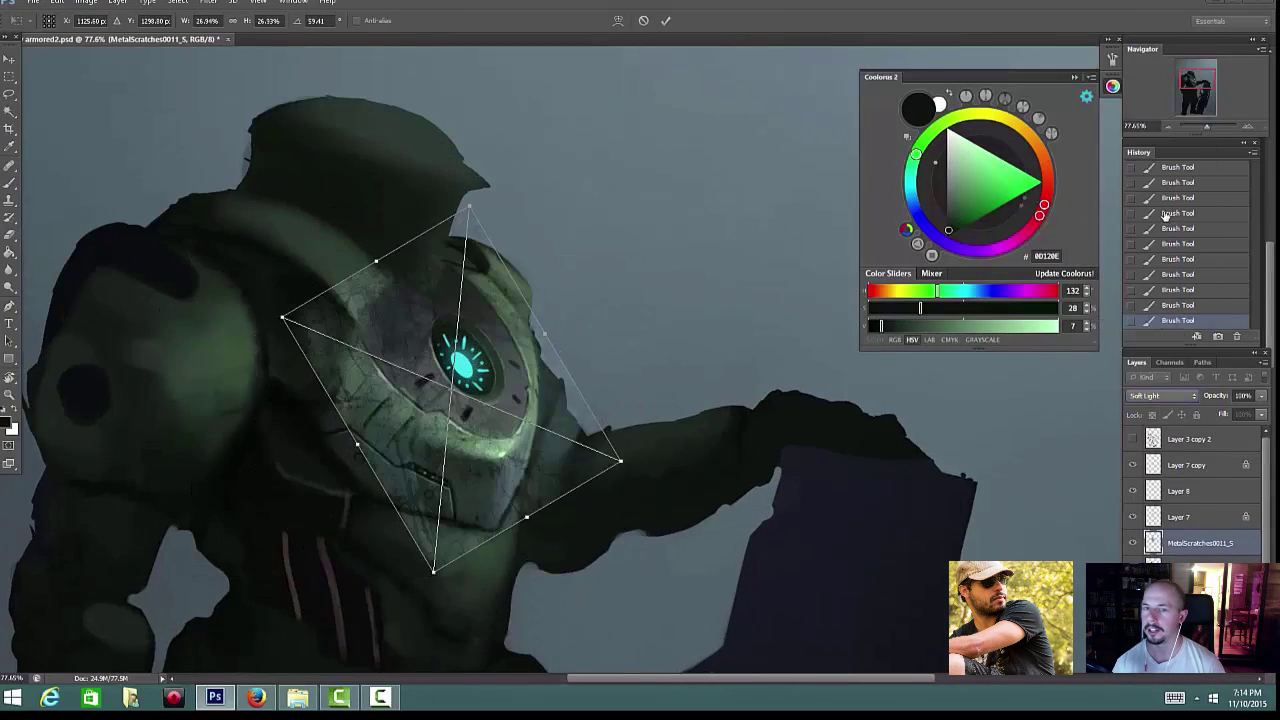
drag(1225, 410, 1222, 411)
Step: Warp the scratch texture so its corners and edges follow the rounded shape of the chest plate, and commit the placement
right_click(492, 371)
click(525, 482)
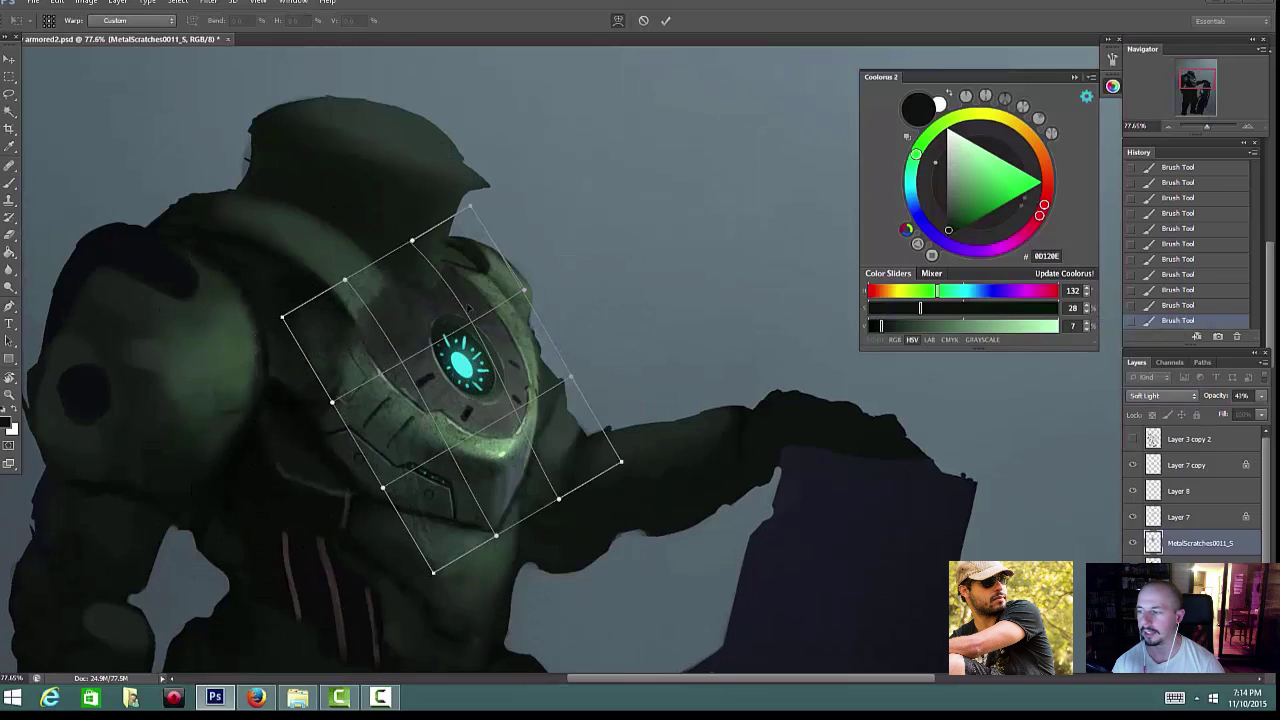
drag(434, 571, 481, 534)
drag(282, 317, 274, 349)
drag(383, 488, 374, 494)
drag(332, 402, 325, 453)
drag(470, 206, 474, 249)
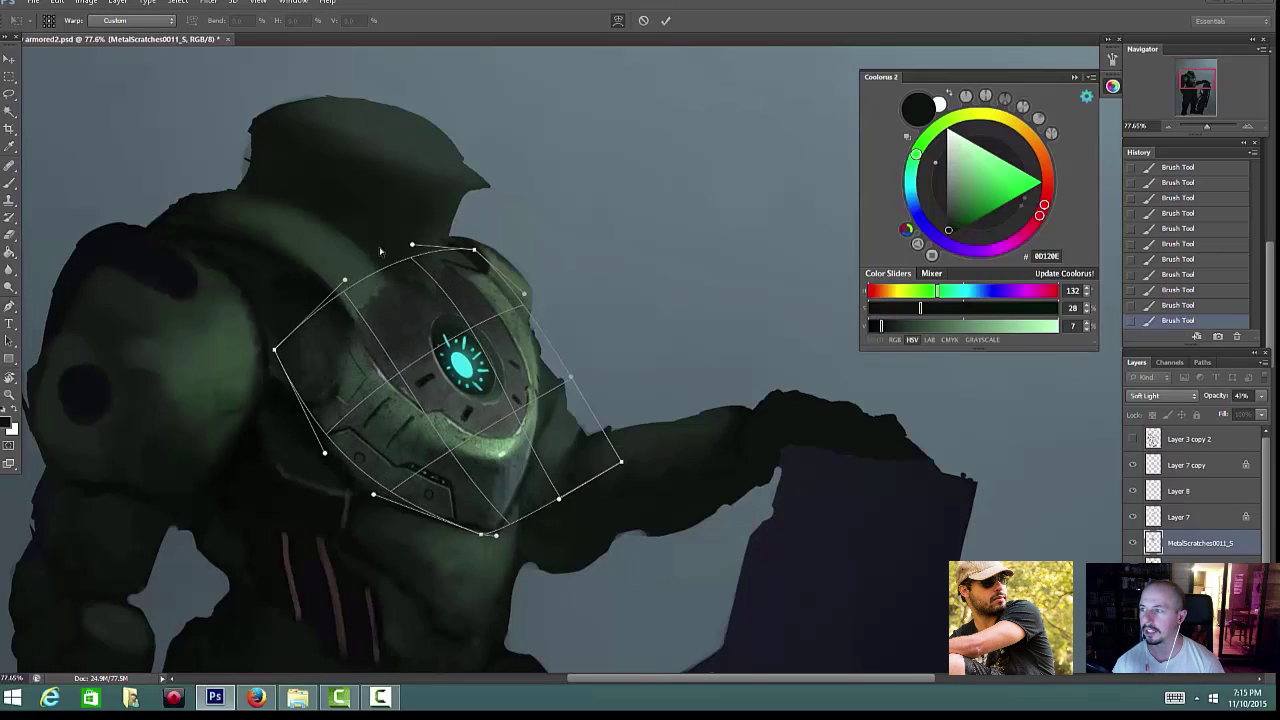
drag(438, 395, 472, 388)
drag(559, 499, 531, 488)
drag(621, 461, 552, 401)
drag(496, 536, 521, 522)
drag(519, 296, 505, 281)
drag(412, 244, 440, 230)
drag(345, 280, 428, 266)
drag(374, 494, 360, 507)
key(Return)
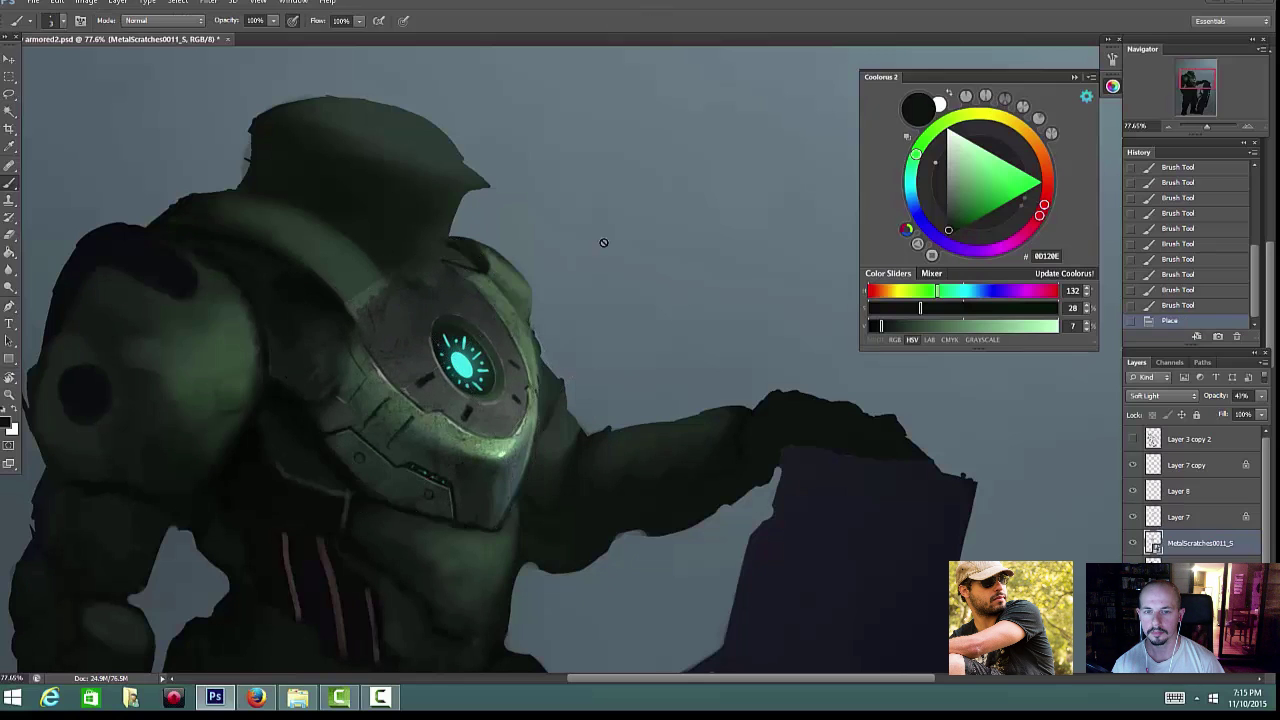
Step: Rasterize the scratch texture layer and erase its excess around the collar and chest edges with a 100 px eraser
key(e)
right_click(1201, 545)
click(1130, 142)
key(bracketright)
key(bracketright)
key(bracketright)
click(411, 257)
right_click(382, 254)
click(364, 285)
click(364, 285)
drag(364, 285, 378, 236)
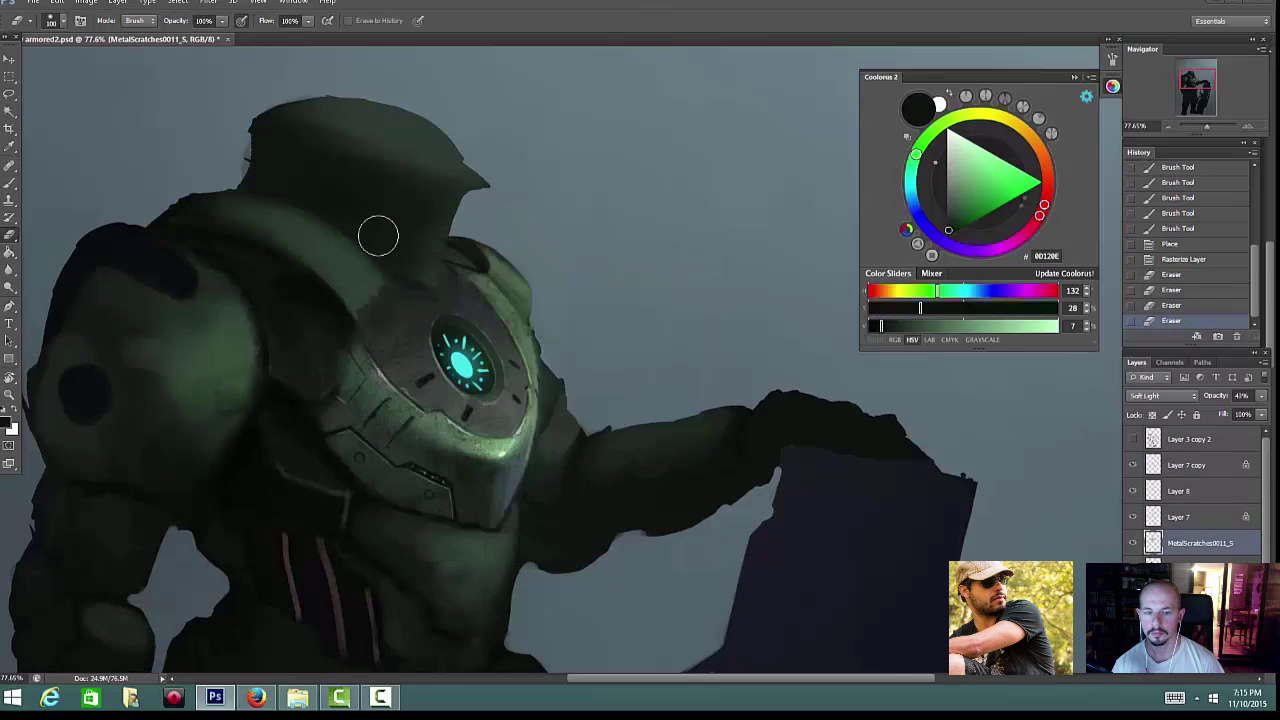
Step: Darken the scratch texture with a Curves adjustment, moving input 142 to output 108
click(86, 3)
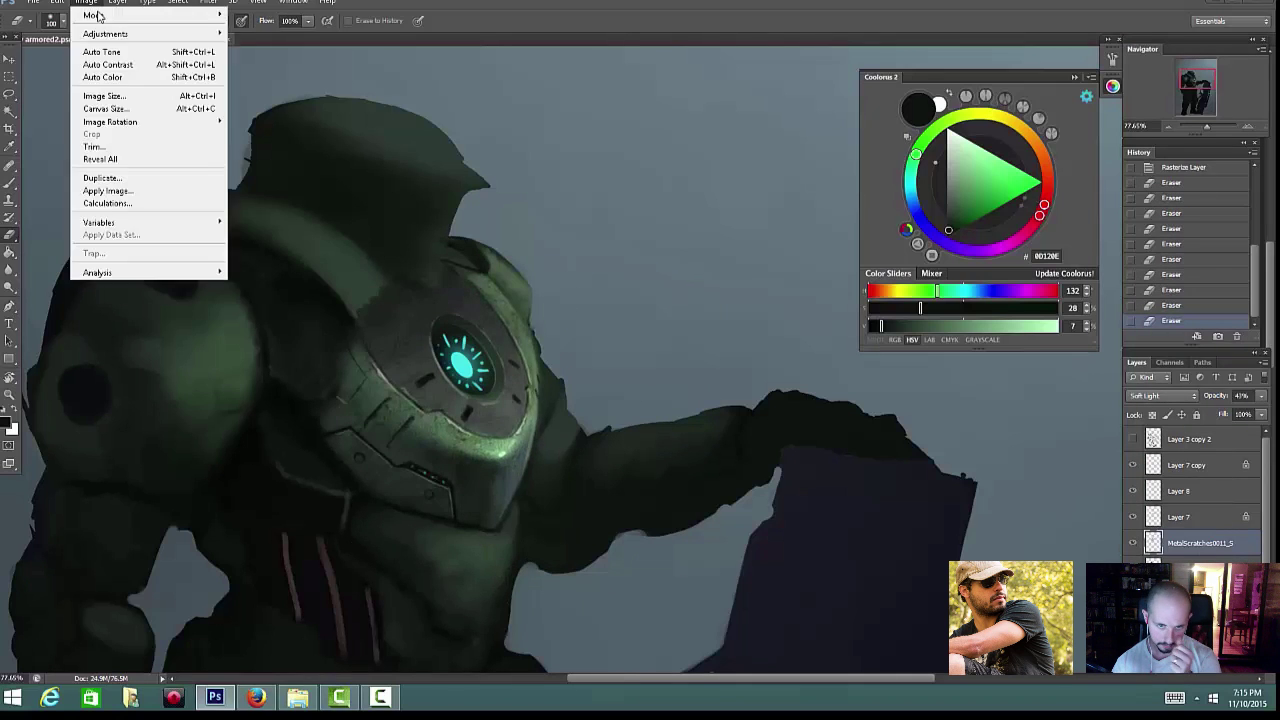
mouse_move(100, 32)
click(262, 63)
drag(1089, 377, 1093, 398)
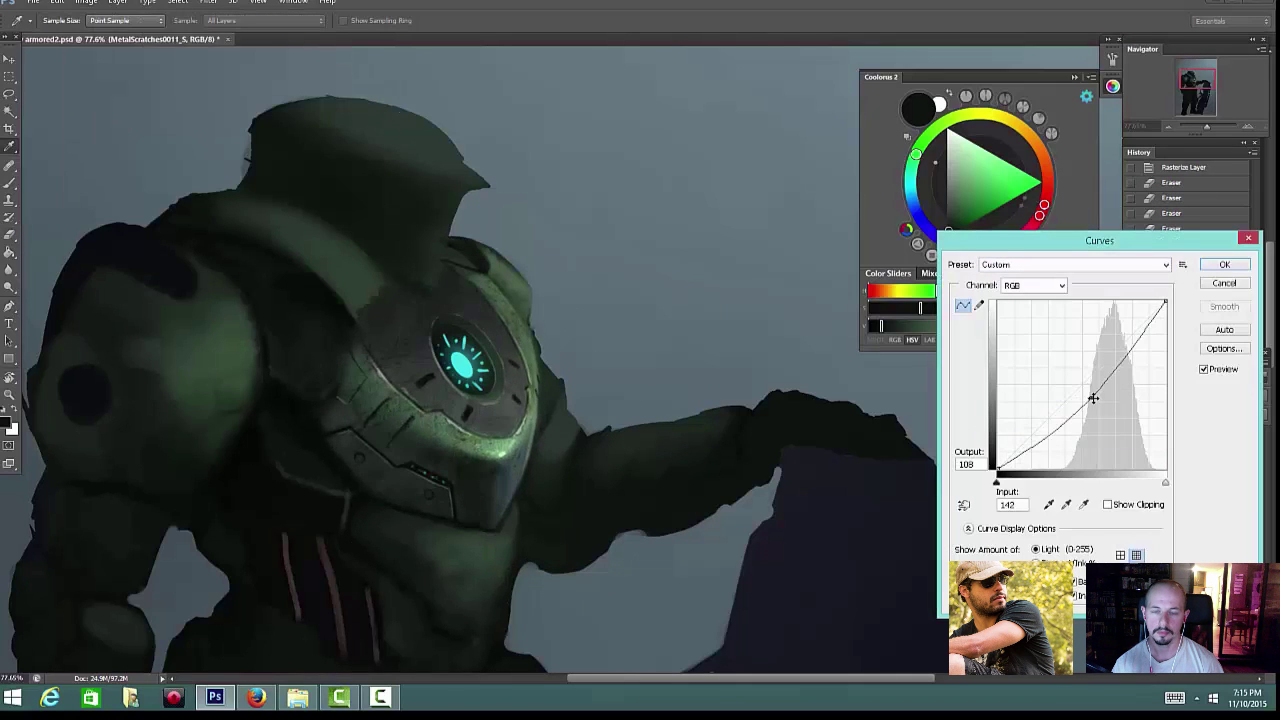
key(Return)
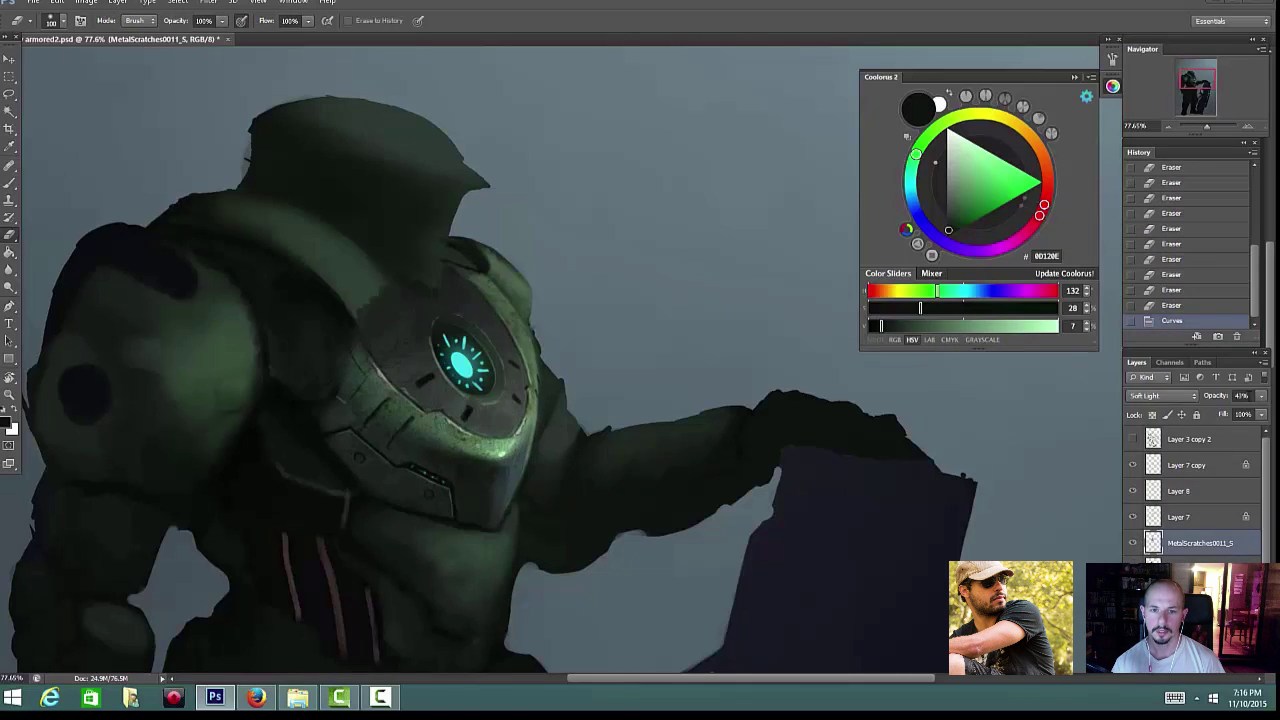
Step: Desaturate the scratch texture at 33% layer opacity and apply a Hue/Saturation adjustment to it
click(86, 2)
mouse_move(115, 31)
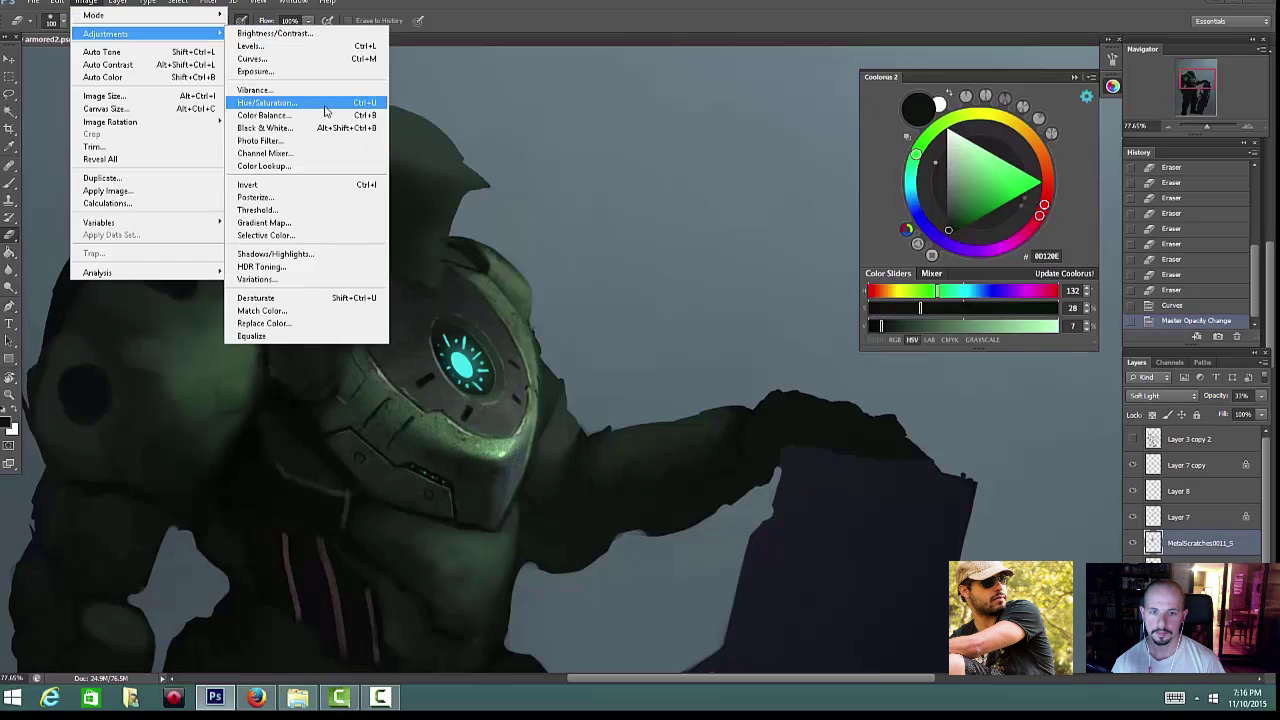
click(321, 290)
click(86, 2)
click(351, 105)
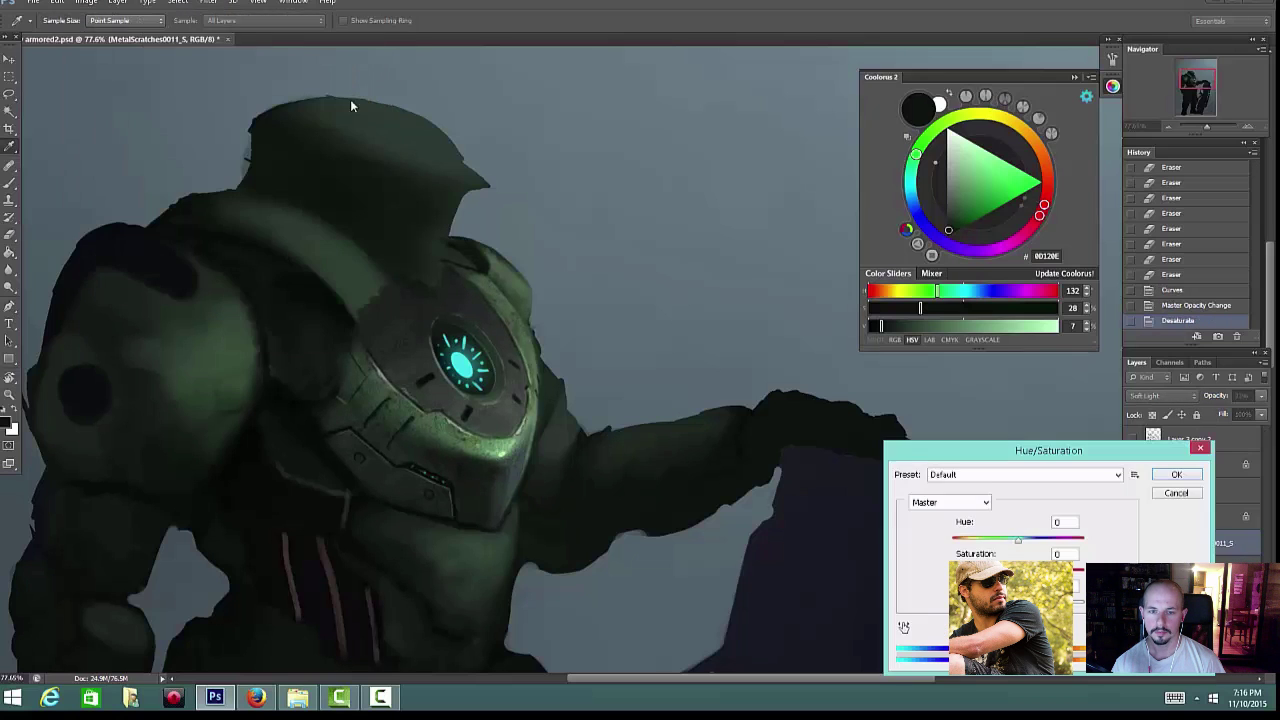
click(1174, 474)
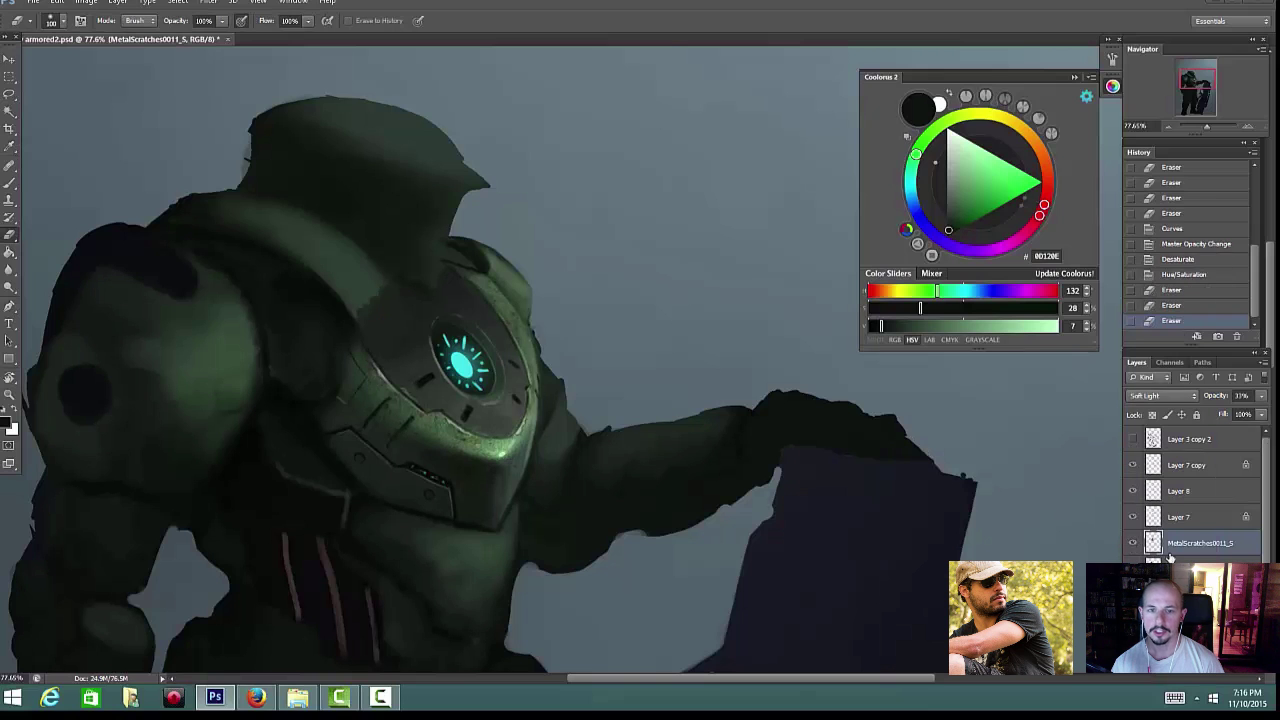
Step: Merge the scratch texture layer down into Layer 1 and flip the canvas horizontally
right_click(1140, 543)
click(1160, 405)
click(86, 2)
mouse_move(110, 120)
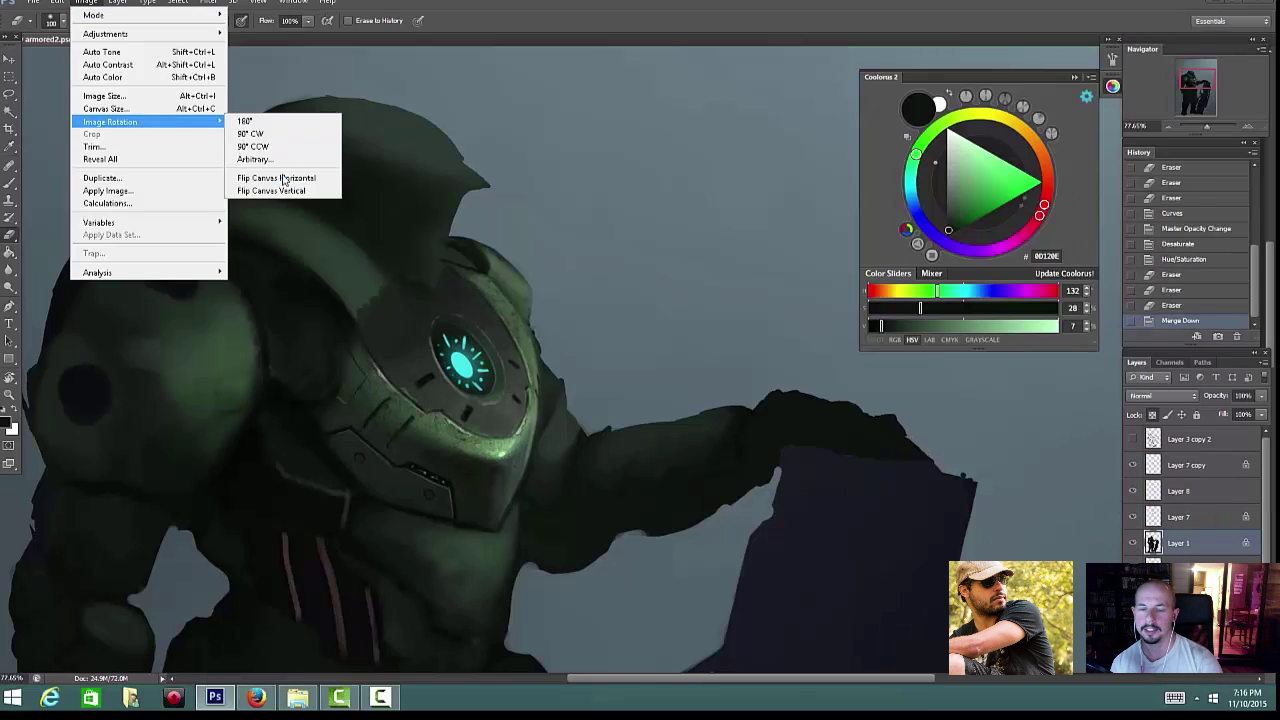
click(294, 177)
Step: Compare the whole figure with the originally opened version of the painting and return to the latest state
alt+click(766, 477)
drag(754, 450, 620, 297)
scroll(1203, 172, up, 5)
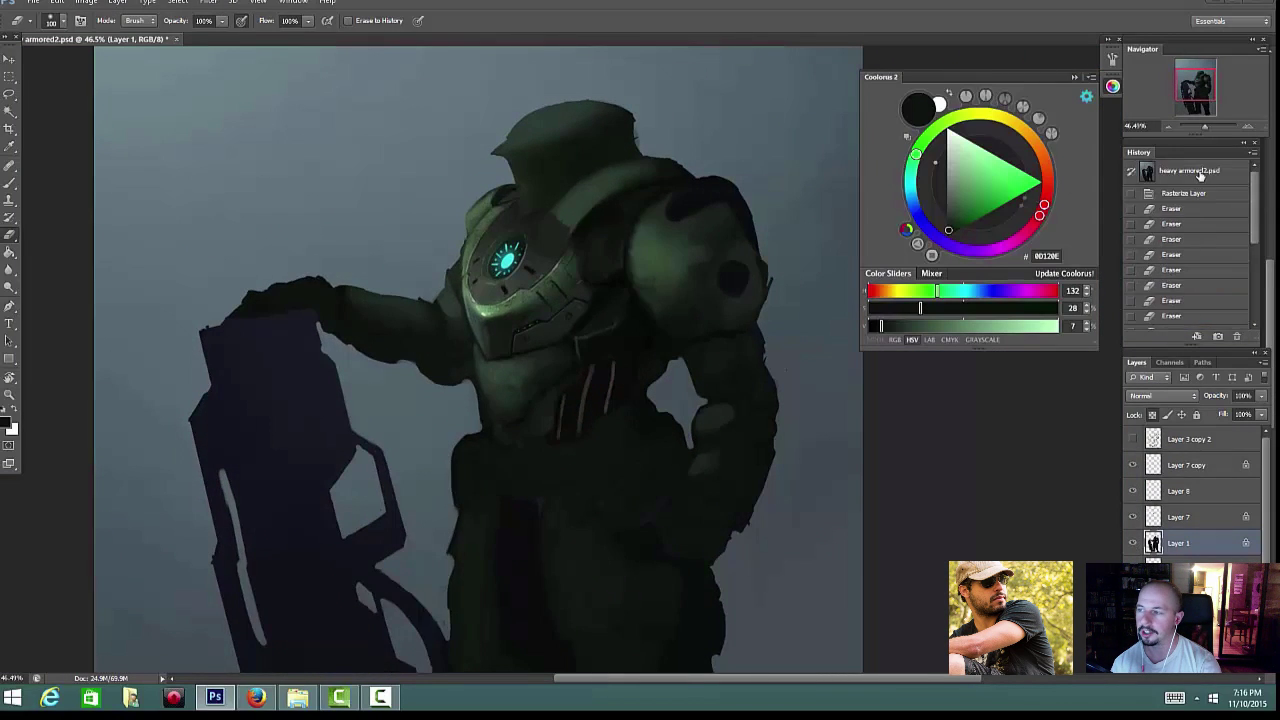
click(1203, 171)
key(ctrl+z)
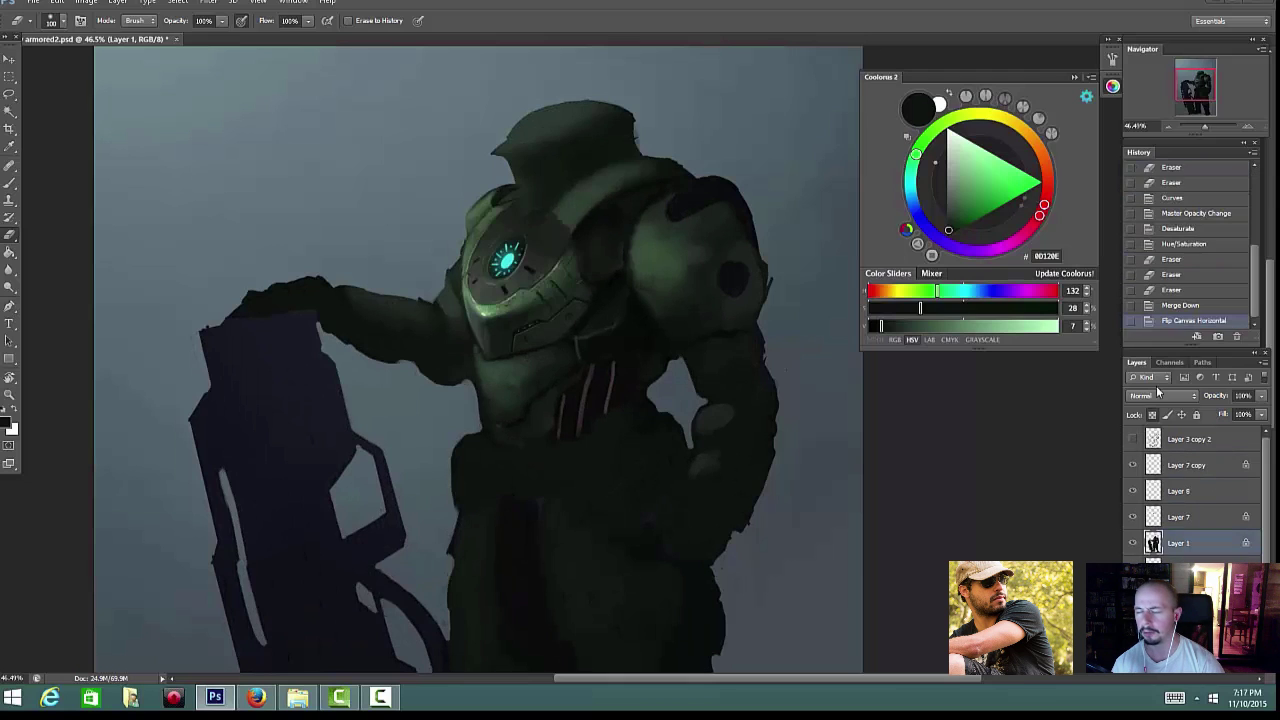
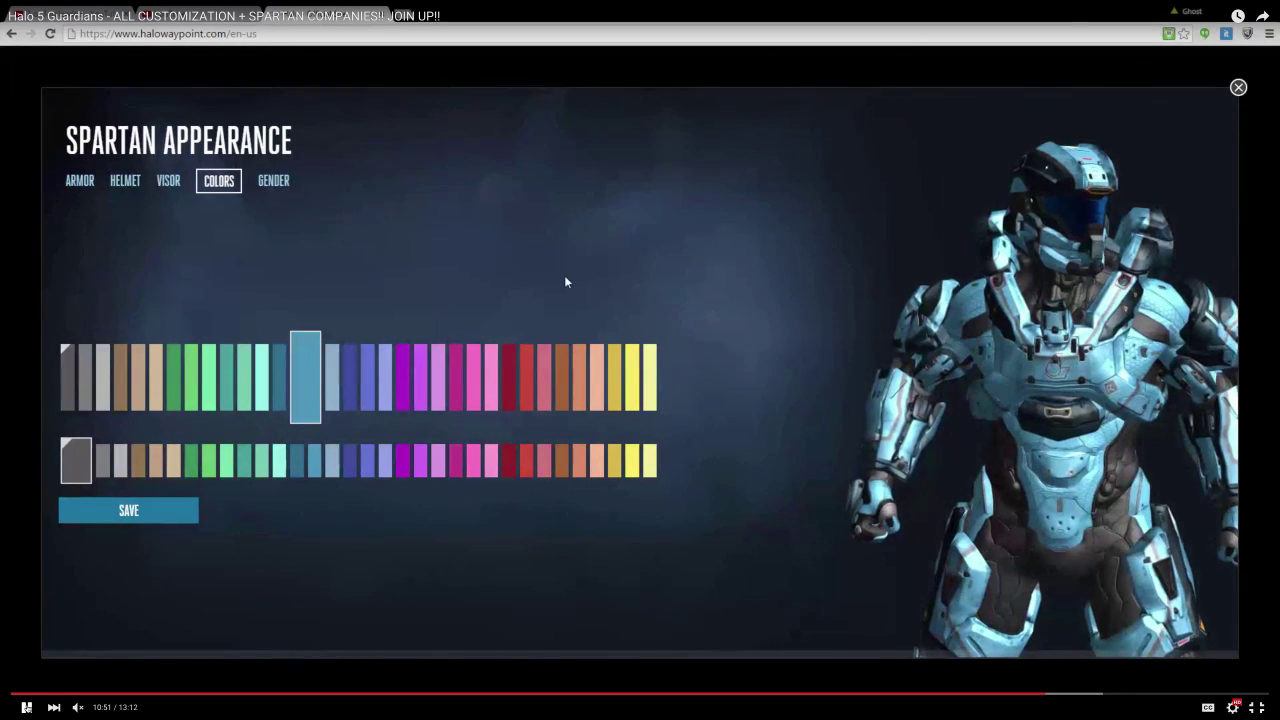
click(27, 707)
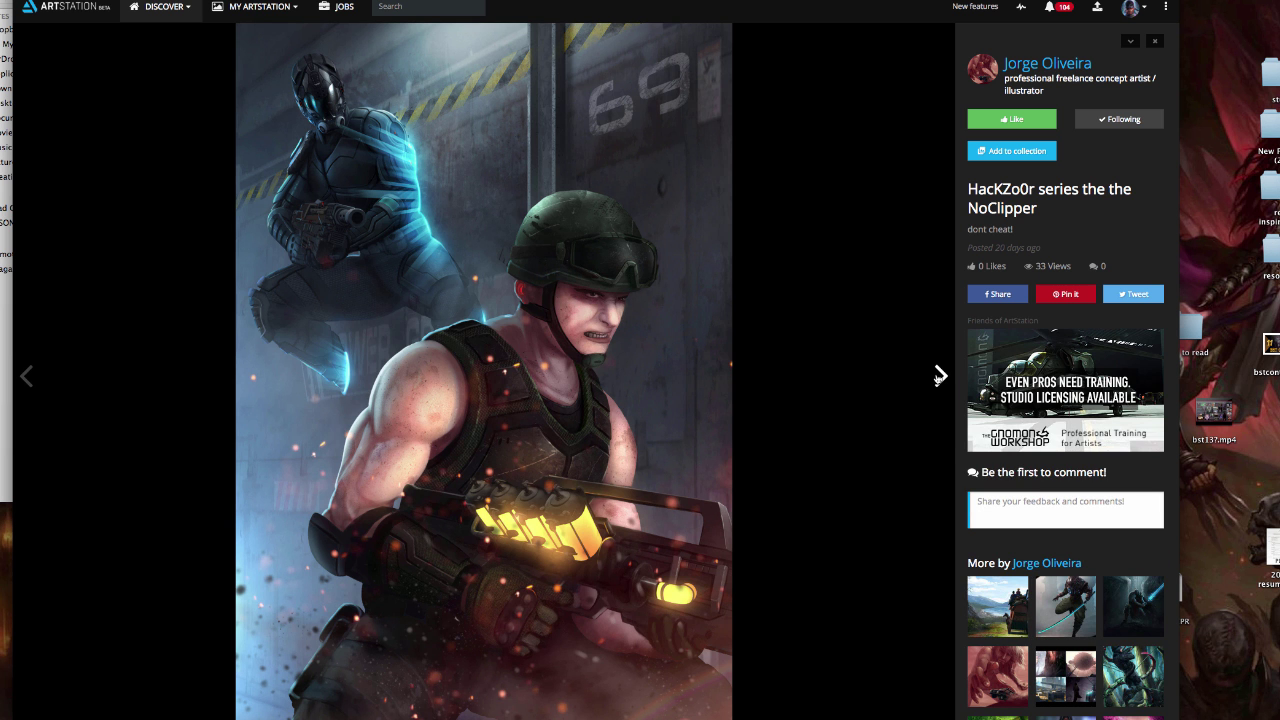
Step: Page through the artist's ArtStation pieces one by one, from the NoClipper illustration to the travels painting
click(940, 376)
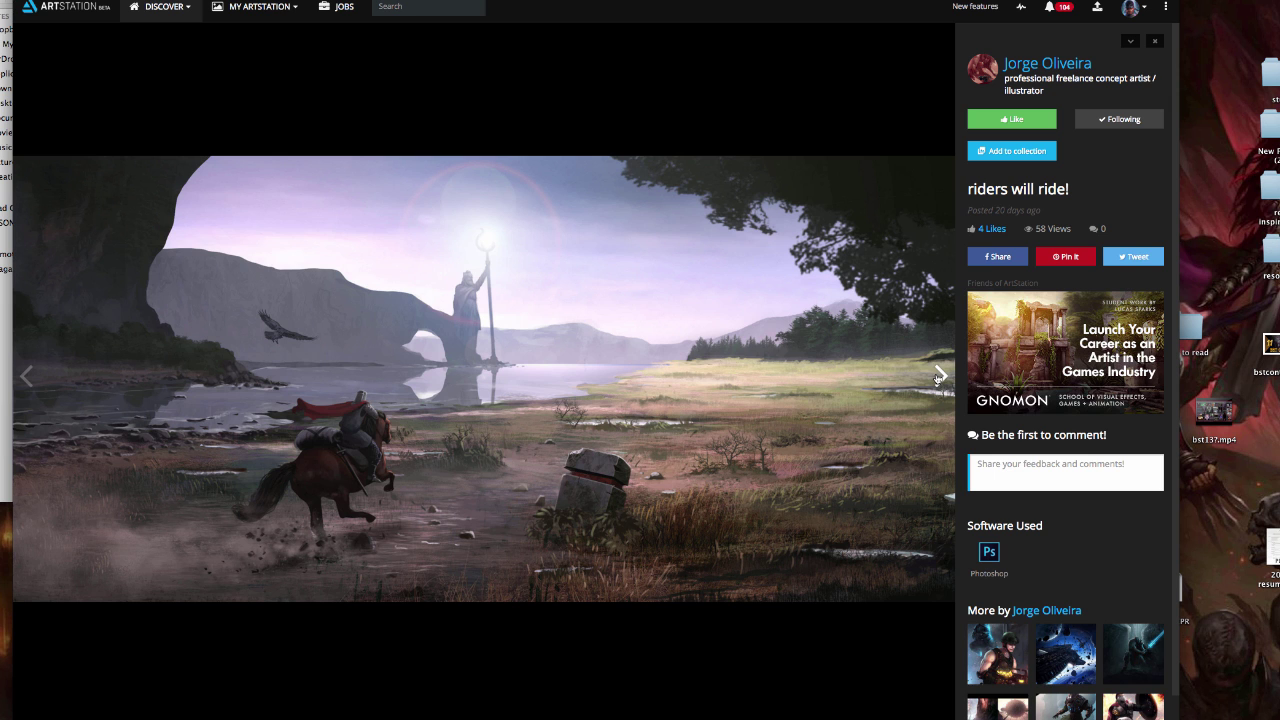
click(940, 376)
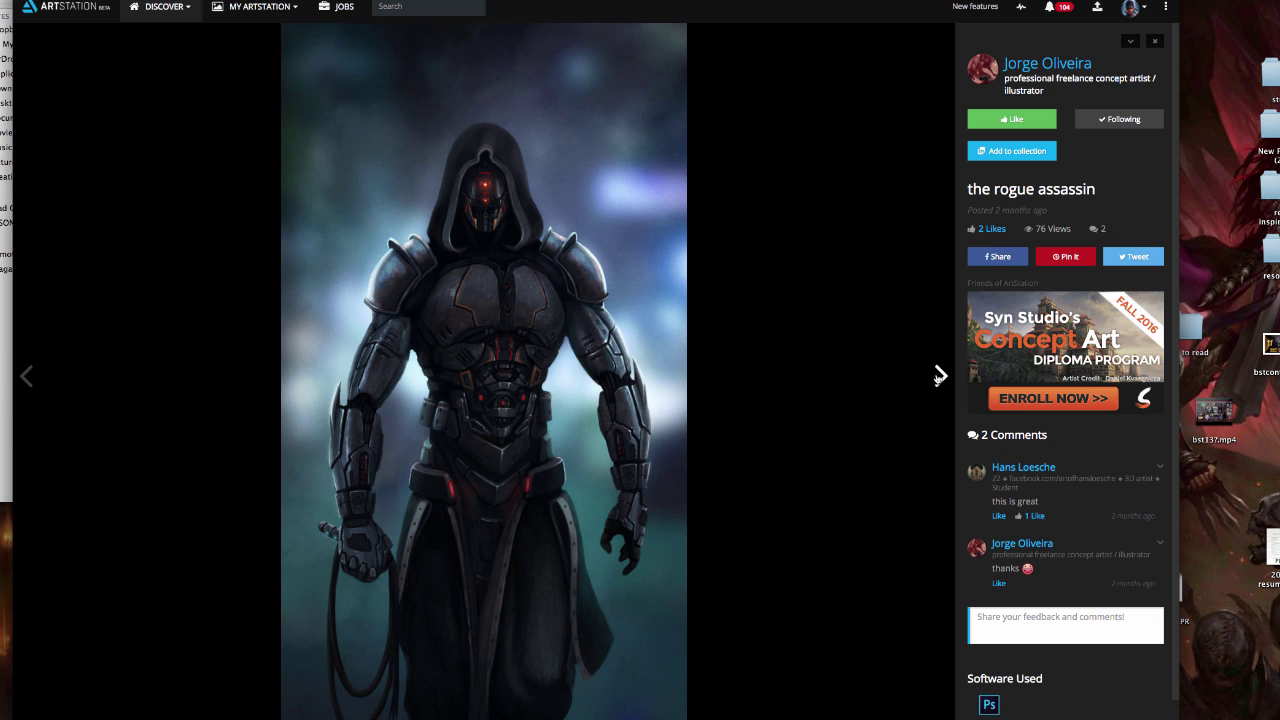
click(940, 376)
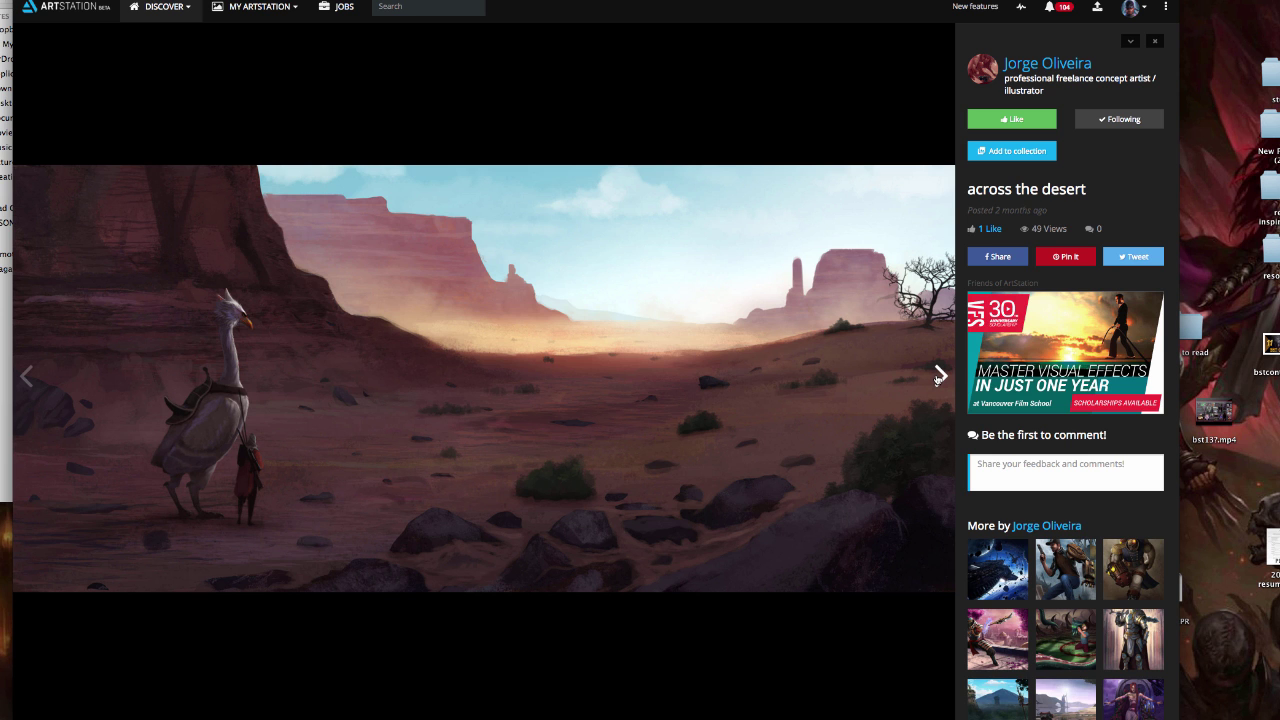
click(940, 376)
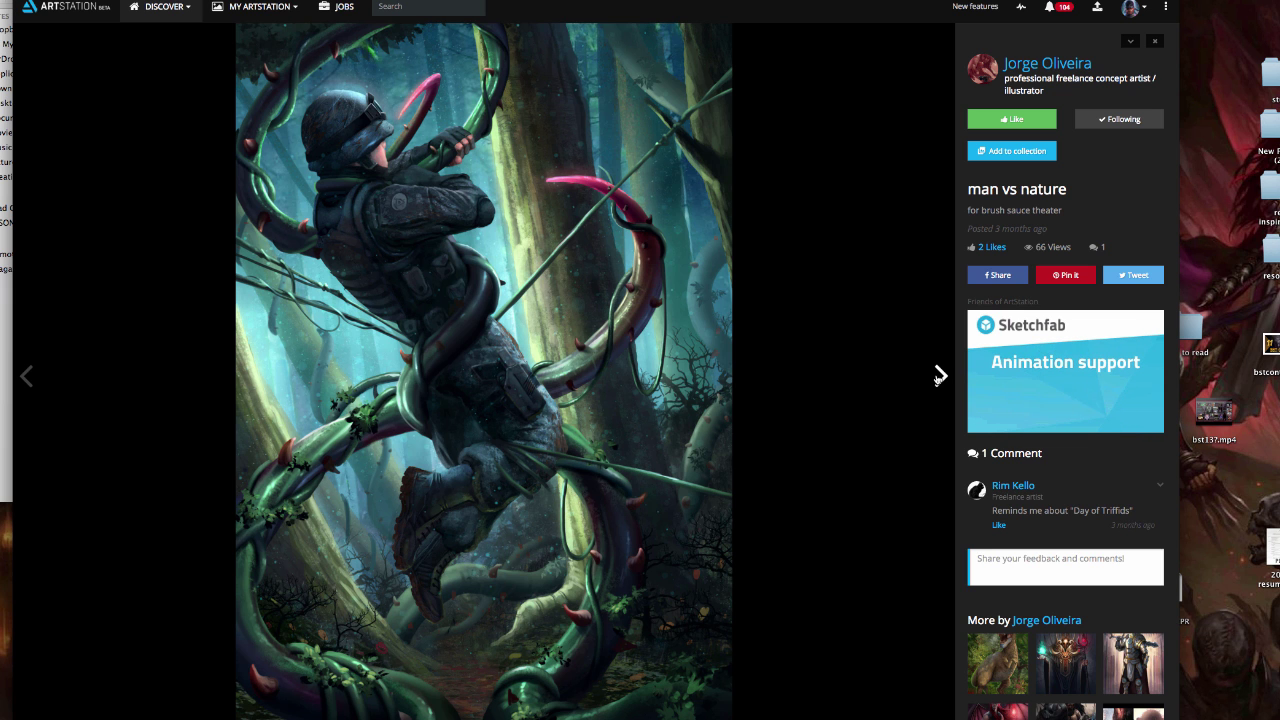
click(940, 376)
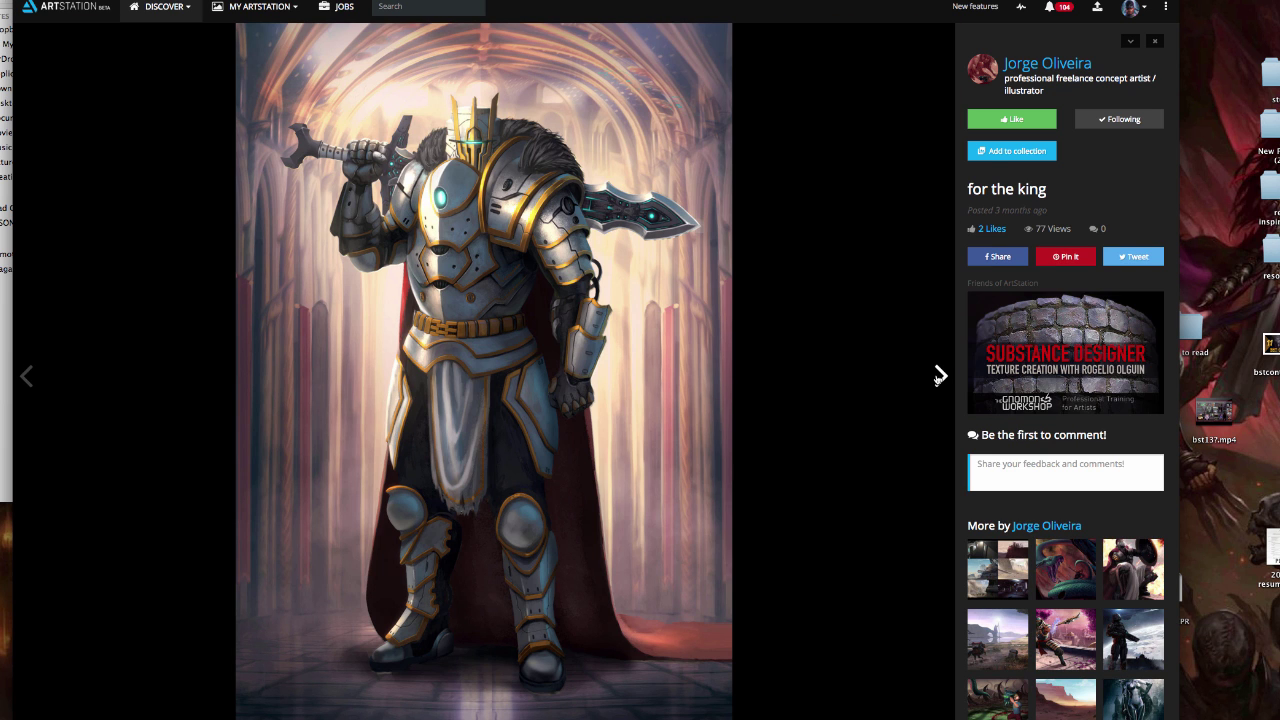
click(940, 376)
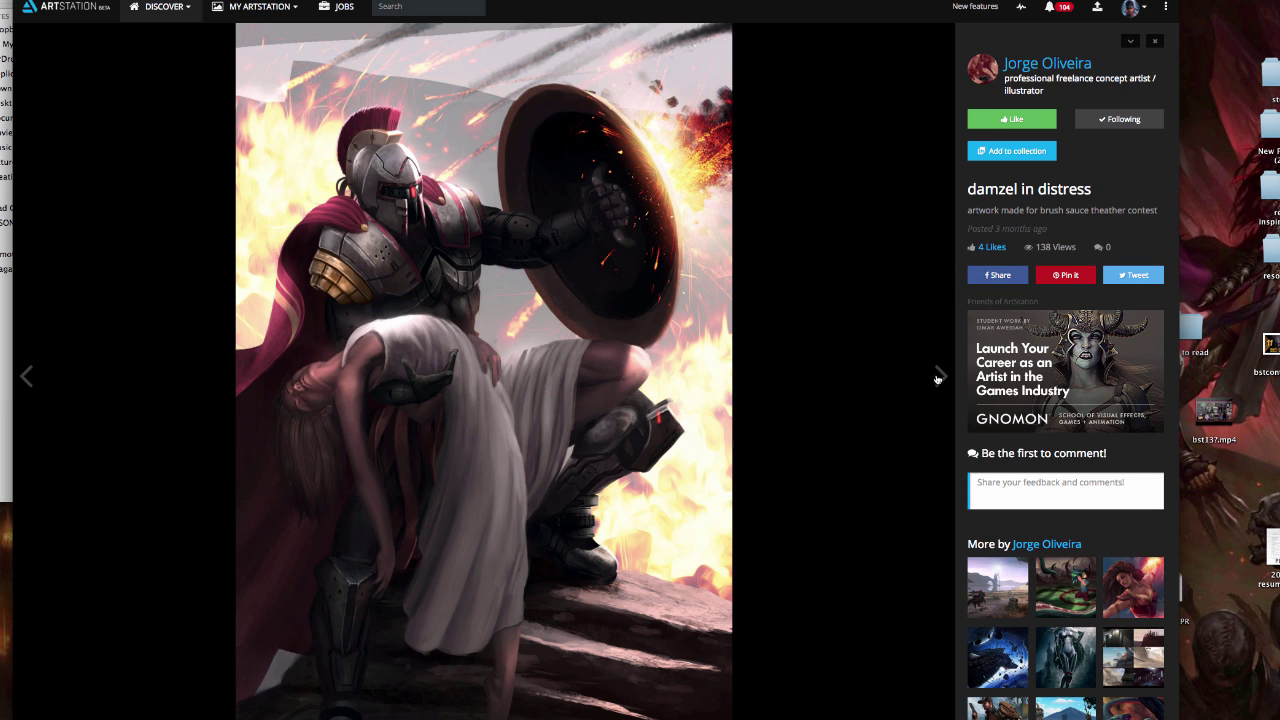
click(938, 376)
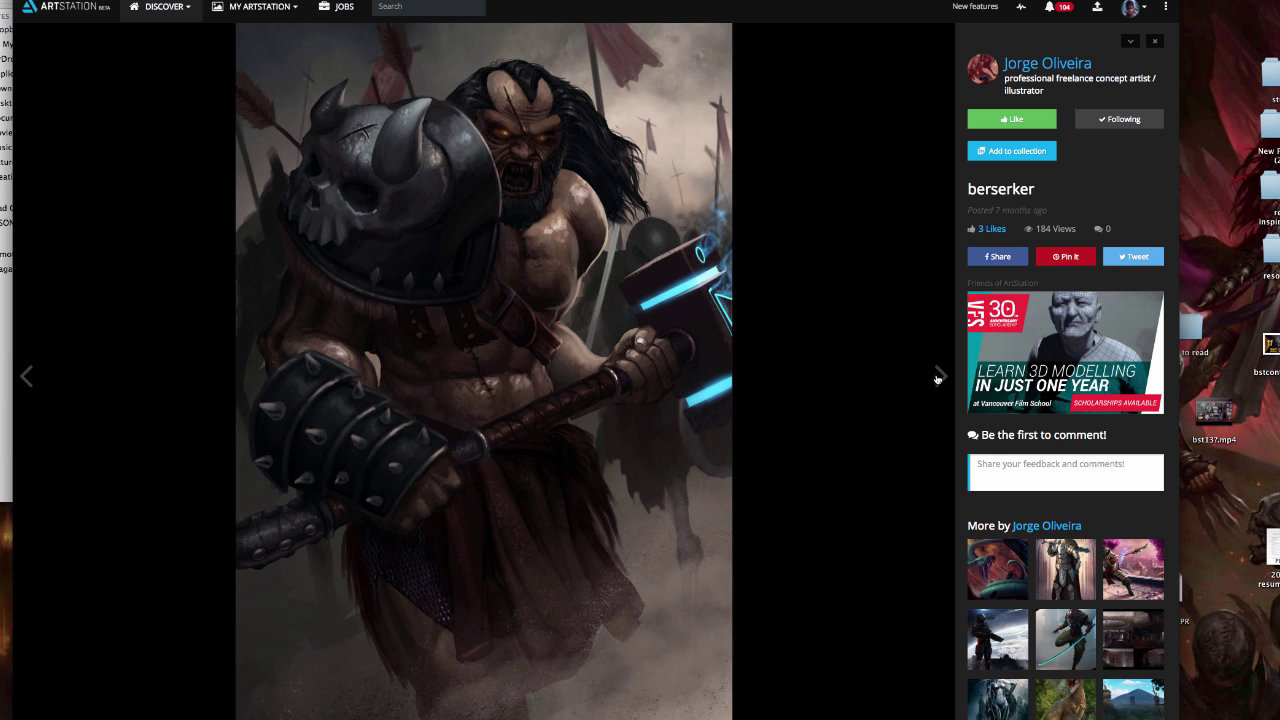
click(938, 376)
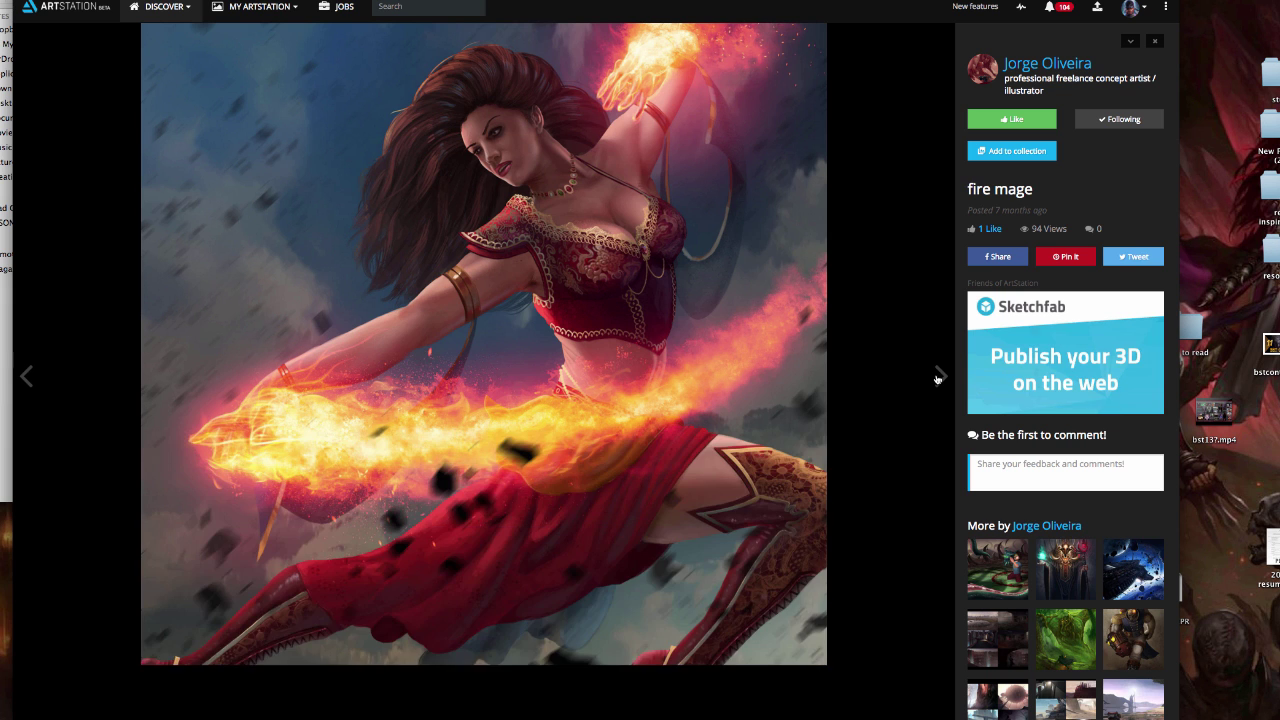
click(938, 376)
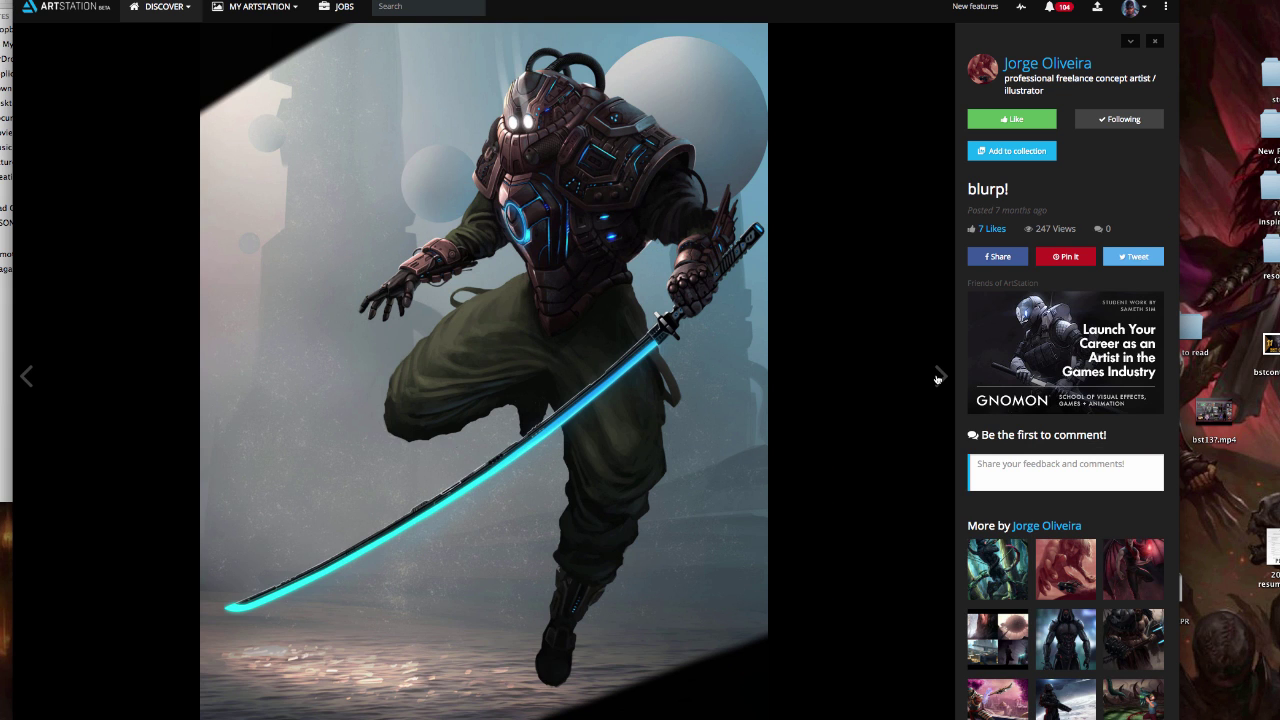
click(938, 376)
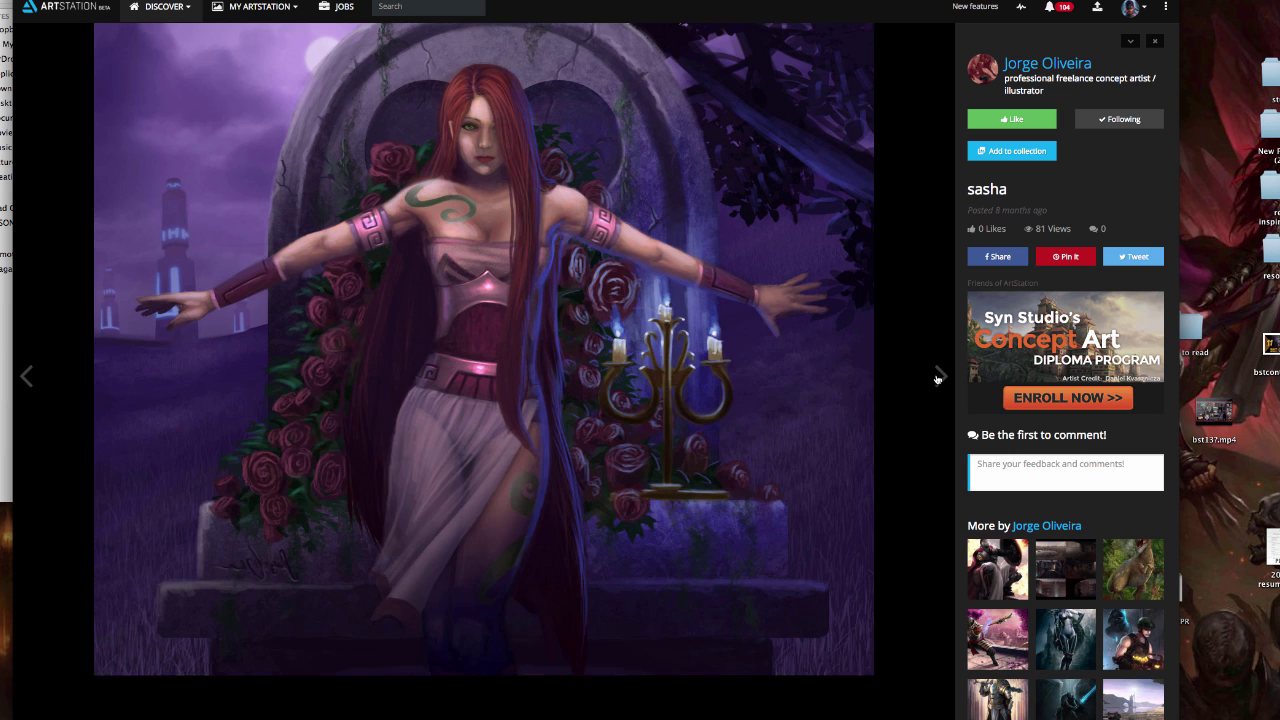
click(938, 377)
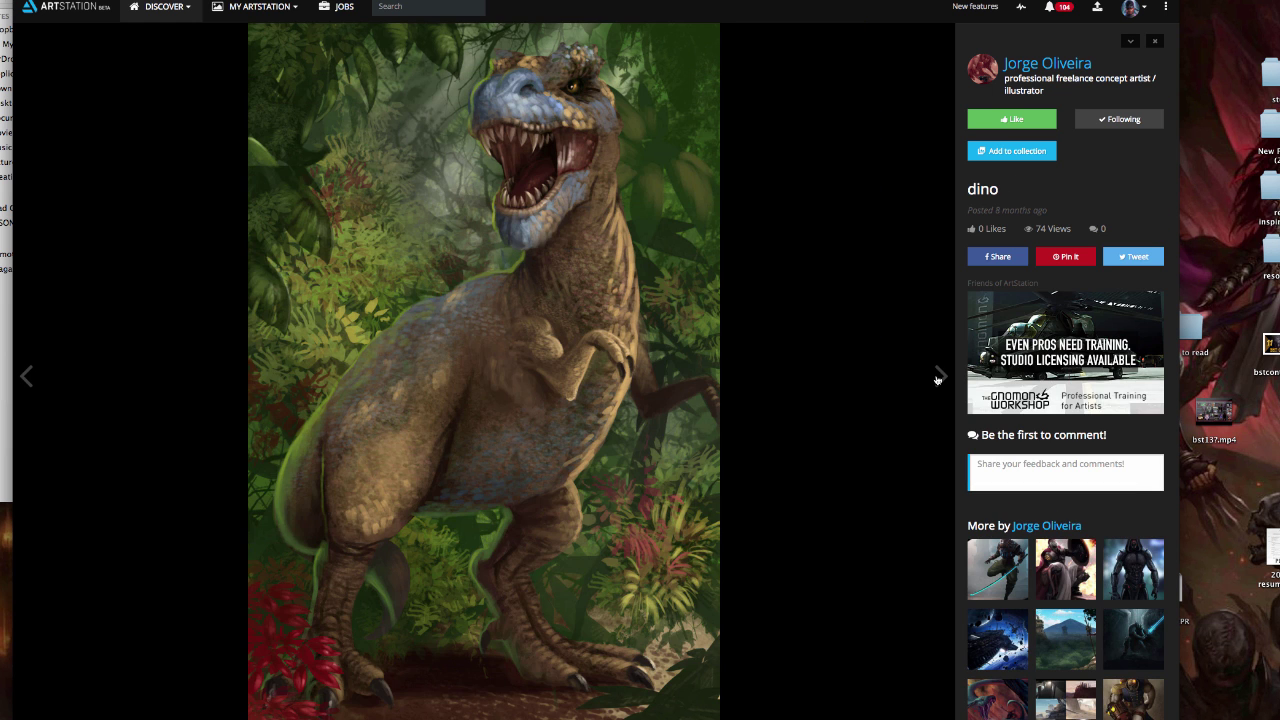
click(938, 377)
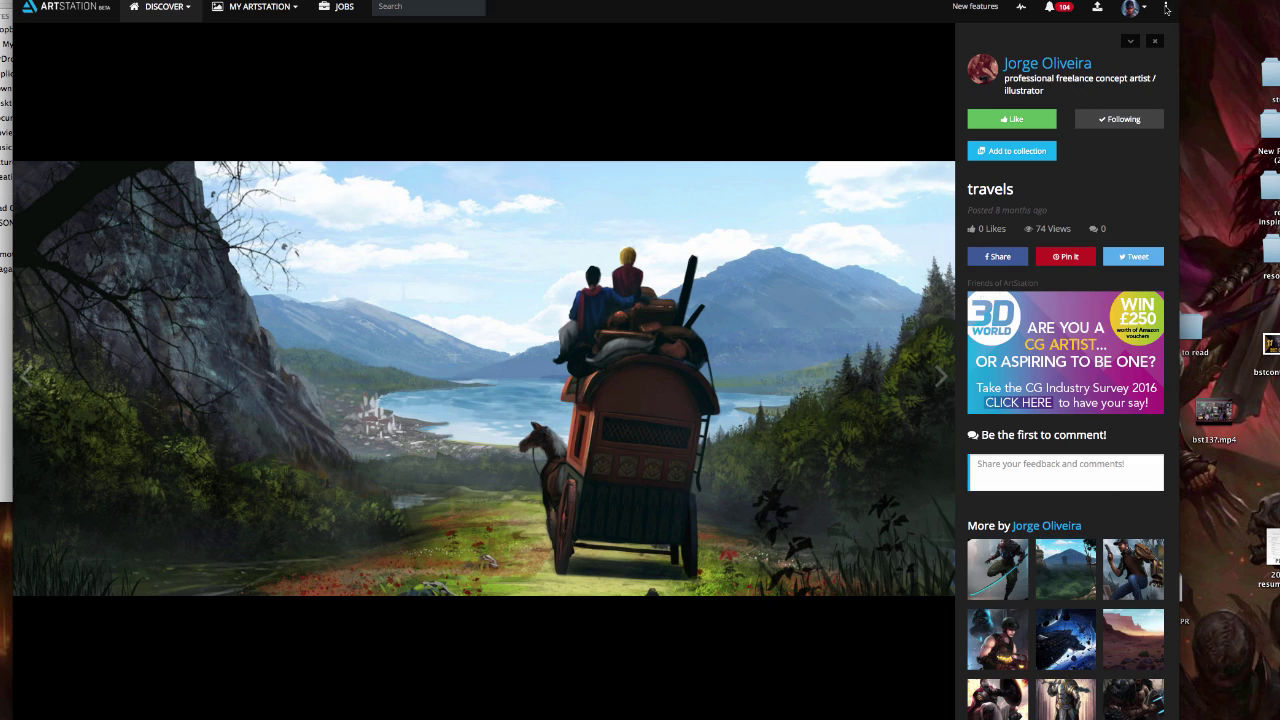
Step: Close the artwork view and look over the thumbnails in the artist's ArtStation gallery
click(1156, 41)
scroll(797, 225, up, 5)
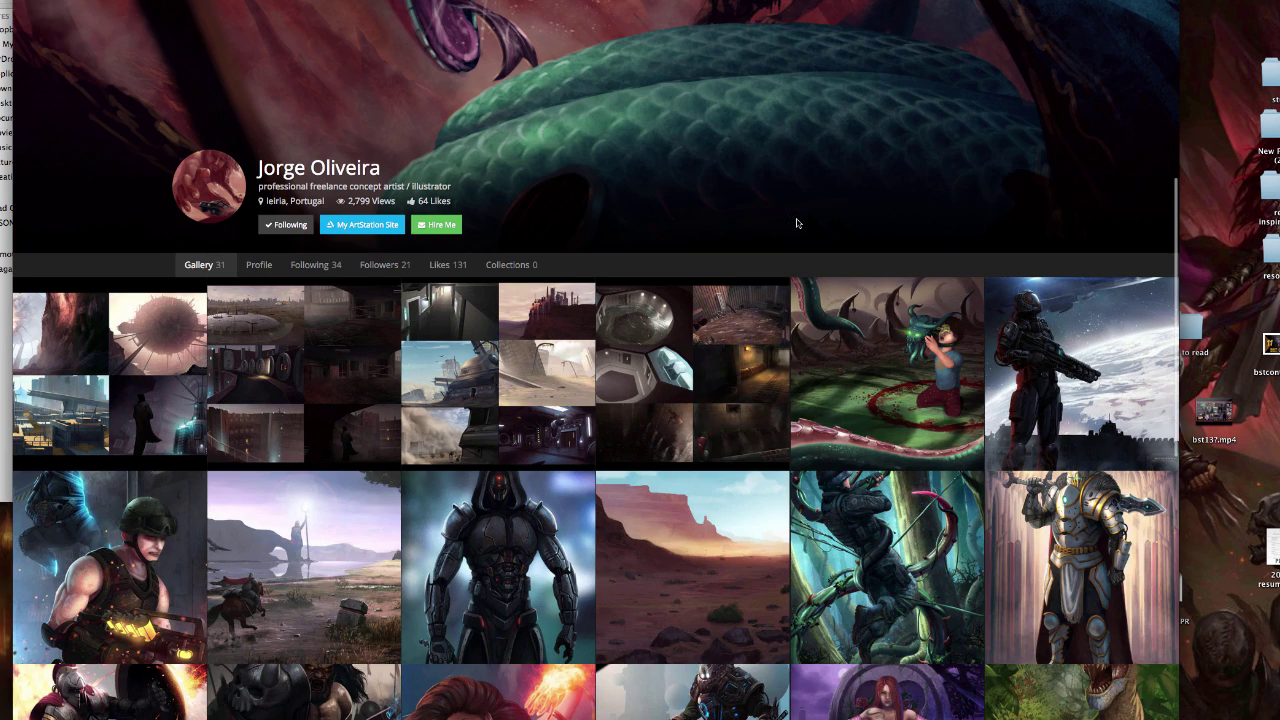
scroll(797, 225, down, 3)
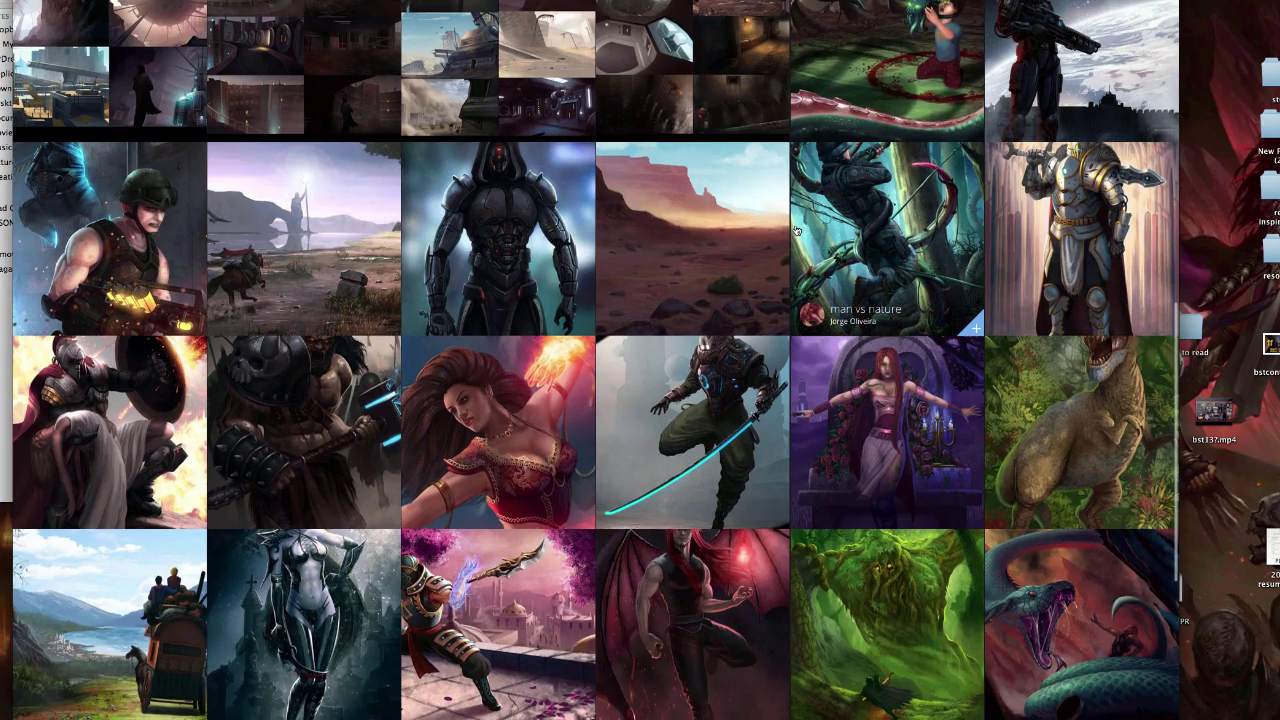
scroll(797, 231, down, 2)
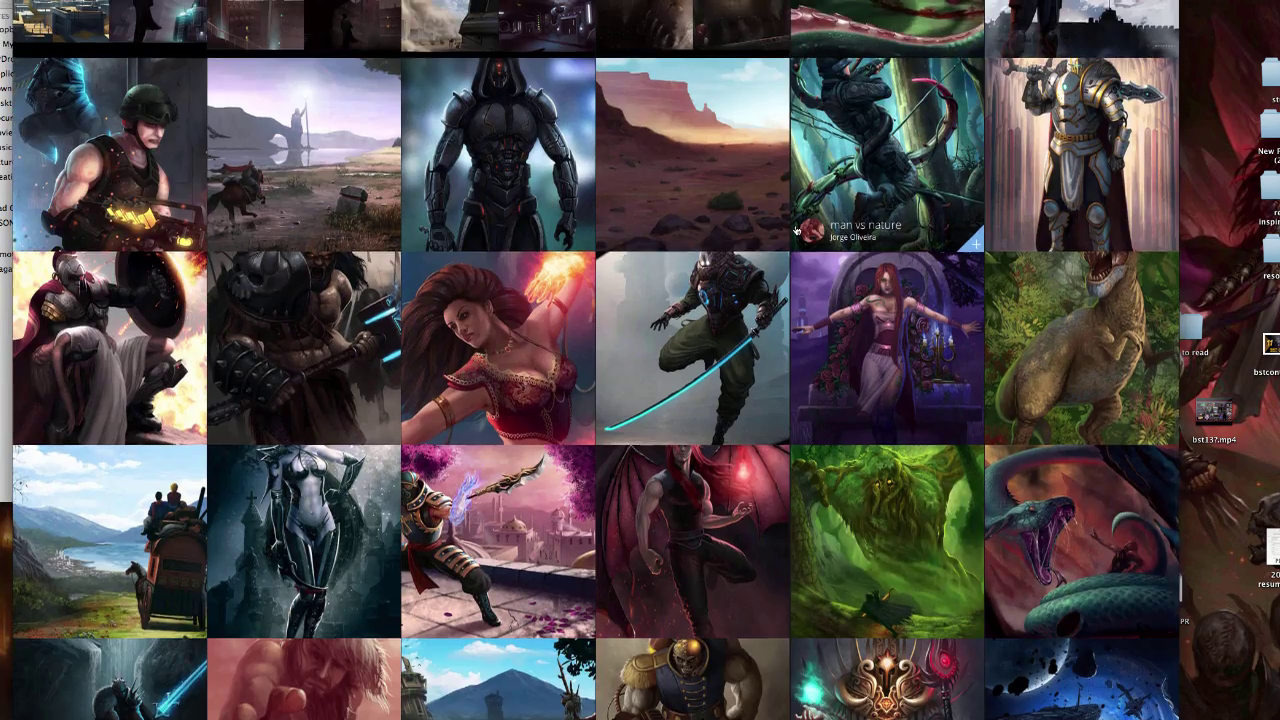
scroll(797, 230, up, 5)
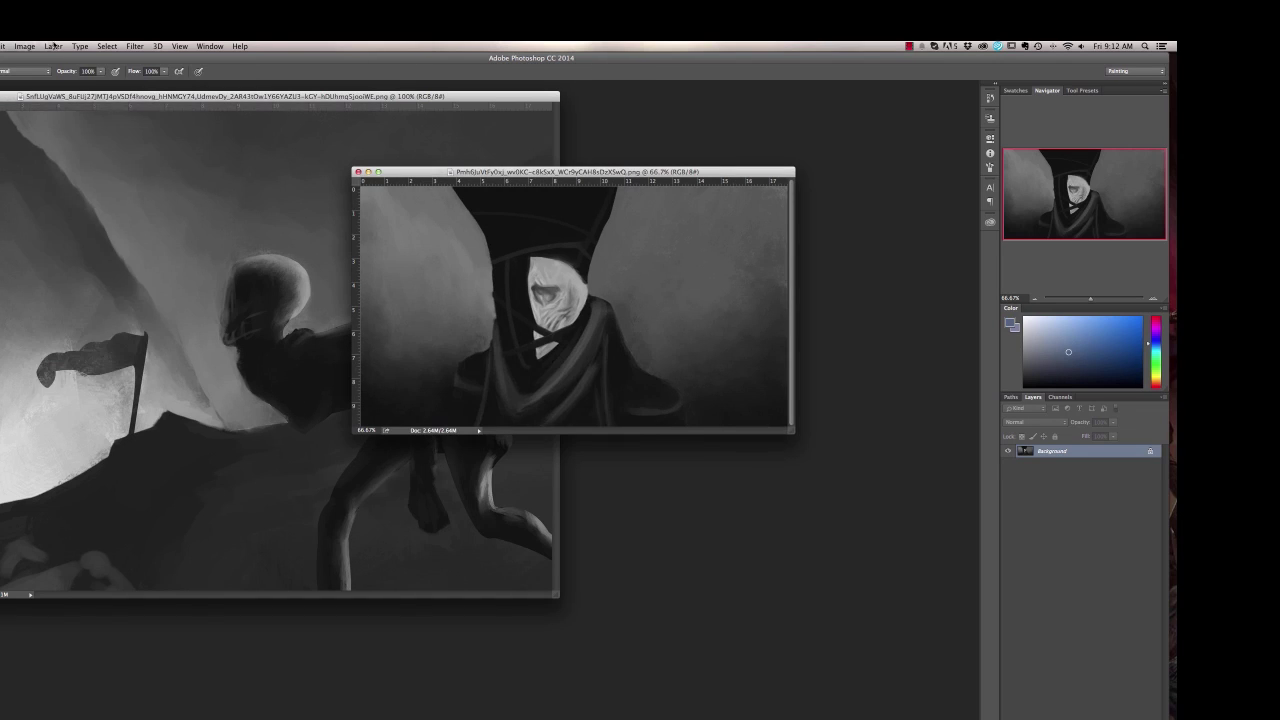
Step: In Photoshop, duplicate the Background layer of the masked figure painting and scale the copy down toward the canvas's upper-left corner
click(54, 46)
click(70, 77)
key(Return)
key(super+t)
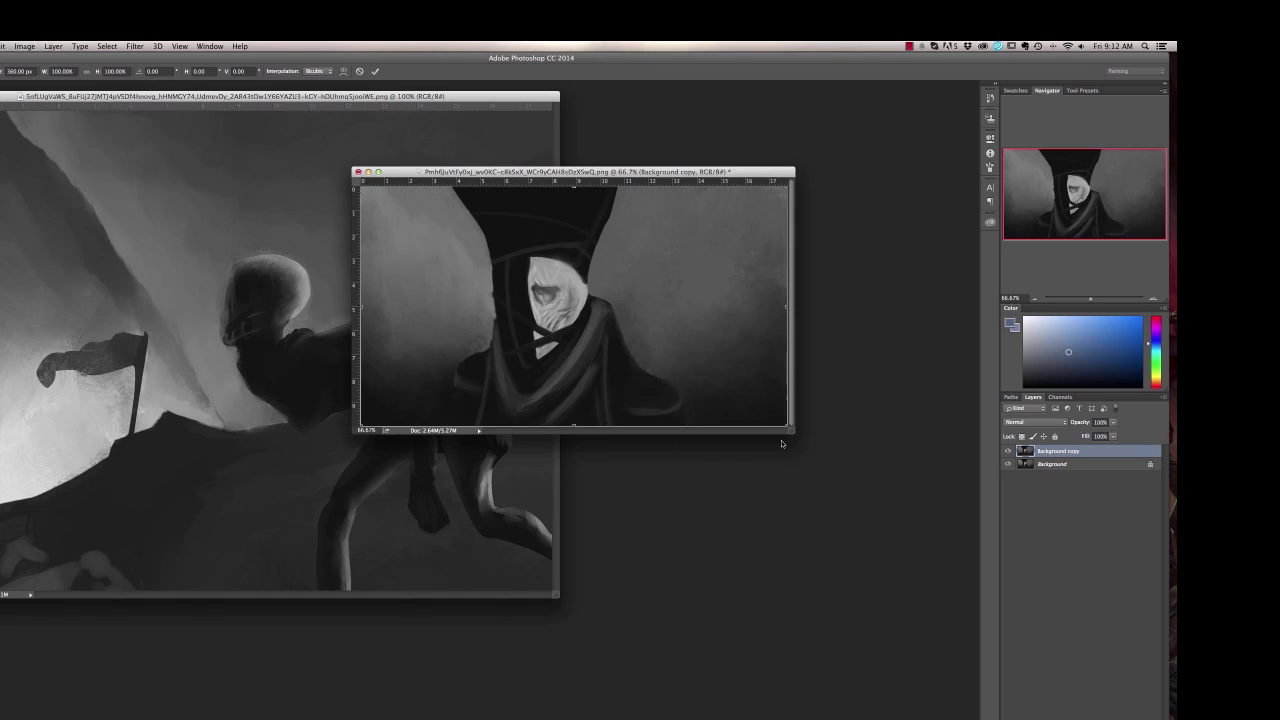
drag(793, 432, 899, 647)
drag(840, 533, 735, 473)
click(2, 46)
drag(414, 472, 400, 473)
key(Return)
click(24, 46)
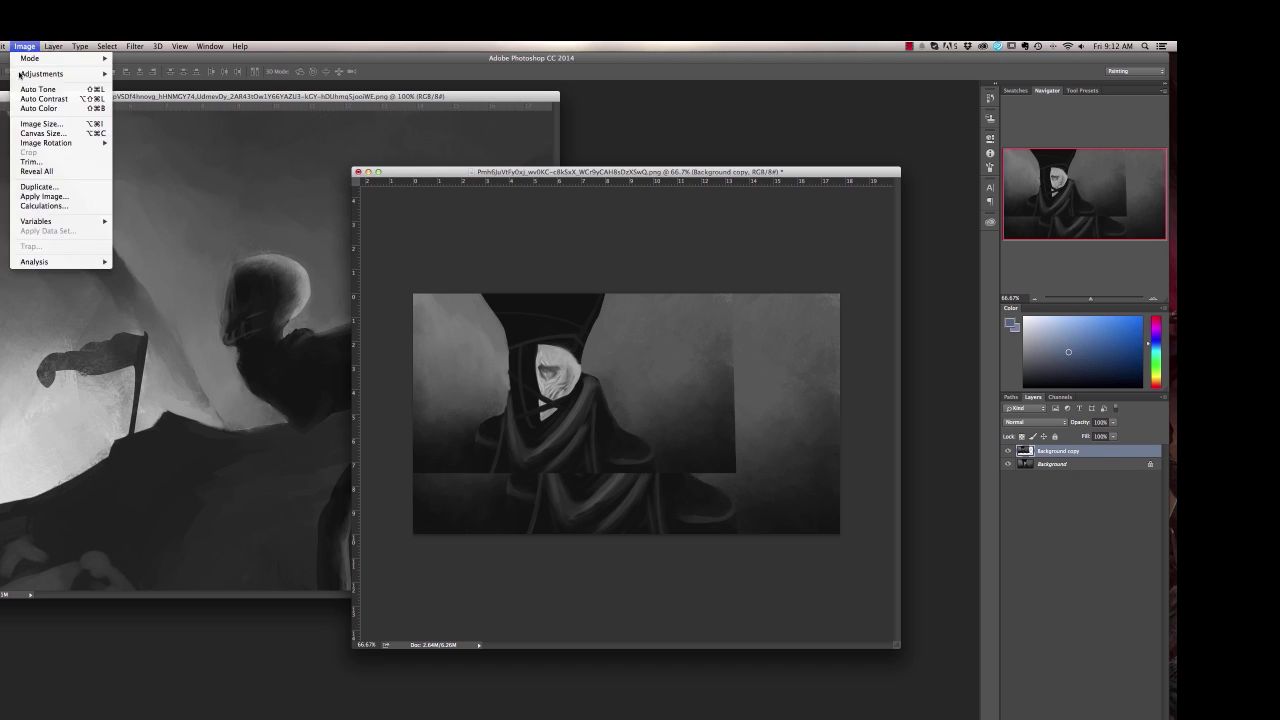
mouse_move(3, 46)
mouse_move(60, 260)
click(171, 301)
key(Return)
click(2, 46)
click(165, 373)
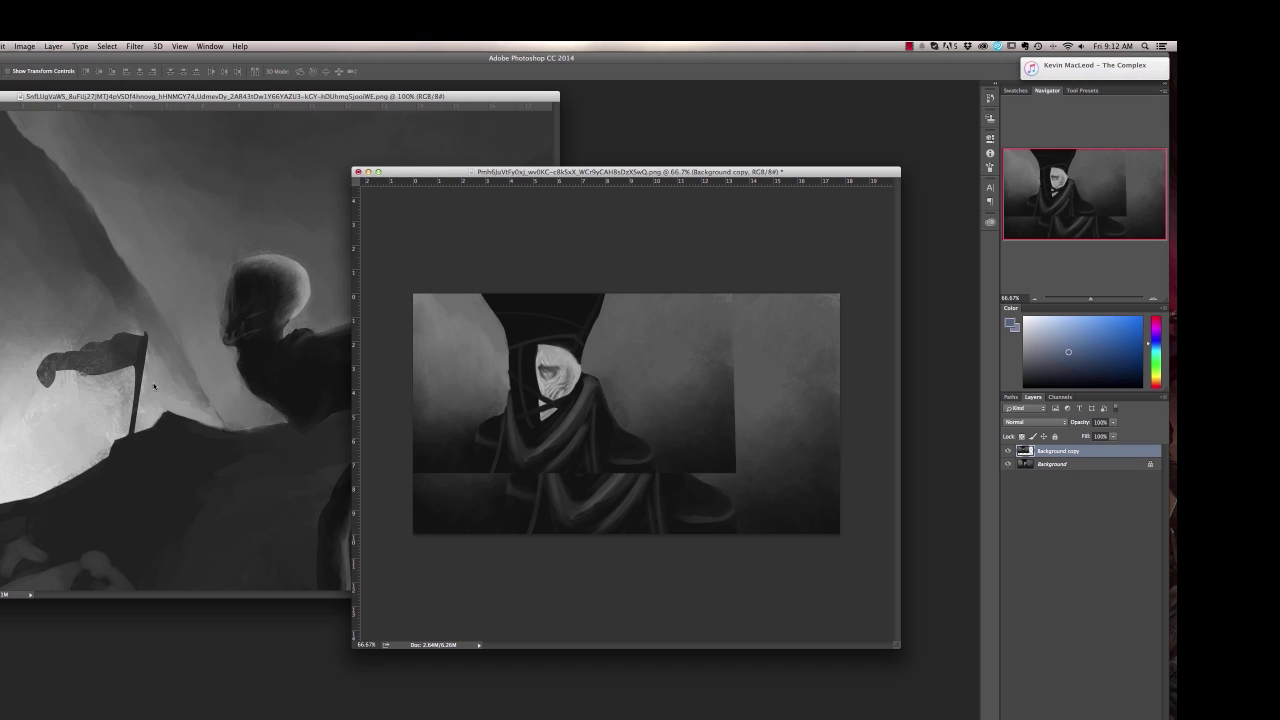
drag(578, 390, 570, 448)
key(super+alt+z)
Step: Flip the canvas horizontally, apply a horizontal flip transform to the Background copy layer, and shift it slightly down and left
click(2, 46)
mouse_move(24, 46)
mouse_move(60, 146)
click(160, 187)
key(super+t)
click(2, 46)
mouse_move(60, 260)
click(165, 373)
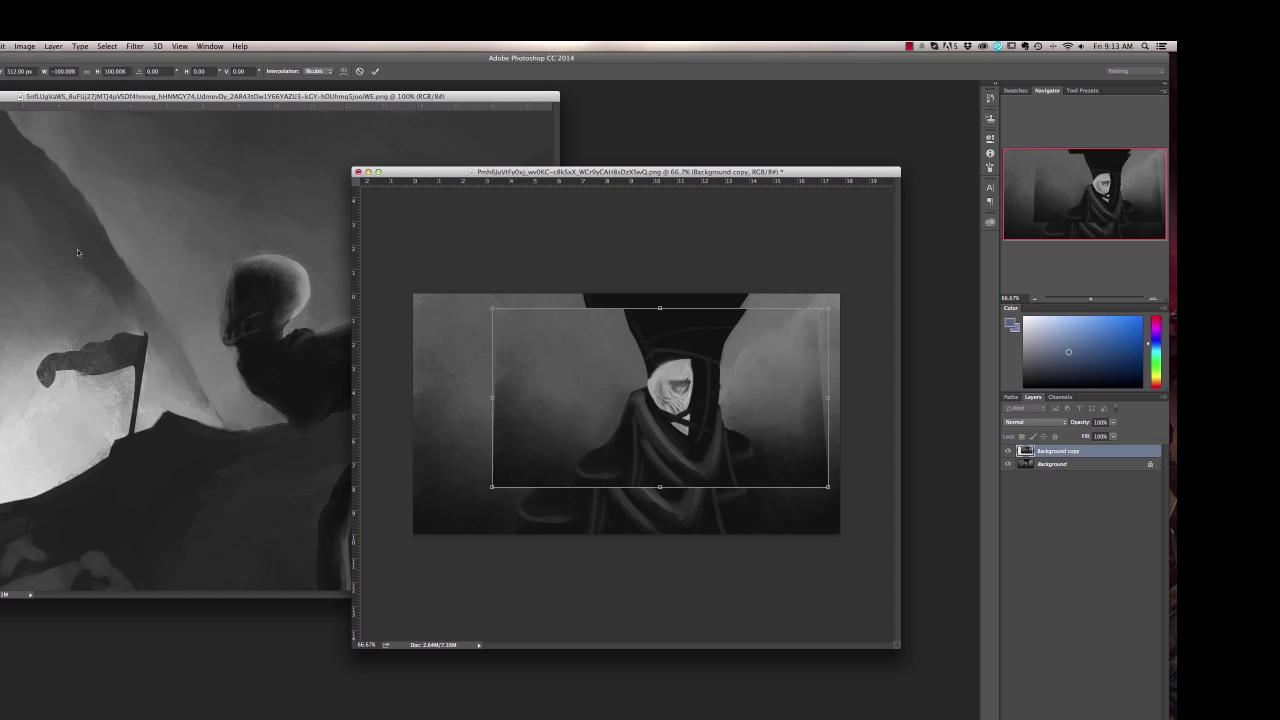
key(Return)
drag(688, 418, 681, 425)
Step: Choose brushes and paint sampled greys over the background to the right of the figure, covering the copied layer's seam
key(b)
right_click(696, 427)
click(722, 427)
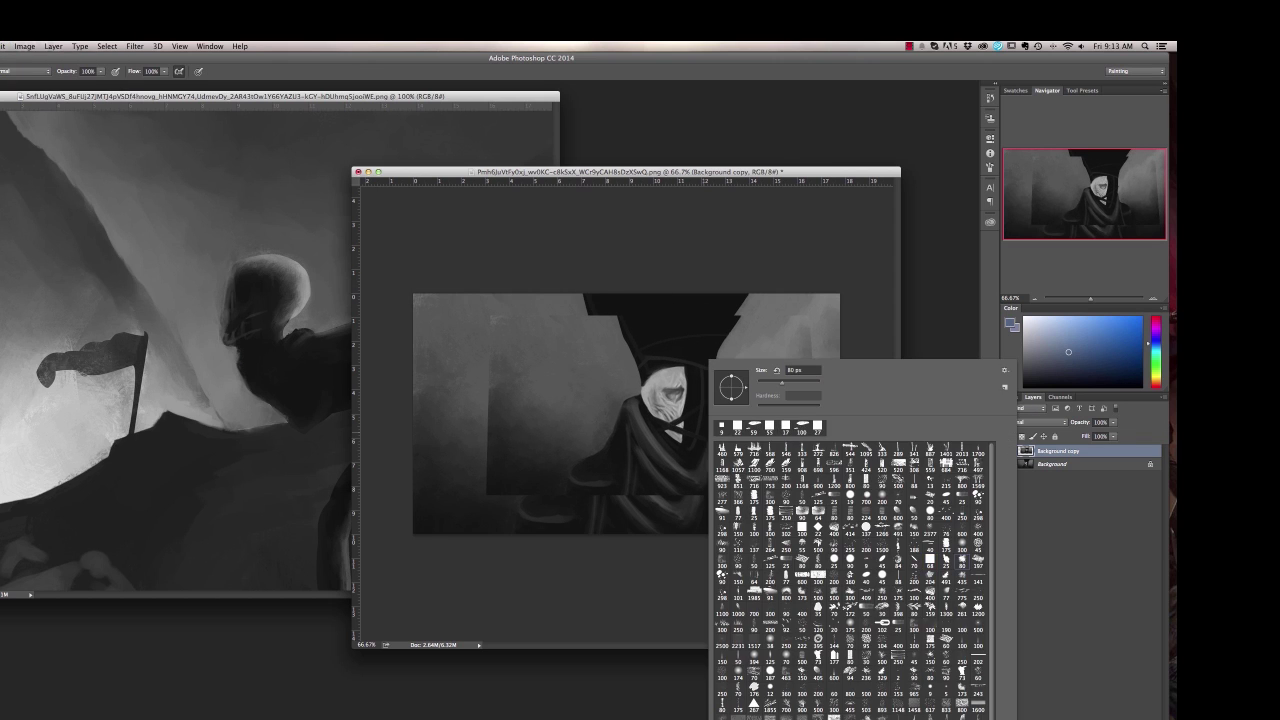
alt+click(775, 410)
drag(775, 446, 783, 489)
right_click(793, 427)
click(835, 427)
drag(803, 411, 800, 462)
drag(782, 455, 776, 522)
Step: Cover the seam left of the figure with dark cloudy strokes and darken the lower right background using sampled greys
alt+click(590, 431)
drag(547, 478, 547, 496)
alt+click(506, 482)
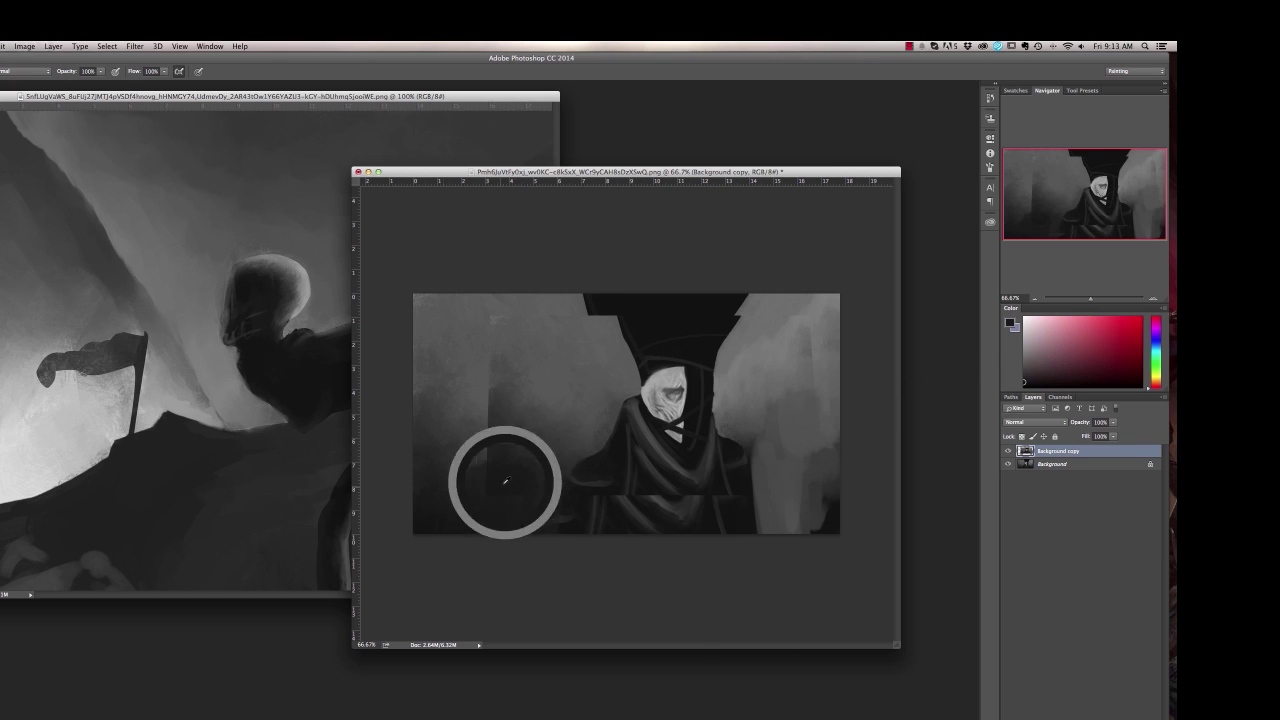
drag(475, 470, 440, 390)
alt+click(510, 390)
alt+click(555, 487)
mouse_move(485, 320)
mouse_down()
mouse_move(492, 440)
mouse_move(470, 370)
mouse_up()
drag(470, 370, 520, 415)
alt+click(830, 464)
drag(828, 490, 822, 530)
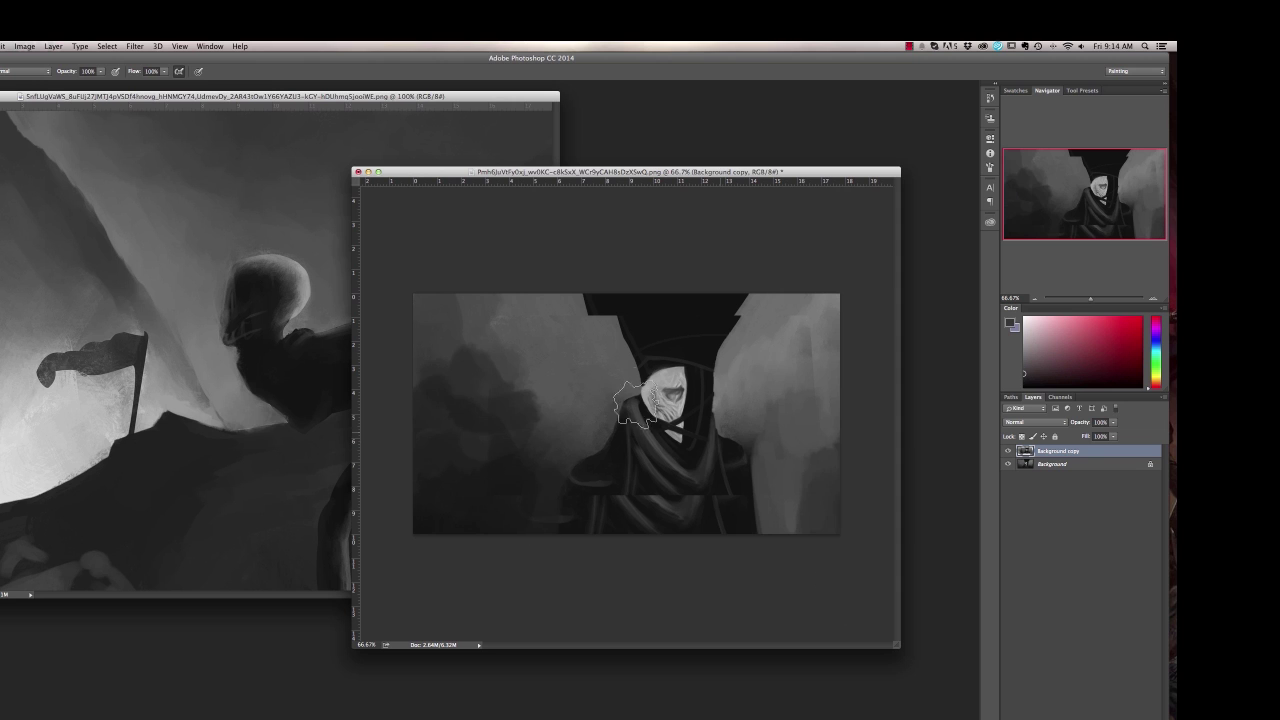
Step: Choose a triangular brush tip and reshape both edges of the tall hat with sampled background greys and black
right_click(628, 404)
click(883, 562)
click(990, 167)
click(990, 167)
alt+click(755, 330)
mouse_move(744, 302)
mouse_down()
mouse_move(736, 342)
mouse_move(747, 272)
mouse_up()
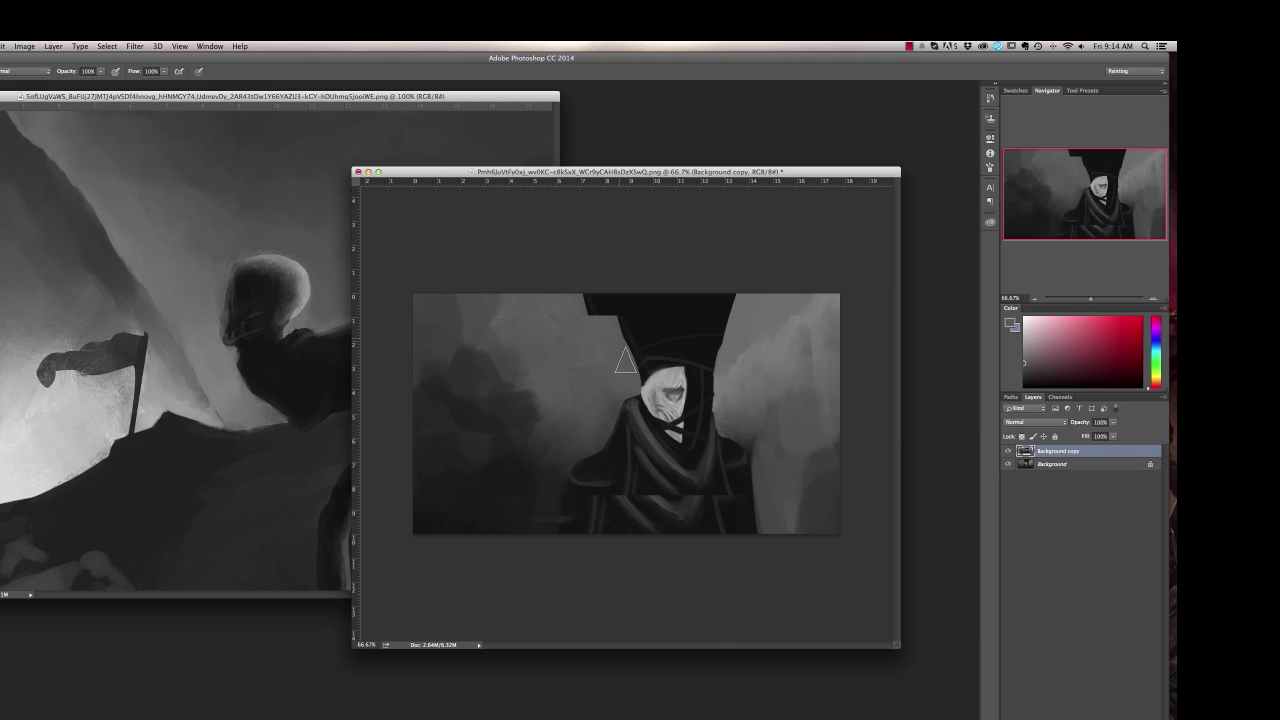
drag(626, 361, 594, 300)
alt+click(640, 322)
drag(627, 346, 597, 288)
alt+click(746, 305)
drag(730, 245, 734, 320)
Step: Paint a sampled dark tone over the lower right side of the robe and choose another brush
alt+click(560, 494)
drag(722, 515, 737, 482)
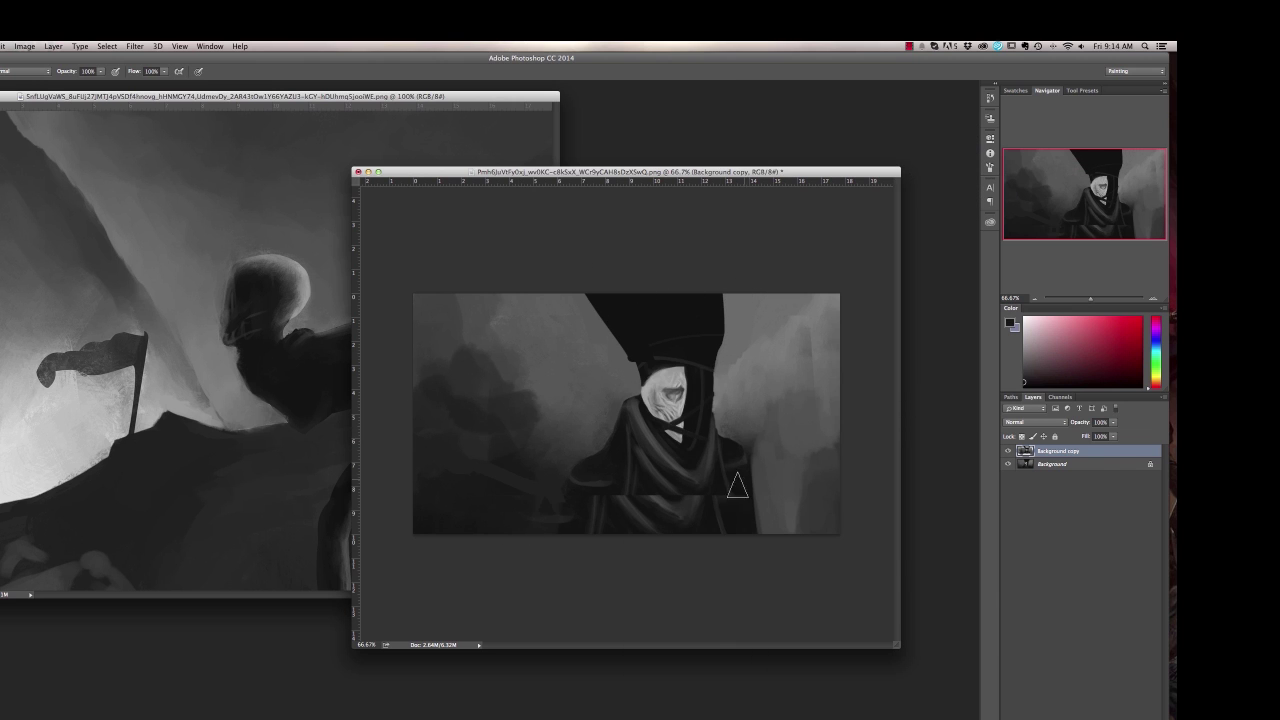
right_click(784, 490)
click(849, 594)
Step: Lasso the figure, copy and paste it onto a new layer, then scale it down slightly and move it up
key(l)
mouse_move(617, 429)
mouse_down()
mouse_move(752, 448)
mouse_move(617, 429)
mouse_up()
click(3, 46)
click(20, 121)
key(super+v)
key(super+t)
drag(538, 533, 566, 503)
drag(663, 430, 659, 422)
key(Return)
Step: Paint out the leftover hat edge with background grey and block in the figure's shoulders and arms in dark tones
key(b)
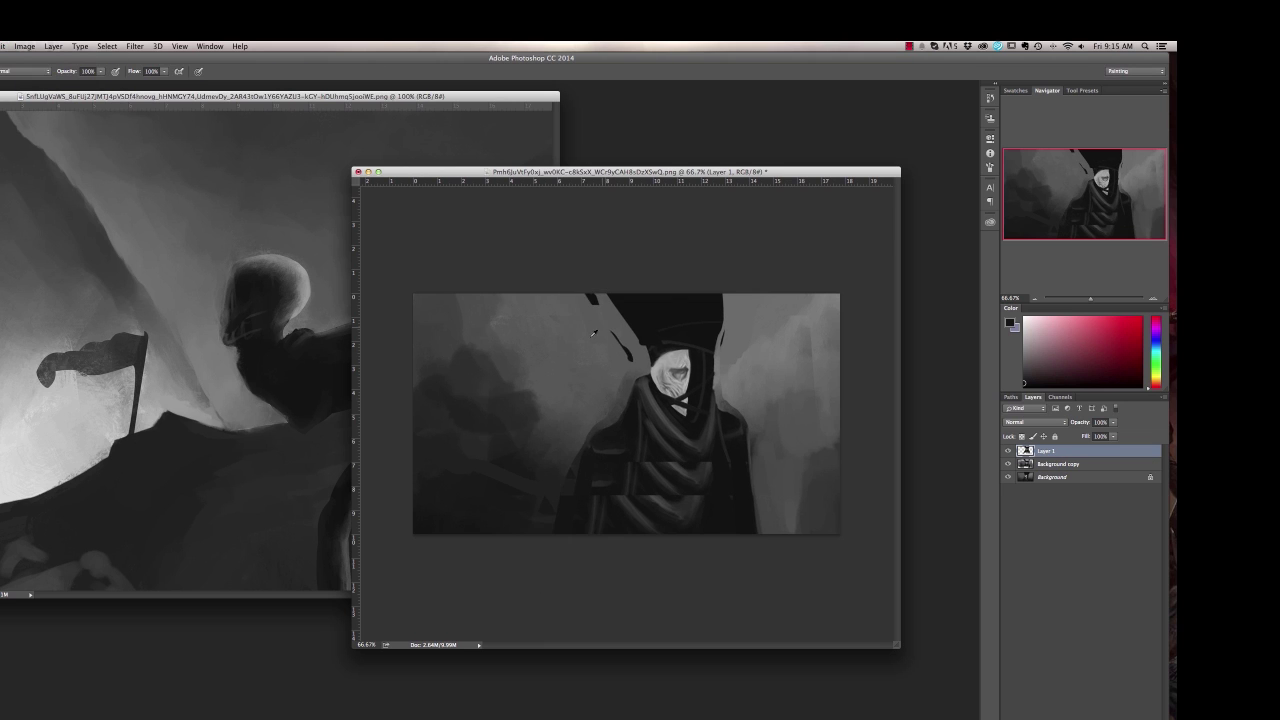
alt+click(600, 335)
drag(592, 299, 630, 356)
alt+click(557, 477)
mouse_move(570, 472)
mouse_down()
mouse_move(572, 447)
mouse_move(616, 413)
mouse_move(566, 530)
mouse_up()
drag(728, 408, 758, 458)
drag(772, 530, 754, 452)
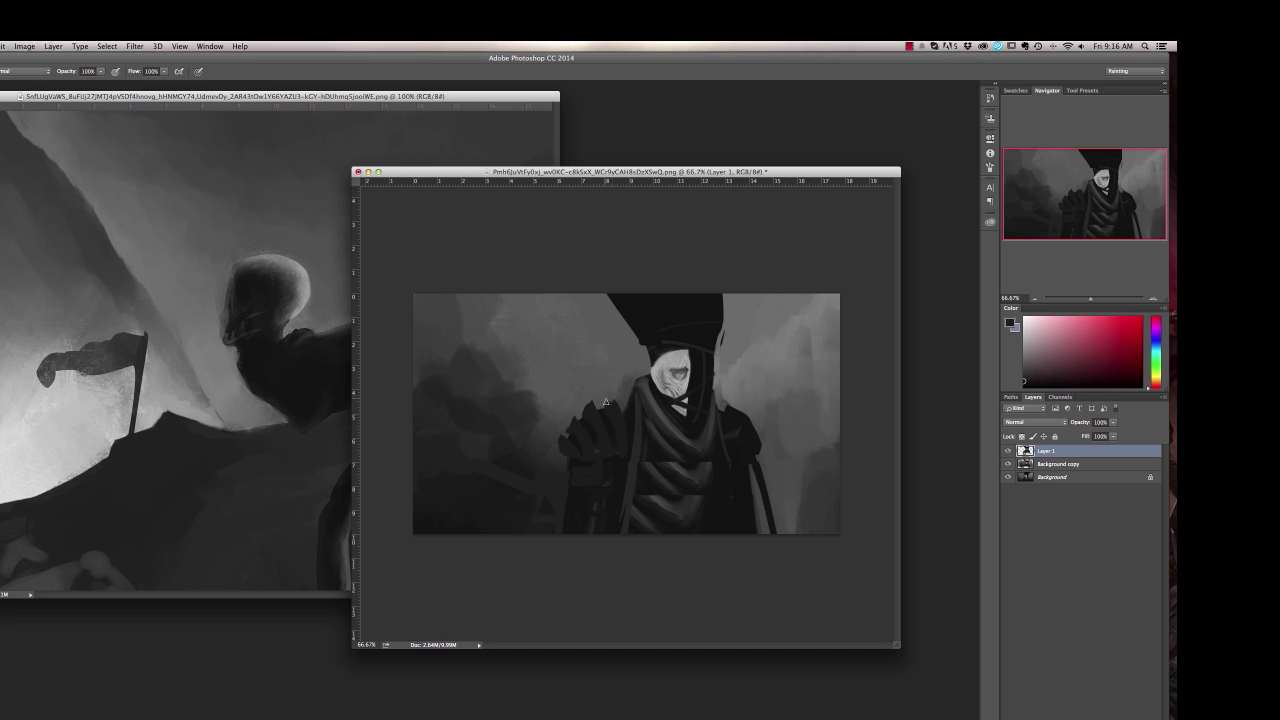
Step: Paint sampled dark grey over the scarf folds on the chest and redefine the collar, undoing the last stroke
alt+click(714, 481)
mouse_move(708, 470)
mouse_down()
mouse_move(660, 480)
mouse_move(644, 522)
mouse_up()
mouse_move(642, 410)
mouse_down()
mouse_move(697, 484)
mouse_move(686, 498)
mouse_up()
drag(654, 440, 692, 500)
mouse_move(636, 398)
mouse_down()
mouse_move(655, 456)
mouse_move(619, 530)
mouse_up()
key(super+z)
Step: Add strokes to the figure's right-hand sleeve and paint a grey band across the chest below the collar
drag(732, 464, 746, 530)
mouse_move(755, 466)
mouse_down()
mouse_move(768, 532)
mouse_move(764, 496)
mouse_up()
drag(641, 462, 680, 479)
drag(724, 465, 682, 476)
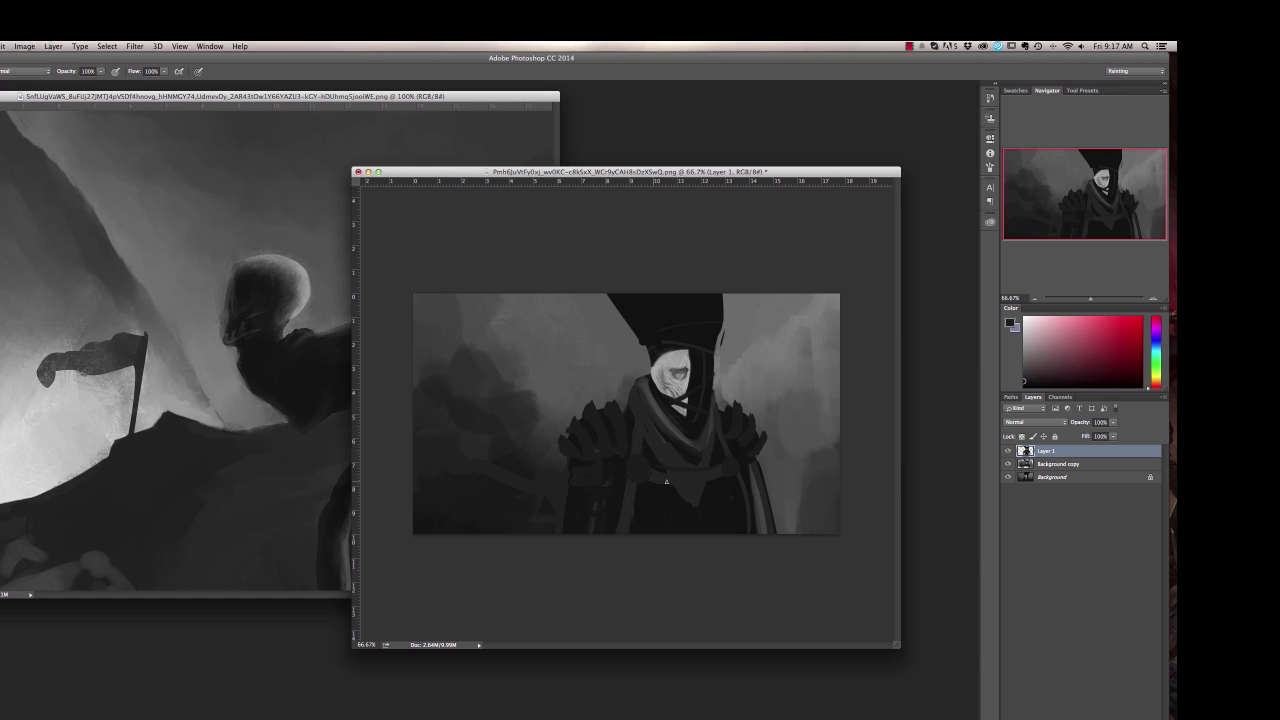
Step: On a new layer, outline the hat, mask, shoulders and arms in crimson and write "Big" on the chest
click(1136, 715)
click(1105, 343)
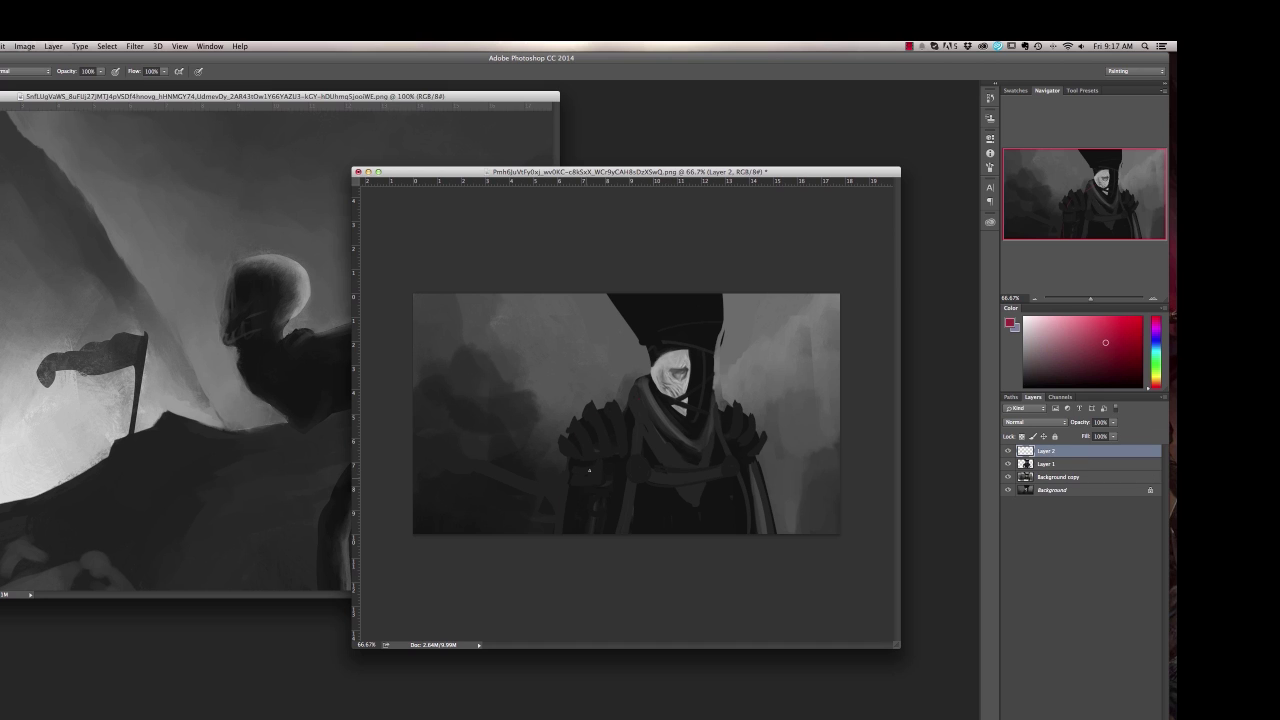
drag(642, 386, 569, 533)
mouse_move(656, 384)
mouse_down()
mouse_move(766, 450)
mouse_move(767, 533)
mouse_up()
drag(656, 372, 714, 380)
drag(728, 294, 714, 362)
drag(598, 294, 655, 350)
drag(646, 462, 654, 500)
drag(686, 468, 688, 500)
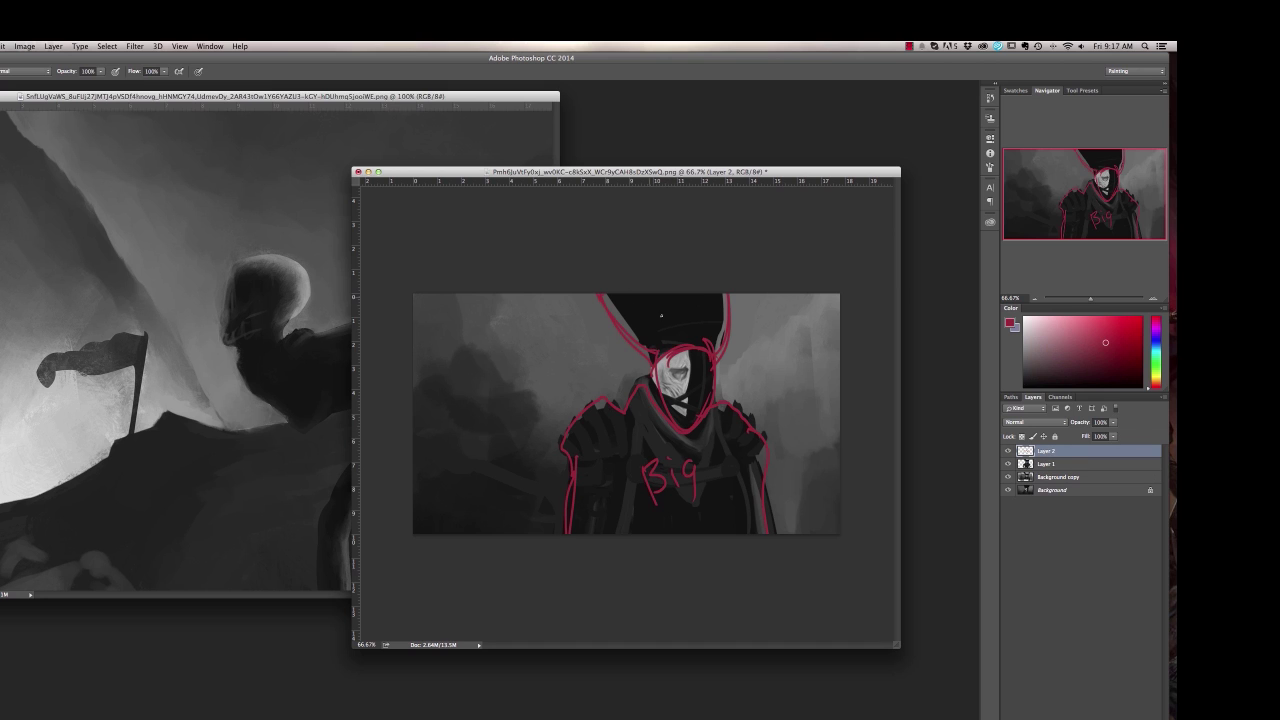
Step: Add crimson annotation marks across the tall hat and over the mask
drag(632, 316, 660, 311)
drag(664, 310, 708, 300)
drag(700, 358, 674, 390)
Step: Hide the crimson annotation layer and slightly resize the figure on Layer 1 with Free Transform
click(1008, 451)
click(1046, 464)
key(super+t)
key(Return)
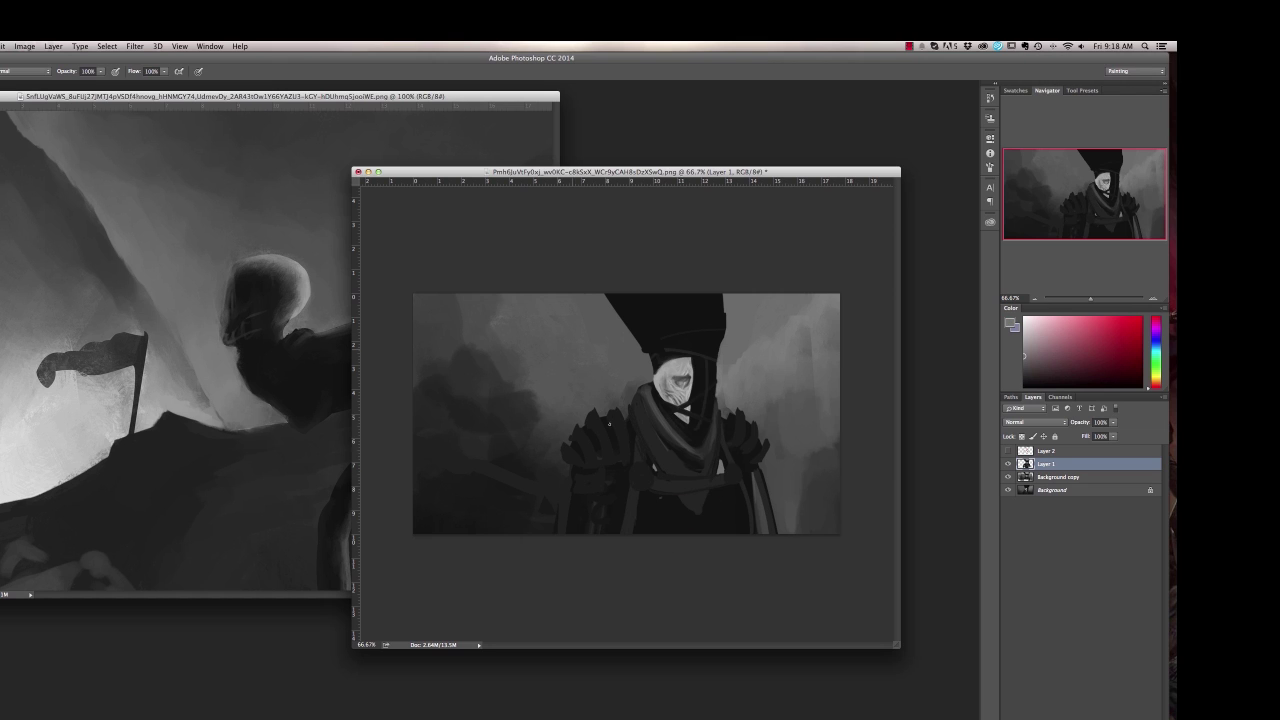
Step: Paint light grey shapes into the lower torso beneath the chest band
drag(676, 496, 656, 516)
alt+click(726, 486)
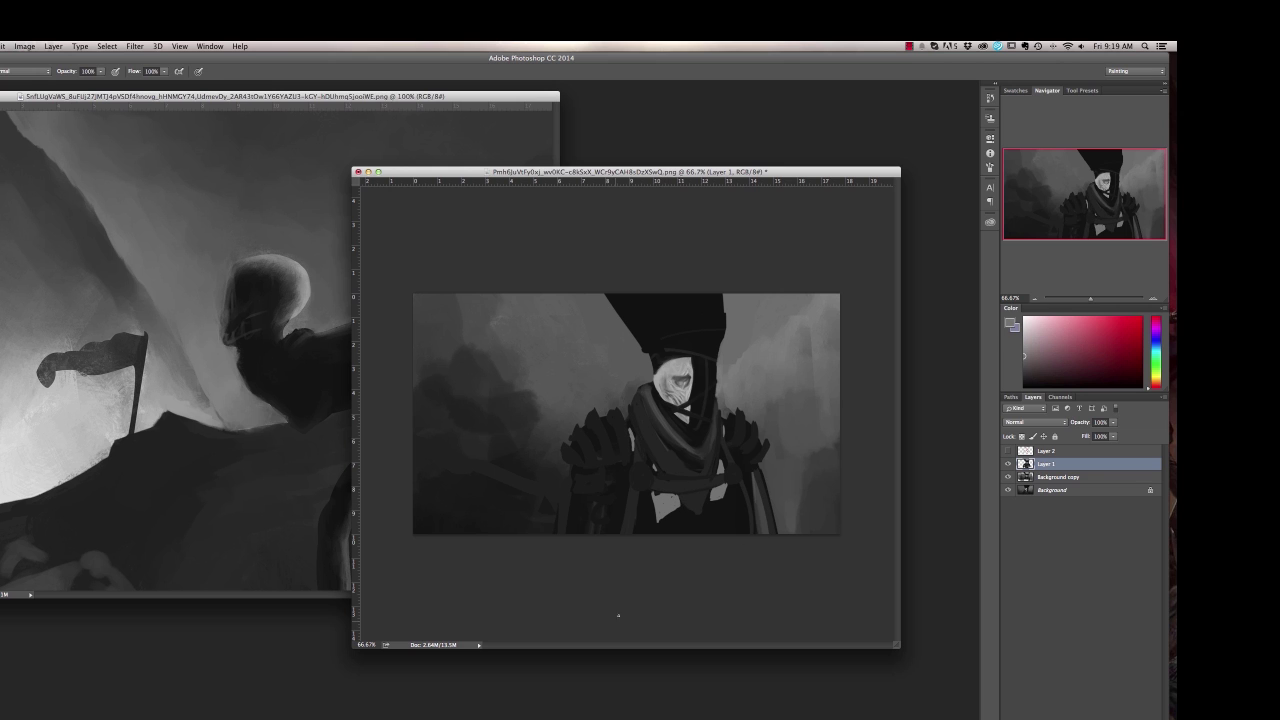
Step: Merge Layer 1 down into Background copy and smudge the background smooth with the Just Add Water preset
key(super+e)
key(r)
click(1082, 91)
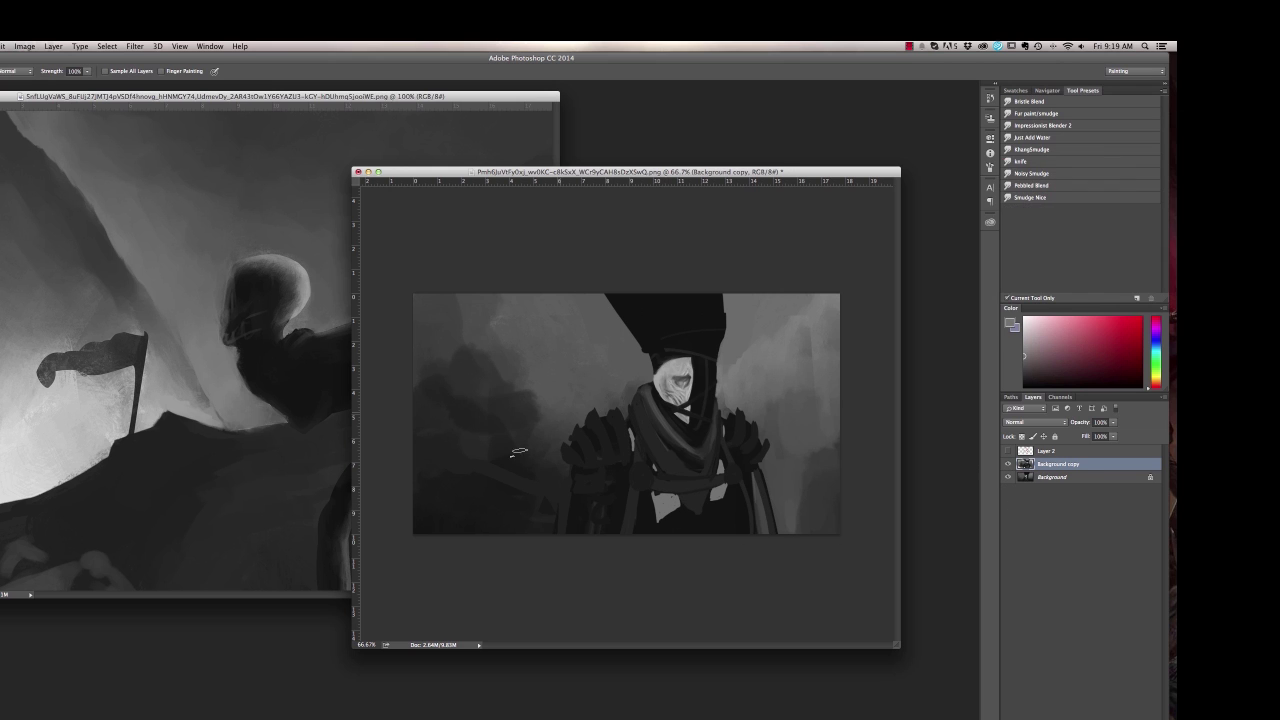
right_click(610, 397)
key(Escape)
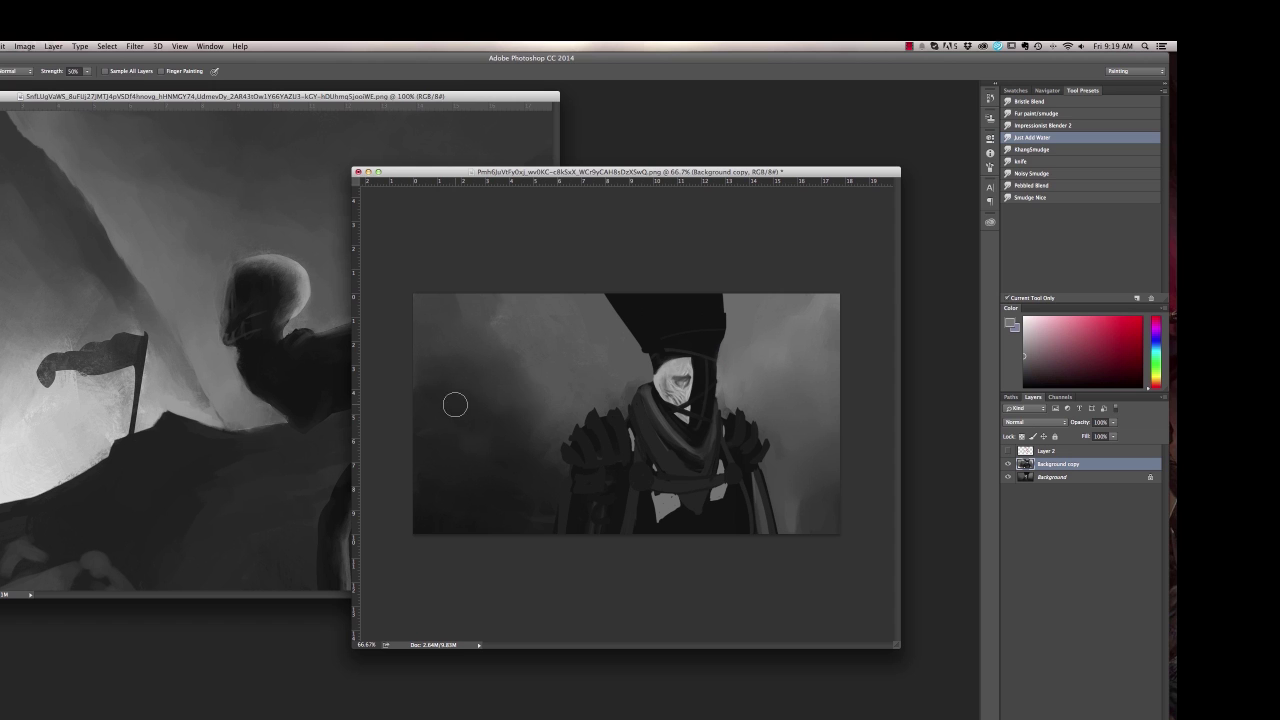
Step: Select the dark figure by tone, remove the stray background areas from the selection, and invert it to isolate the background
key(w)
click(127, 71)
click(617, 510)
key(l)
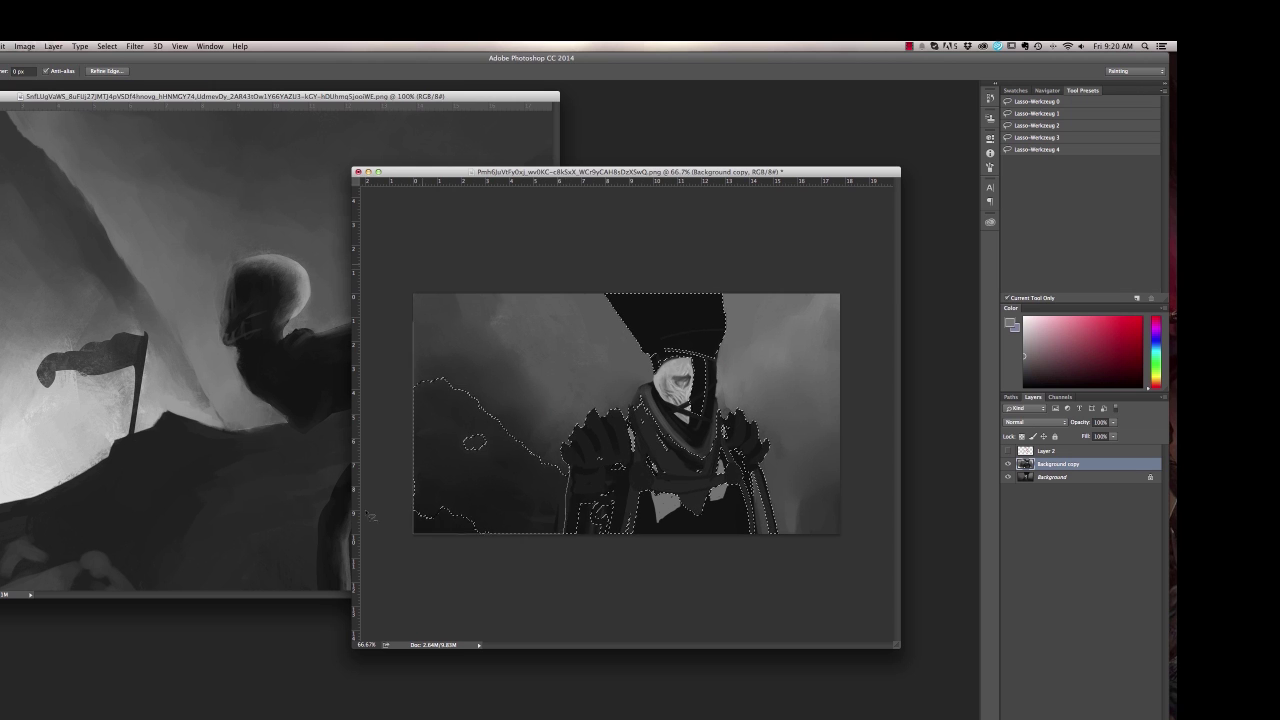
drag(371, 517, 548, 530)
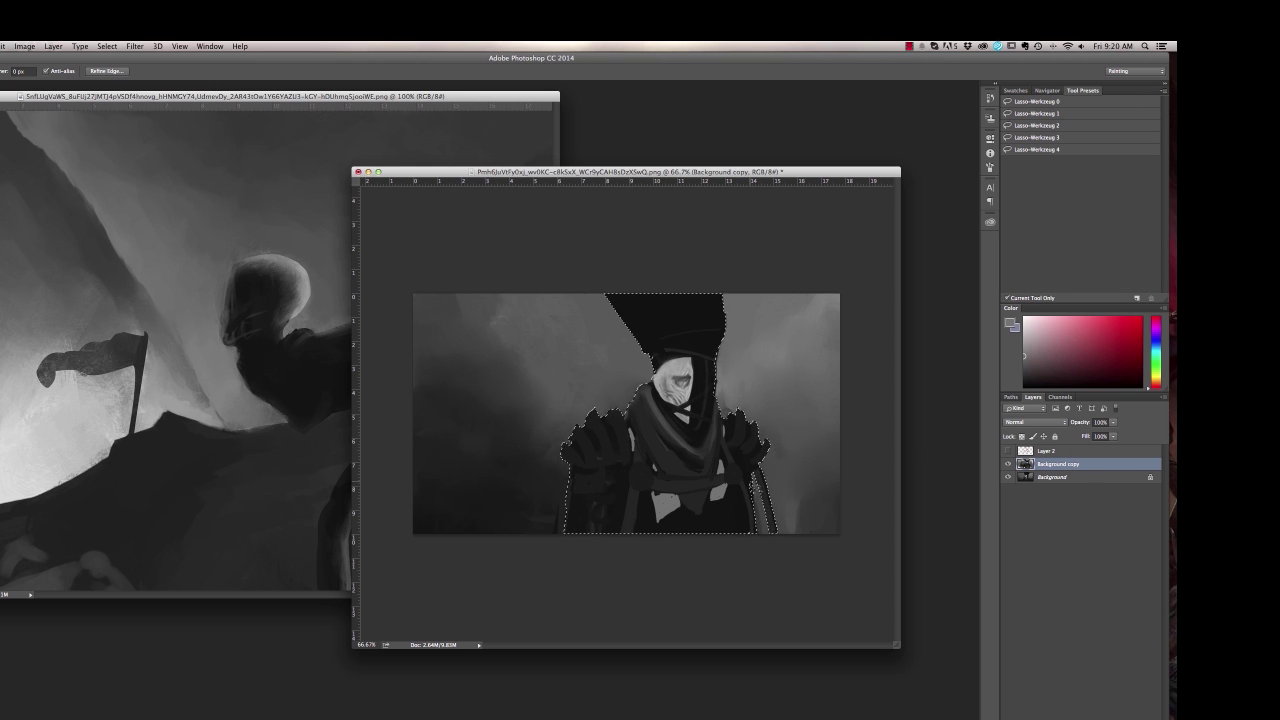
click(1060, 397)
click(1033, 397)
click(80, 46)
key(Escape)
key(g)
key(super+shift+i)
Step: Lay overlapping grey gradients at 22% opacity across the selected background on both sides of the figure
click(165, 71)
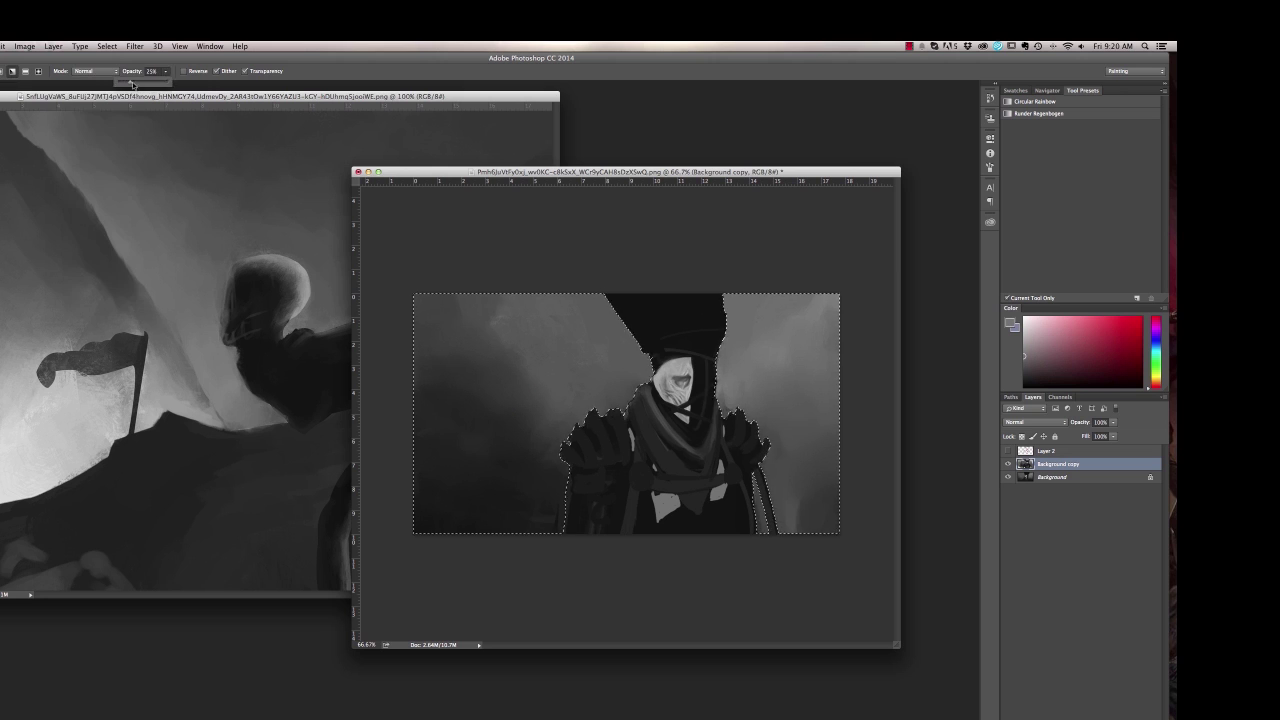
drag(430, 310, 540, 400)
alt+click(450, 490)
drag(835, 310, 775, 420)
click(165, 71)
mouse_move(575, 420)
mouse_down()
mouse_move(495, 320)
mouse_move(520, 400)
mouse_up()
alt+click(203, 249)
drag(835, 400, 775, 470)
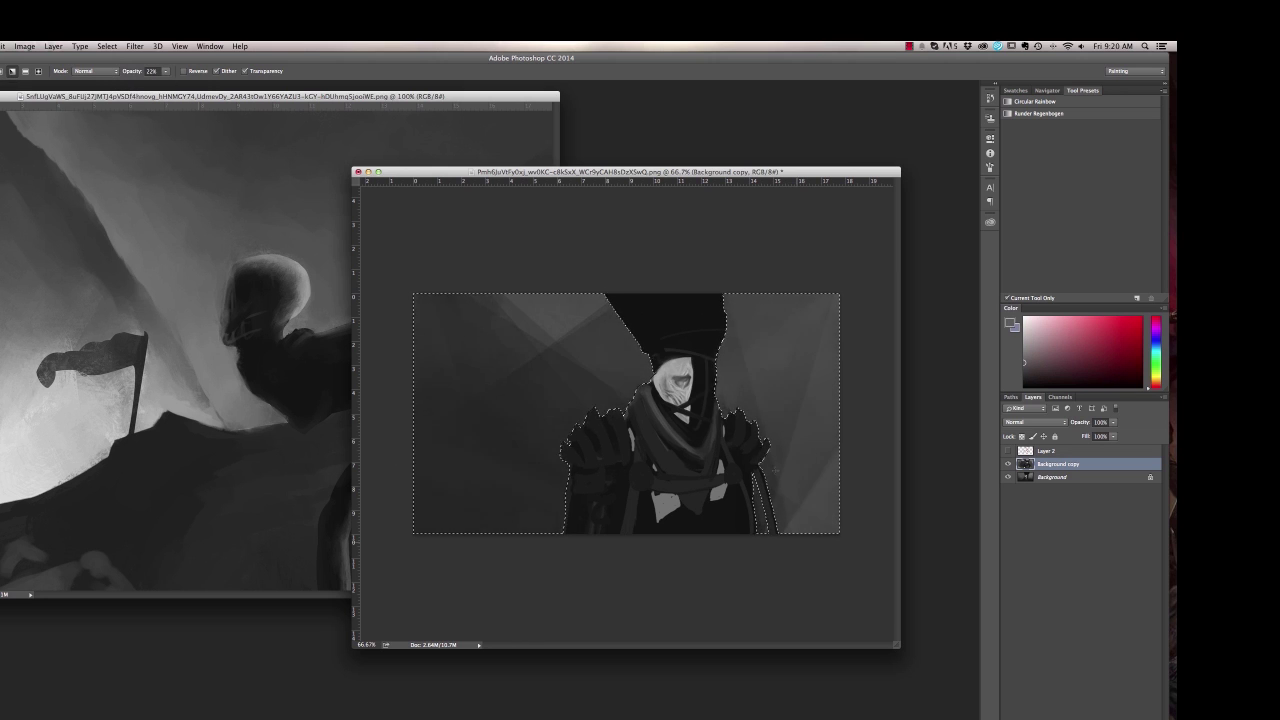
Step: Darken the background with more gradients at 17% opacity, keeping the side behind the raised shoulder lighter
drag(835, 305, 775, 380)
click(165, 71)
alt+click(450, 490)
drag(430, 310, 530, 380)
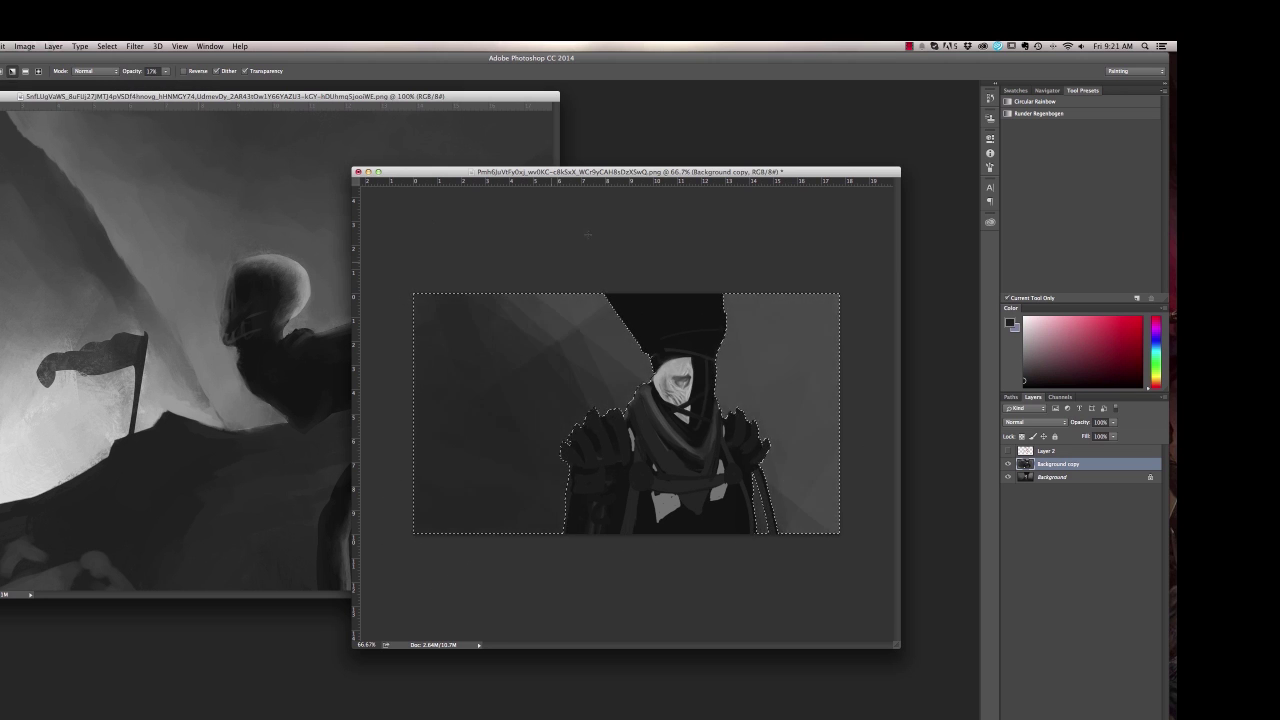
alt+click(590, 480)
drag(594, 642, 541, 569)
drag(834, 188, 786, 256)
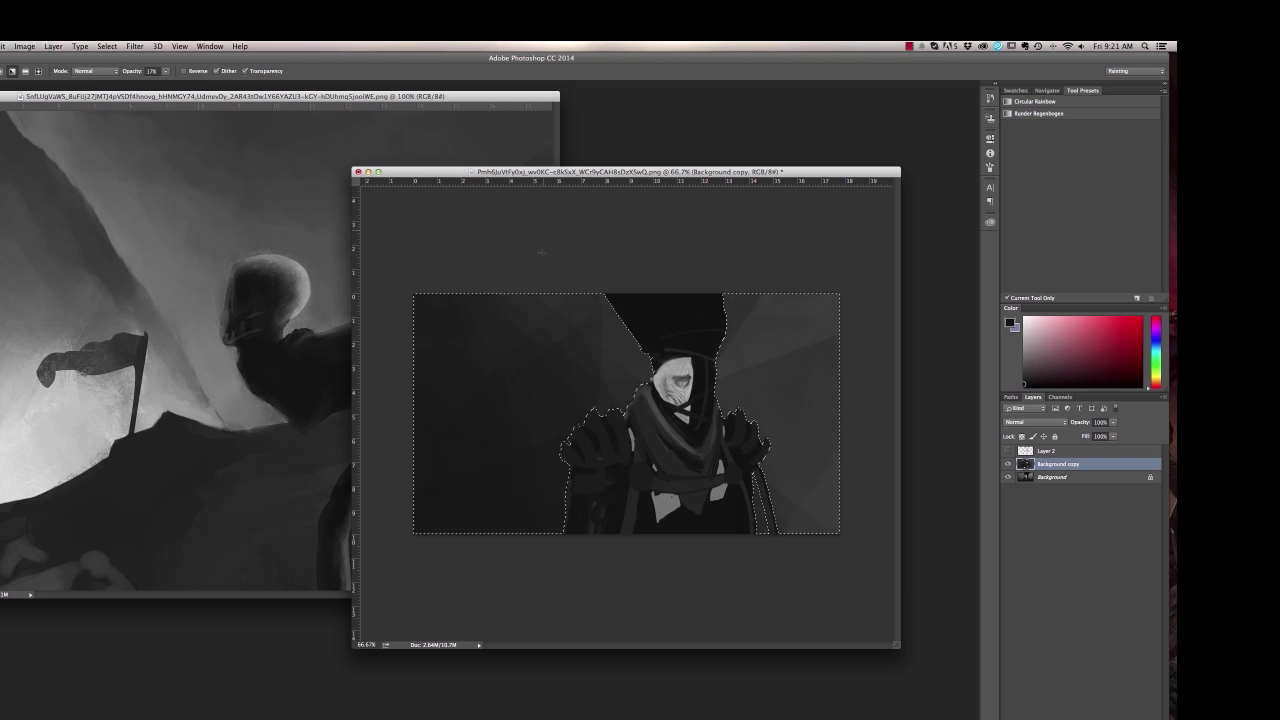
Step: Brush soft, textured grey strokes into the dark background beside the hat, undoing a misplaced dab
key(b)
right_click(598, 358)
double_click(780, 466)
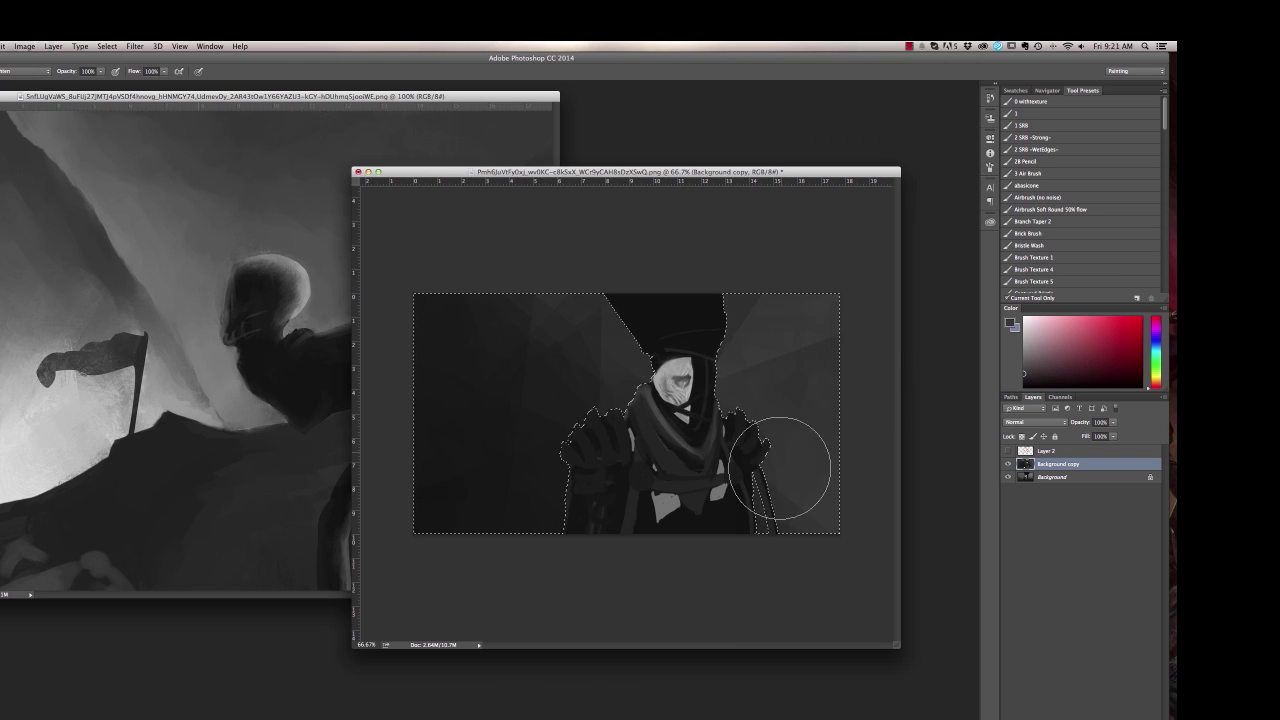
alt+click(718, 492)
click(720, 508)
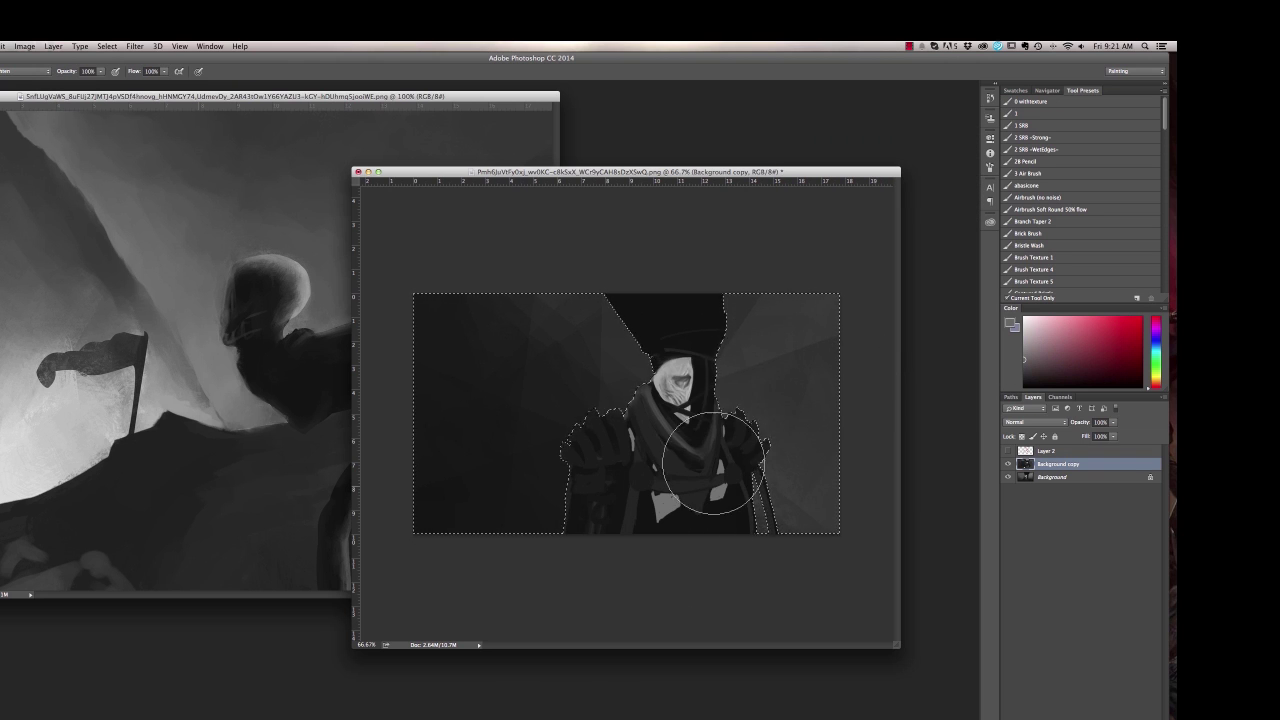
key(super+z)
mouse_move(524, 360)
mouse_down()
mouse_move(511, 334)
mouse_move(608, 343)
mouse_move(551, 334)
mouse_up()
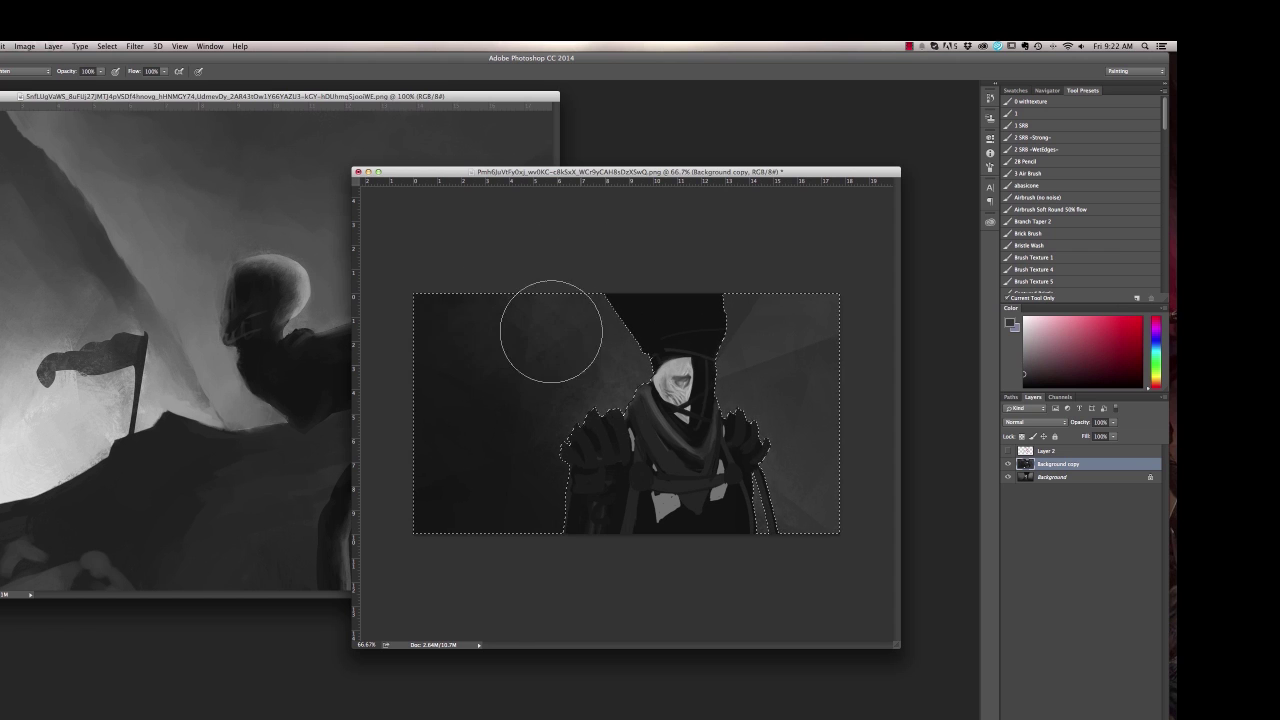
Step: Paint lighter textured grey strokes into the brighter background beside the hat and the thin hanging straps
alt+click(689, 355)
alt+click(738, 350)
drag(750, 340, 800, 330)
click(1046, 90)
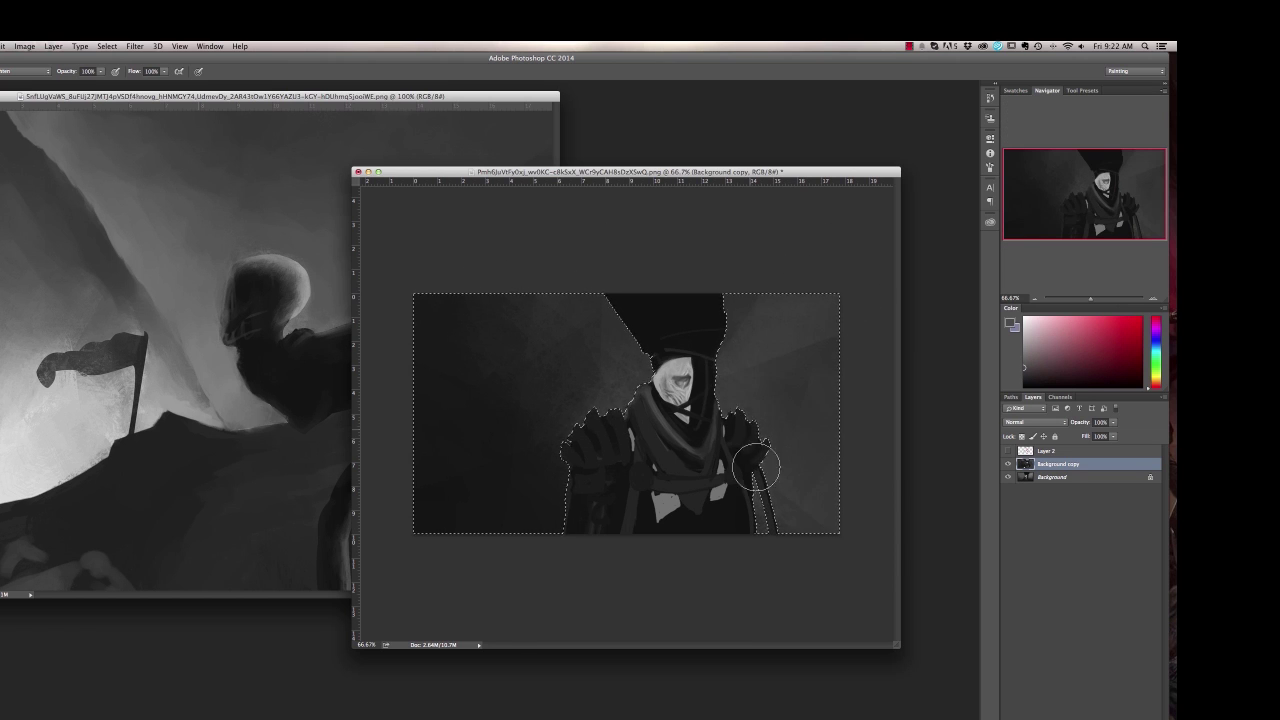
right_click(727, 440)
double_click(963, 484)
mouse_move(808, 503)
mouse_down()
mouse_move(797, 514)
mouse_move(817, 286)
mouse_up()
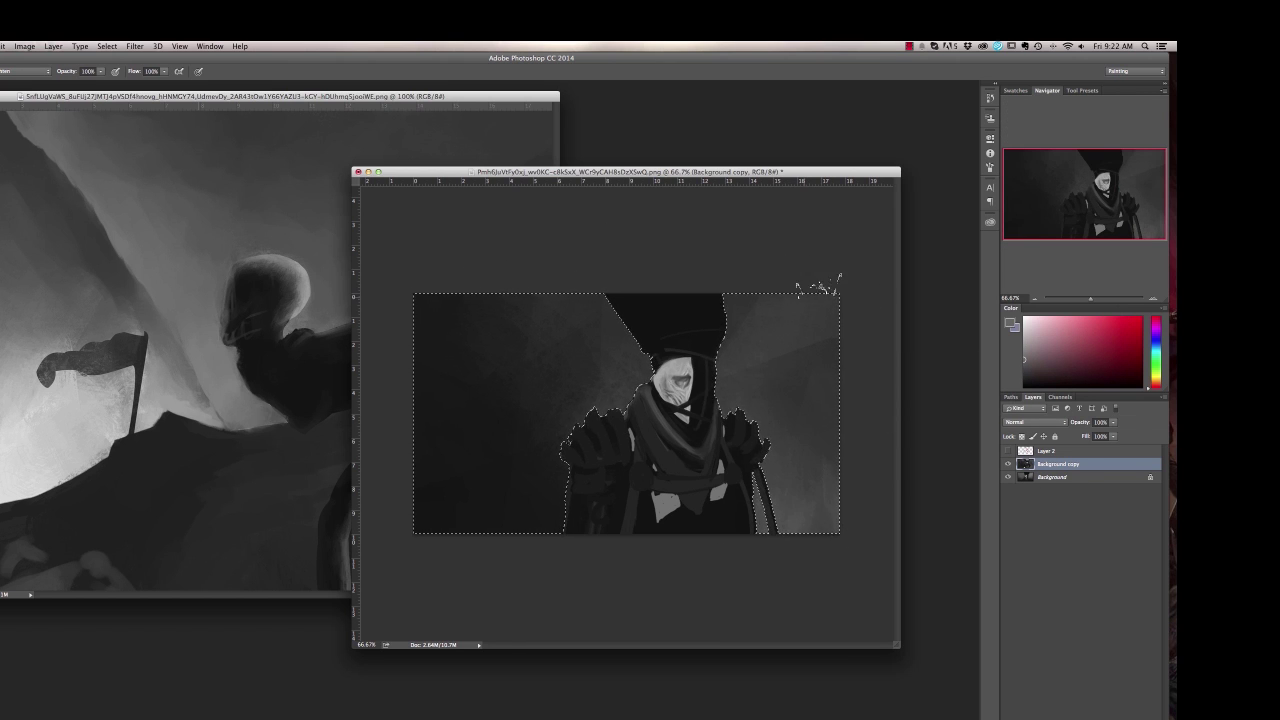
alt+click(753, 347)
alt+click(753, 347)
Step: Add a new layer above Background copy and paint diagonal cloud streaks across the darker side of the background
key(super+alt+shift+n)
key(r)
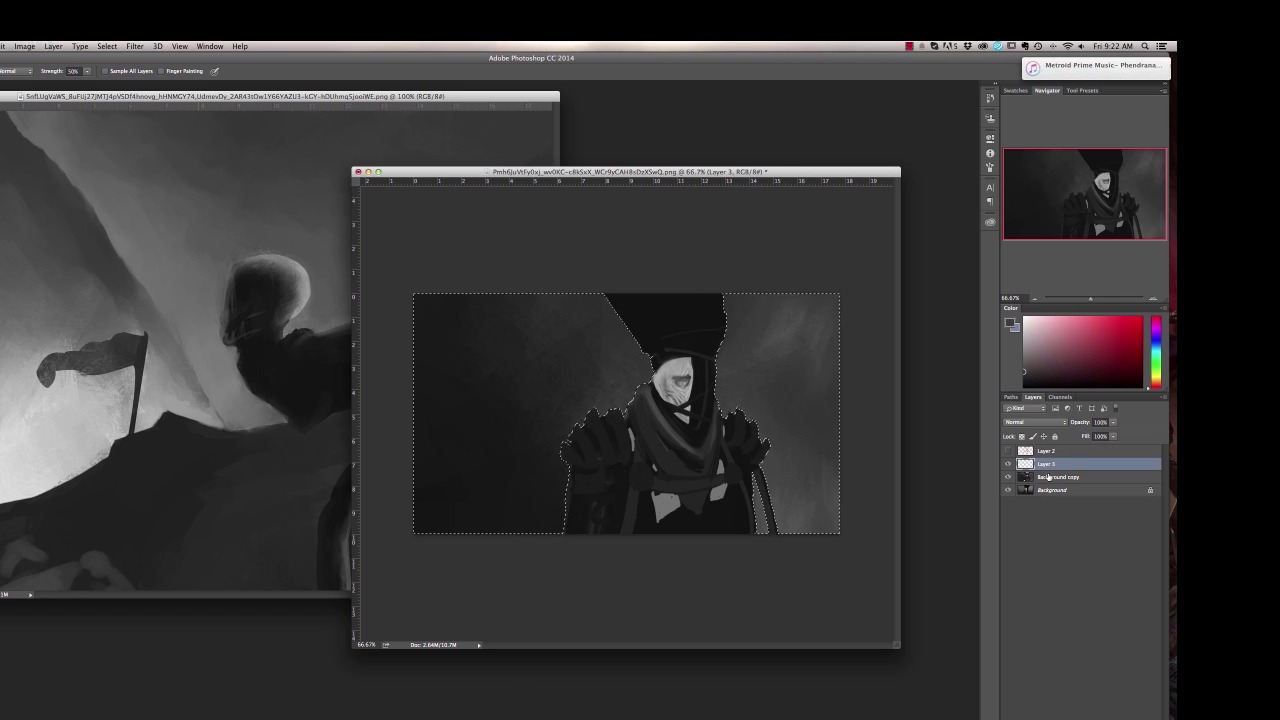
click(1048, 477)
key(b)
click(1048, 464)
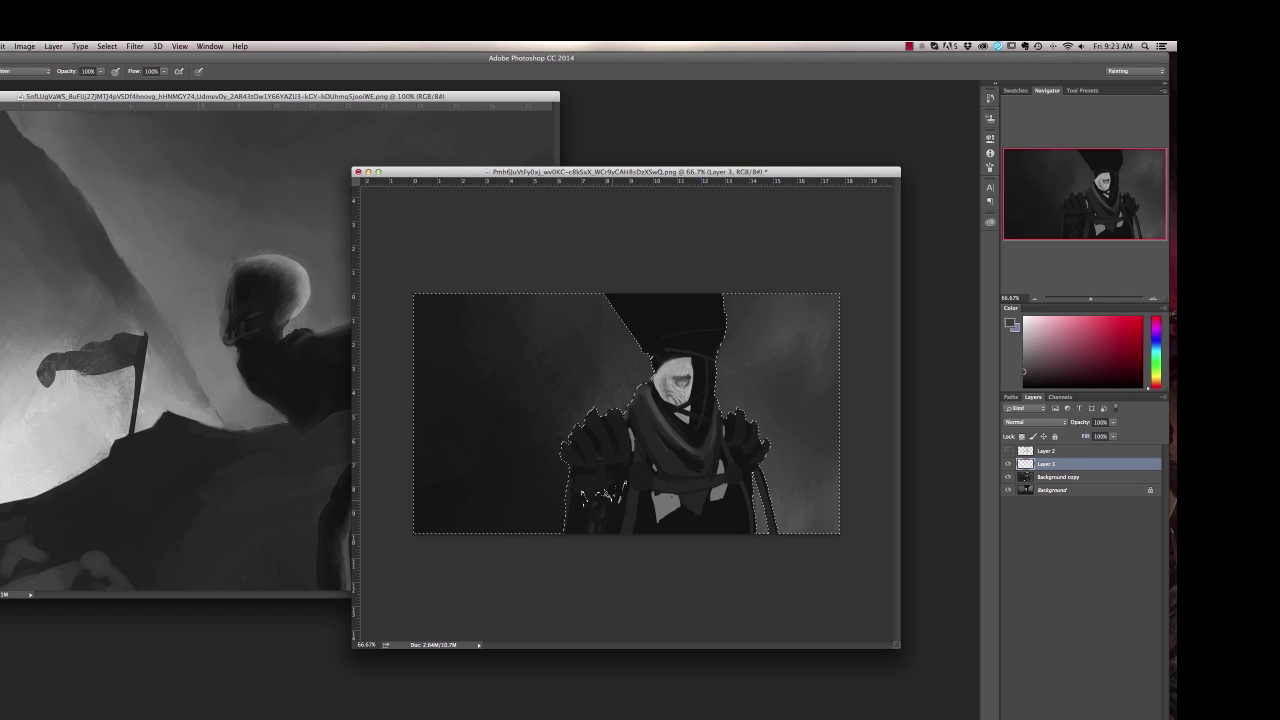
drag(450, 395, 580, 442)
Step: Soften the cloud streaks with a ragged-edged eraser and the Smudge tool
key(e)
right_click(540, 382)
double_click(694, 548)
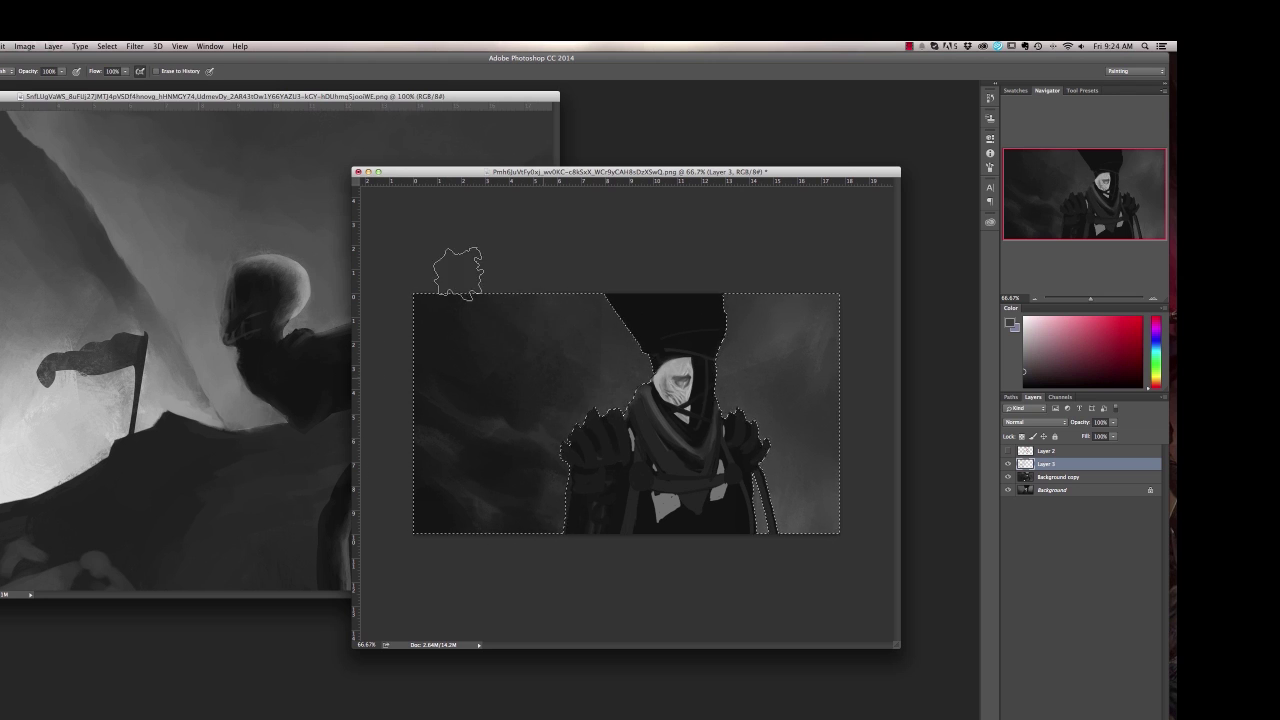
click(0, 370)
right_click(510, 370)
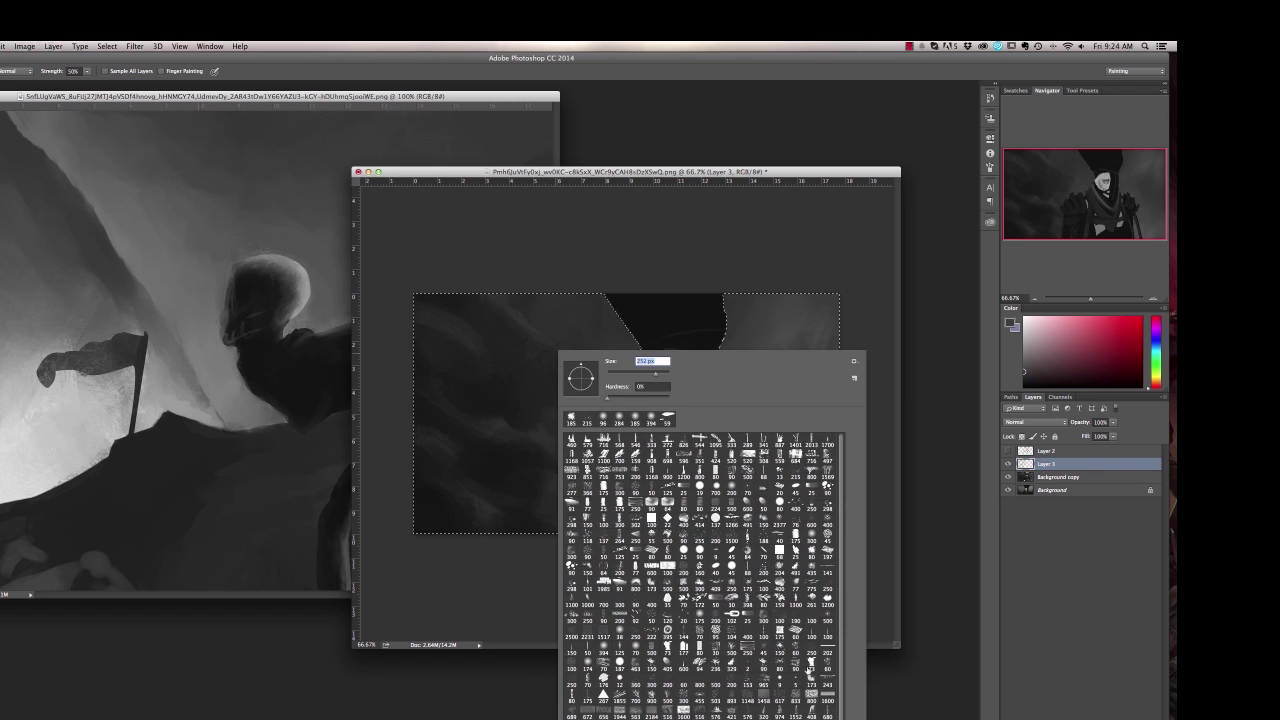
click(507, 372)
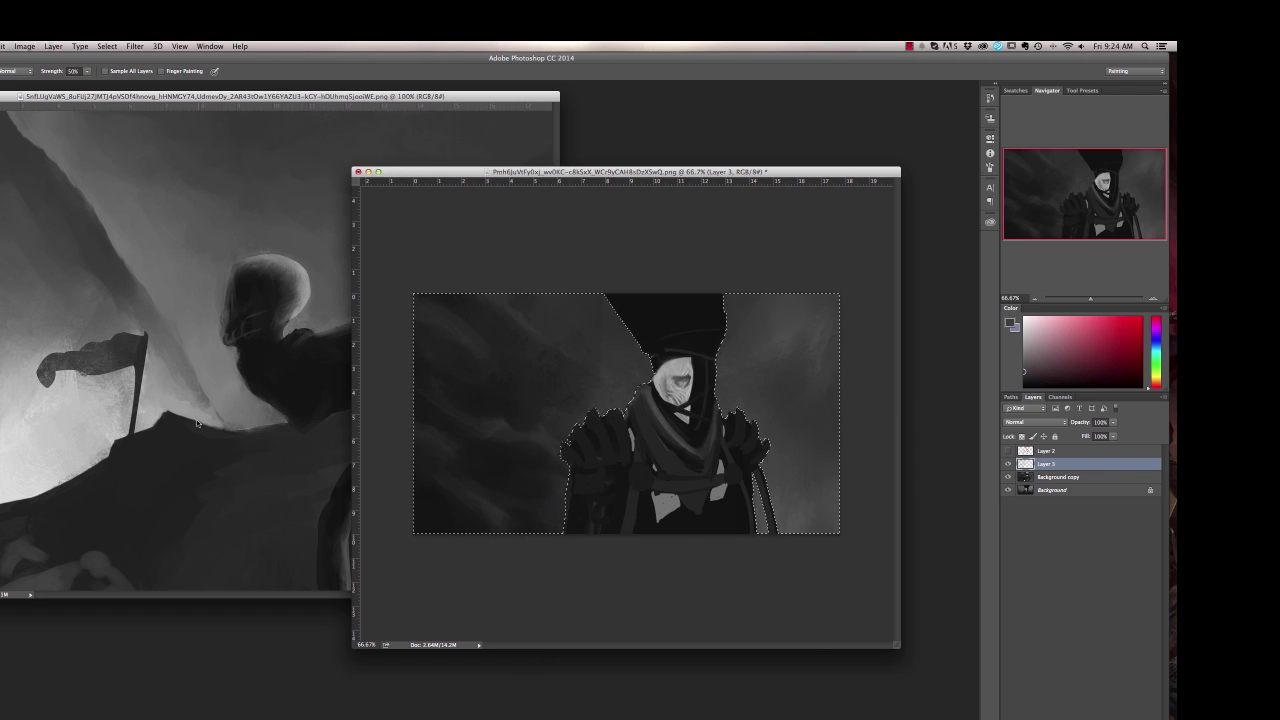
Step: Stamp small dark specks over the background on both sides of the figure with a spatter brush
key(b)
right_click(588, 390)
click(859, 592)
click(523, 391)
right_click(604, 390)
click(874, 594)
alt+click(518, 430)
click(815, 486)
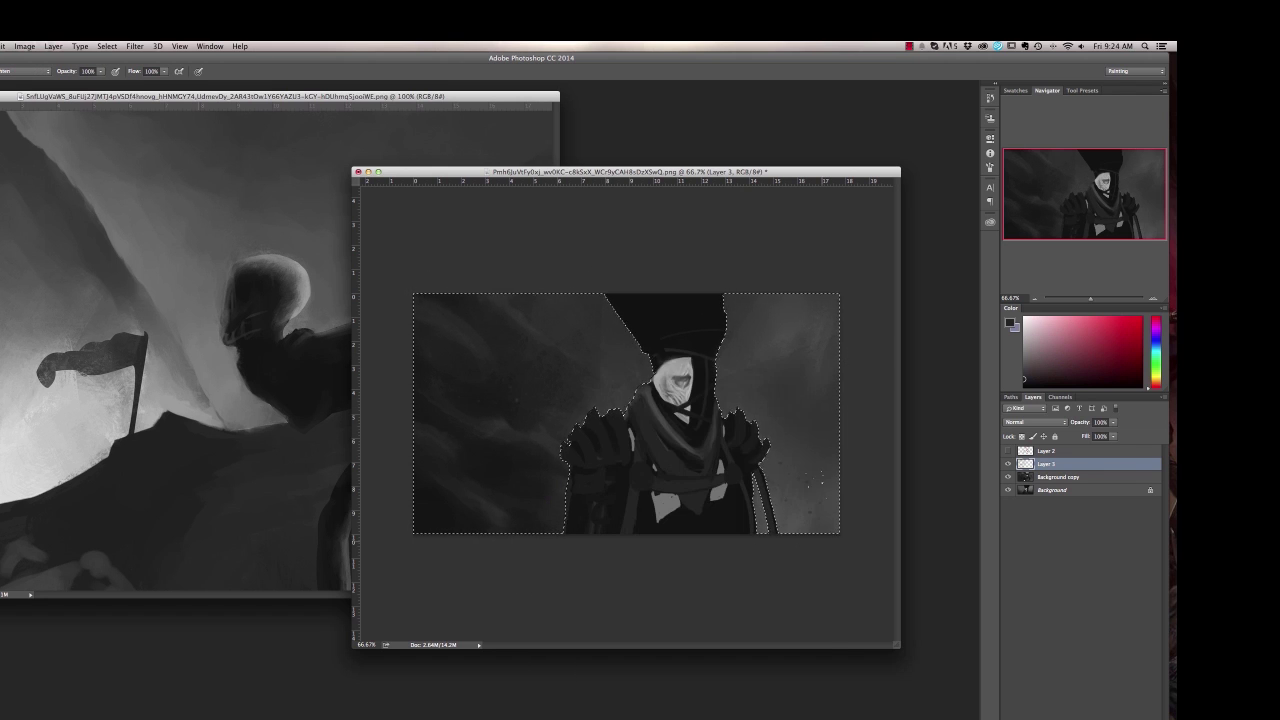
Step: Scatter small specks in dark and light grey over the darker cloudy background with spatter brushes
right_click(604, 390)
click(799, 690)
click(543, 424)
alt+click(668, 507)
right_click(585, 392)
click(540, 400)
right_click(591, 390)
click(527, 365)
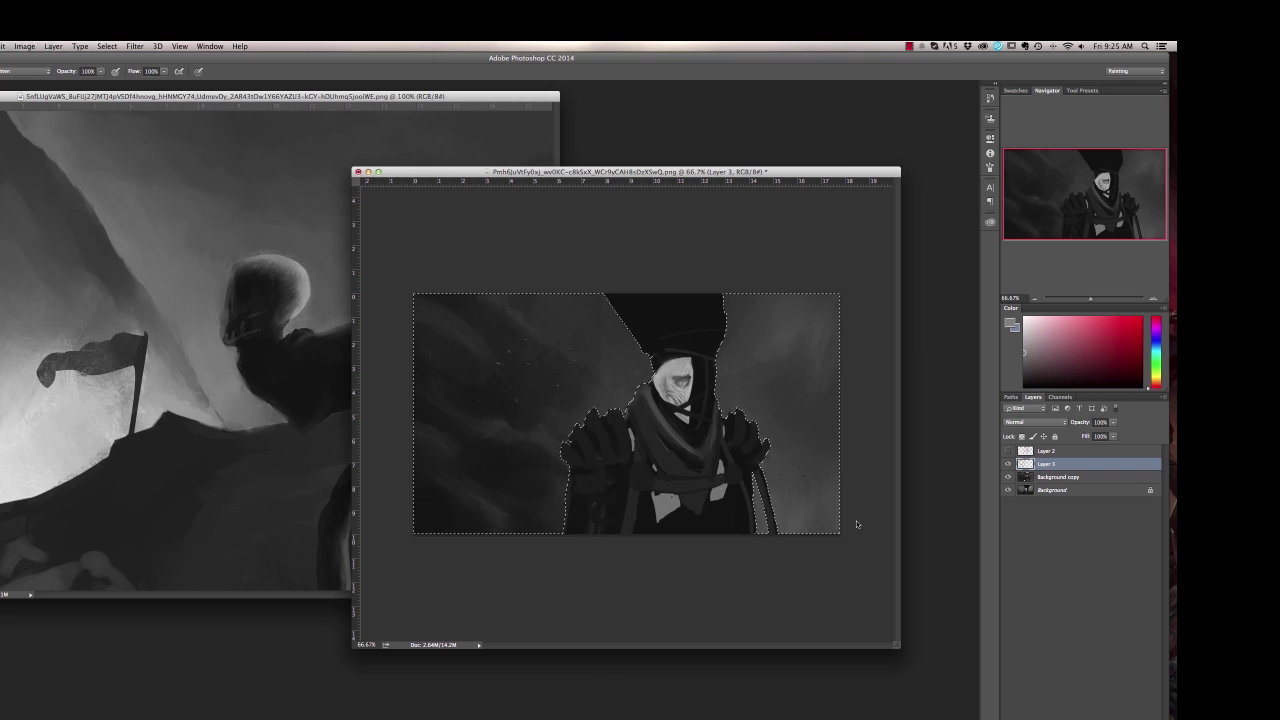
Step: Add a new layer and scatter larger light grey specks around the figure
key(alt+shift+super+n)
right_click(628, 388)
click(708, 610)
click(490, 385)
right_click(514, 388)
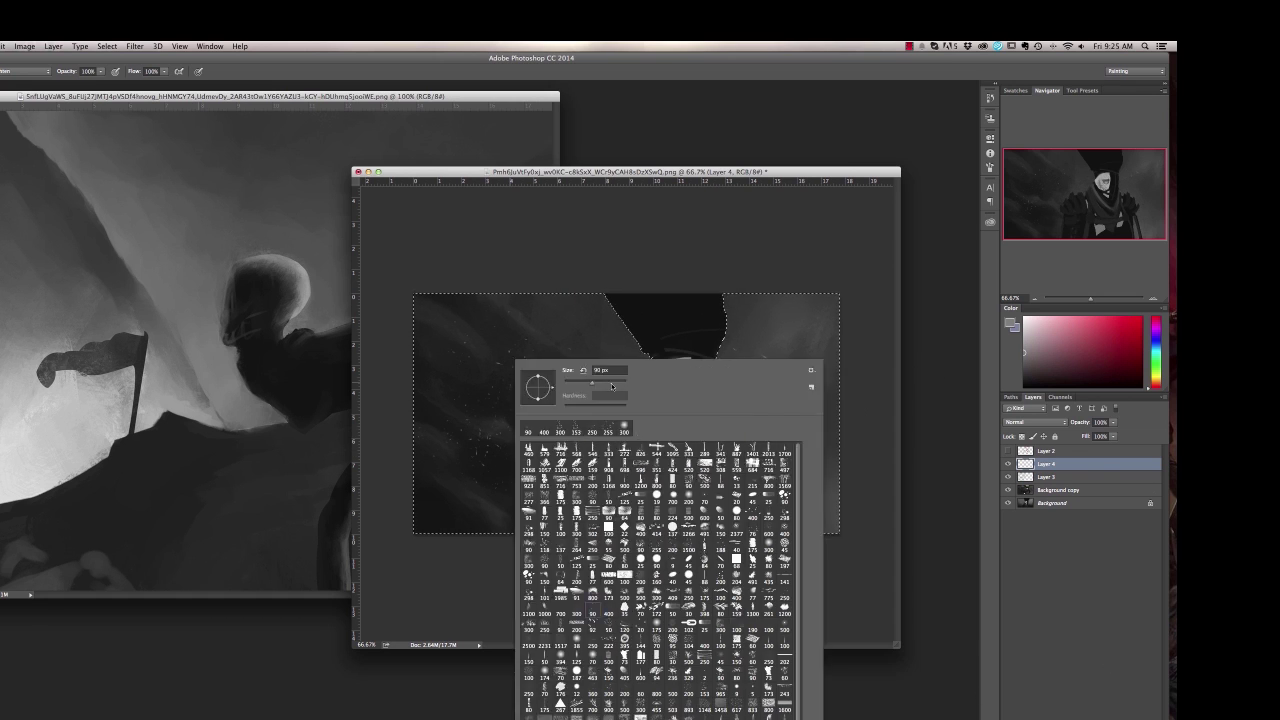
click(500, 380)
Step: Apply a filter to the specks layer, deselect, and merge Layers 4 and 3 into Background copy
click(134, 46)
mouse_move(190, 166)
click(290, 203)
key(Return)
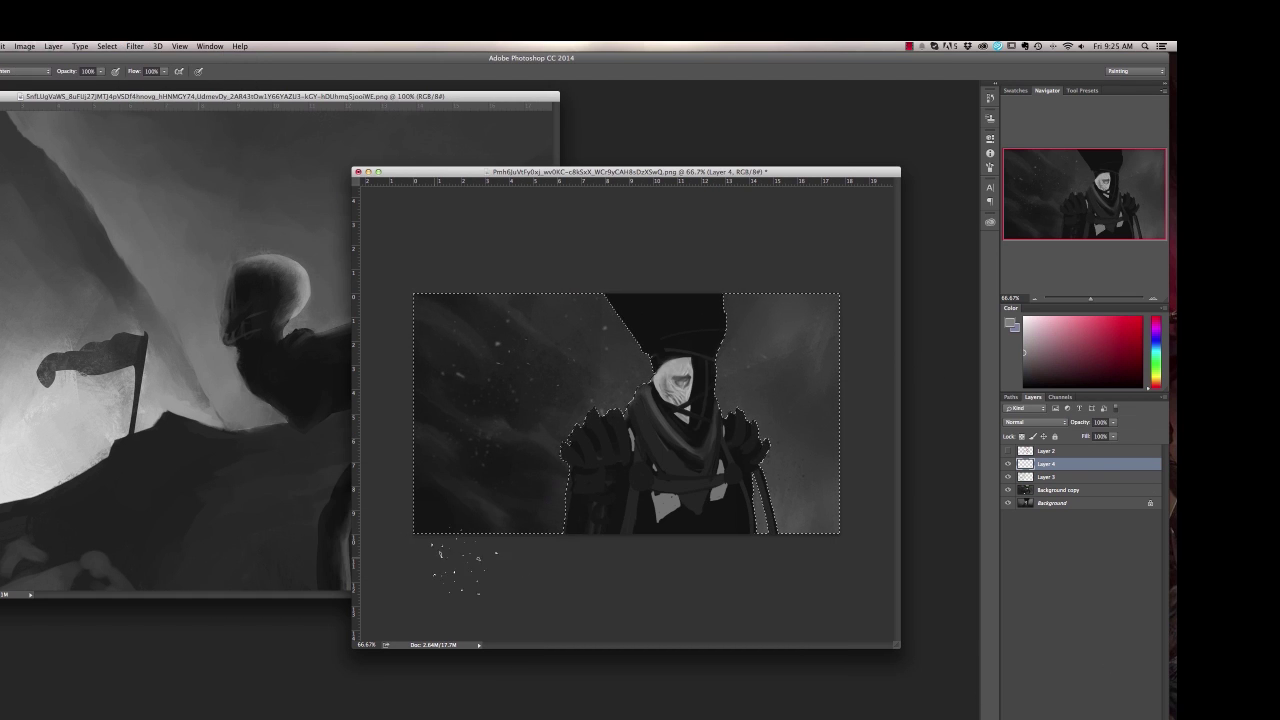
key(super+d)
key(super+e)
key(super+e)
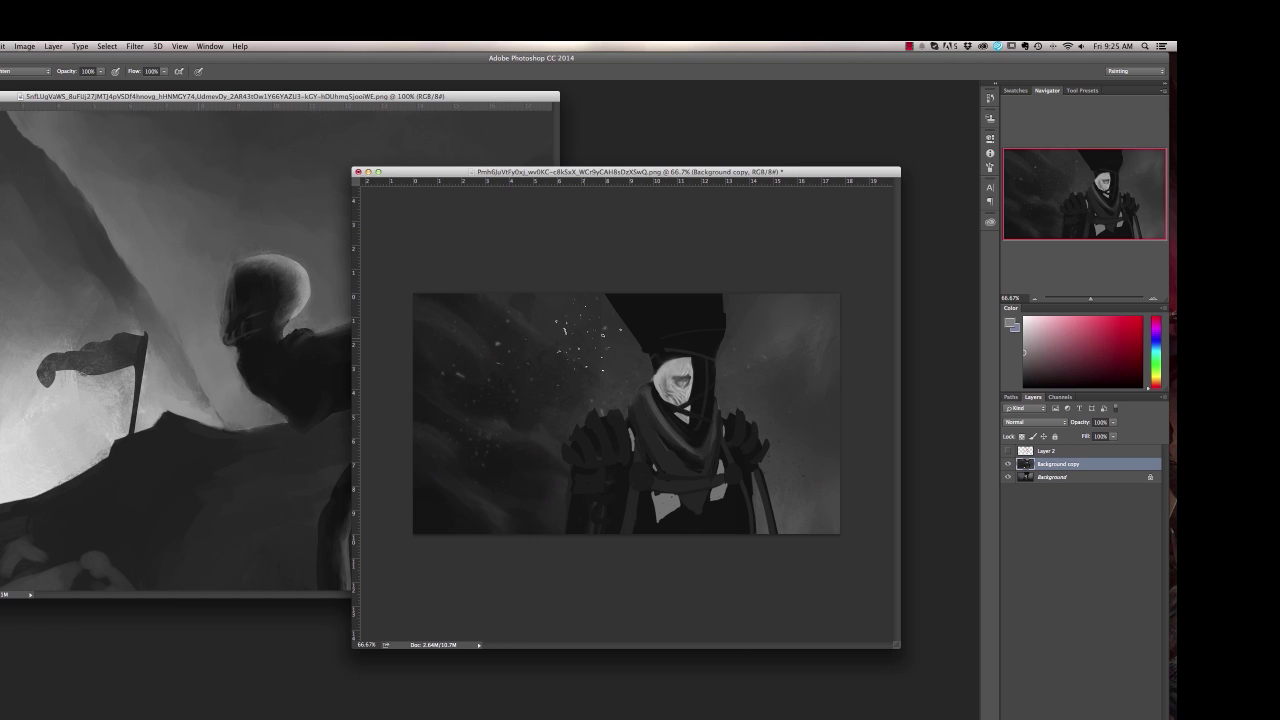
Step: Lasso the head and hat, copy them to a new layer, and flip the copy horizontally
key(l)
drag(742, 366, 643, 216)
key(super+j)
click(2, 46)
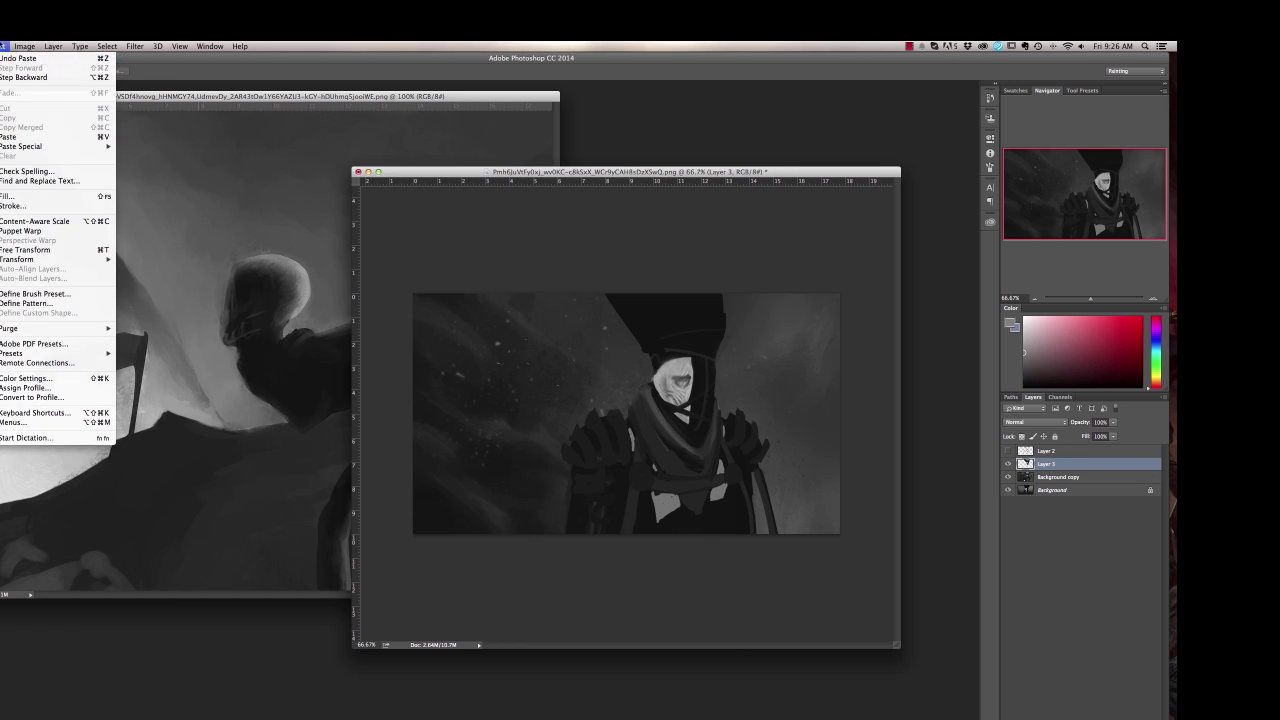
mouse_move(60, 259)
click(150, 381)
Step: Move the flipped head up over the neck and adjust its fit with Free Transform
key(v)
drag(645, 395, 673, 374)
key(super+t)
drag(609, 430, 631, 441)
key(Return)
mouse_move(685, 410)
mouse_down()
mouse_move(660, 314)
mouse_move(677, 313)
mouse_move(683, 411)
mouse_up()
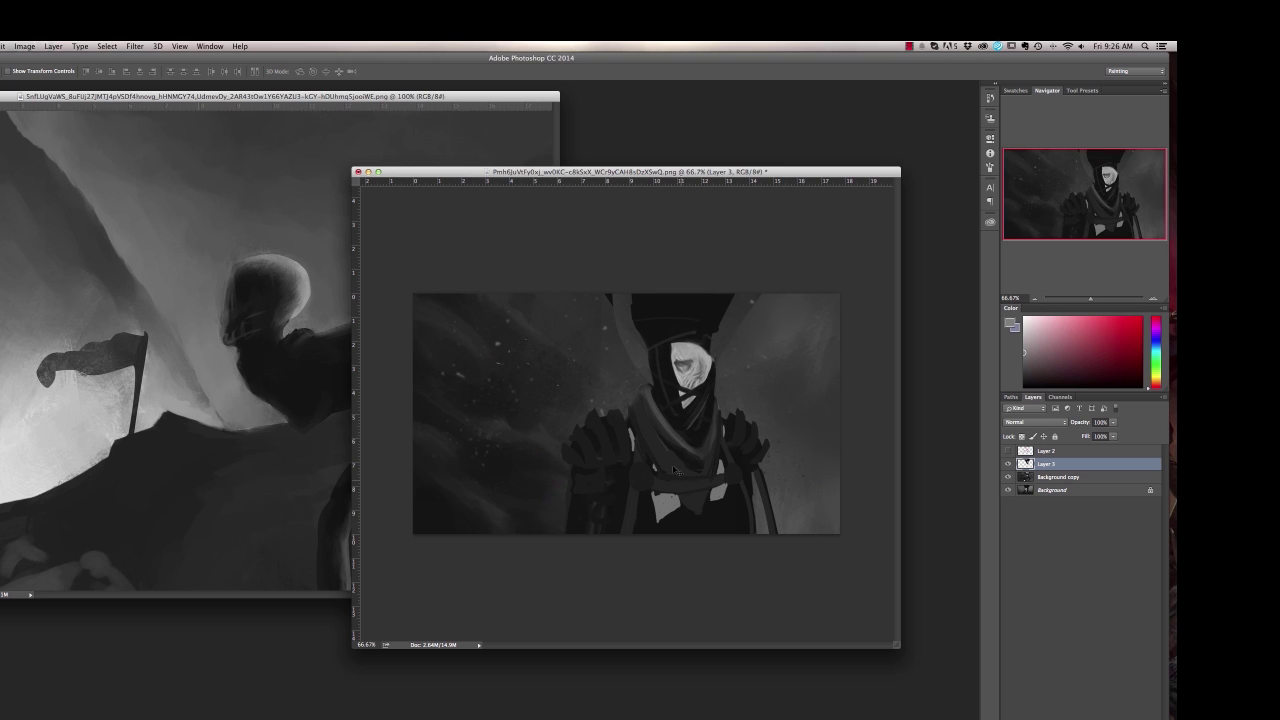
Step: Paint over the old hat's leftover edges and blend the flipped head into the hat, hood and scarf
key(b)
right_click(651, 359)
double_click(815, 574)
click(990, 167)
click(990, 167)
right_click(641, 359)
alt+click(650, 400)
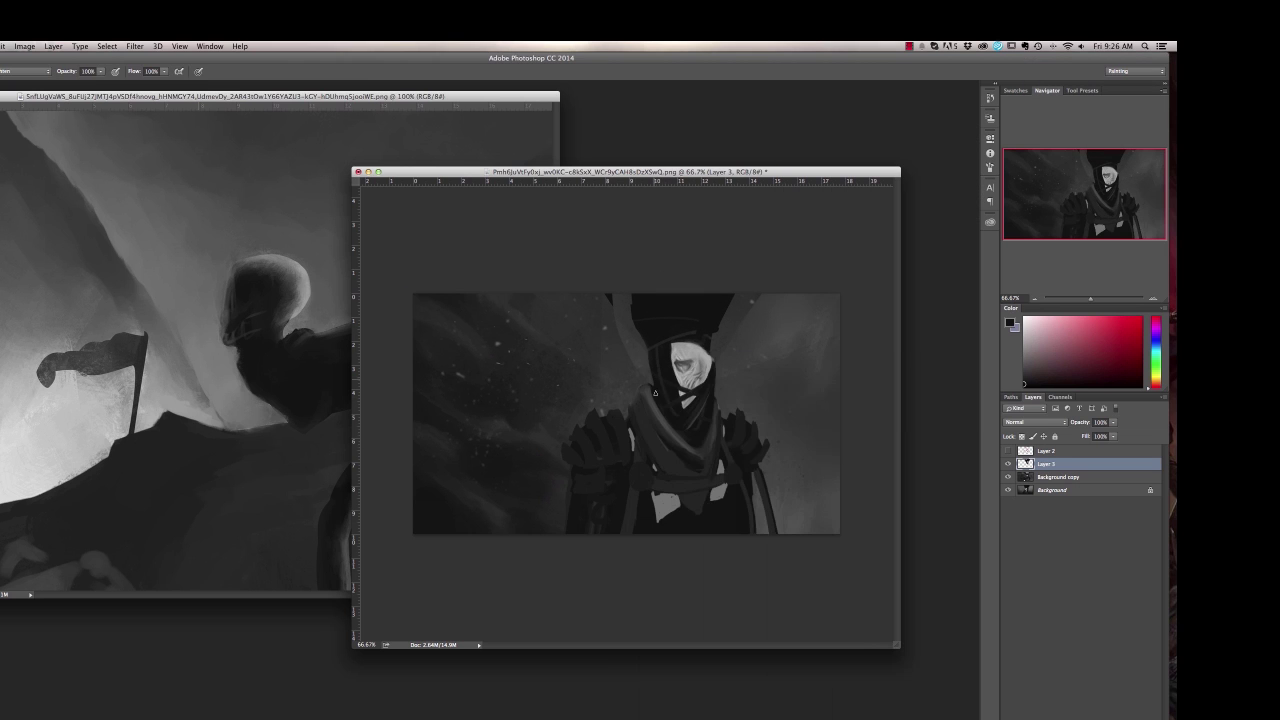
click(25, 71)
click(22, 60)
alt+click(657, 362)
drag(649, 348, 650, 384)
drag(673, 343, 679, 392)
alt+click(706, 330)
drag(711, 334, 714, 361)
drag(733, 296, 716, 367)
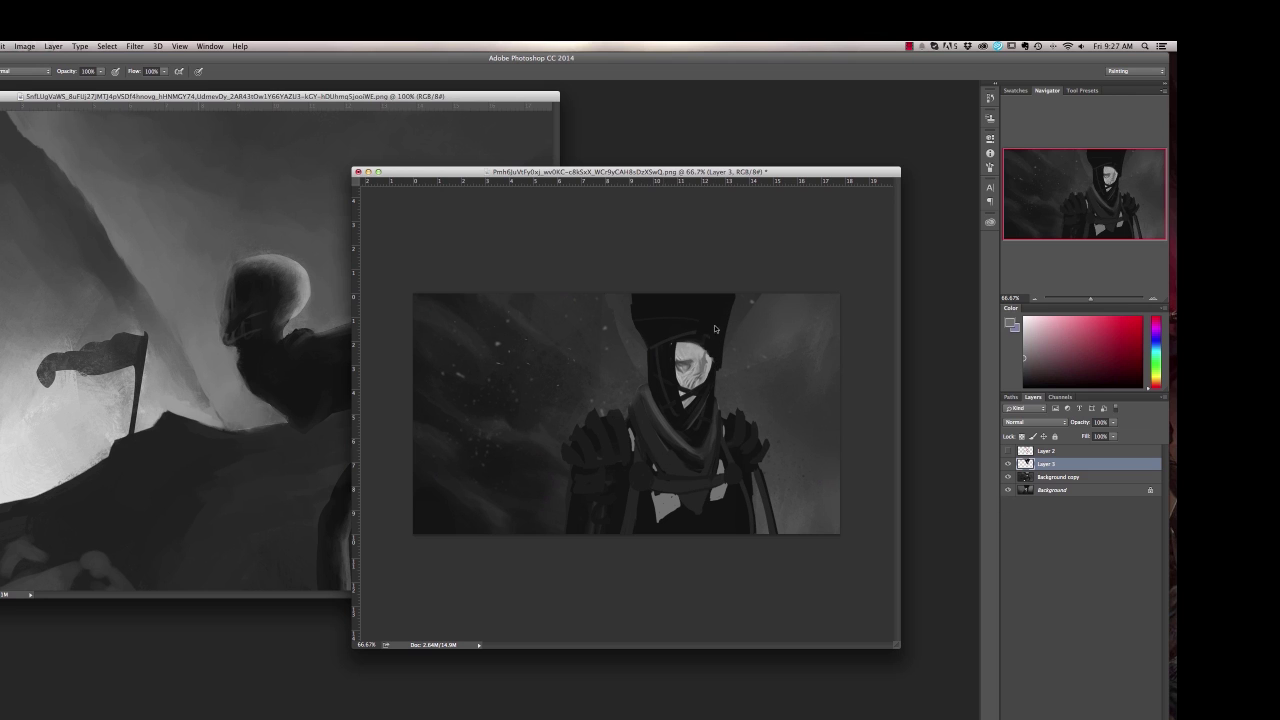
Step: Hide the flipped head layer, copy the original head and hat from Background copy to a new layer, and raise it slightly
click(1008, 464)
click(1008, 464)
click(1008, 464)
key(l)
click(1058, 477)
drag(741, 280, 718, 202)
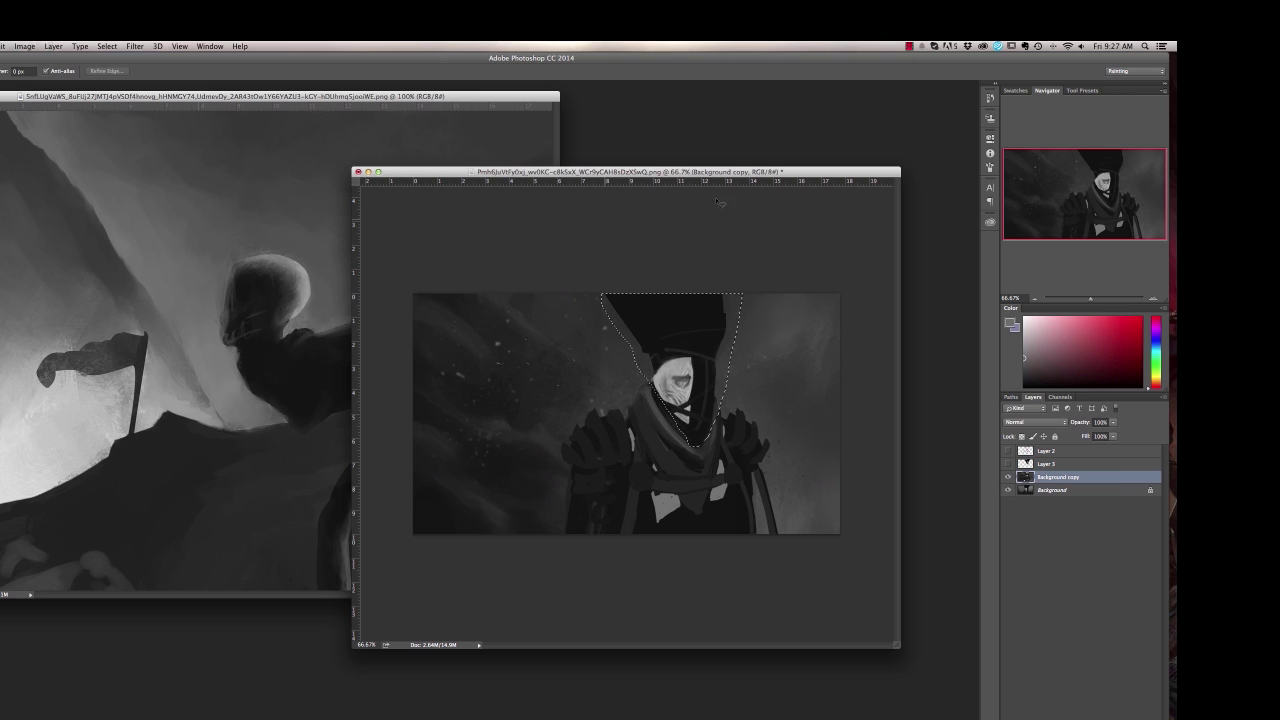
key(super+j)
Step: Paint a light grey chest opening beneath the raised head and tidy the scarf and strap edges around it
key(b)
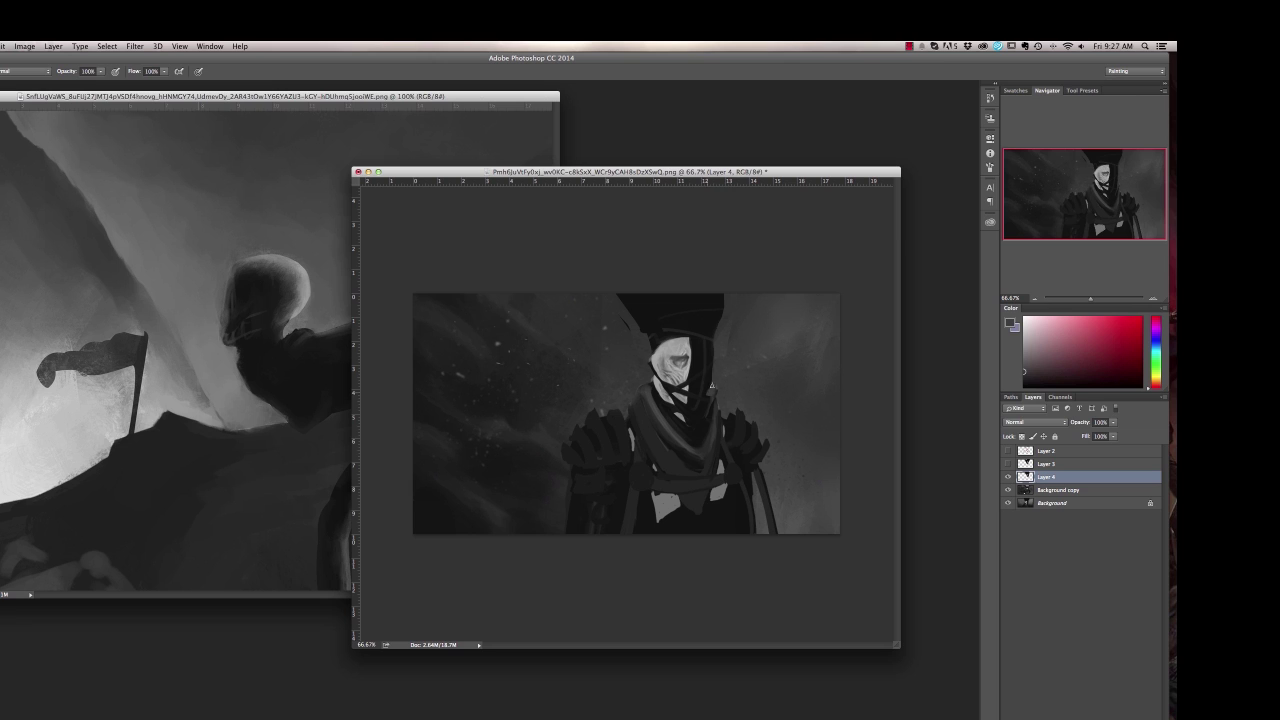
alt+click(722, 424)
drag(718, 413, 711, 390)
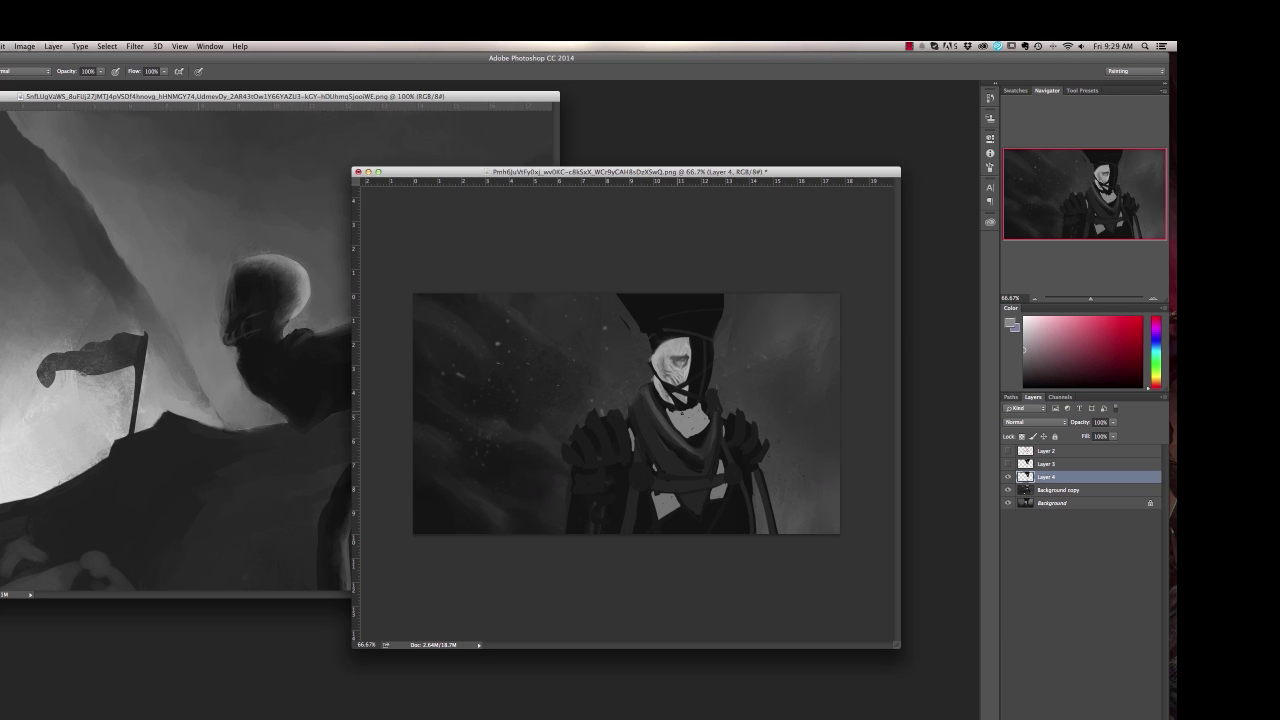
alt+click(667, 408)
drag(690, 337, 688, 359)
Step: Repaint the hat's sides in dark tones to widen it and clean up its lower edge
right_click(712, 352)
alt+click(663, 383)
drag(728, 297, 717, 352)
alt+click(680, 325)
drag(648, 334, 652, 357)
alt+click(629, 343)
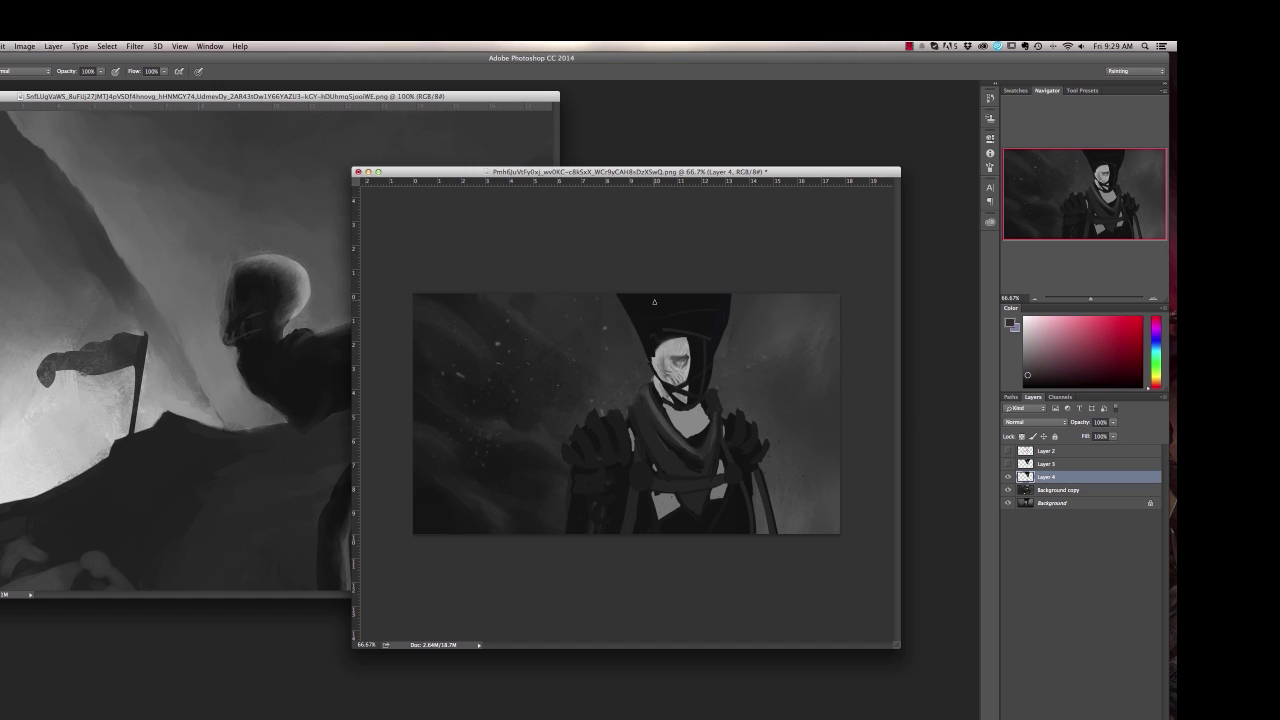
Step: Extend the black hat outward into a broad curved shape and darken the outer edge of the sleeve
alt+click(655, 302)
right_click(640, 341)
drag(586, 298, 628, 306)
drag(738, 298, 723, 320)
drag(570, 482, 562, 532)
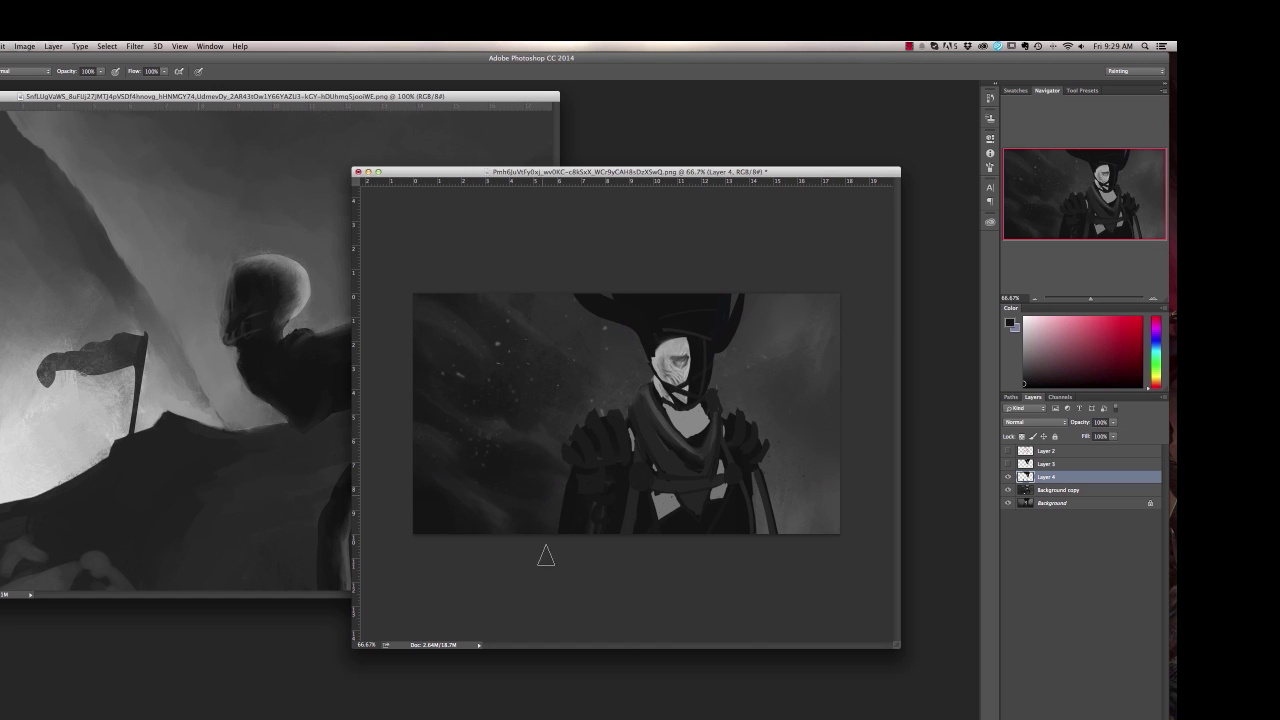
Step: Paint grey marks over the eye area of the pale mask
right_click(712, 358)
click(416, 321)
right_click(670, 358)
alt+click(688, 359)
right_click(686, 365)
key(super+1)
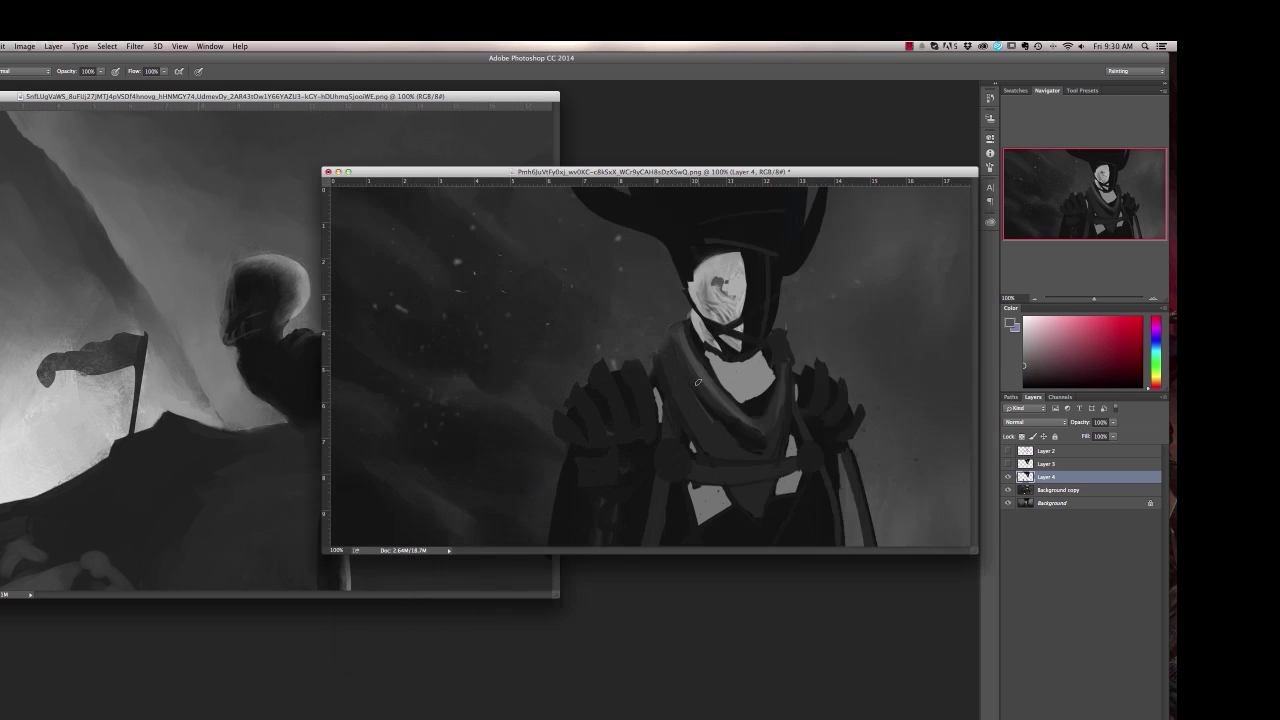
right_click(732, 299)
click(727, 285)
Step: Refine the pale face into a skull with a shaded eye socket, nose and teeth
alt+click(749, 297)
alt+click(686, 289)
drag(731, 282, 716, 292)
alt+click(718, 283)
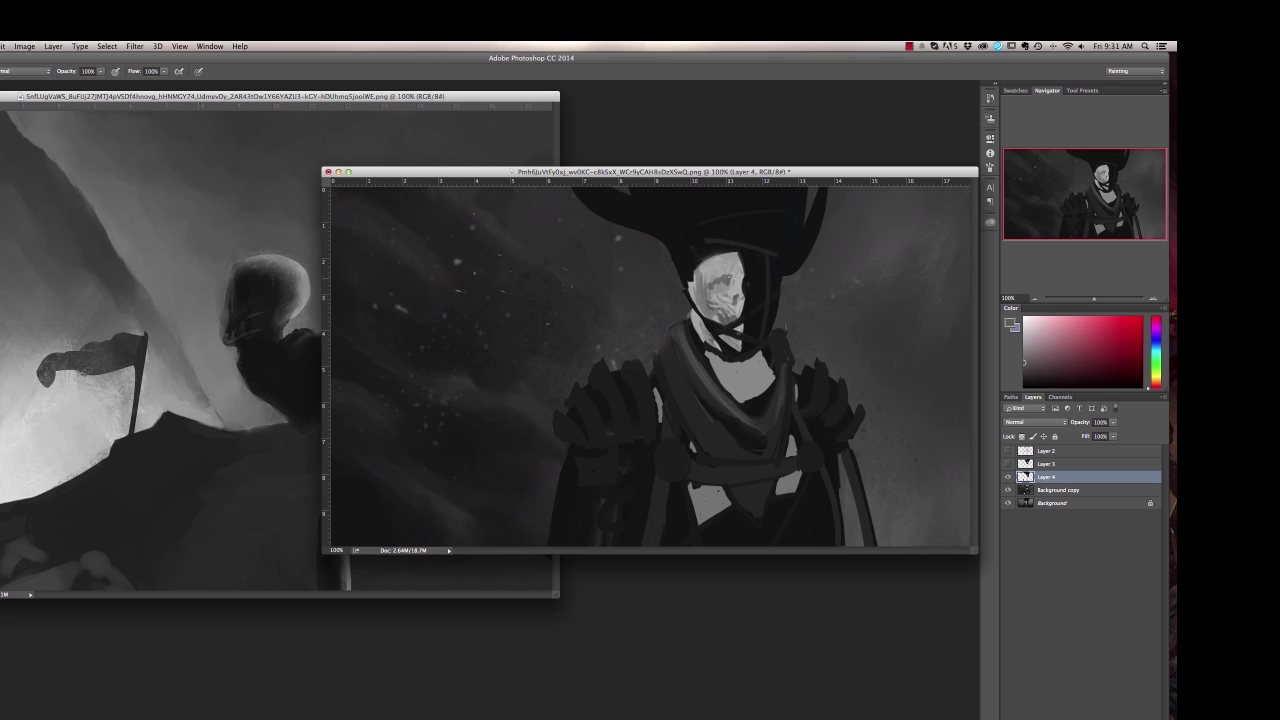
alt+click(702, 291)
alt+click(698, 293)
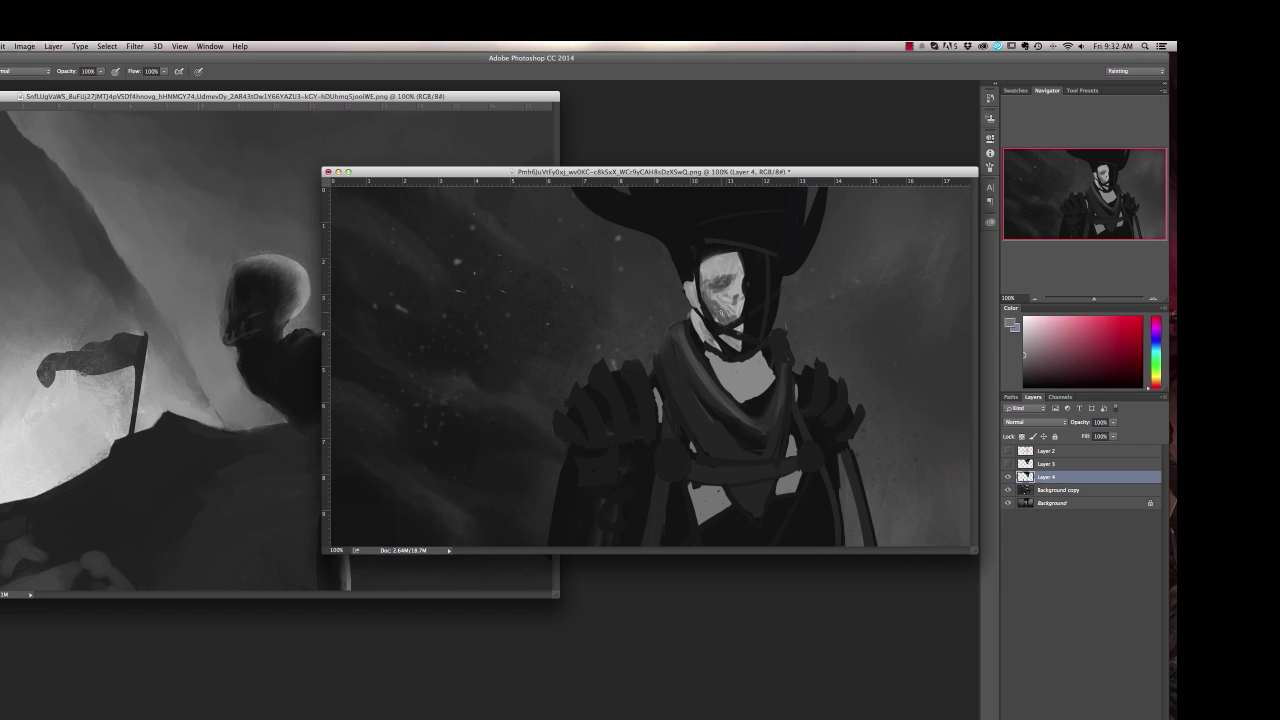
Step: Darken the scarf's outer edge and shade the pale neck and chest area with grey and black strokes
drag(684, 327, 650, 364)
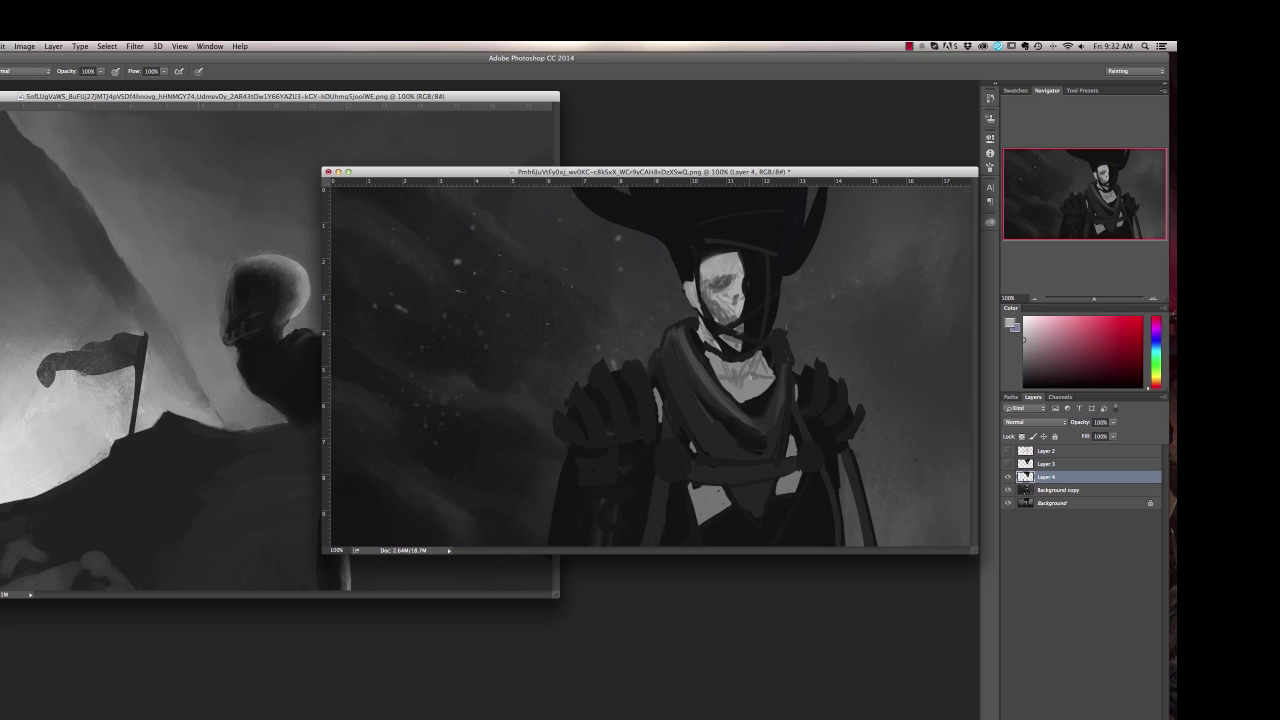
click(1024, 370)
drag(726, 342, 741, 349)
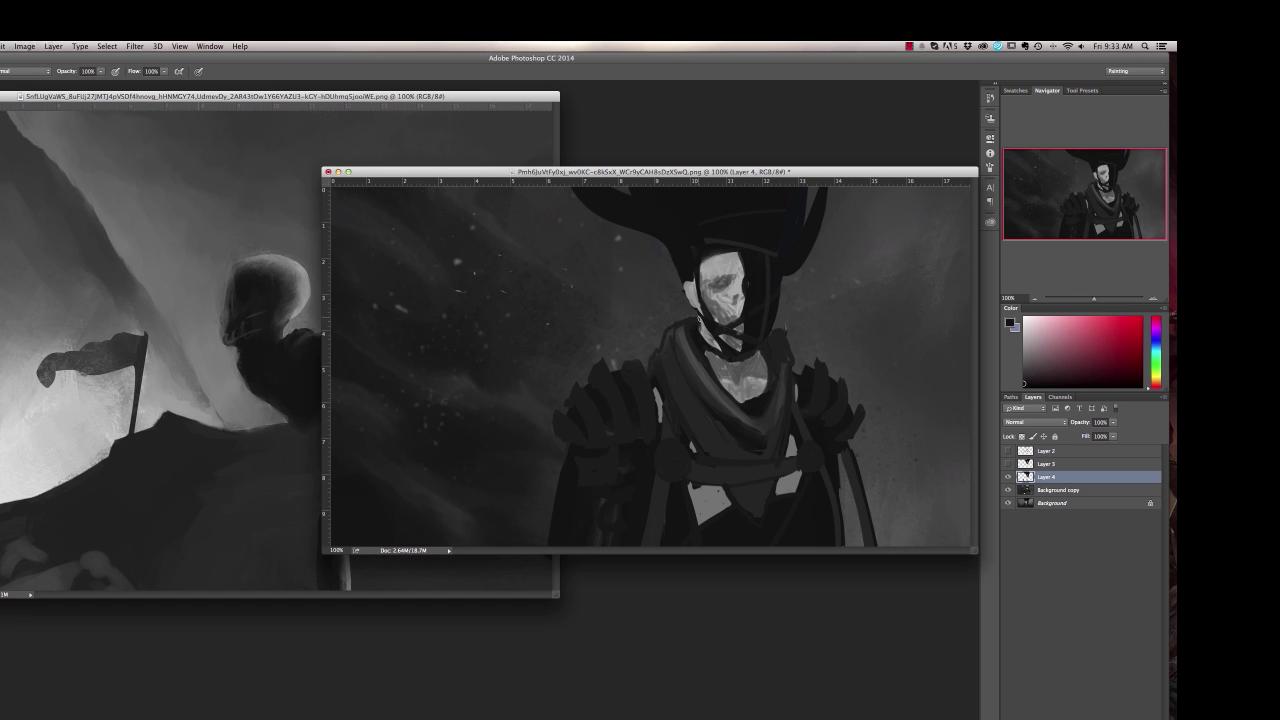
alt+click(734, 344)
Step: Repaint the skull's forehead and eye socket with grey tones sampled from the face
alt+click(733, 256)
drag(703, 261, 736, 257)
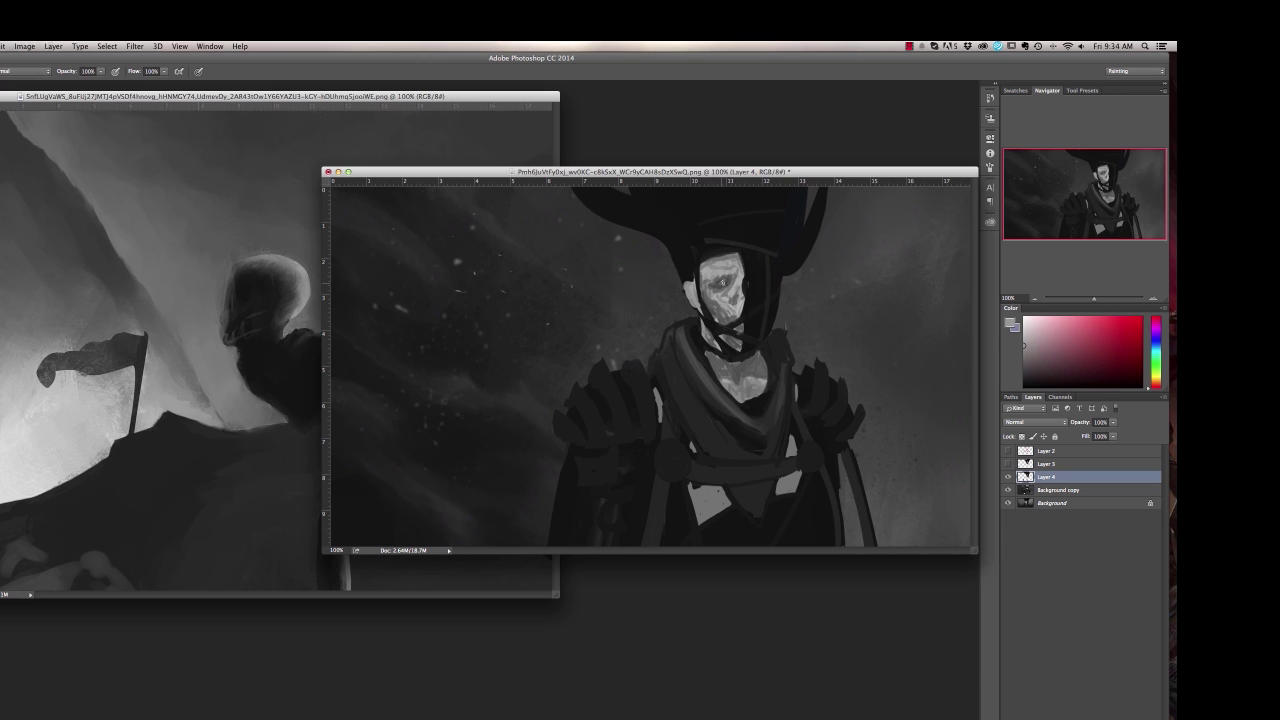
right_click(723, 283)
alt+click(721, 284)
Step: Choose a different brush and paint dark grey shading along the hat's lower band above the face
alt+click(756, 259)
right_click(750, 265)
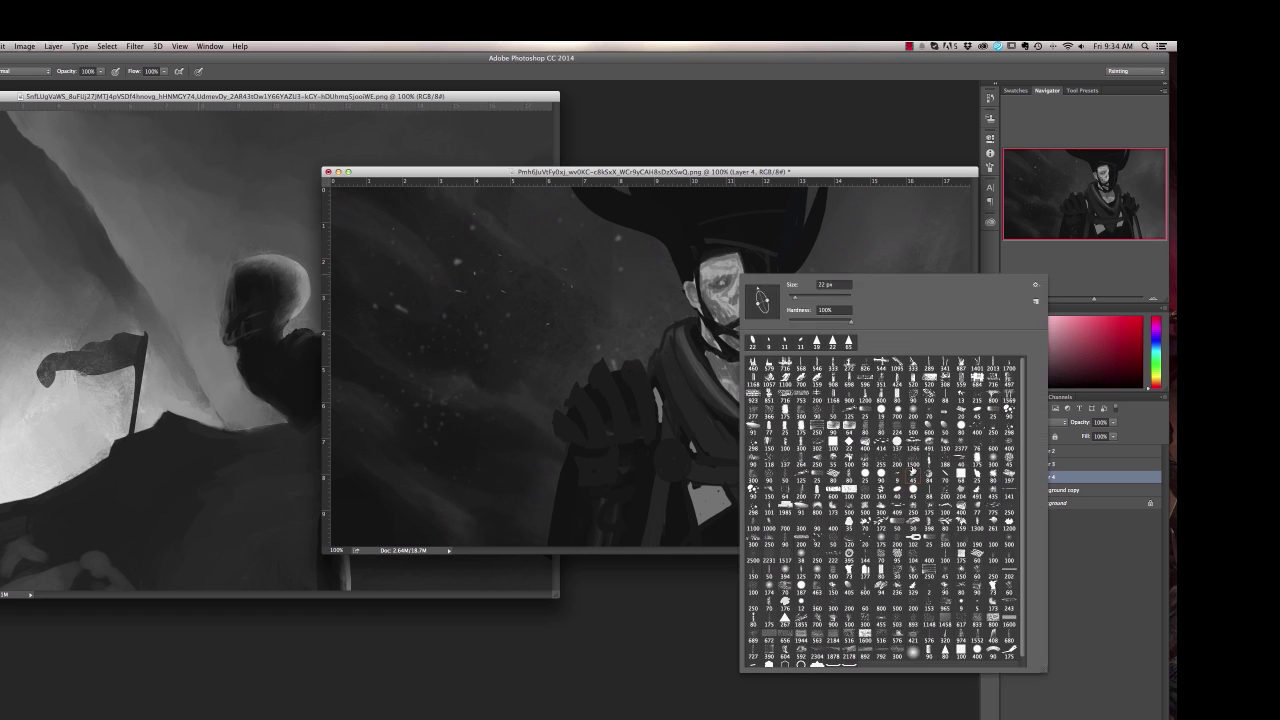
click(962, 402)
key(Return)
alt+click(582, 214)
drag(760, 240, 724, 234)
alt+click(708, 247)
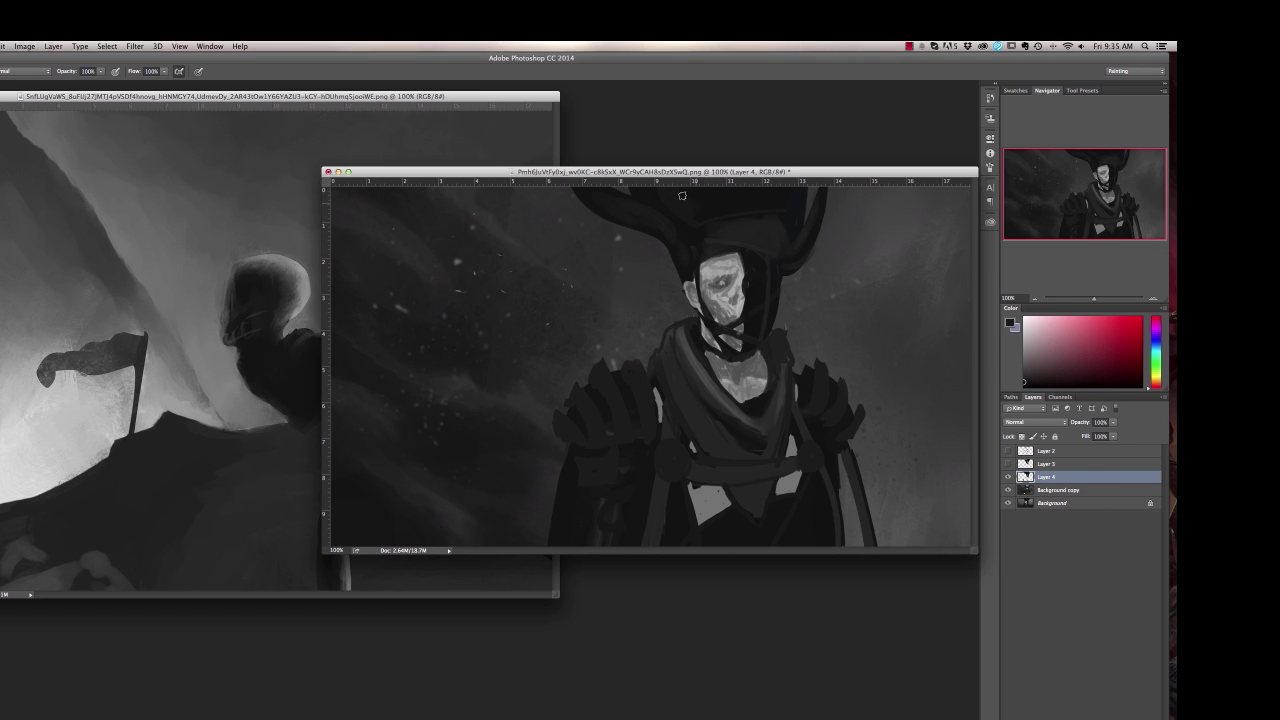
Step: Paint soft grey folds across the black hat's crown and brim using sampled tones
alt+click(757, 217)
mouse_move(777, 243)
mouse_down()
mouse_move(798, 241)
mouse_move(792, 202)
mouse_move(795, 229)
mouse_move(716, 196)
mouse_up()
alt+click(794, 204)
right_click(754, 254)
key(Escape)
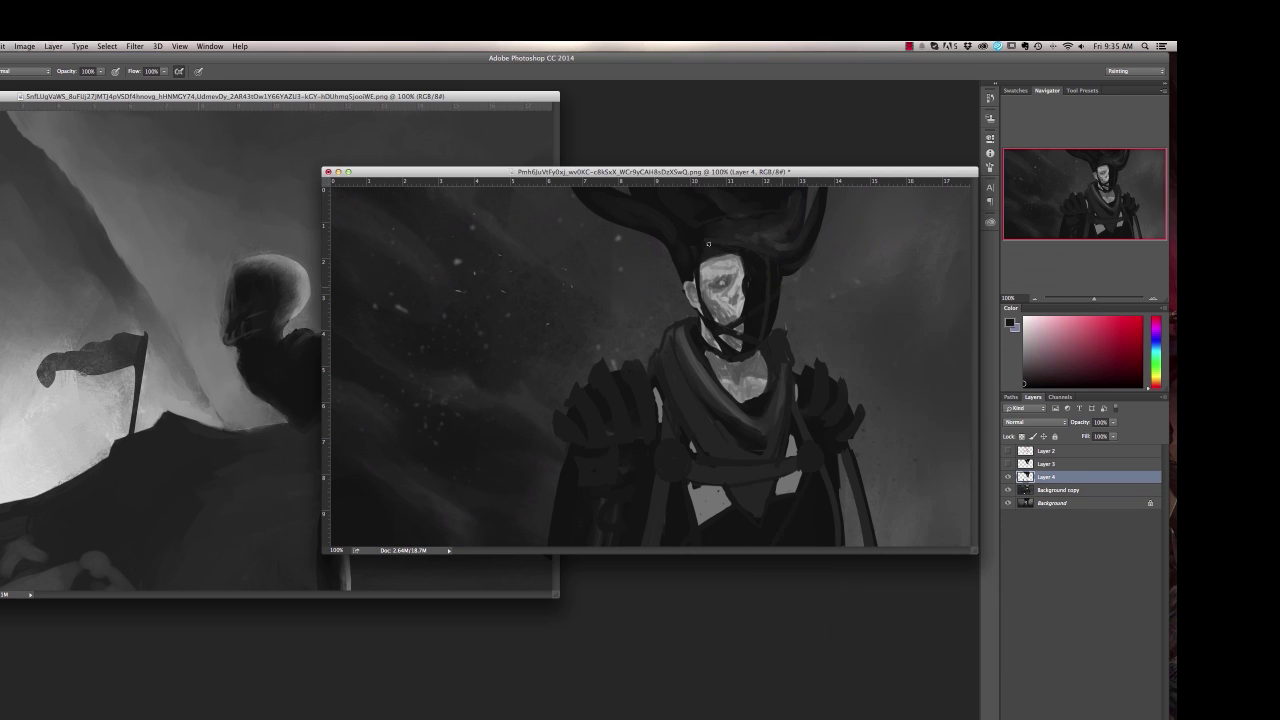
Step: Add a new layer and draw thin grey cords across the hat's brow and down the sides of the face
right_click(752, 238)
key(Return)
click(1024, 365)
key(alt+shift+super+n)
mouse_move(692, 243)
mouse_down()
mouse_move(778, 262)
mouse_move(767, 297)
mouse_up()
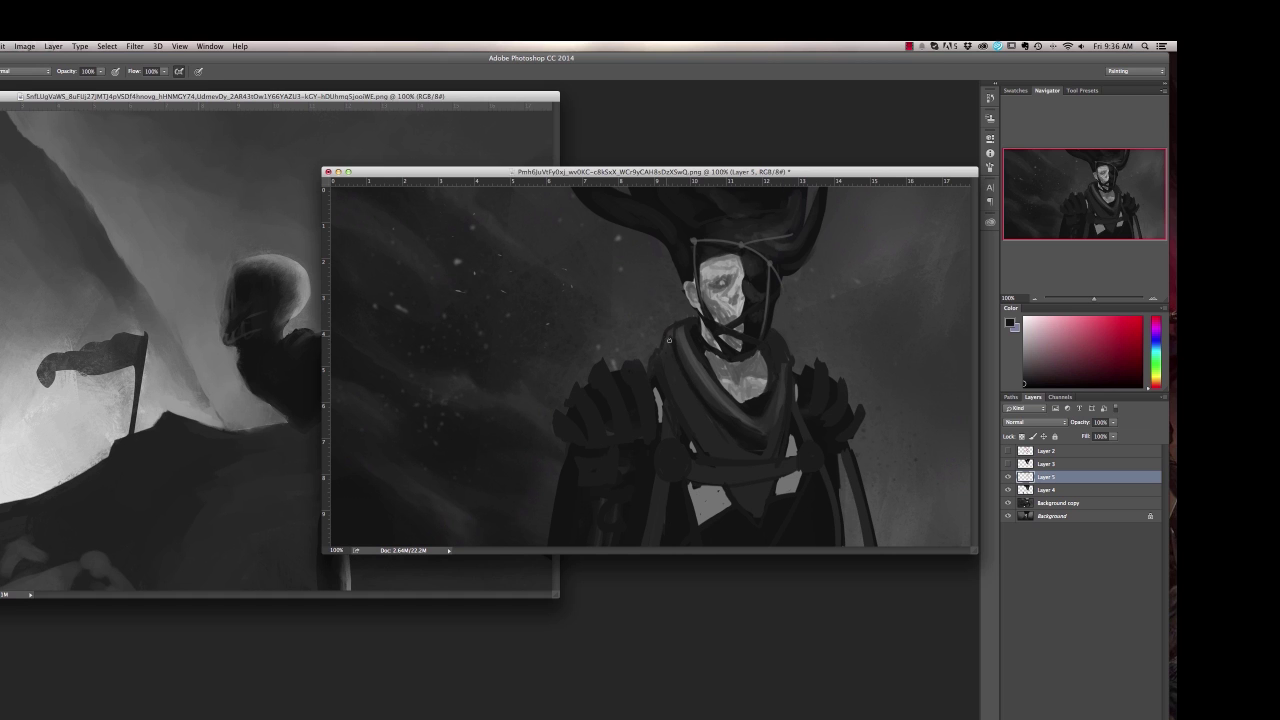
Step: Choose a painterly brush and paint folds down the scarf's shoulder side, undoing the last change
right_click(708, 358)
double_click(814, 571)
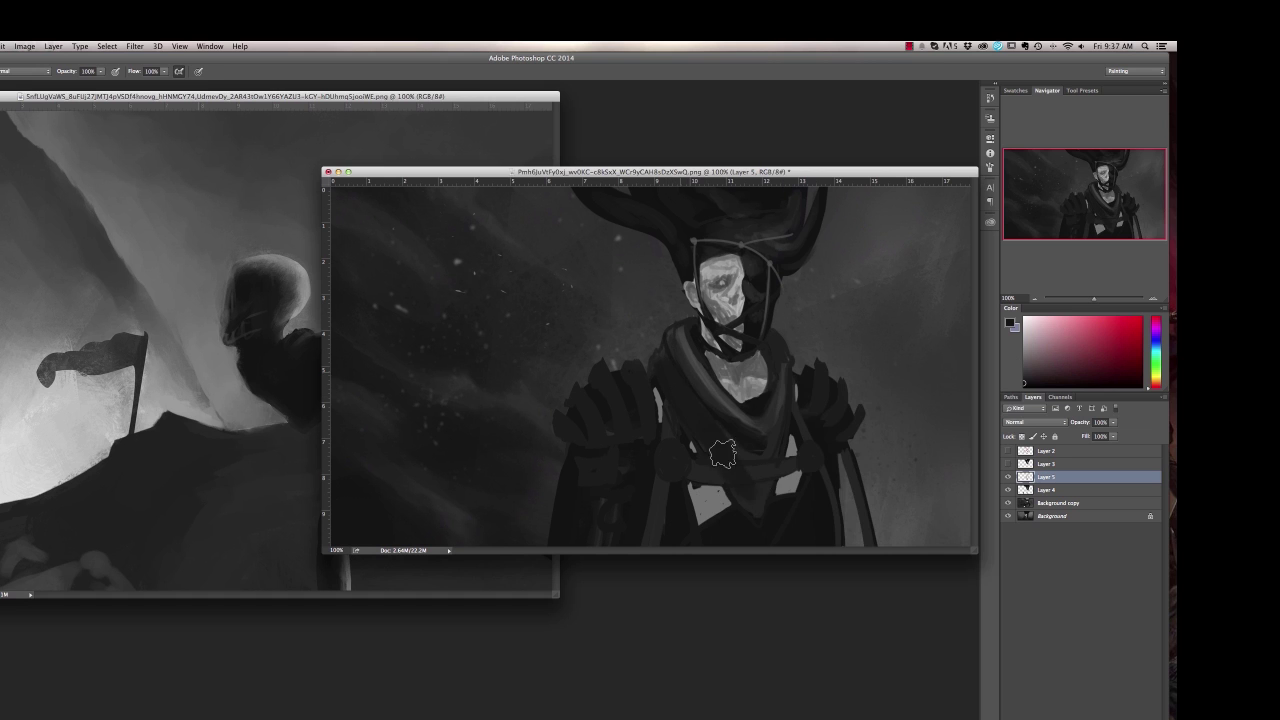
right_click(708, 358)
double_click(740, 426)
drag(679, 393, 704, 428)
alt+click(666, 370)
drag(664, 354, 677, 389)
drag(678, 334, 712, 432)
click(1023, 360)
key(super+z)
Step: Refine the scarf's folds with sampled dark and mid grey strokes from the collar down to the chest
alt+click(663, 351)
drag(674, 376, 700, 415)
right_click(680, 335)
key(Escape)
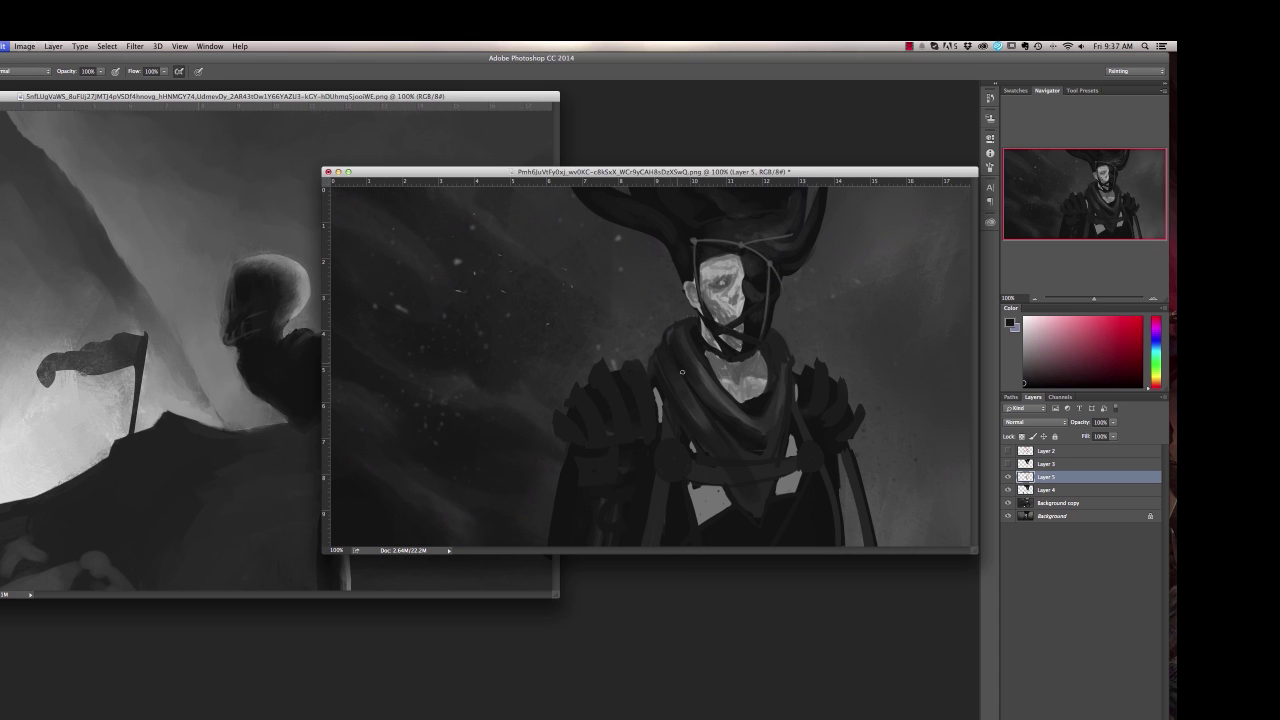
alt+click(694, 384)
mouse_move(664, 350)
mouse_down()
mouse_move(699, 392)
mouse_move(688, 408)
mouse_up()
alt+click(684, 411)
Step: Paint lighter grey highlights on the plates of the shoulder armour on the image's left
right_click(632, 360)
key(Escape)
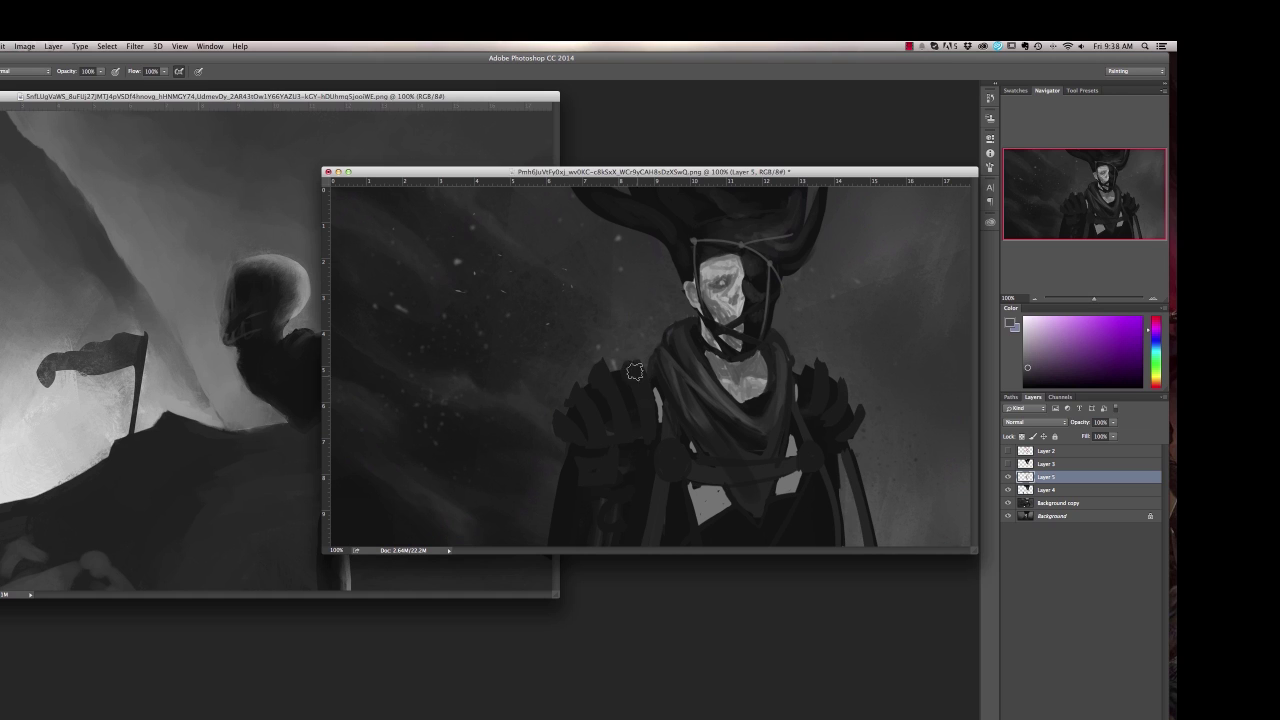
mouse_move(638, 378)
mouse_down()
mouse_move(650, 418)
mouse_move(621, 424)
mouse_up()
drag(586, 398, 597, 433)
click(1024, 354)
drag(639, 384, 647, 408)
mouse_move(611, 390)
mouse_down()
mouse_move(617, 412)
mouse_move(593, 424)
mouse_up()
alt+click(590, 414)
drag(640, 384, 646, 416)
Step: Add matching grey highlights to the shoulder armour plates on the image's right
alt+click(830, 394)
drag(838, 394, 828, 418)
mouse_move(814, 402)
mouse_down()
mouse_move(842, 389)
mouse_move(842, 432)
mouse_up()
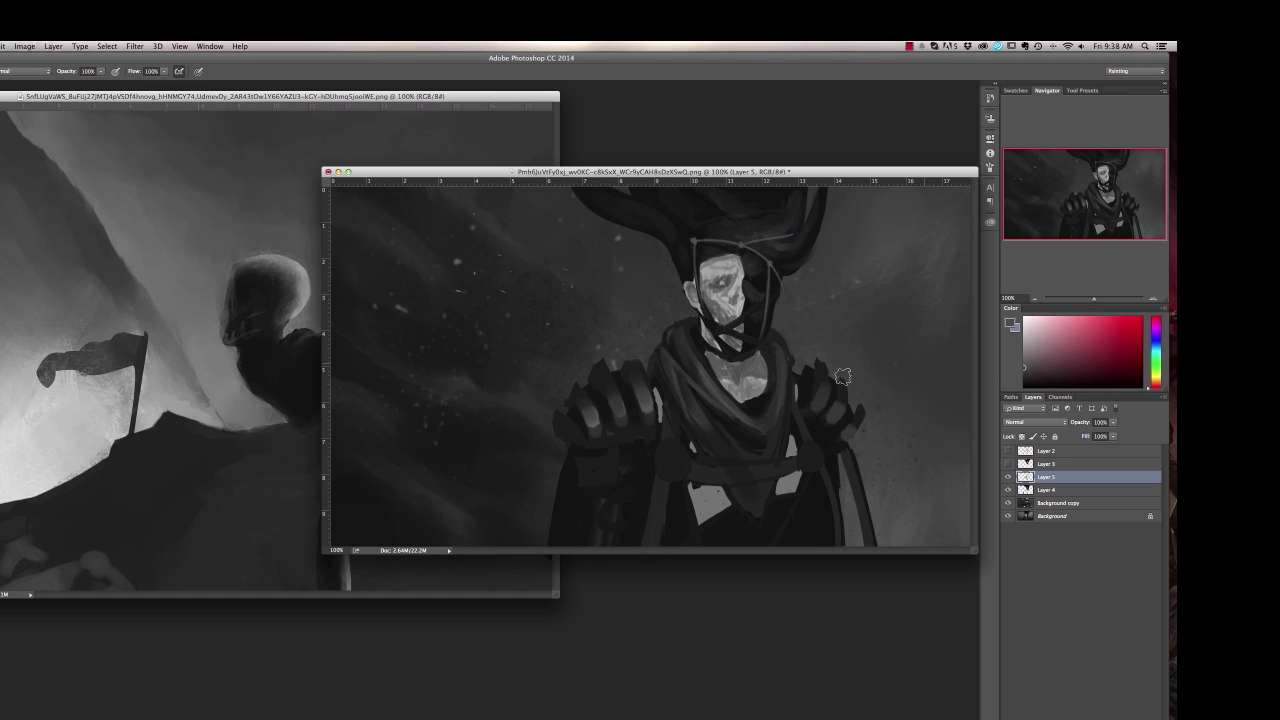
Step: Merge the painted layers into Background copy, select the pale torso gaps by colour, shade them grey and deselect
key(w)
key(super+d)
key(super+e)
key(super+e)
click(708, 502)
key(b)
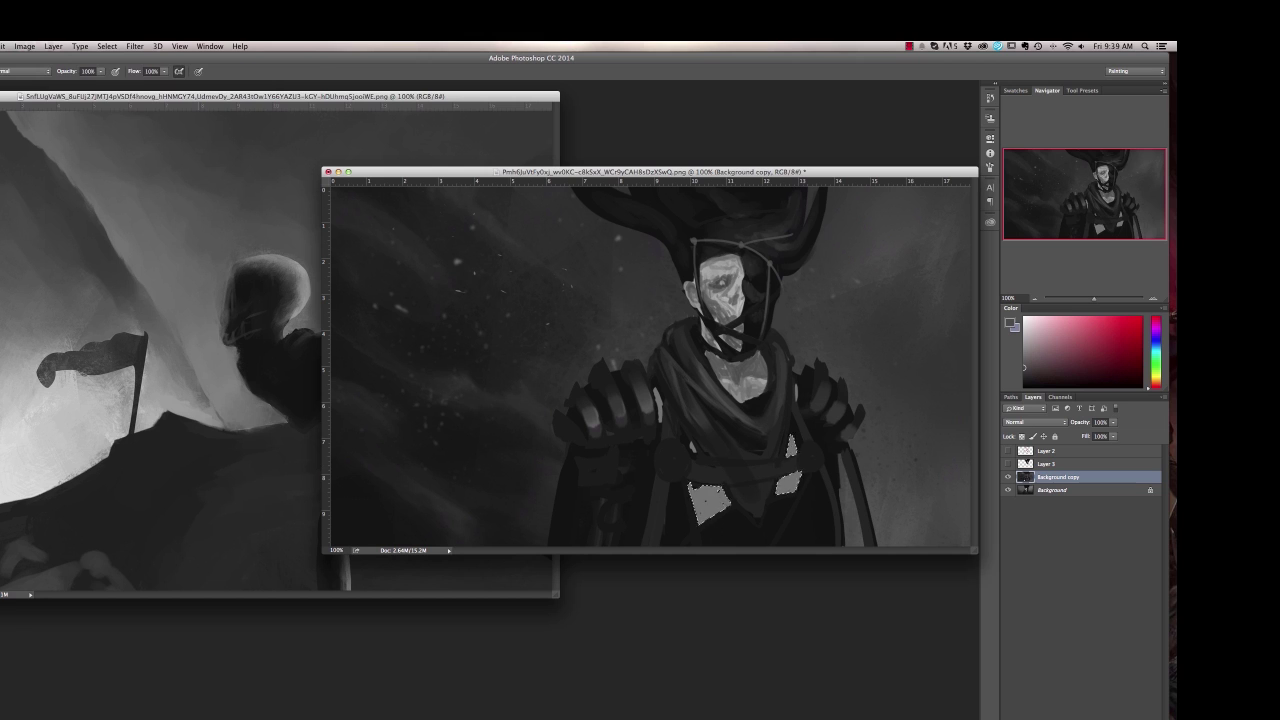
mouse_move(702, 508)
mouse_down()
mouse_move(710, 484)
mouse_move(774, 550)
mouse_move(595, 518)
mouse_up()
key(super+d)
Step: Choose another brush and block in a grey forearm below the sleeve on the image's left
right_click(676, 516)
double_click(700, 424)
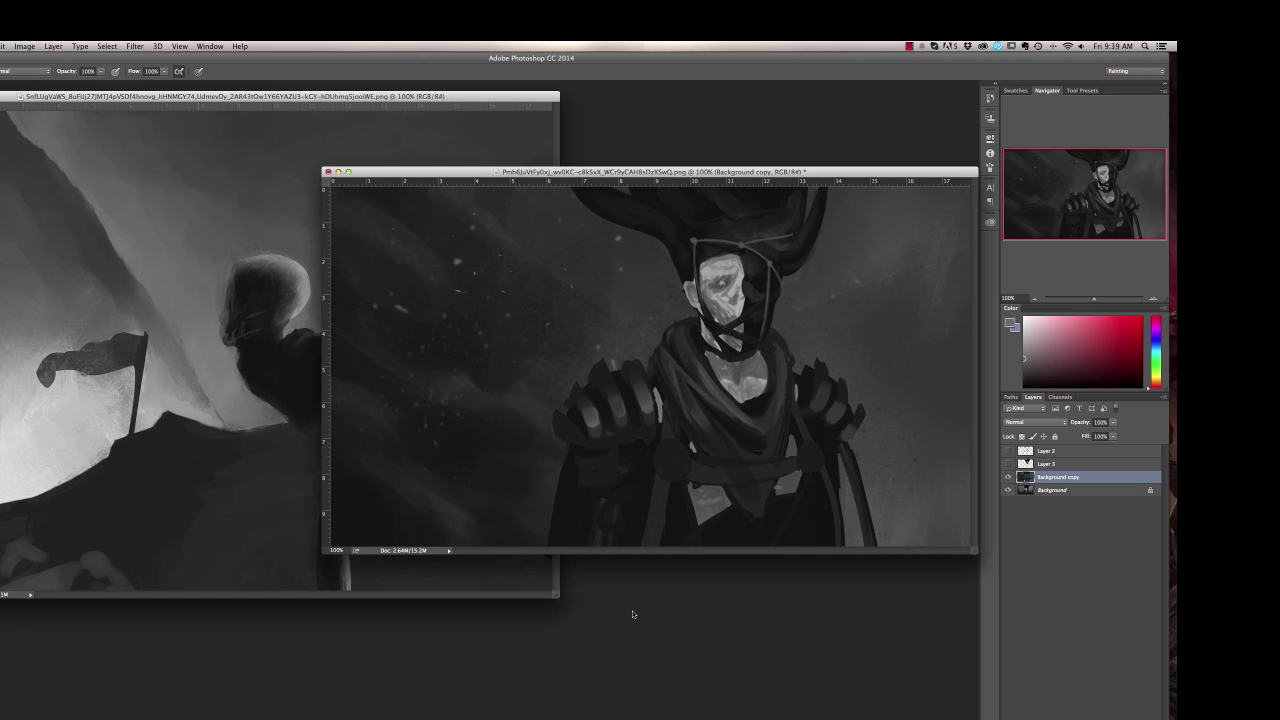
mouse_move(621, 509)
mouse_down()
mouse_move(593, 546)
mouse_move(621, 550)
mouse_move(630, 500)
mouse_up()
key(l)
key(b)
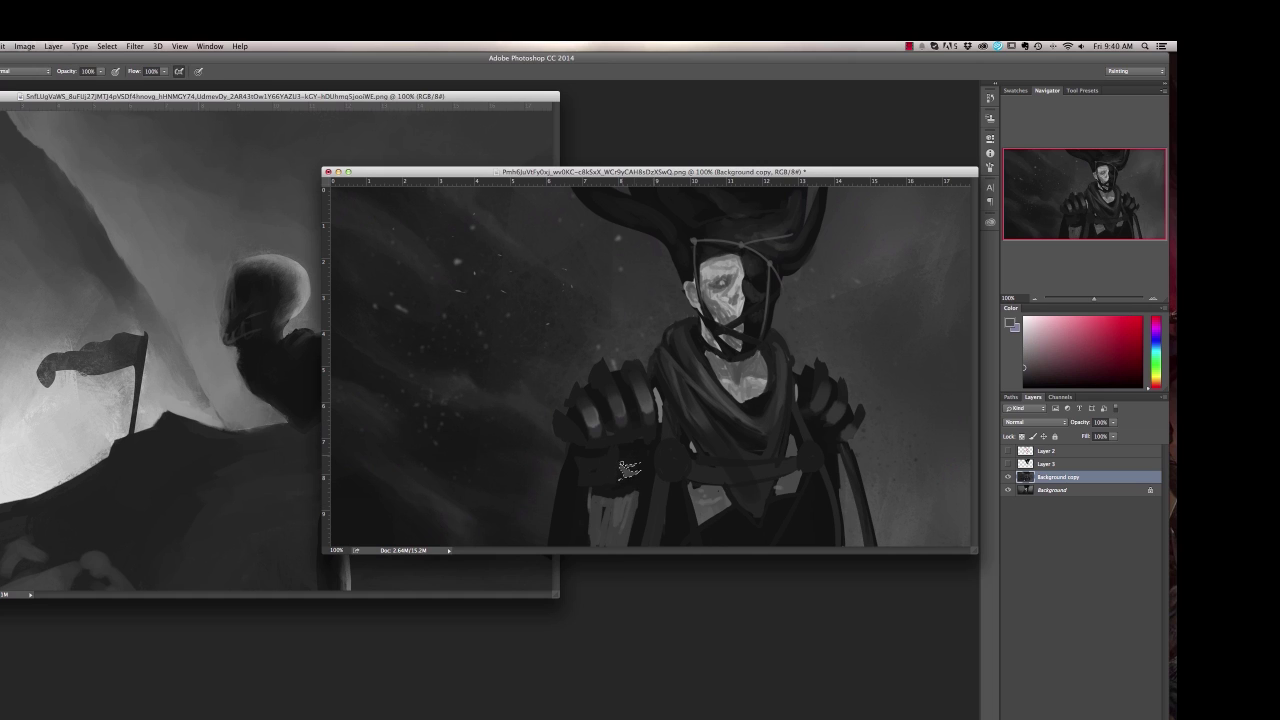
Step: Darken the strip along the far sleeve with a sampled tone and add vertical strokes to the pale forearm
alt+click(836, 462)
drag(838, 452, 848, 543)
mouse_move(620, 508)
mouse_down()
mouse_move(610, 535)
mouse_move(599, 523)
mouse_move(613, 537)
mouse_move(602, 542)
mouse_move(620, 540)
mouse_up()
right_click(620, 522)
alt+click(608, 520)
Step: Choose a blending tool preset, smooth the forearm's shading, and sample the dark sleeve tone
key(r)
right_click(614, 520)
click(1080, 91)
click(1072, 101)
right_click(638, 514)
key(b)
alt+click(609, 451)
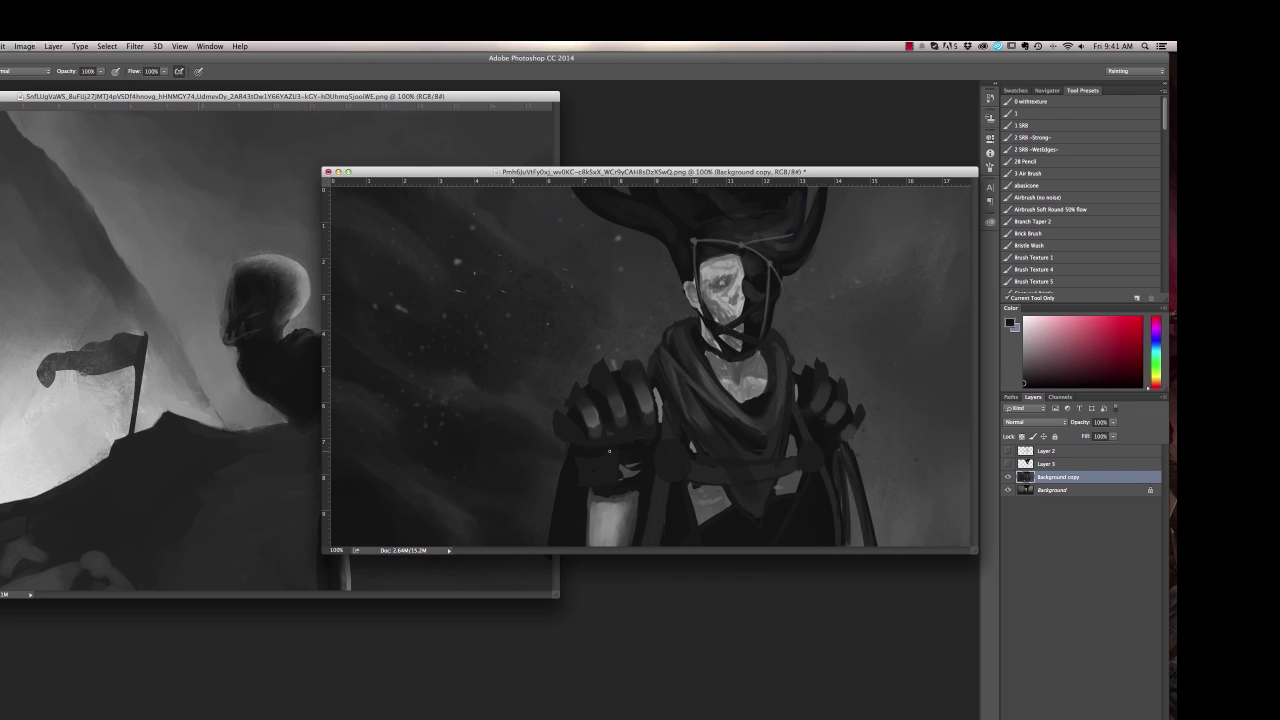
Step: Select the round clasp on the chest, set the brush mode to Linear Dodge (Add) and paint metallic highlights on it
key(m)
mouse_move(656, 443)
mouse_down()
mouse_move(690, 477)
mouse_move(660, 460)
mouse_up()
key(b)
right_click(714, 452)
right_click(672, 452)
click(25, 71)
click(23, 180)
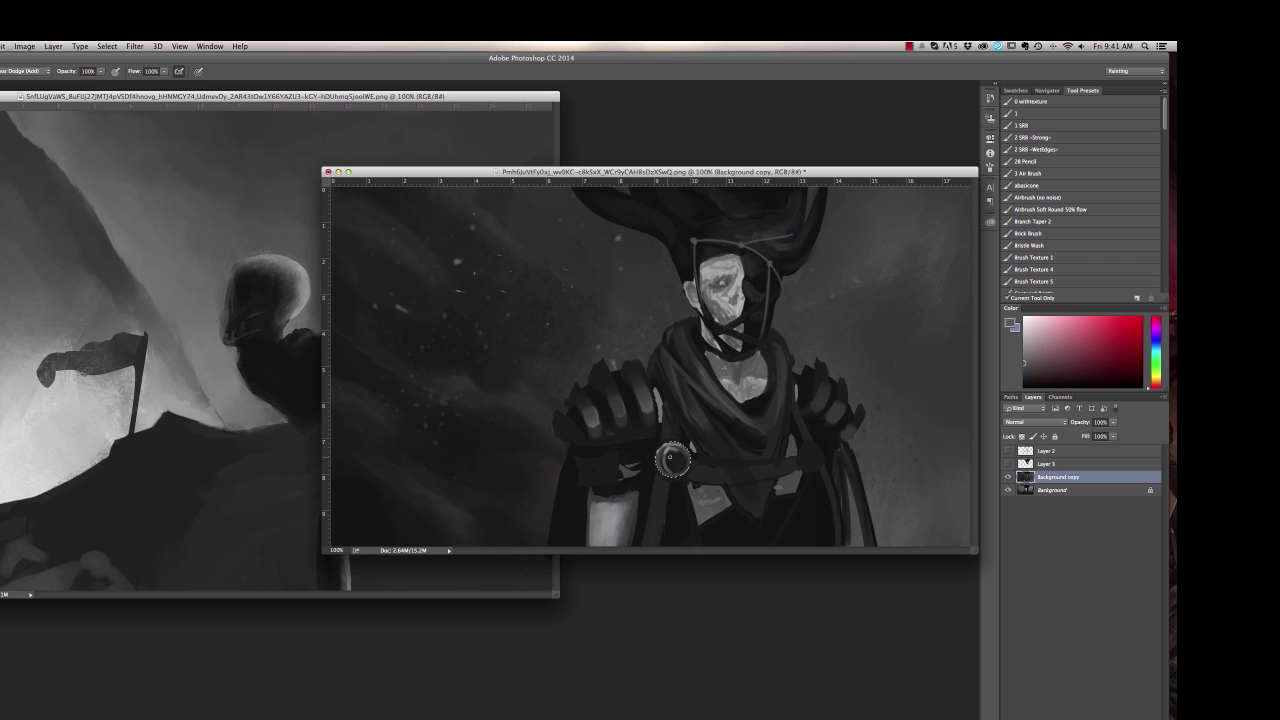
right_click(698, 431)
key(Return)
Step: Duplicate the clasp, place and transform the copy at the belt's opposite end, and merge it down
key(super+j)
key(v)
drag(672, 460, 810, 460)
key(super+t)
click(4, 46)
click(40, 253)
key(Return)
key(super+e)
Step: Choose a brush and brighten the thin cord across the hat's brow with light highlights
key(b)
right_click(758, 358)
key(w)
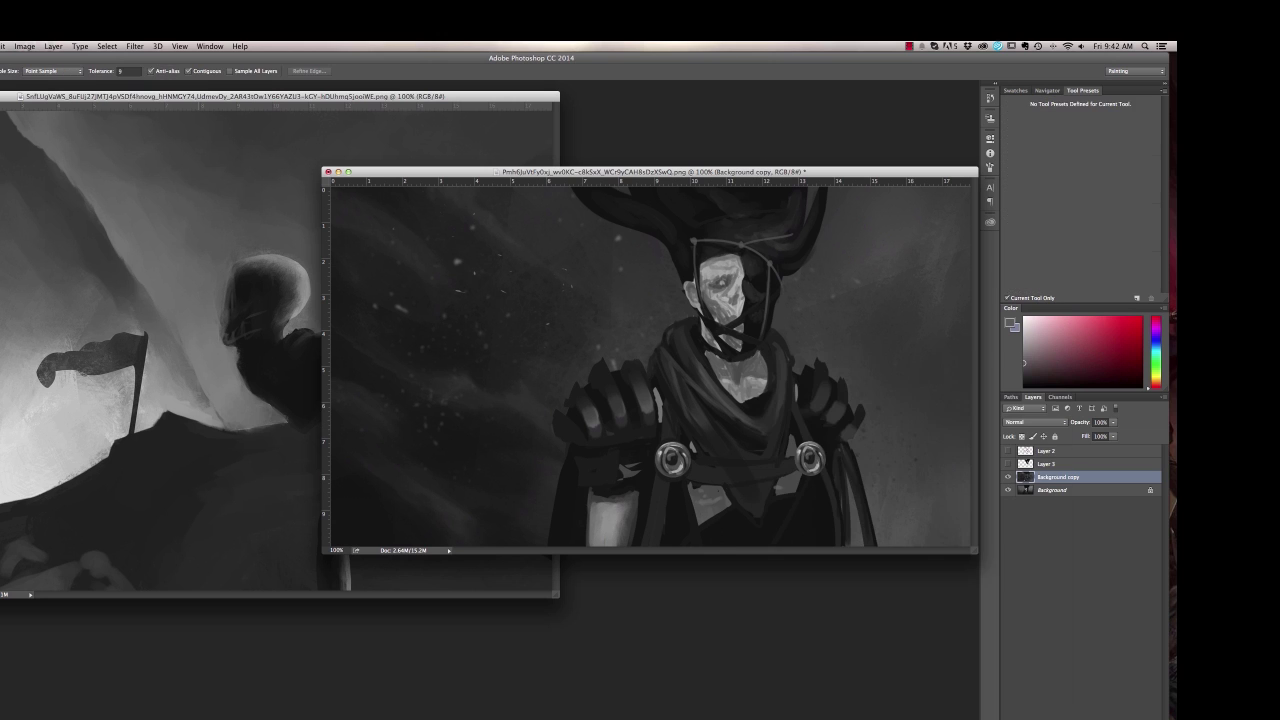
click(755, 254)
key(super+d)
key(b)
right_click(670, 345)
click(908, 467)
alt+click(731, 275)
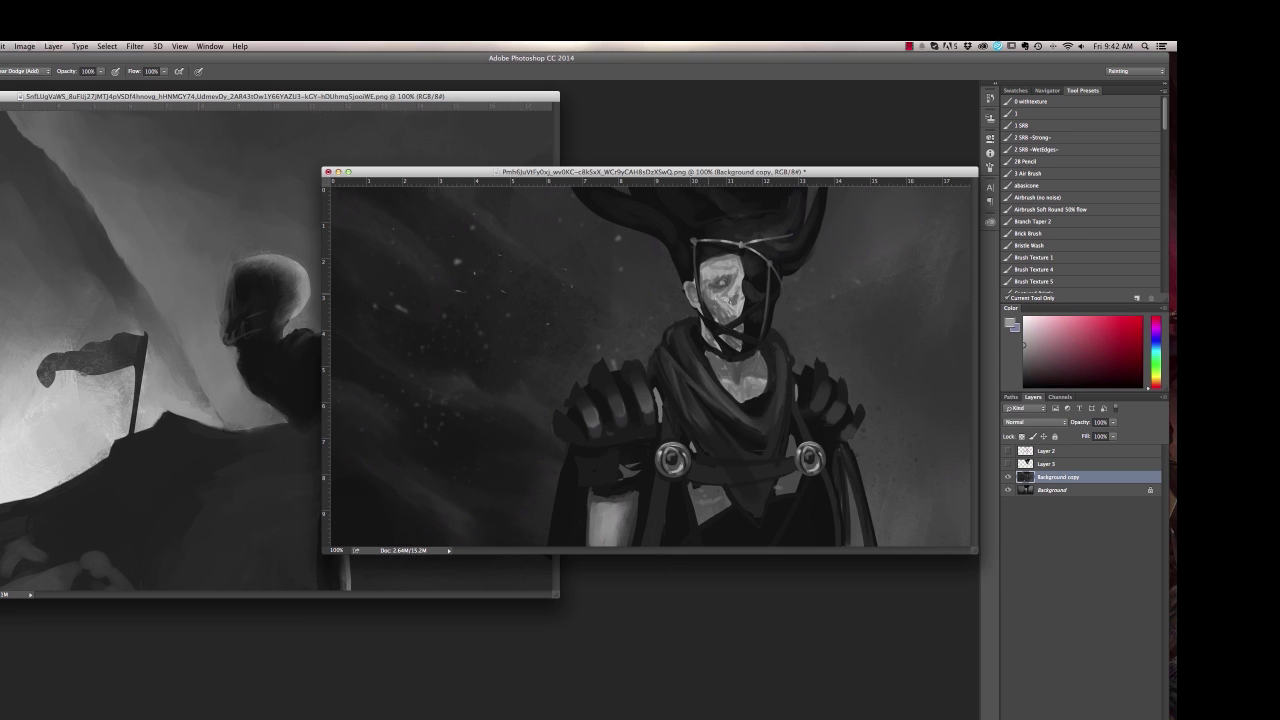
Step: Add a new layer and paint grey straps hanging from the clasps and a belt between them, undoing a stray stroke
click(1113, 715)
right_click(702, 359)
double_click(936, 480)
key(F5)
key(F5)
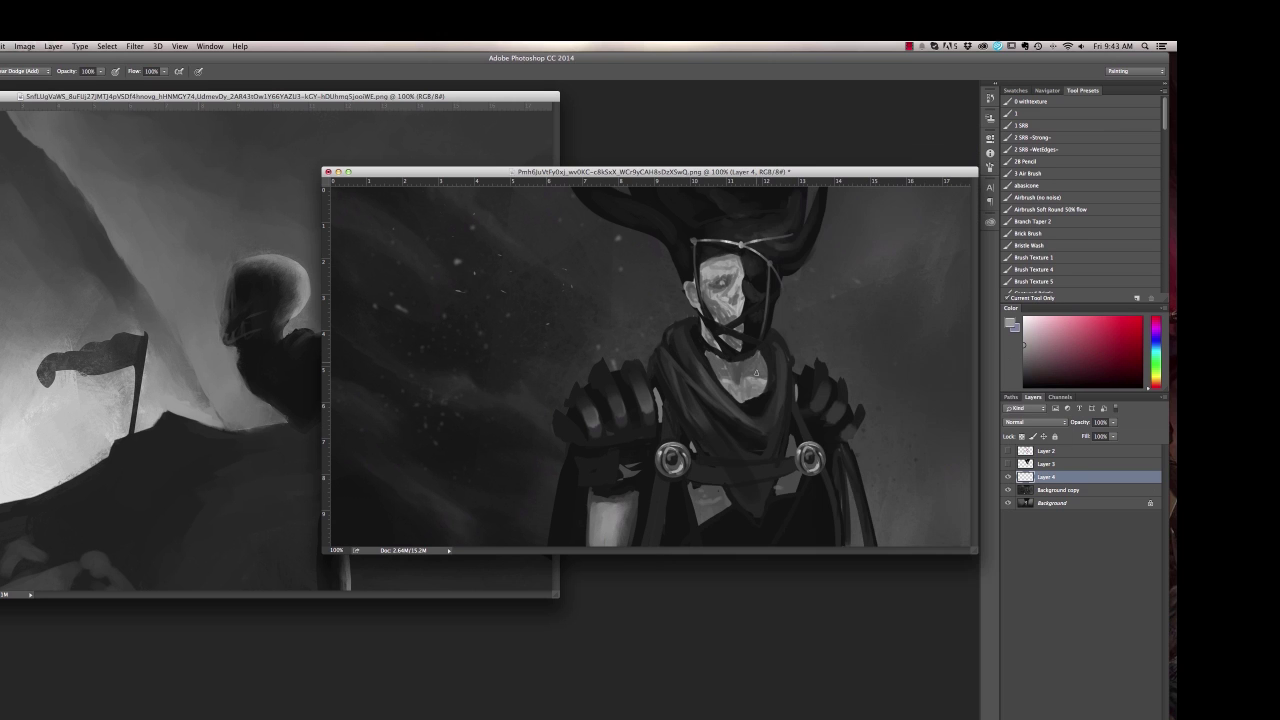
drag(673, 484, 661, 546)
drag(656, 474, 638, 546)
drag(825, 474, 840, 546)
key(super+z)
drag(693, 456, 786, 458)
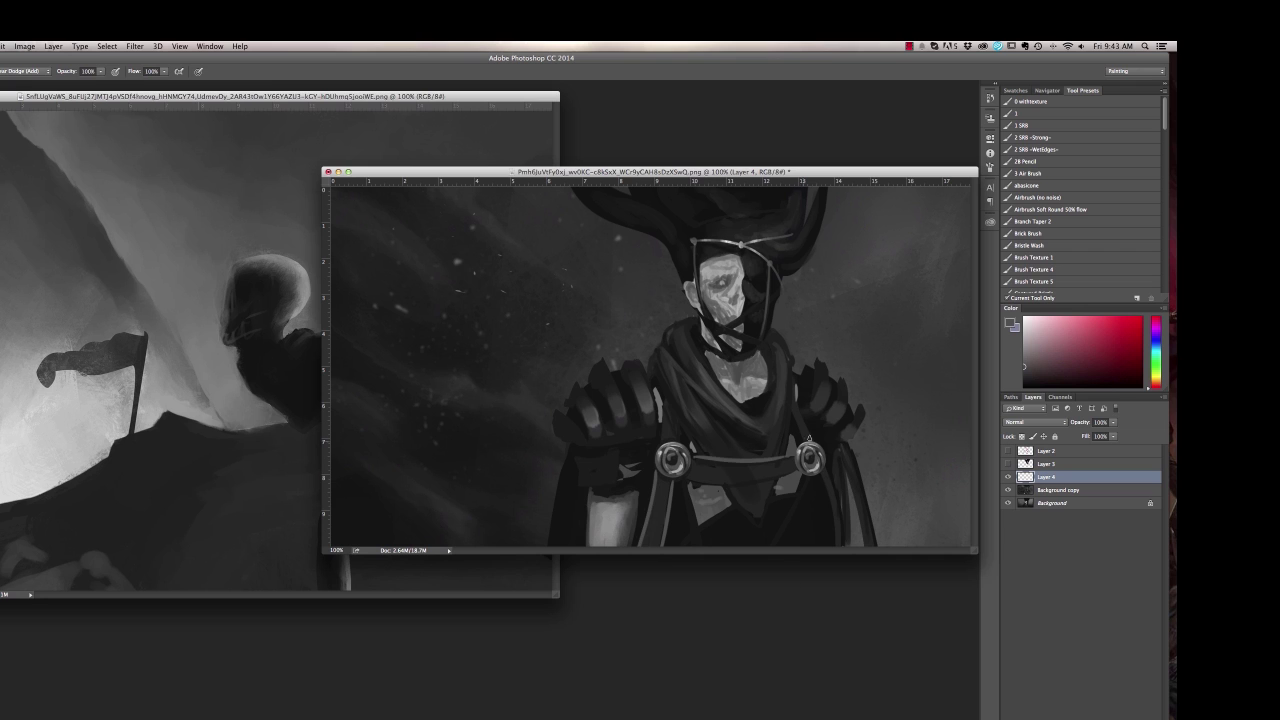
Step: Define the belt's lower edge and the inner edges of the hanging straps with lighter strokes
drag(686, 478, 780, 479)
drag(698, 485, 678, 544)
drag(806, 482, 756, 564)
Step: Lock the strap layer's transparent pixels, choose a textured brush and set its mode to Multiply
click(1023, 437)
right_click(509, 325)
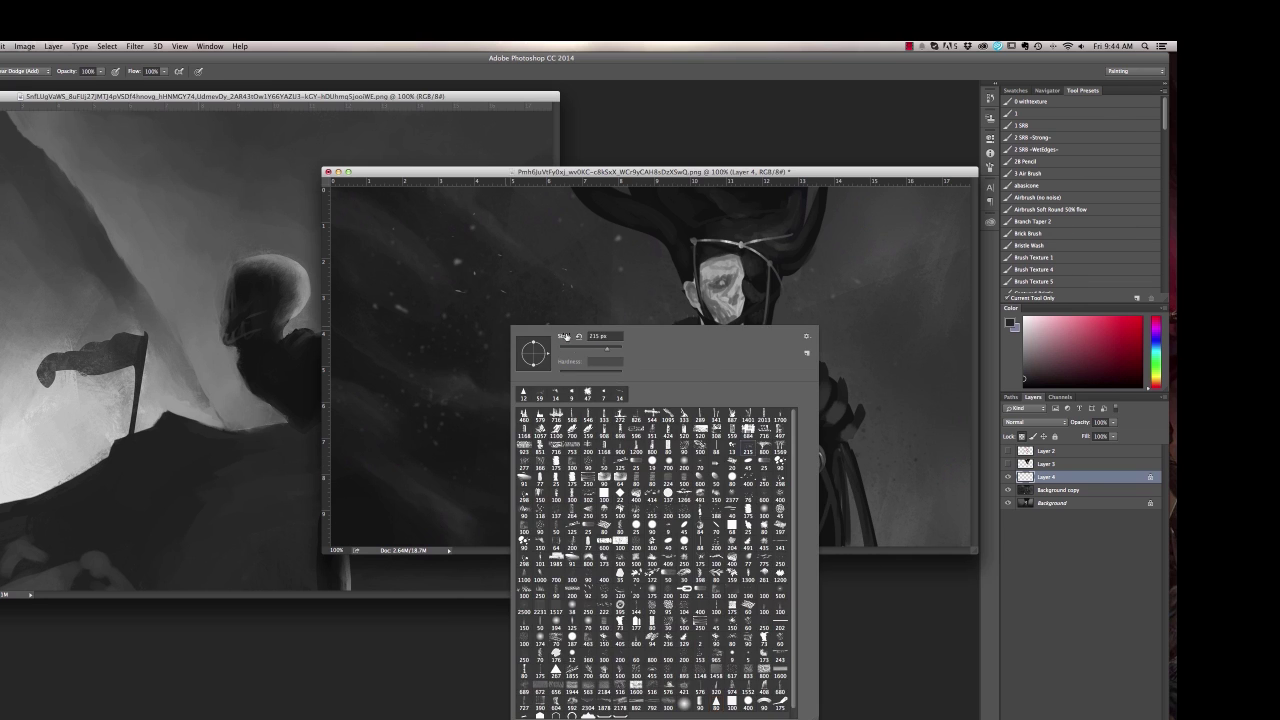
double_click(748, 448)
key(shift+alt+m)
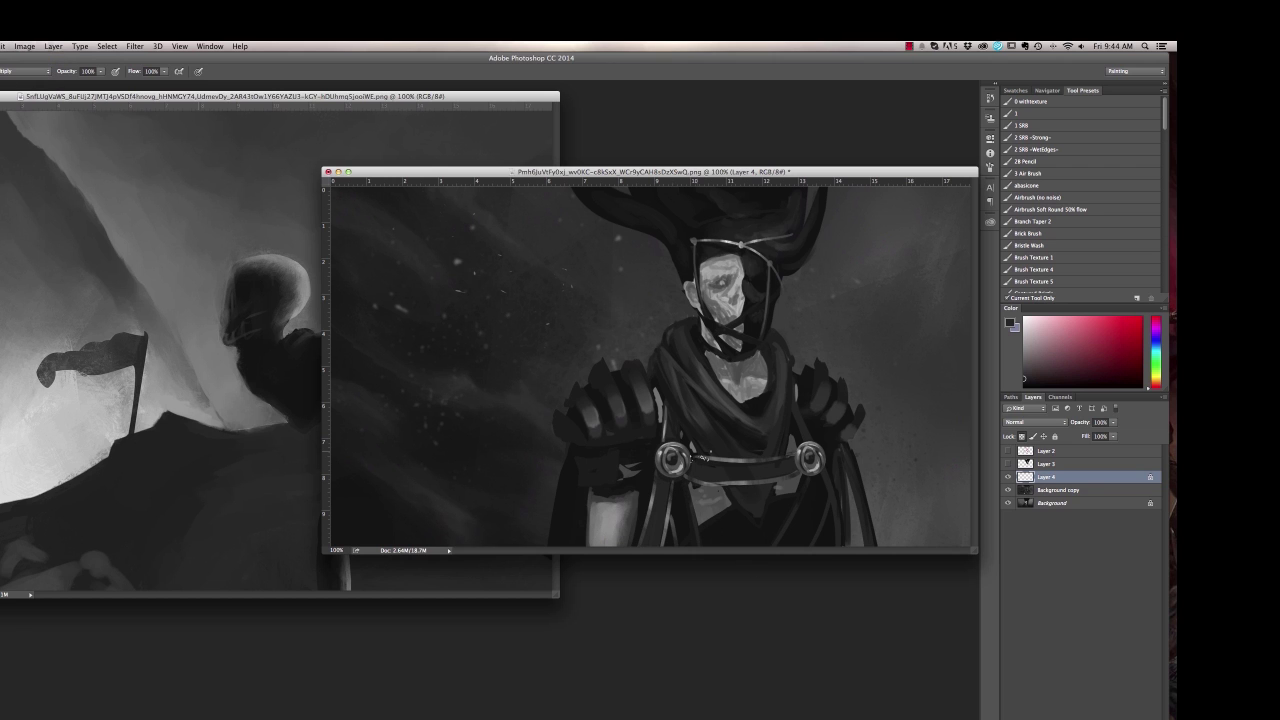
Step: Check the brush settings and choose a different brush tip for detailing the belt and straps
right_click(641, 378)
key(F5)
right_click(595, 378)
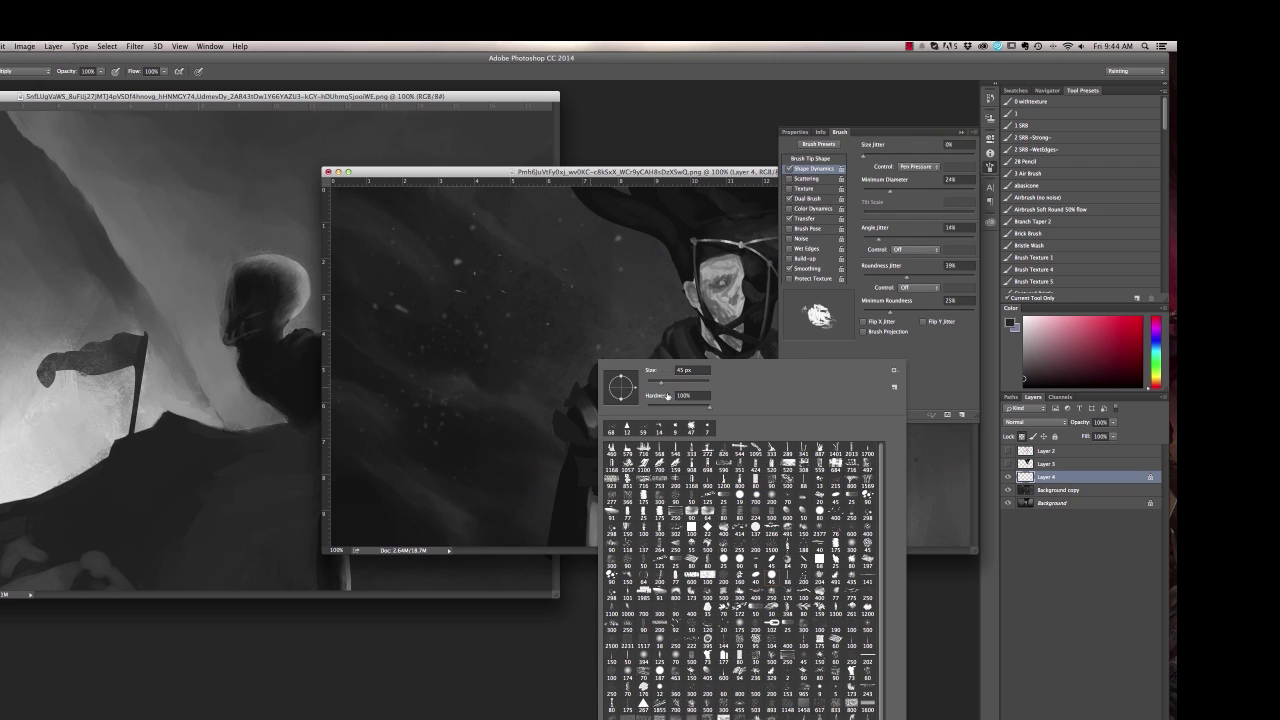
click(770, 494)
key(F5)
right_click(674, 378)
right_click(643, 378)
click(626, 454)
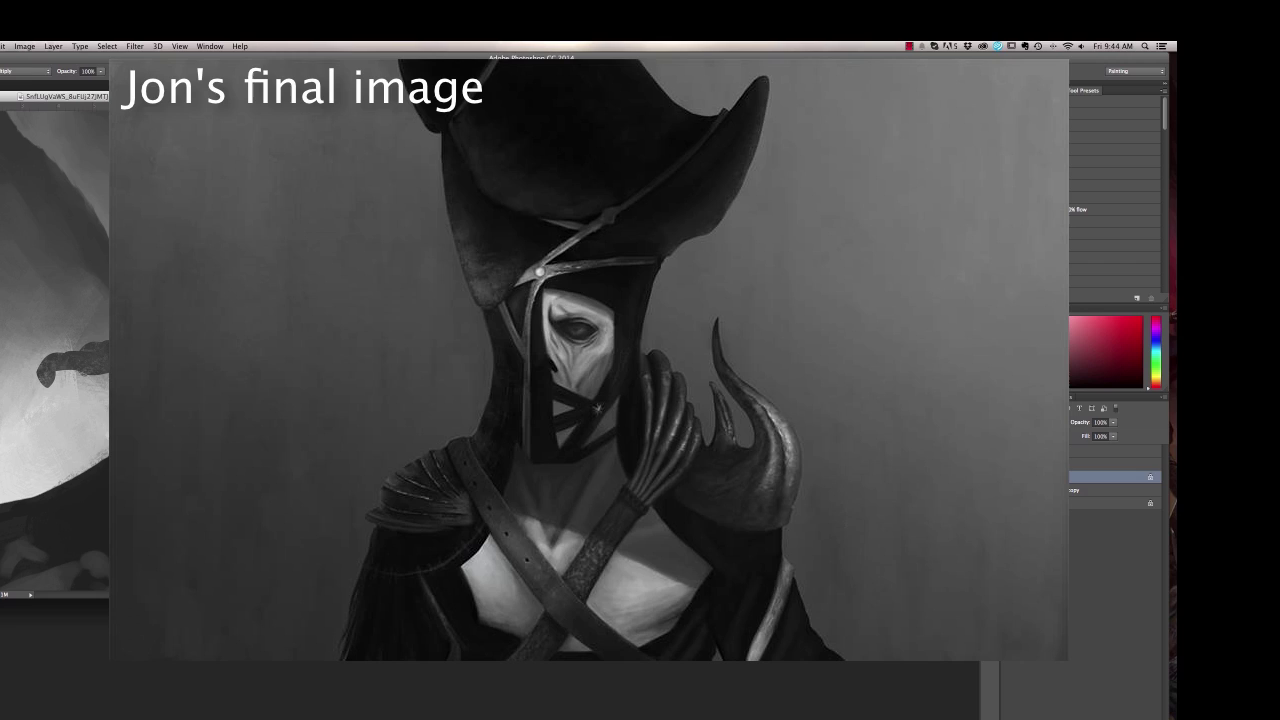
Step: Unlock the transparent pixels of the strap layer
right_click(643, 378)
key(/)
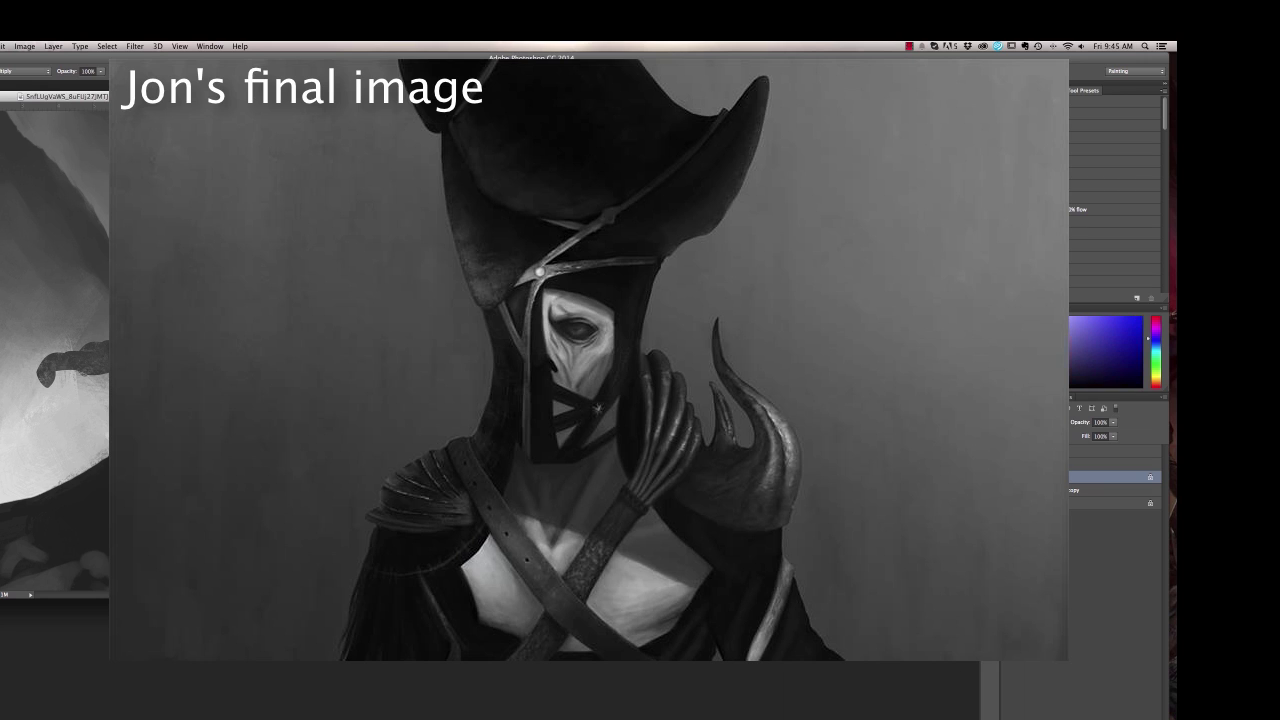
key(shift+alt+n)
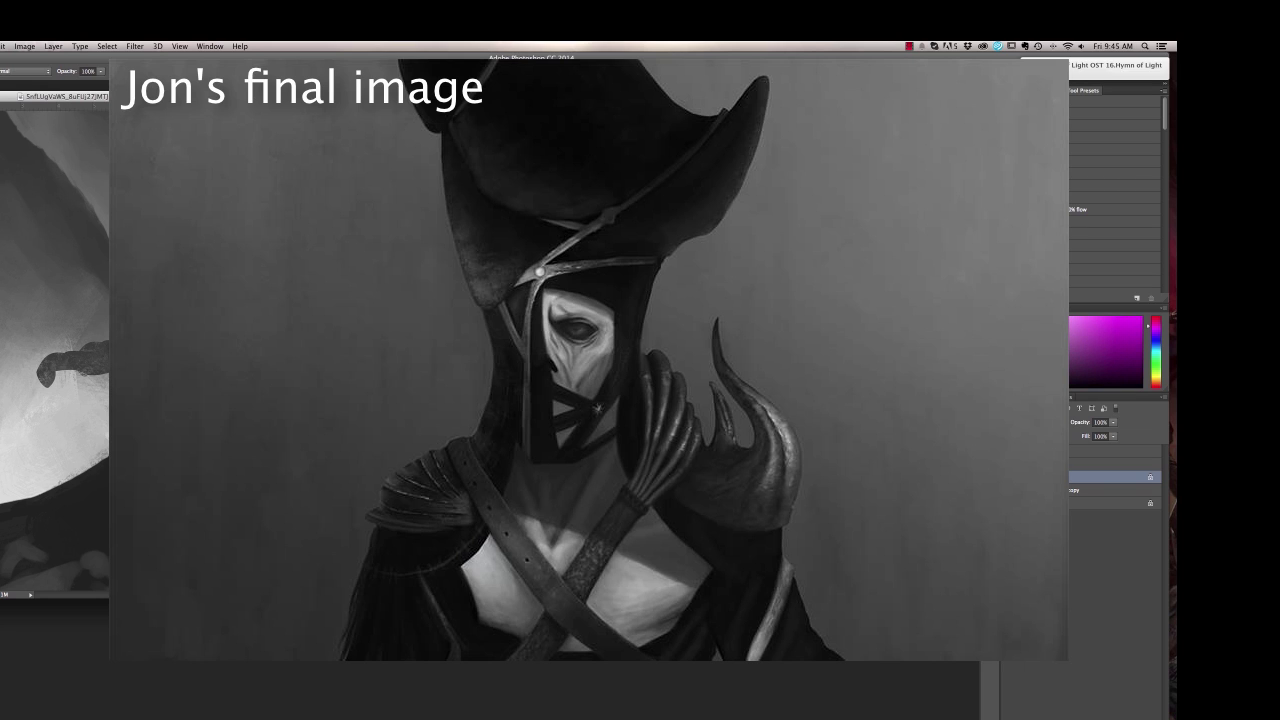
key(/)
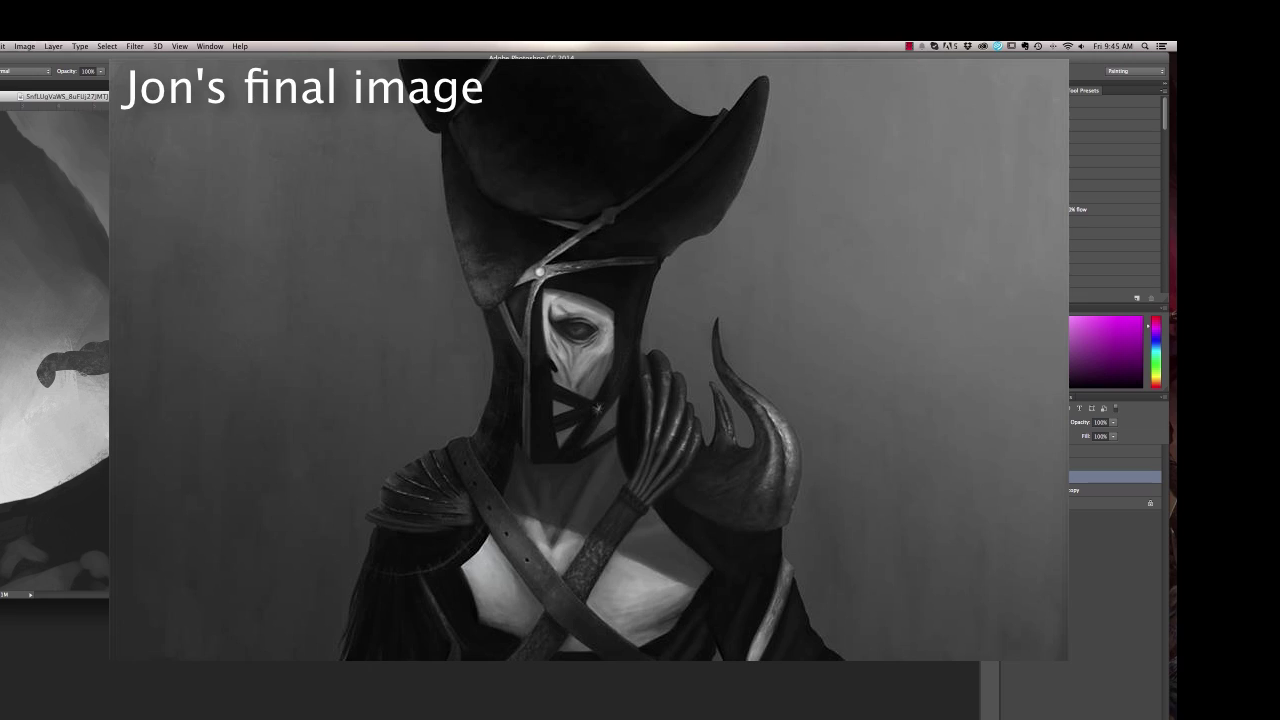